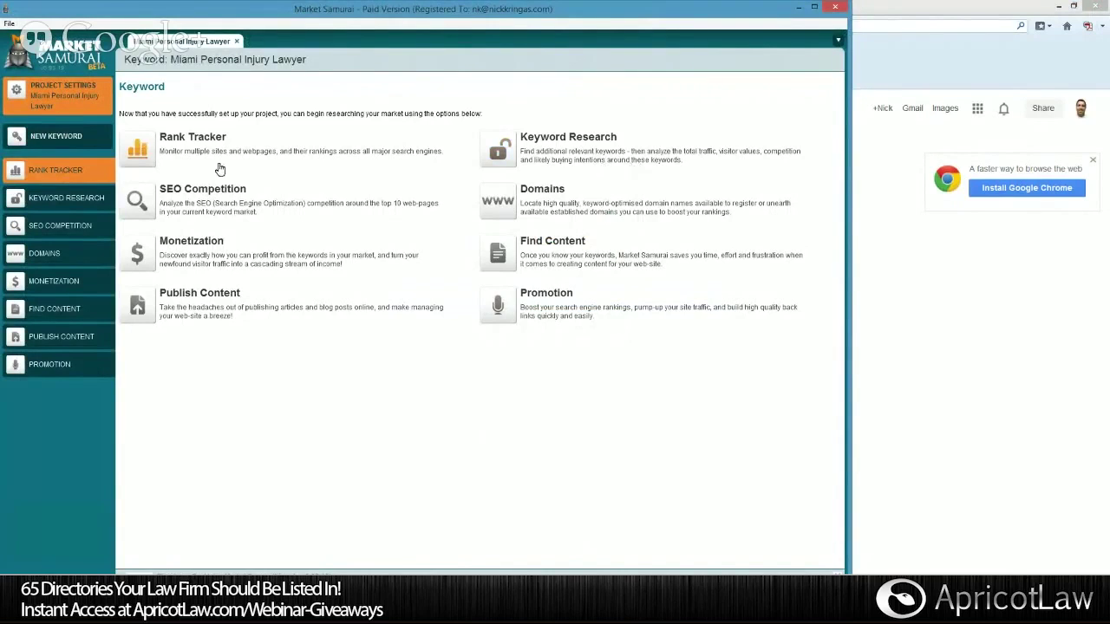
Generate Market Samurai SEO Competition results for the top 10 Miami Personal Injury Lawyer URLs.
{"action": "left_click", "coordinate": [136, 202]}
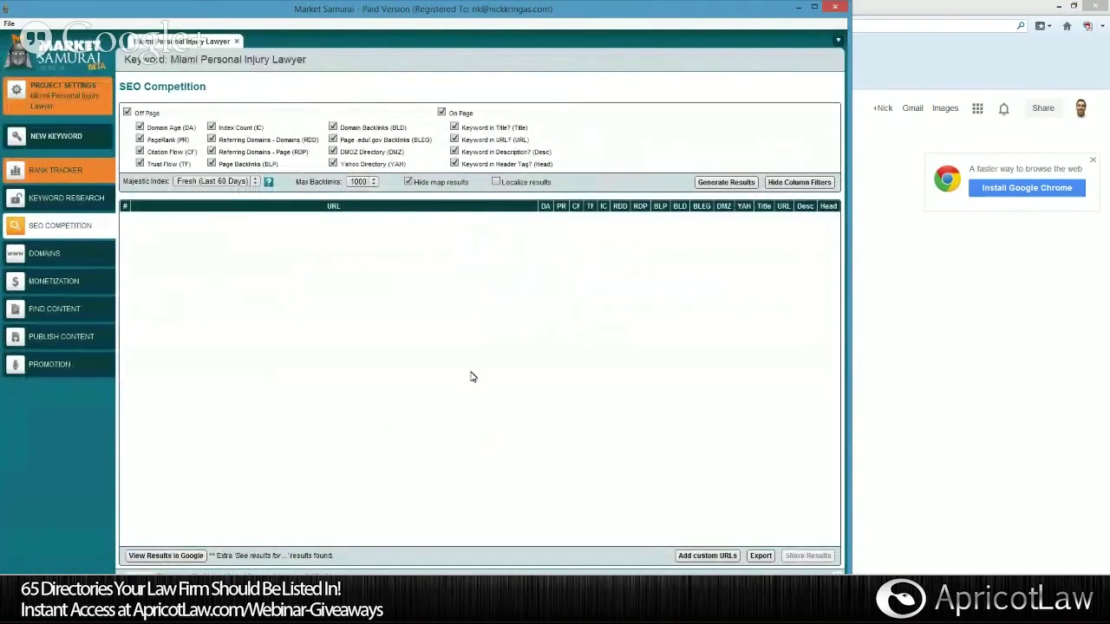
{"action": "left_click", "coordinate": [726, 182]}
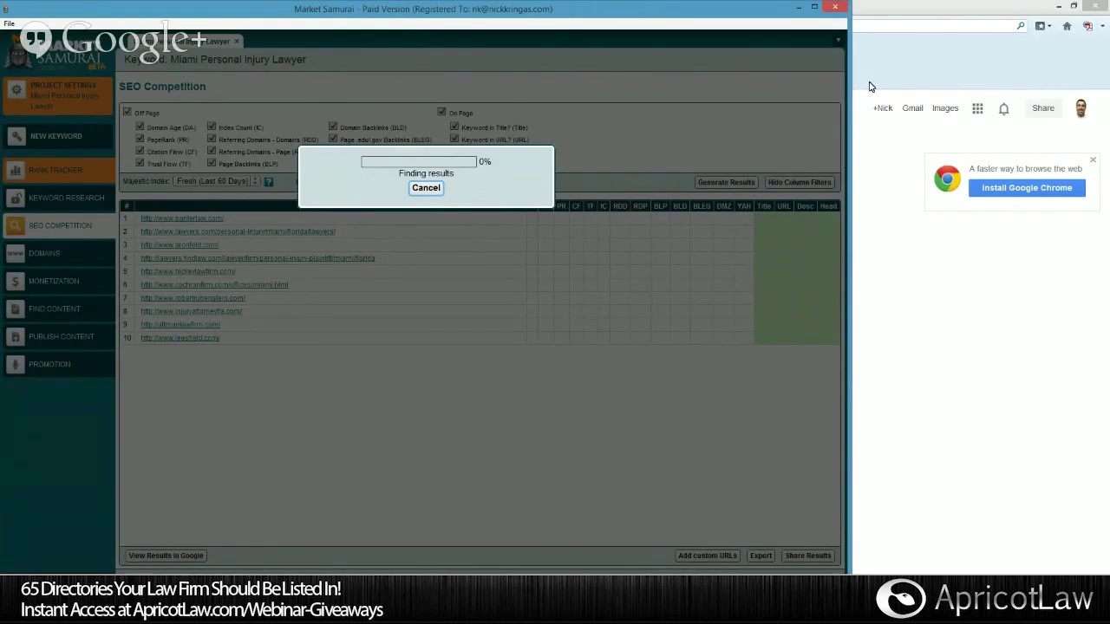
Search Google in Firefox for 'maimi personal injury lawyer' and hide the RoboForm toolbar.
{"action": "left_click", "coordinate": [857, 111]}
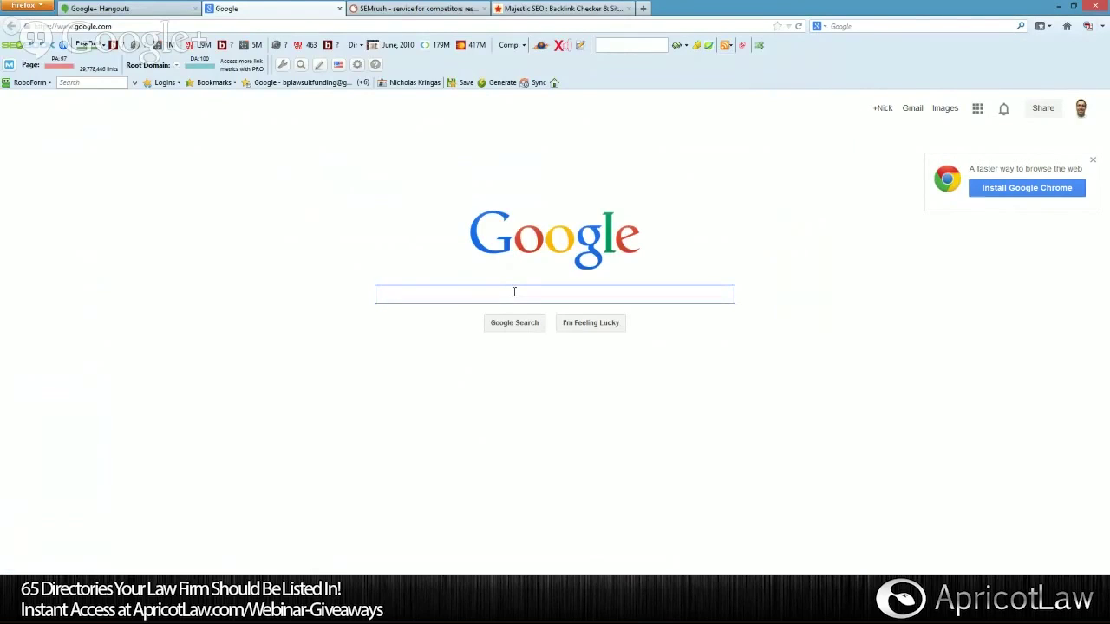
{"action": "type", "text": "maimi"}
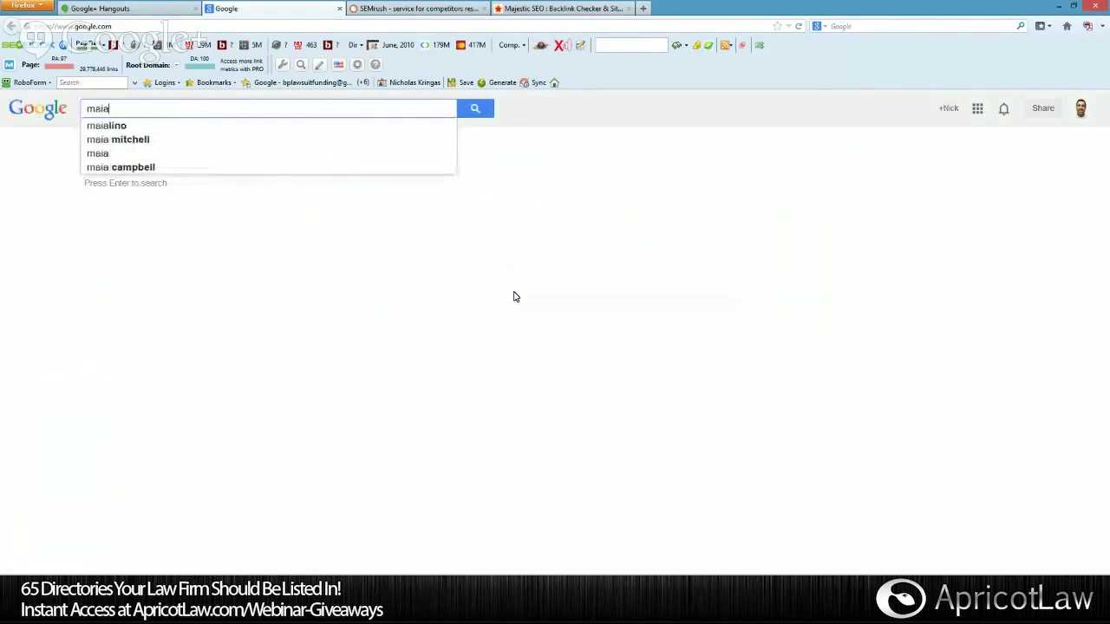
{"action": "type", "text": " personal inj"}
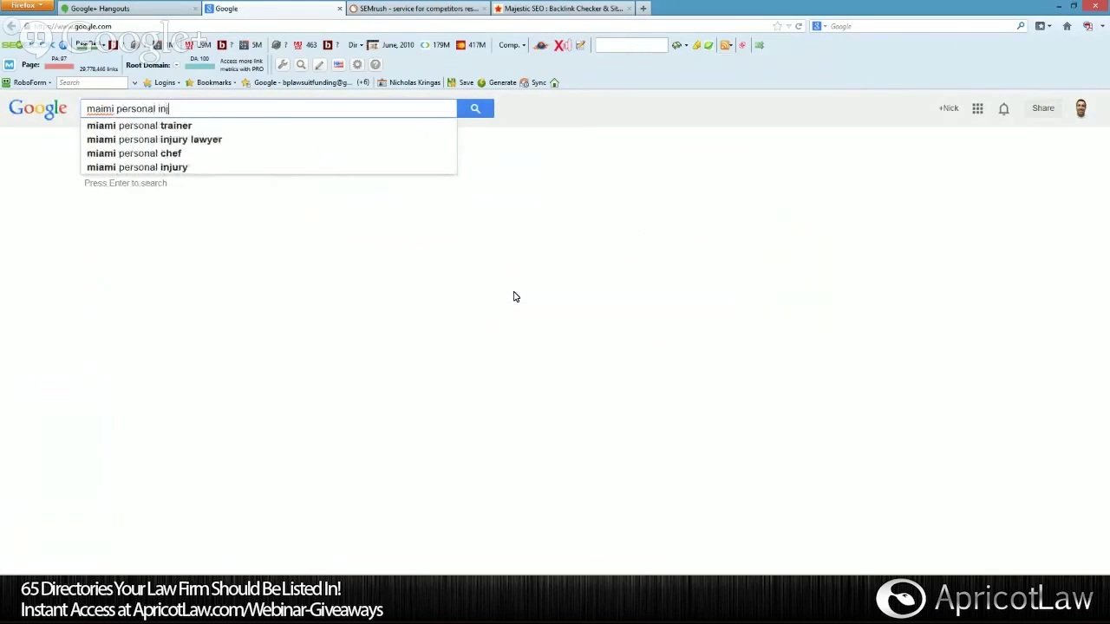
{"action": "type", "text": "ury lawyer"}
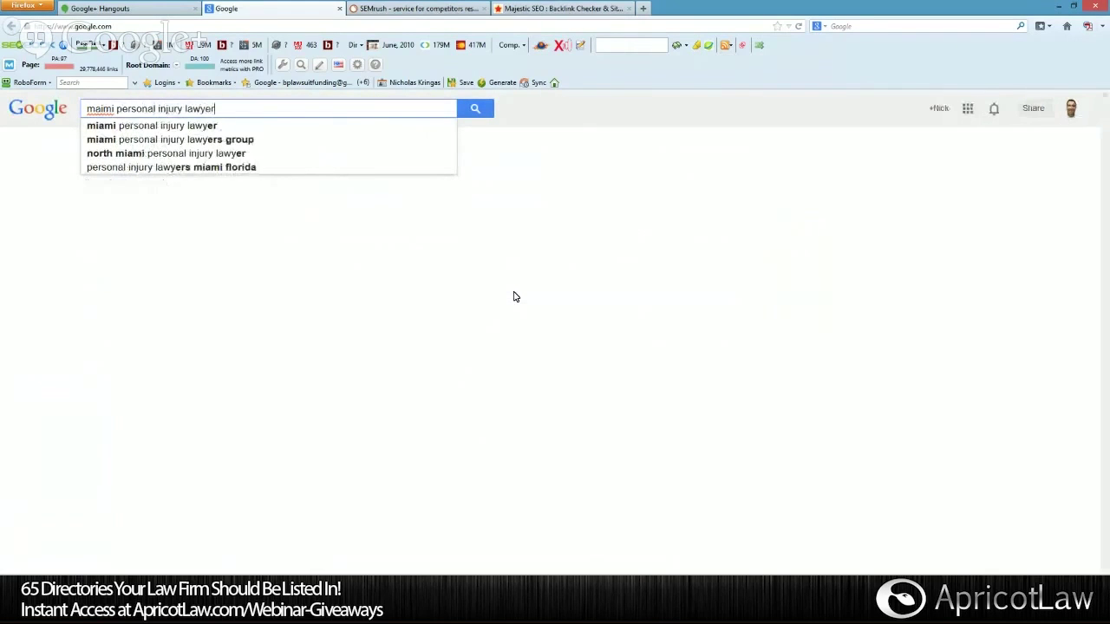
{"action": "key", "text": "Return"}
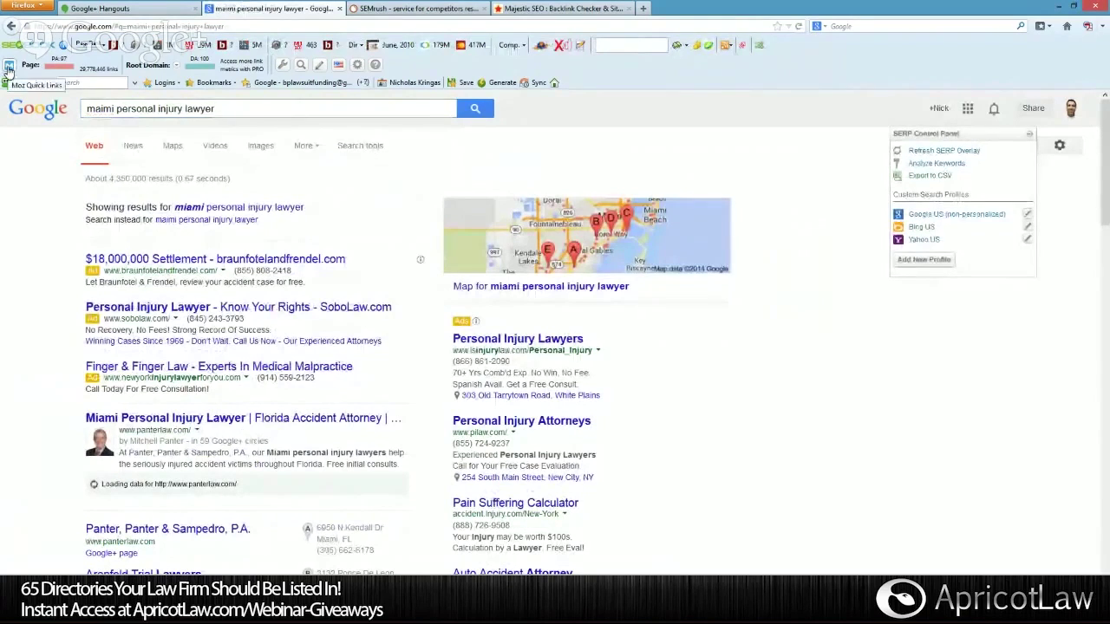
{"action": "right_click", "coordinate": [593, 83]}
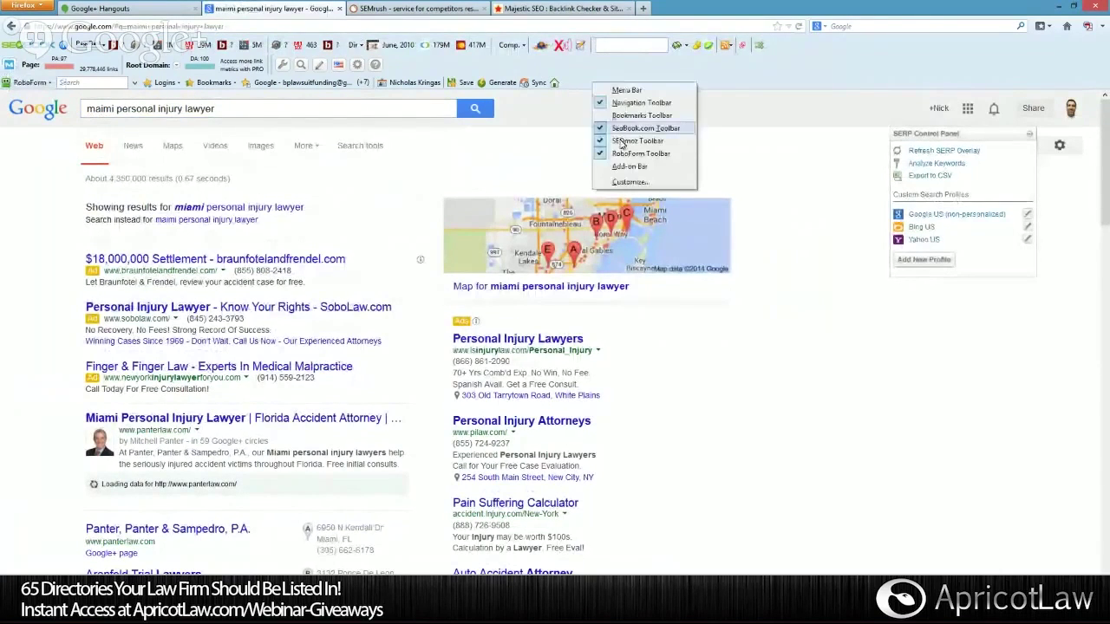
{"action": "left_click", "coordinate": [625, 154]}
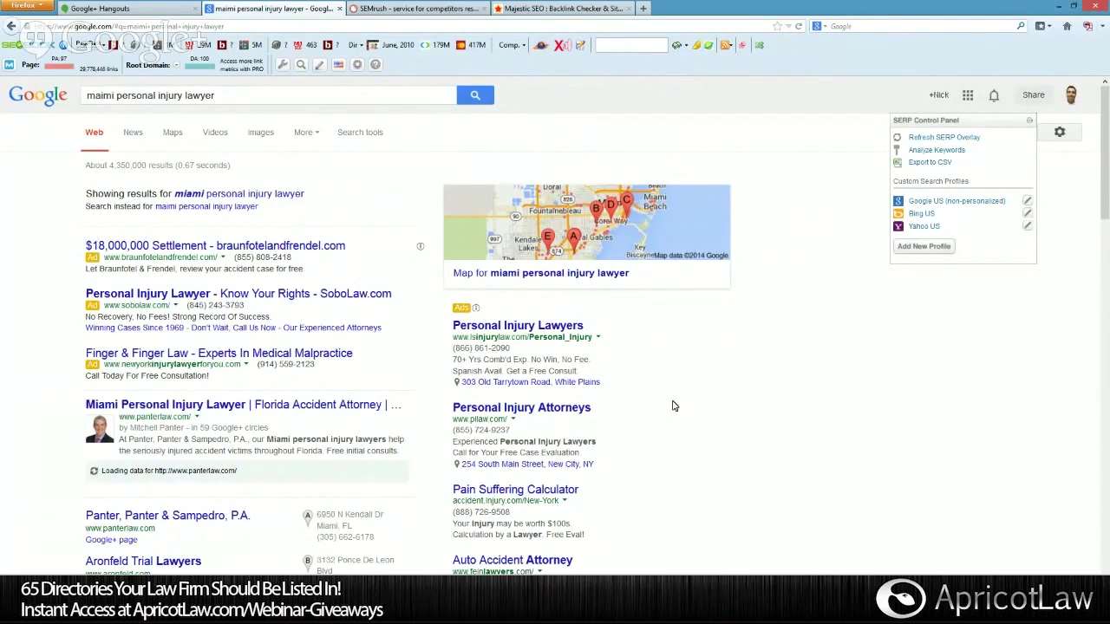
Rerun the search as 'miami personal injury lawyer' and scroll the organic results to related searches.
{"action": "left_click", "coordinate": [272, 194]}
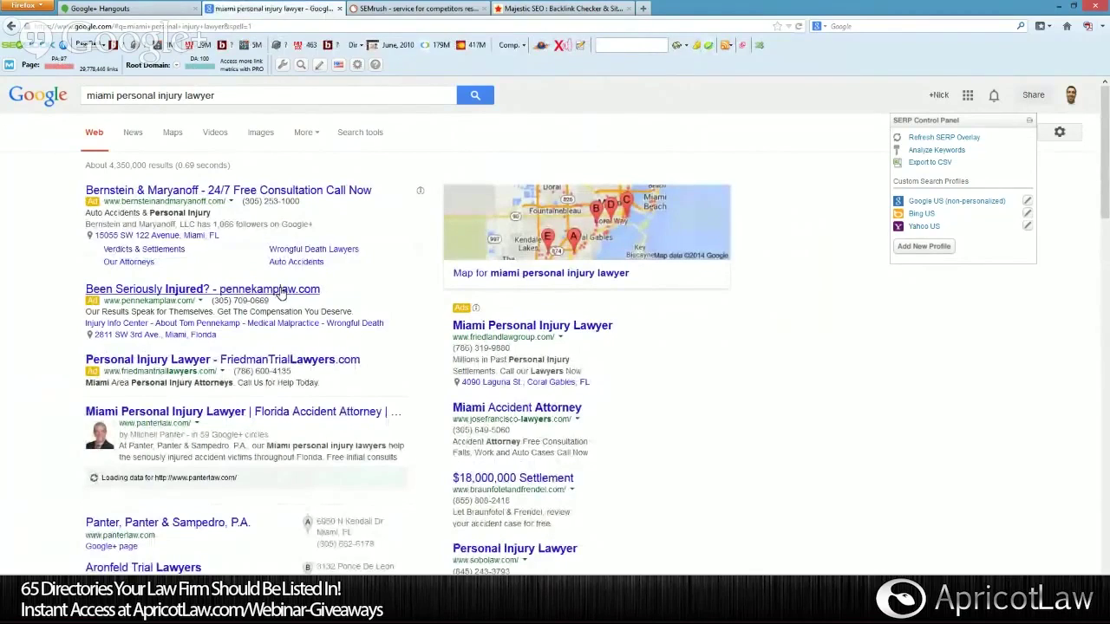
{"action": "scroll", "coordinate": [281, 295], "scroll_direction": "down", "scroll_amount": 3}
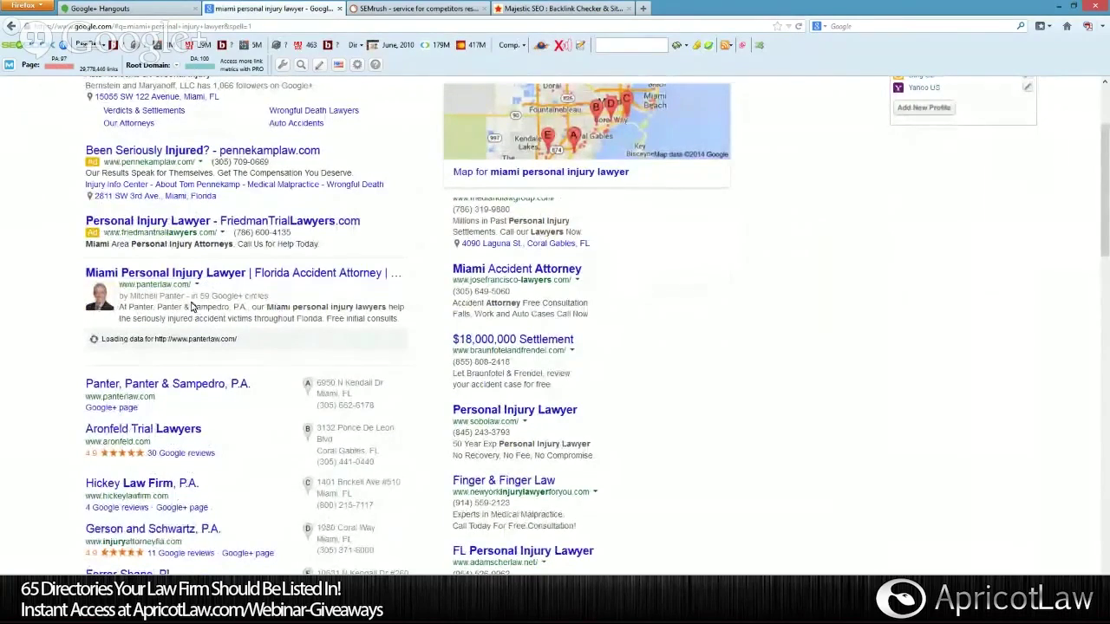
{"action": "scroll", "coordinate": [158, 334], "scroll_direction": "down", "scroll_amount": 4}
{"action": "scroll", "coordinate": [158, 334], "scroll_direction": "up", "scroll_amount": 7}
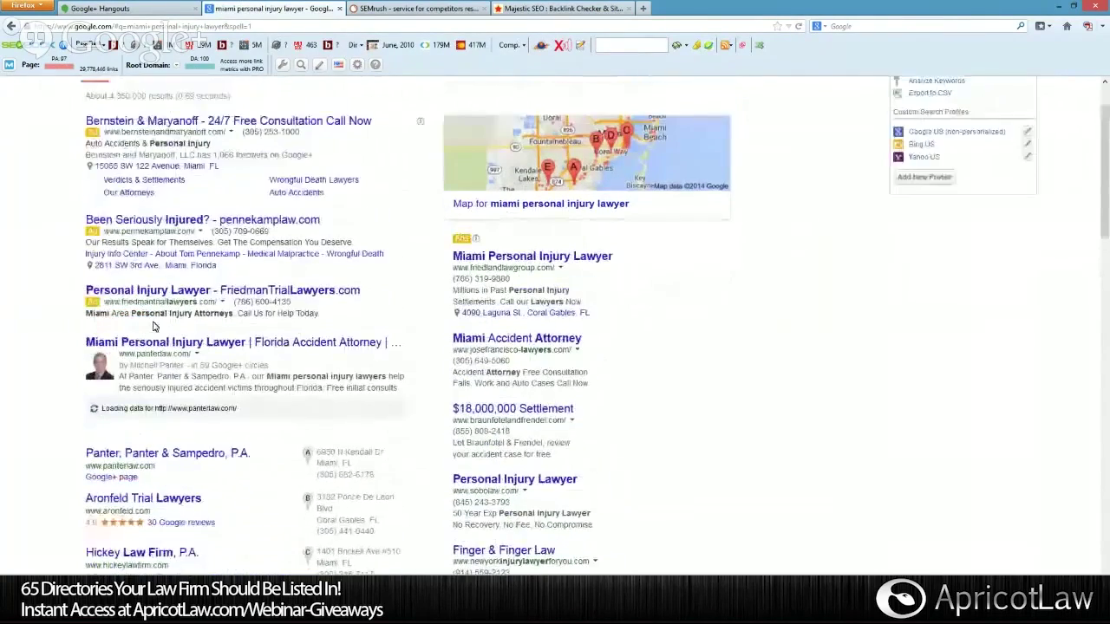
{"action": "scroll", "coordinate": [154, 328], "scroll_direction": "down", "scroll_amount": 11}
{"action": "scroll", "coordinate": [152, 327], "scroll_direction": "down", "scroll_amount": 3}
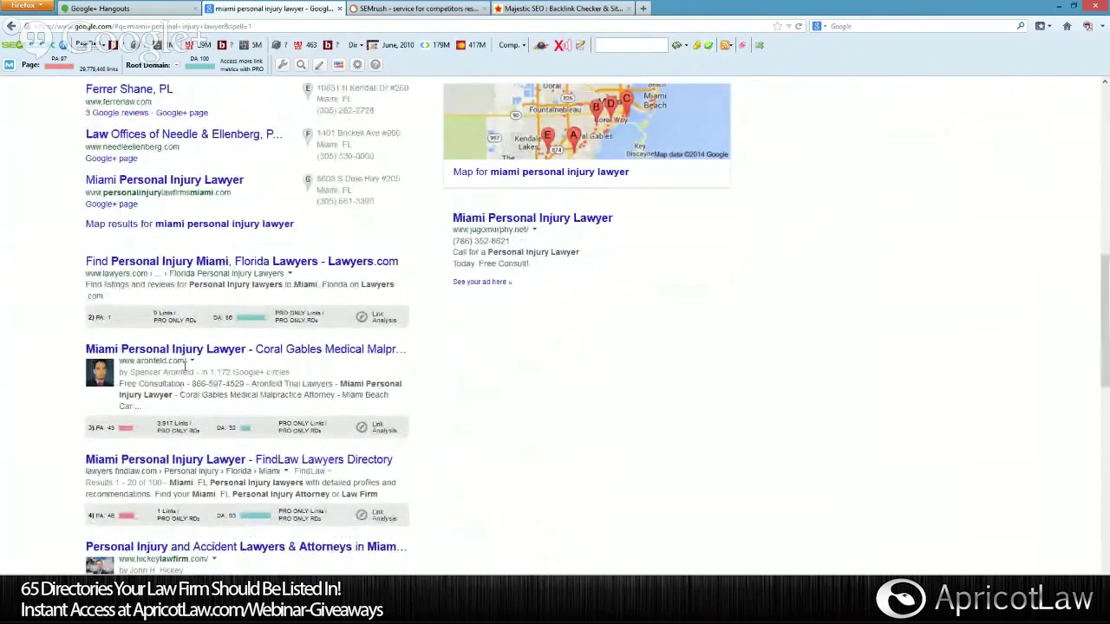
{"action": "scroll", "coordinate": [176, 351], "scroll_direction": "down", "scroll_amount": 3}
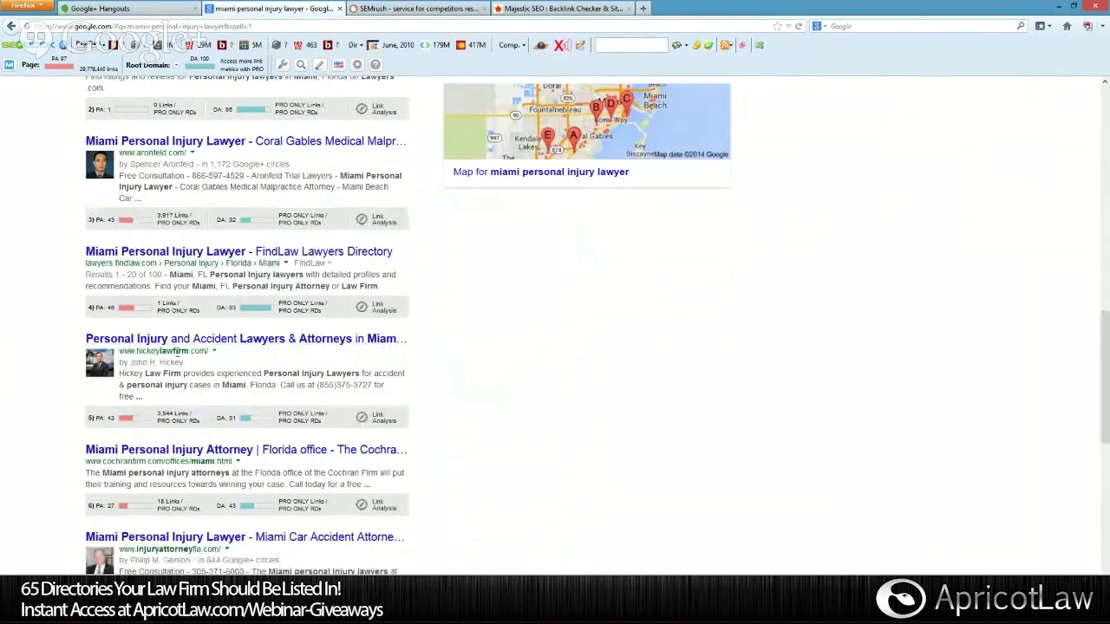
{"action": "scroll", "coordinate": [203, 351], "scroll_direction": "down", "scroll_amount": 2}
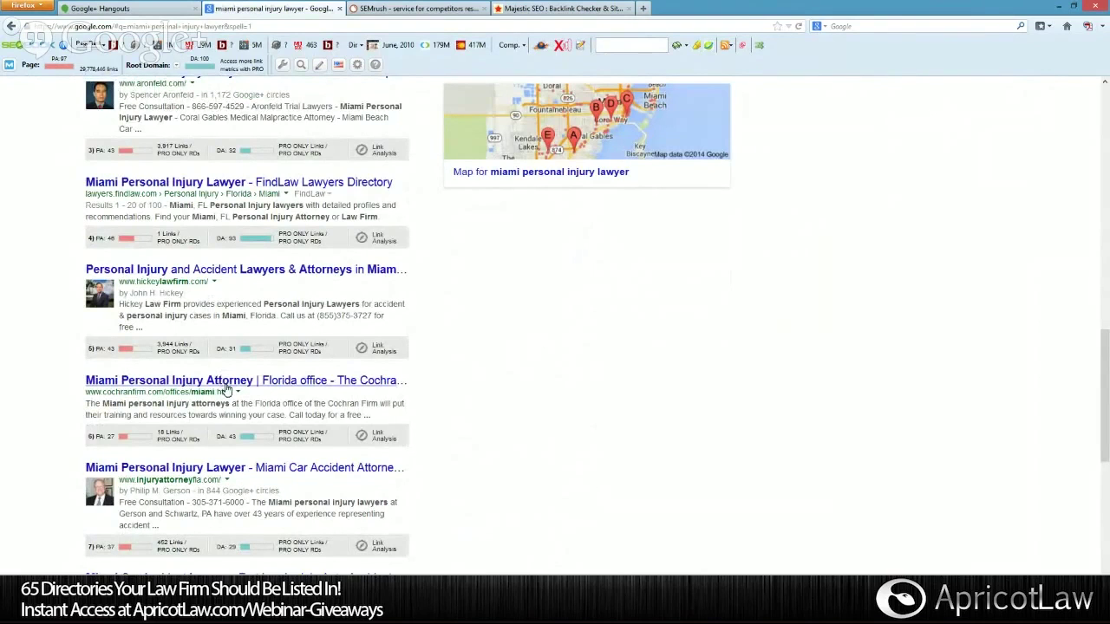
{"action": "scroll", "coordinate": [208, 191], "scroll_direction": "up", "scroll_amount": 3}
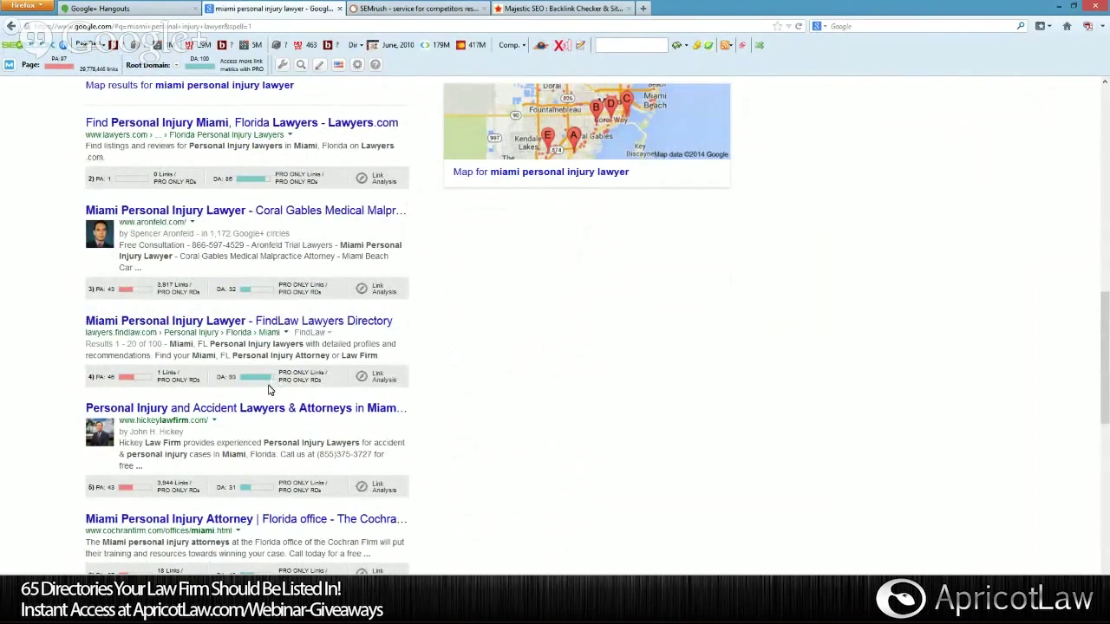
{"action": "scroll", "coordinate": [308, 256], "scroll_direction": "down", "scroll_amount": 1}
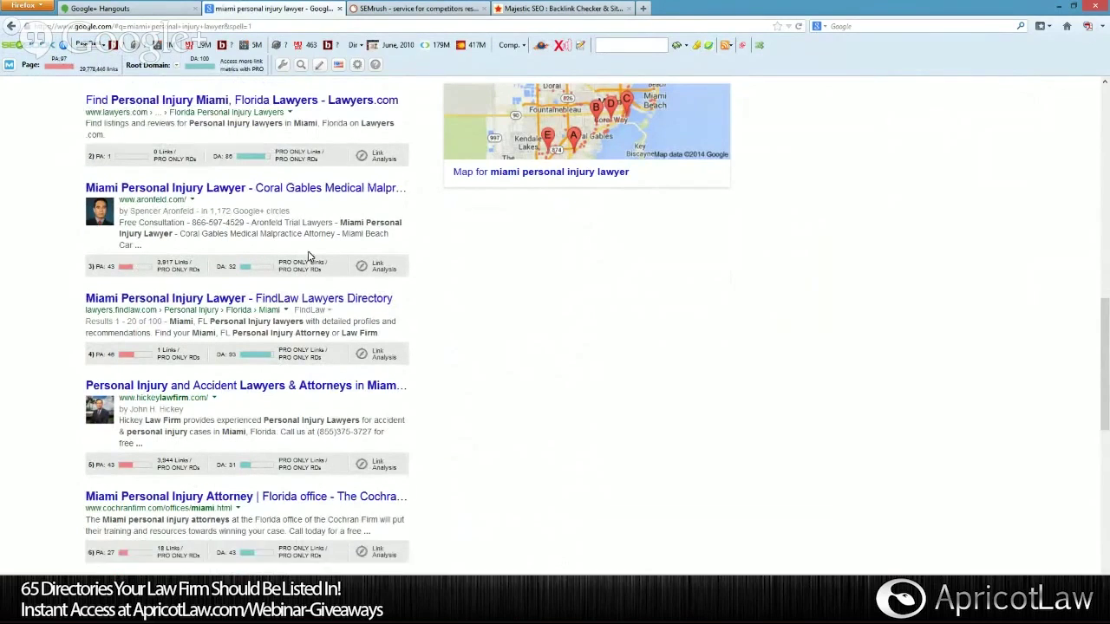
{"action": "scroll", "coordinate": [308, 256], "scroll_direction": "down", "scroll_amount": 5}
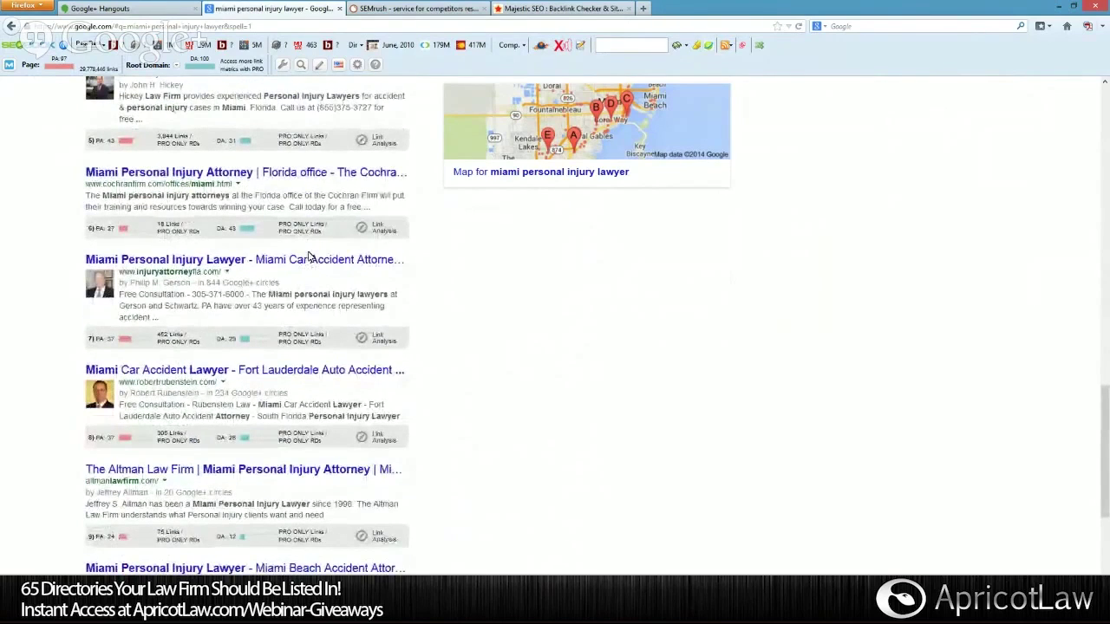
{"action": "scroll", "coordinate": [308, 256], "scroll_direction": "down", "scroll_amount": 1}
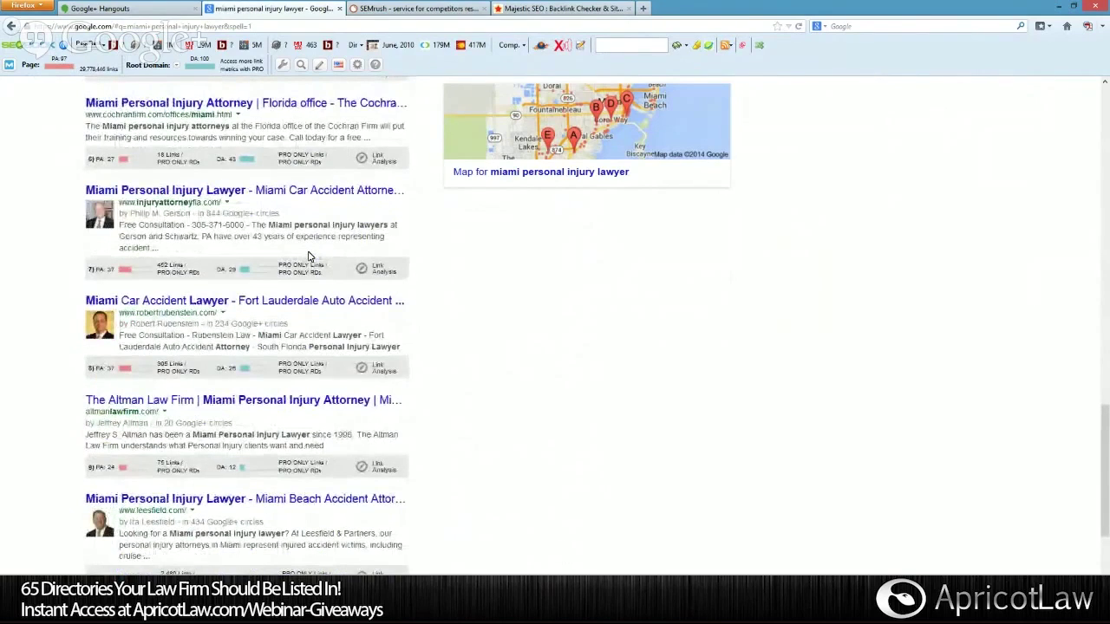
{"action": "scroll", "coordinate": [307, 256], "scroll_direction": "down", "scroll_amount": 2}
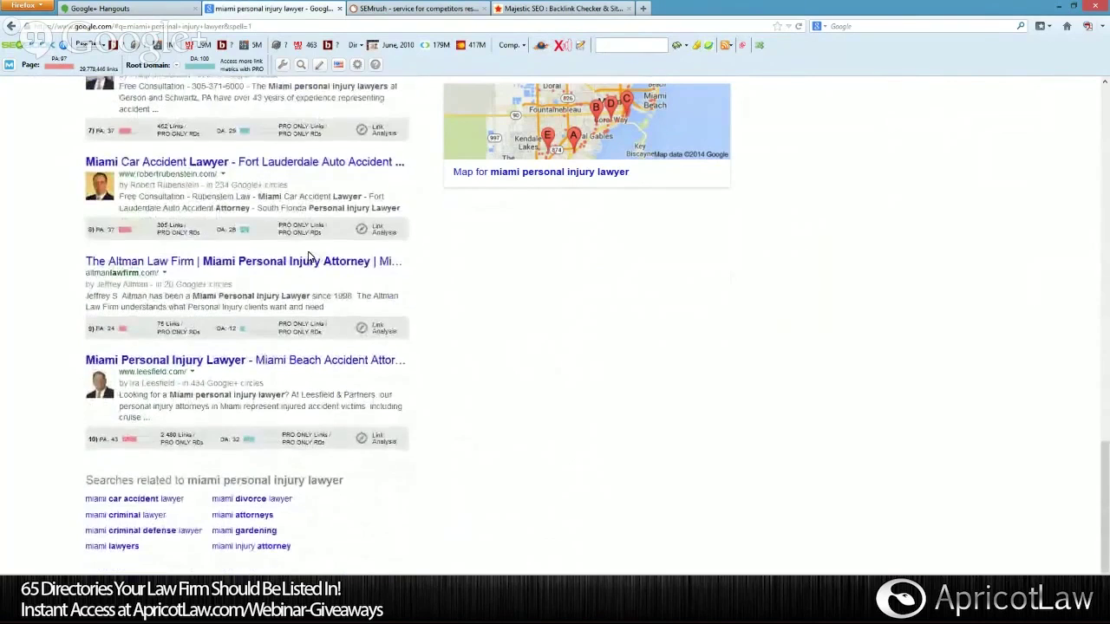
{"action": "scroll", "coordinate": [308, 256], "scroll_direction": "up", "scroll_amount": 10}
Return to Market Samurai and widen its window to read the ten-site competition table.
{"action": "key", "text": "alt+Tab"}
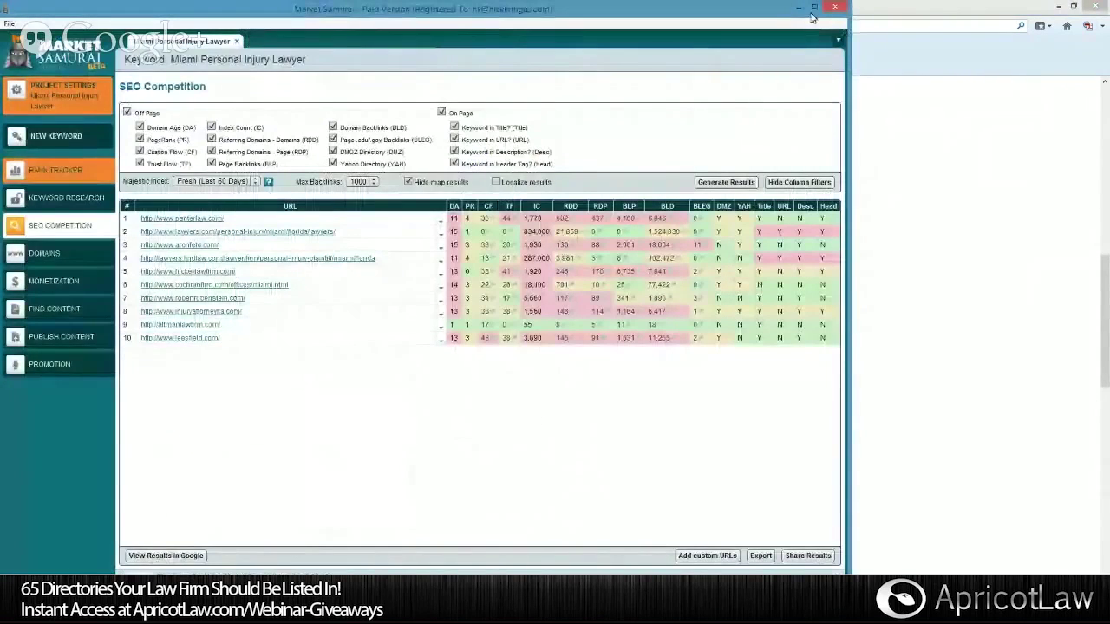
{"action": "left_click_drag", "start_coordinate": [847, 43], "coordinate": [830, 58]}
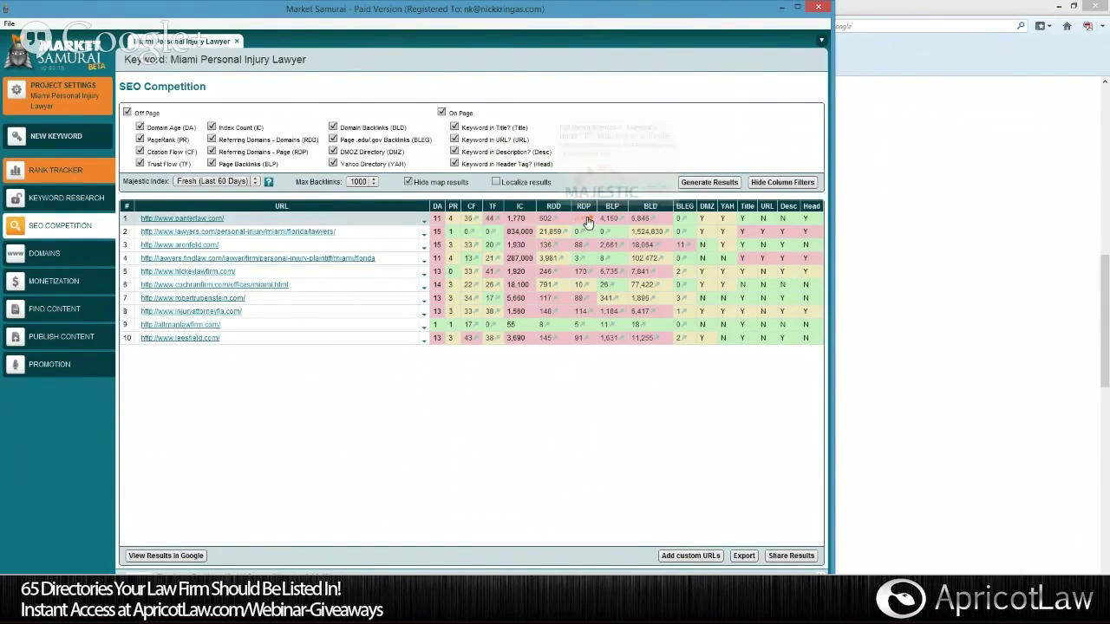
{"action": "mouse_move", "coordinate": [559, 208]}
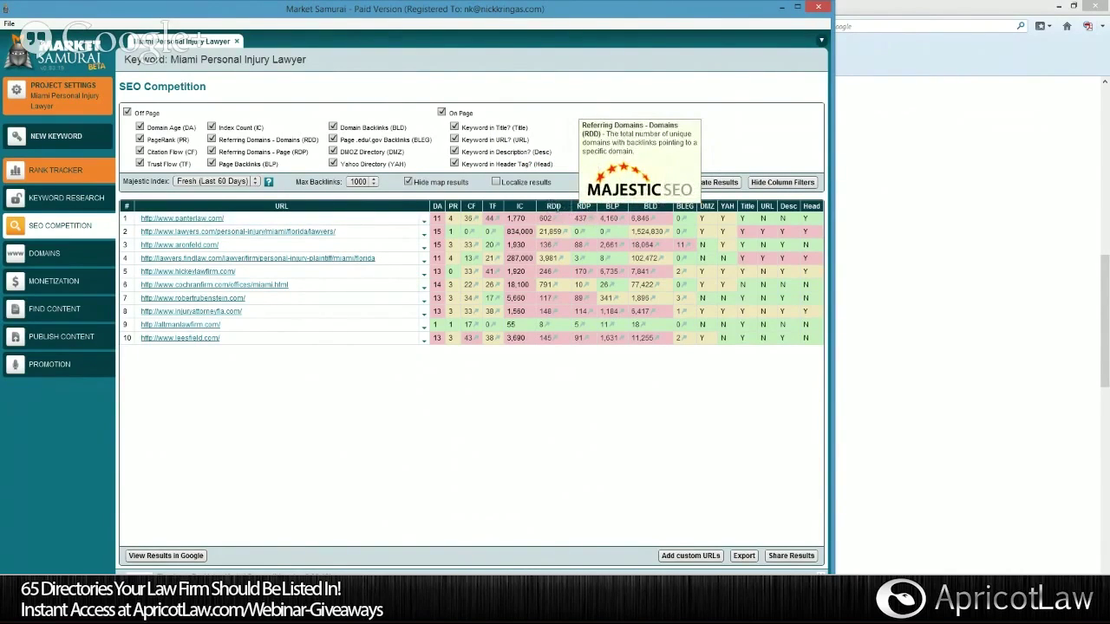
{"action": "mouse_move", "coordinate": [613, 213]}
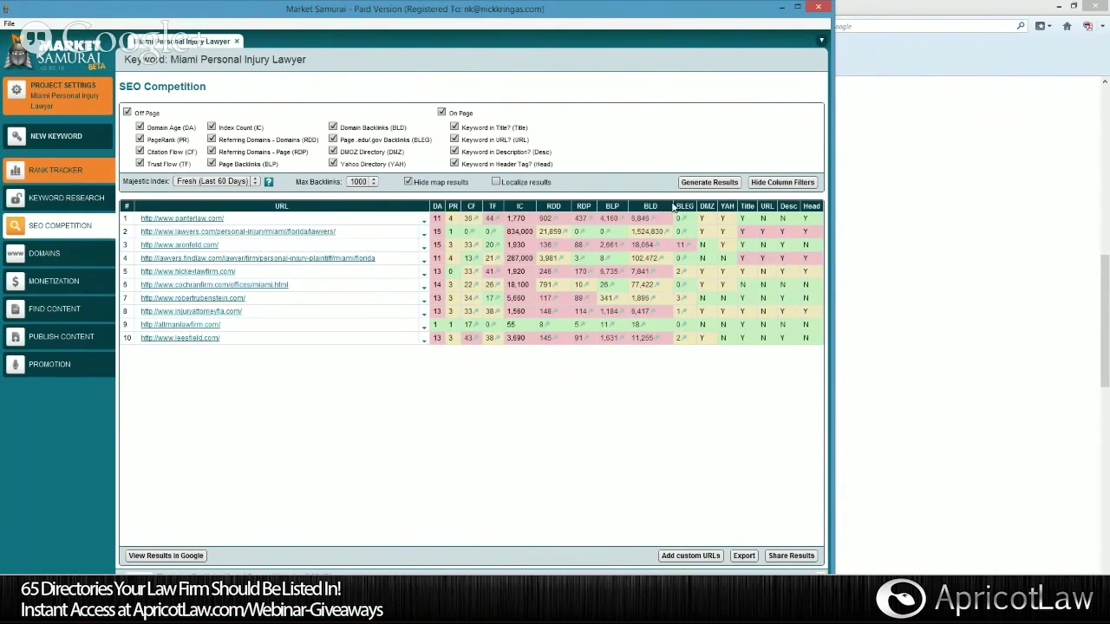
{"action": "mouse_move", "coordinate": [673, 207]}
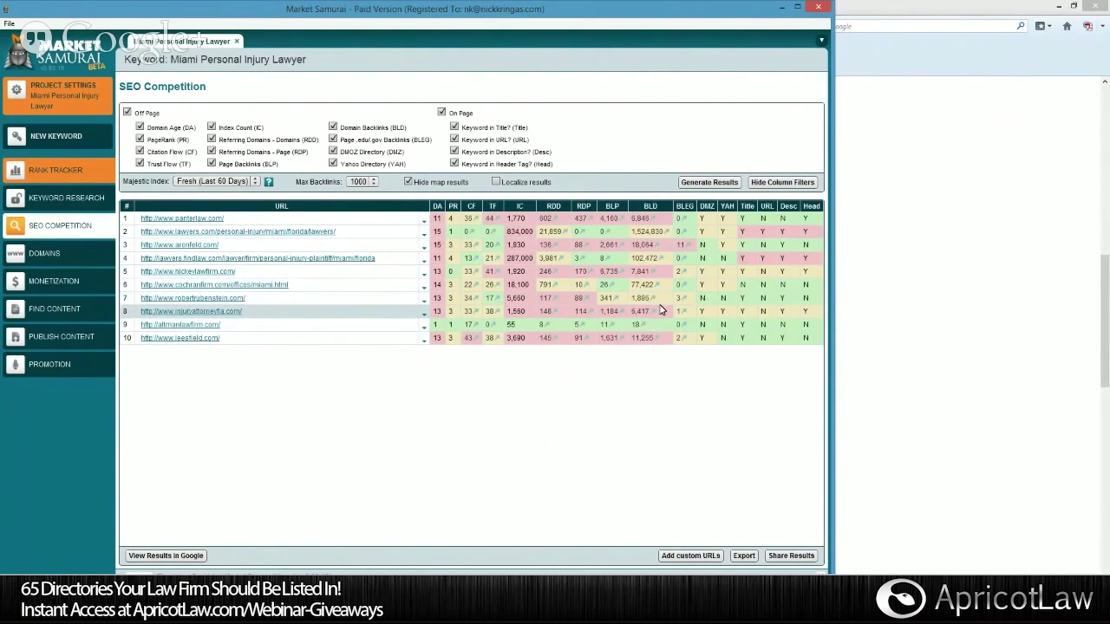
{"action": "mouse_move", "coordinate": [645, 230]}
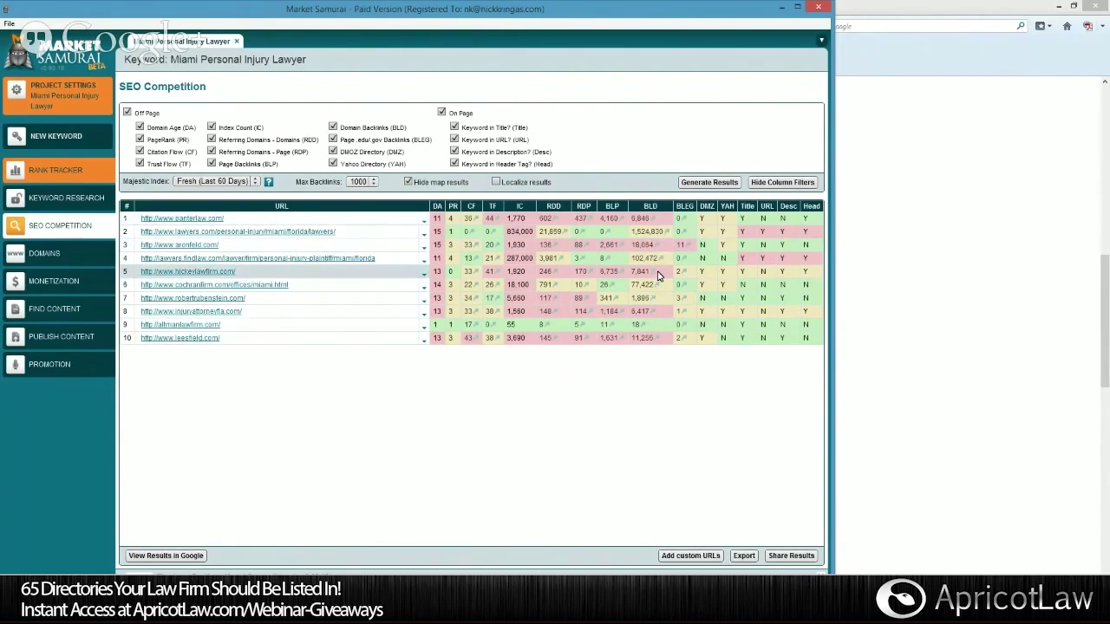
{"action": "mouse_move", "coordinate": [612, 207]}
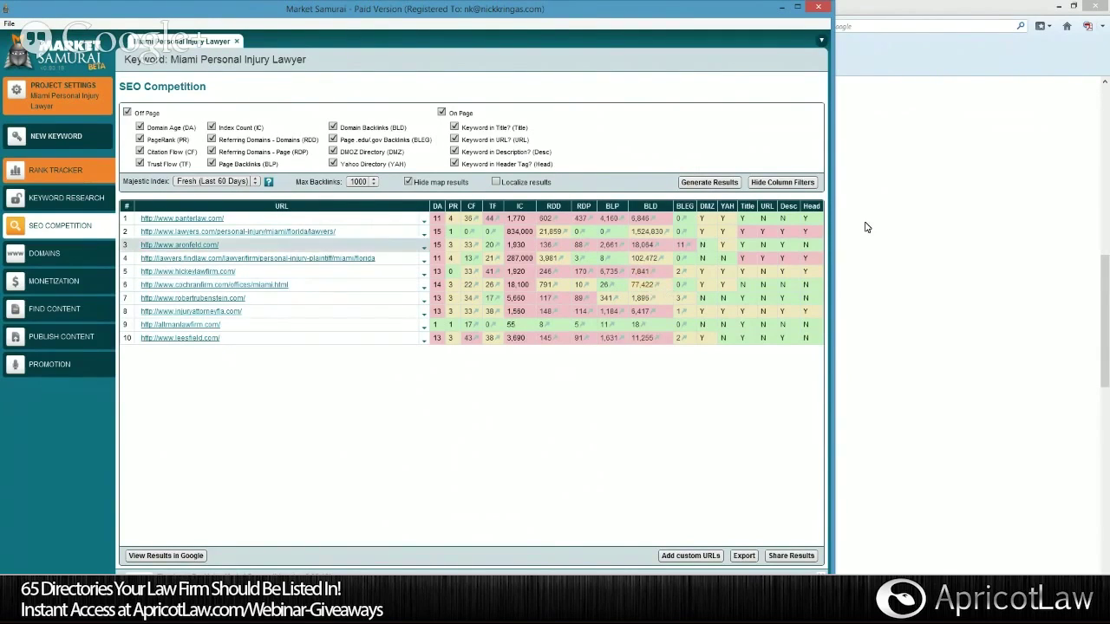
Bring the Google results for 'miami personal injury lawyer' forward, scrolled to the top.
{"action": "left_click", "coordinate": [920, 216]}
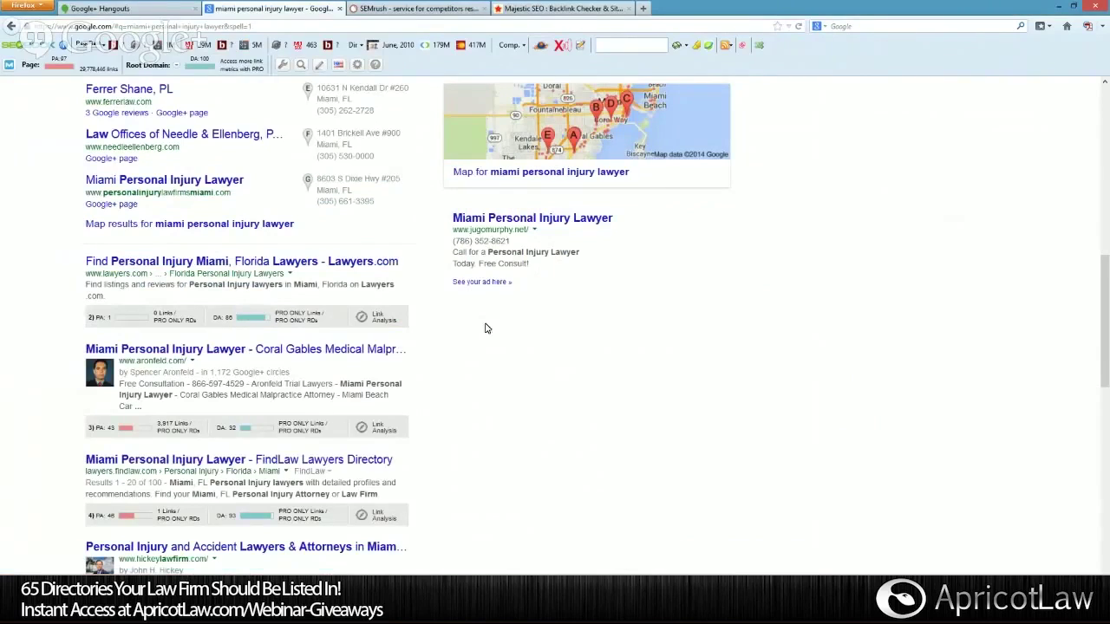
{"action": "scroll", "coordinate": [485, 328], "scroll_direction": "up", "scroll_amount": 7}
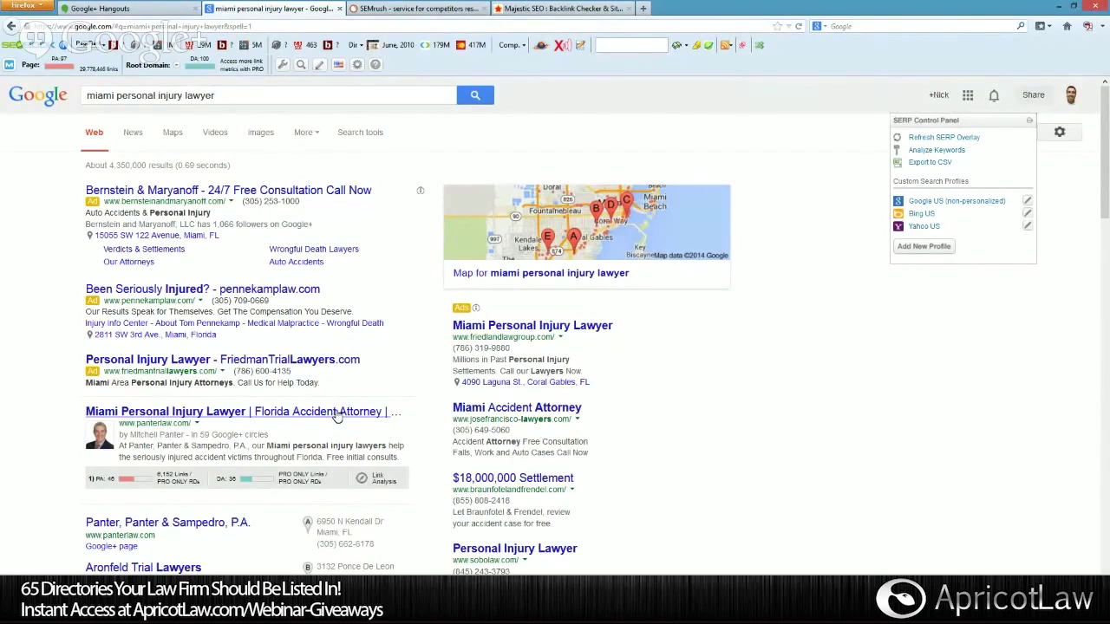
Select 'Miami personal injury lawyers' in the panterlaw.com result's description.
{"action": "scroll", "coordinate": [338, 416], "scroll_direction": "down", "scroll_amount": 1}
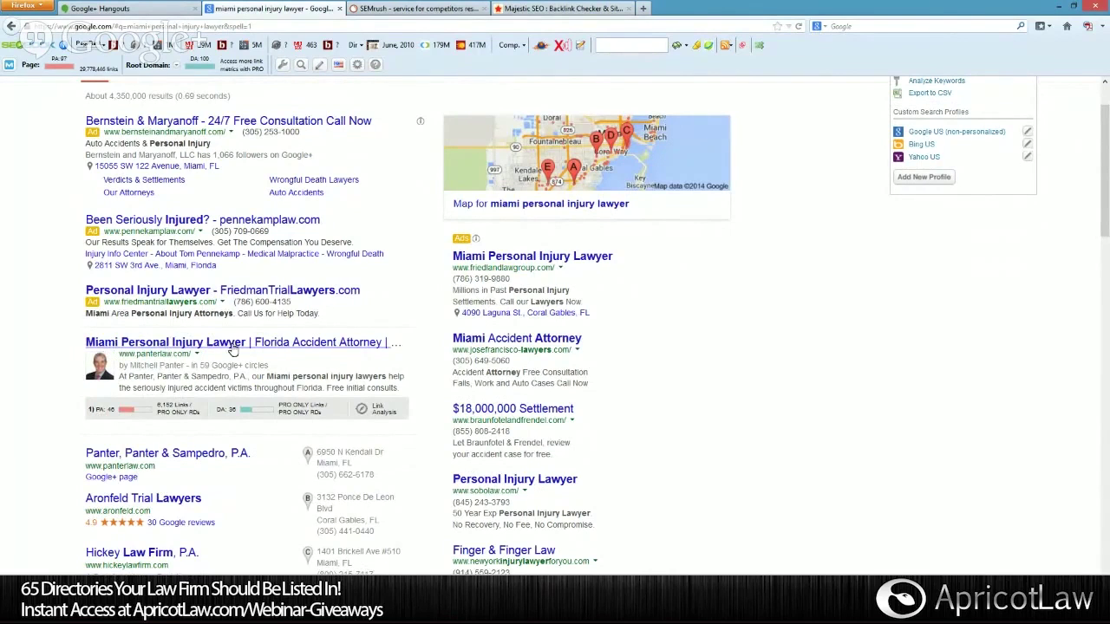
{"action": "scroll", "coordinate": [232, 349], "scroll_direction": "up", "scroll_amount": 1}
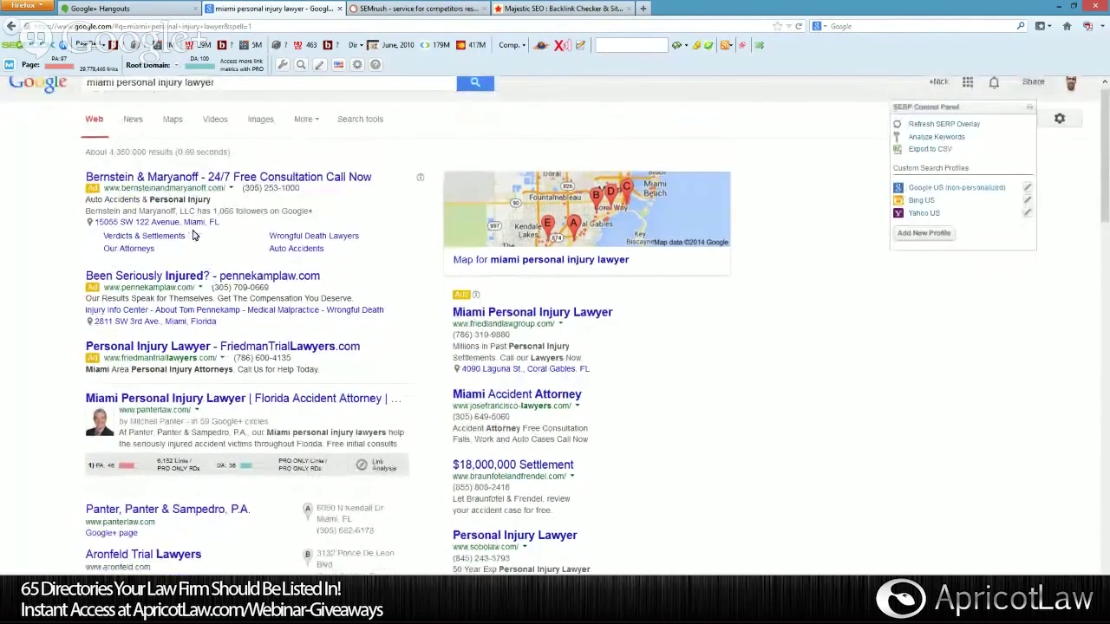
{"action": "scroll", "coordinate": [194, 235], "scroll_direction": "down", "scroll_amount": 1}
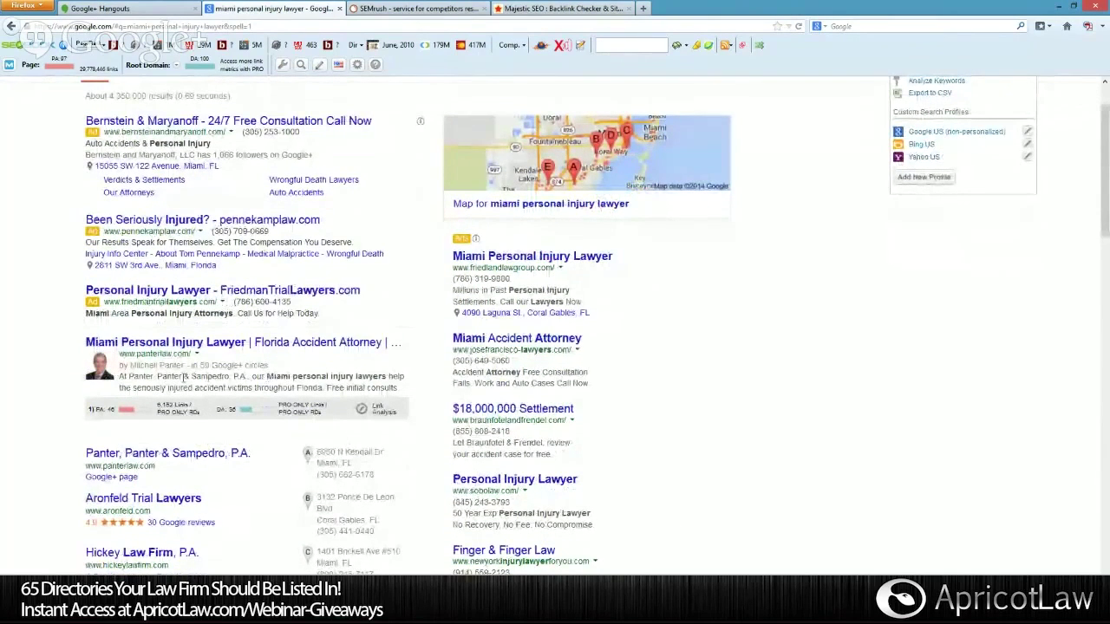
{"action": "left_click_drag", "start_coordinate": [387, 377], "coordinate": [271, 377]}
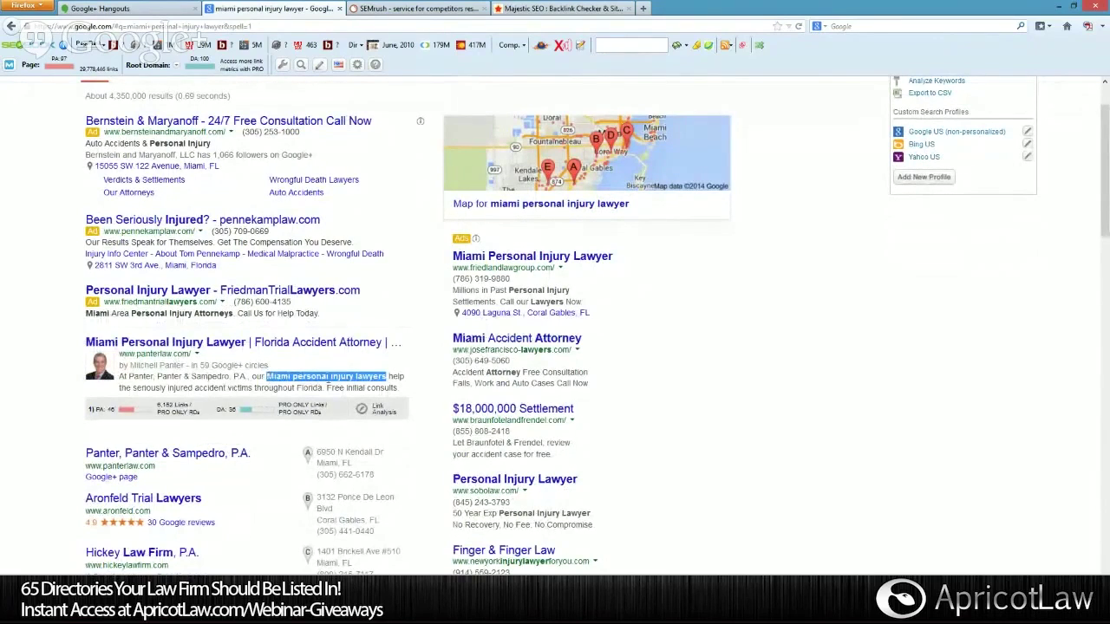
{"action": "scroll", "coordinate": [305, 388], "scroll_direction": "down", "scroll_amount": 2}
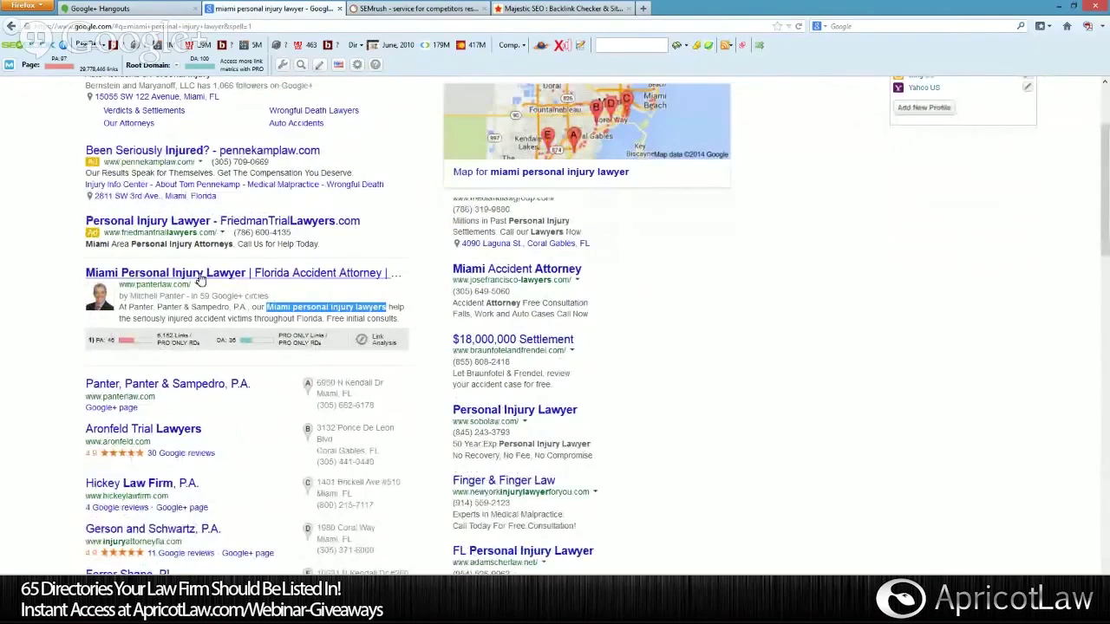
Scroll the organic results and select the 'miami personal injury lawyer' query in the search box.
{"action": "scroll", "coordinate": [259, 311], "scroll_direction": "down", "scroll_amount": 12}
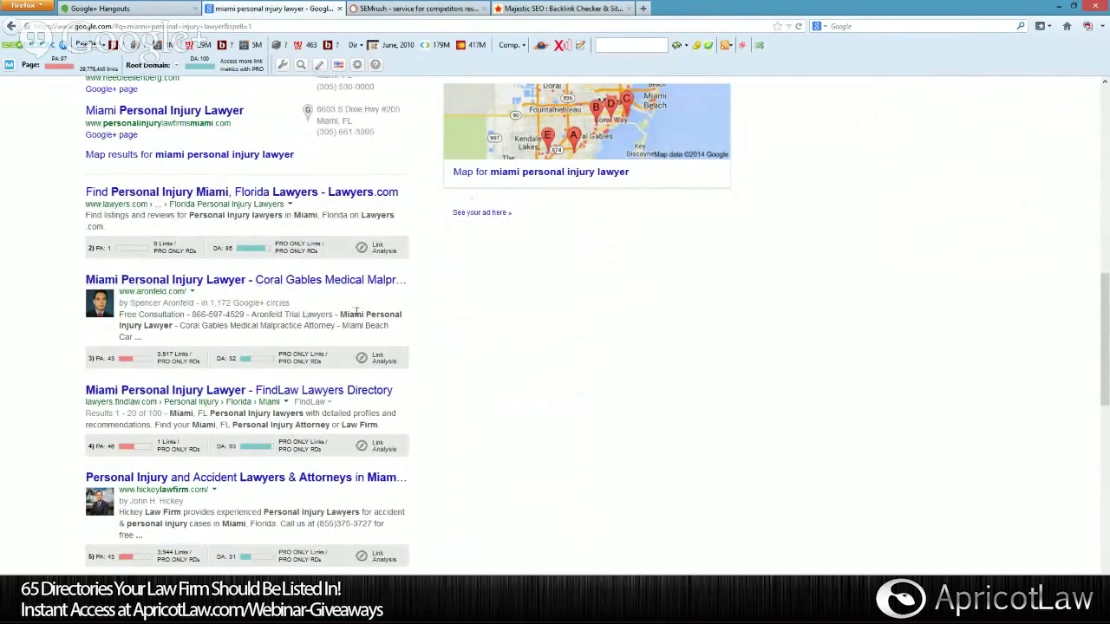
{"action": "scroll", "coordinate": [356, 317], "scroll_direction": "down", "scroll_amount": 3}
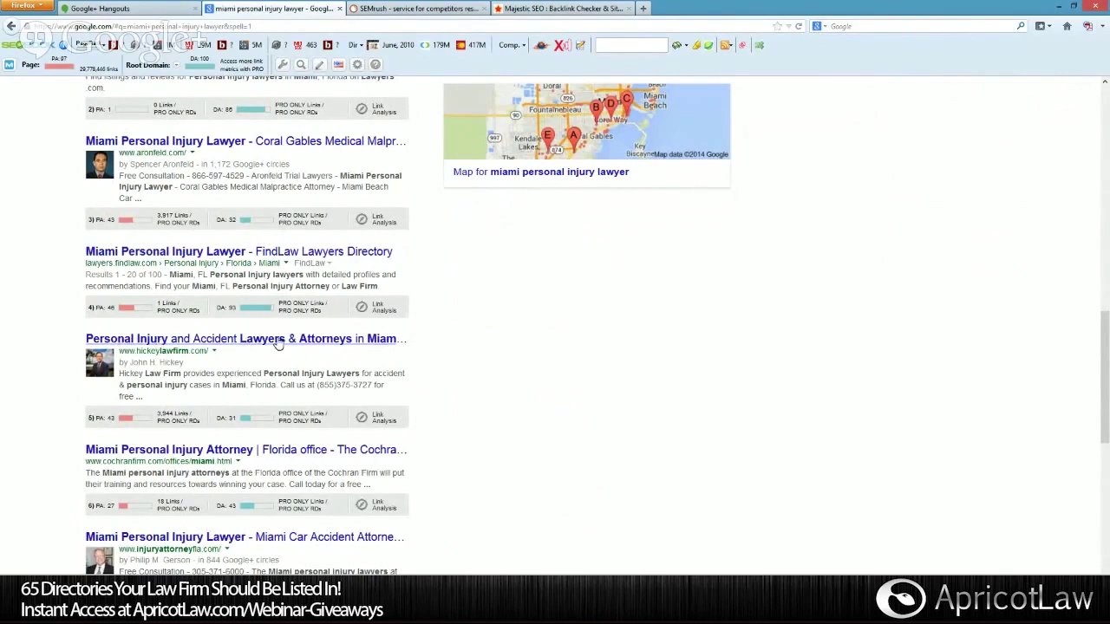
{"action": "scroll", "coordinate": [346, 338], "scroll_direction": "up", "scroll_amount": 15}
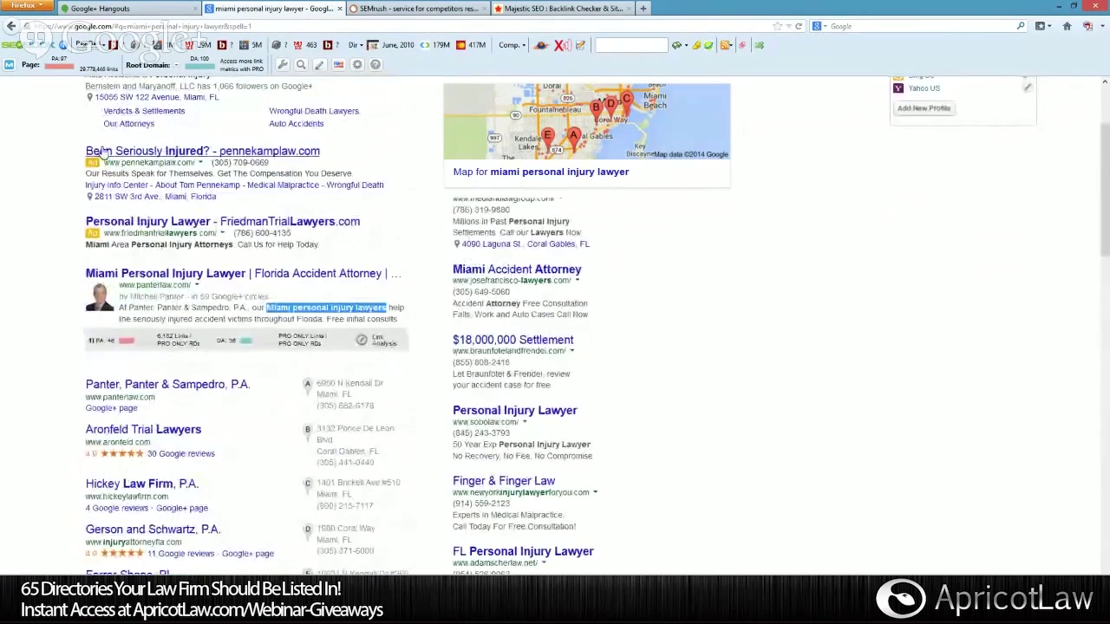
{"action": "left_click_drag", "start_coordinate": [86, 95], "coordinate": [215, 95]}
{"action": "scroll", "coordinate": [217, 261], "scroll_direction": "down", "scroll_amount": 12}
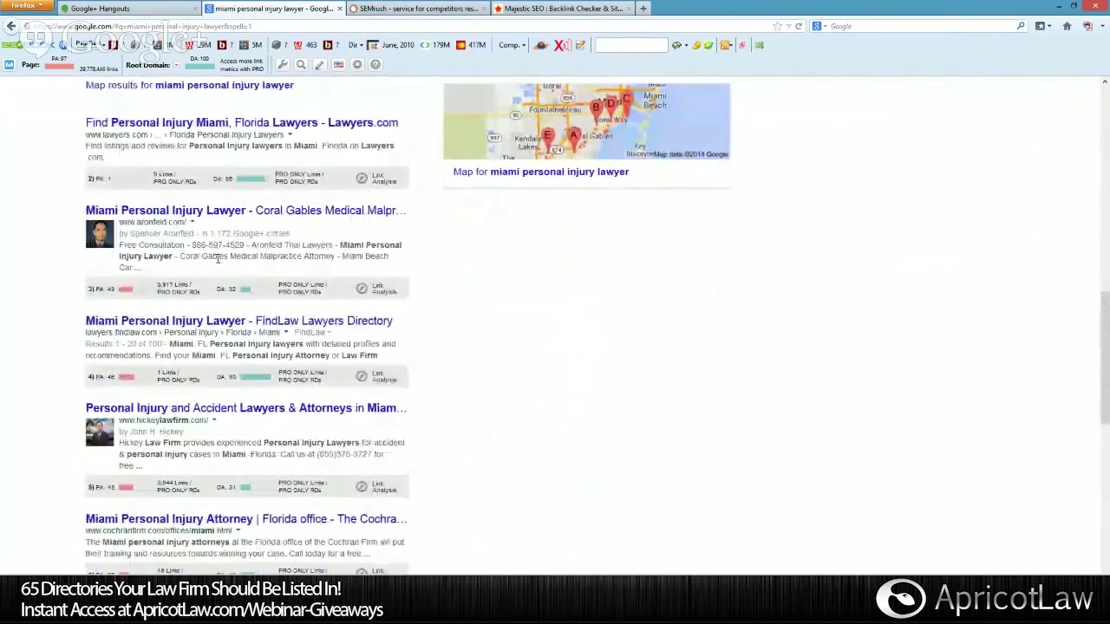
{"action": "scroll", "coordinate": [218, 258], "scroll_direction": "down", "scroll_amount": 2}
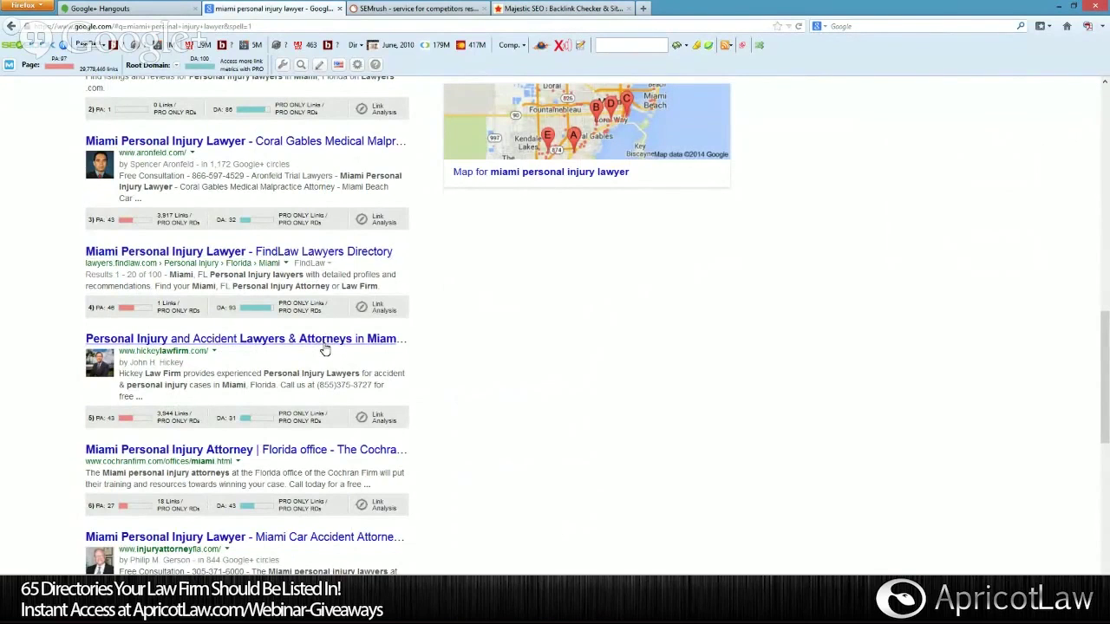
{"action": "scroll", "coordinate": [325, 349], "scroll_direction": "down", "scroll_amount": 1}
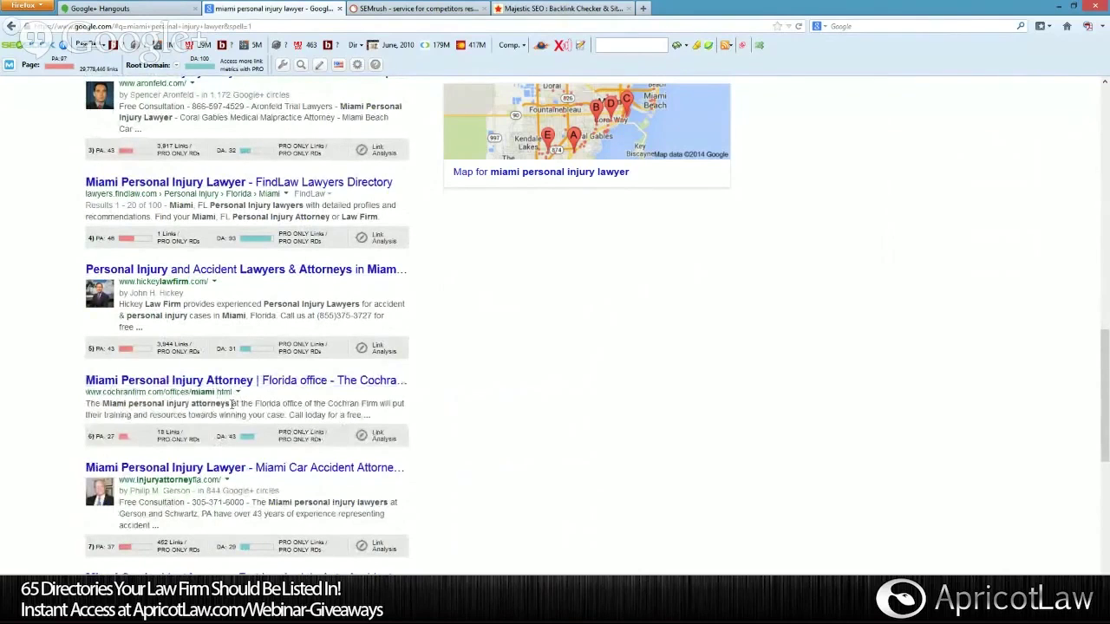
Highlight 'Miami personal injury attorneys' in Cochran's description, then clear the highlight.
{"action": "left_click_drag", "start_coordinate": [232, 404], "coordinate": [109, 404]}
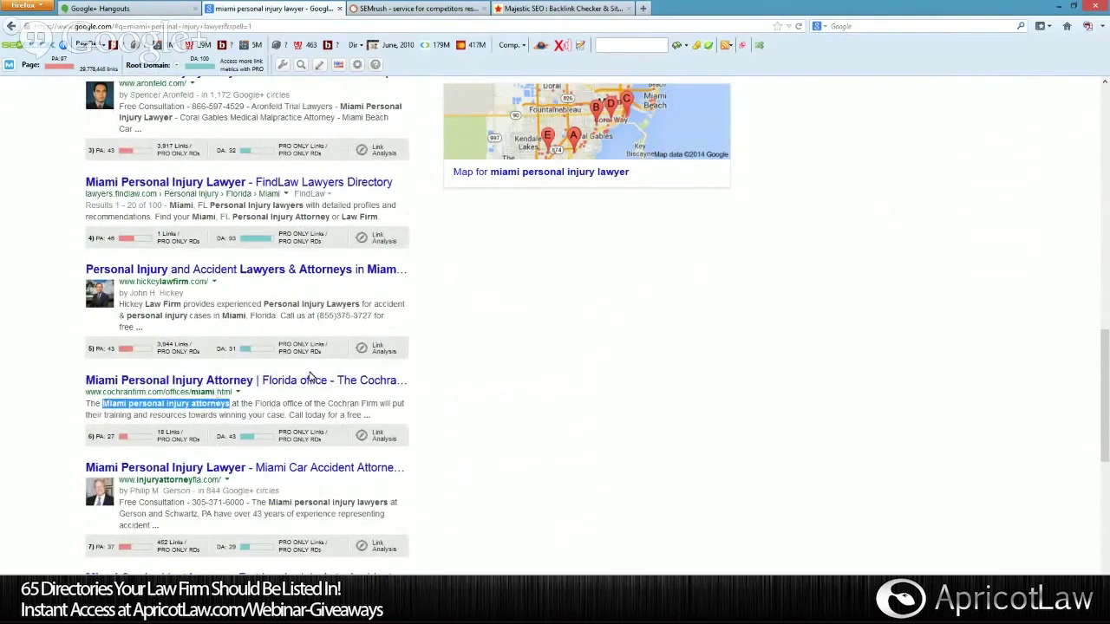
{"action": "scroll", "coordinate": [310, 376], "scroll_direction": "down", "scroll_amount": 3}
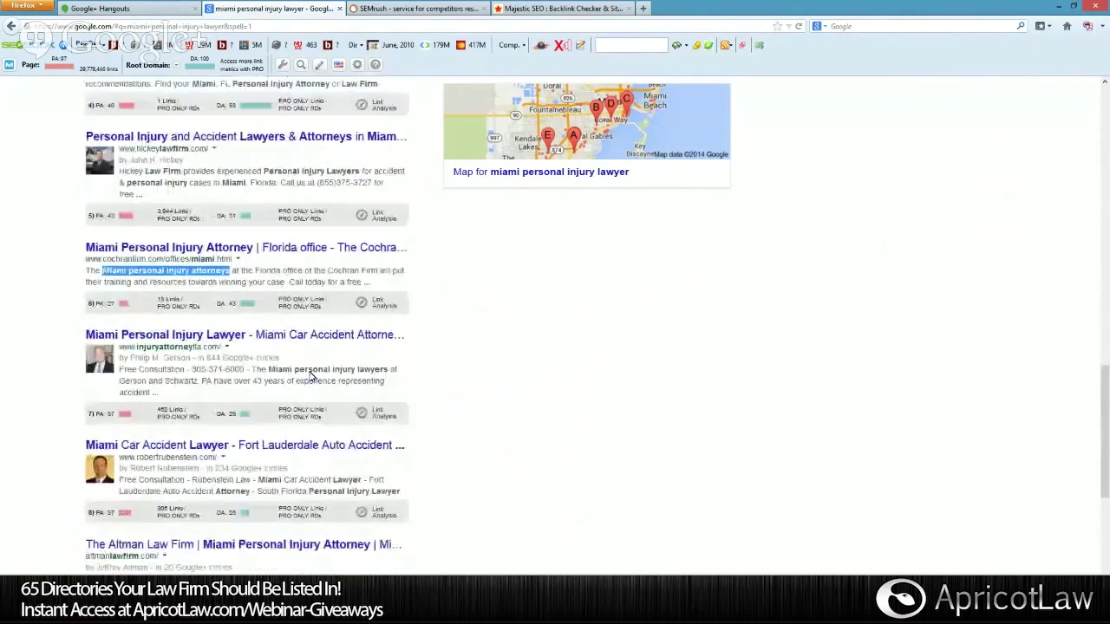
{"action": "scroll", "coordinate": [310, 375], "scroll_direction": "up", "scroll_amount": 15}
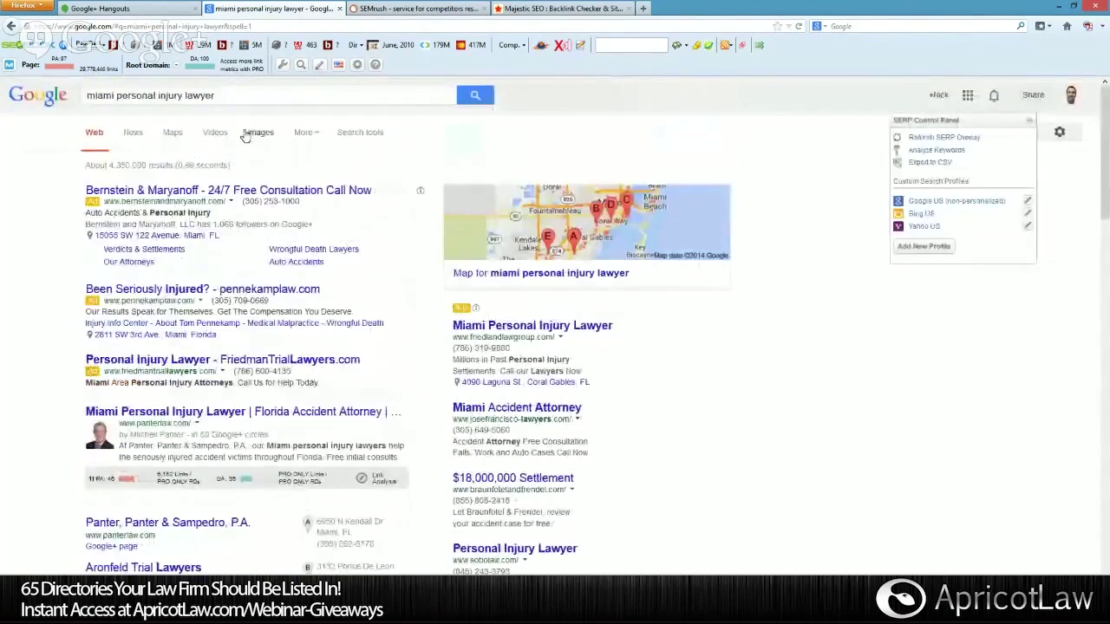
{"action": "scroll", "coordinate": [243, 186], "scroll_direction": "down", "scroll_amount": 12}
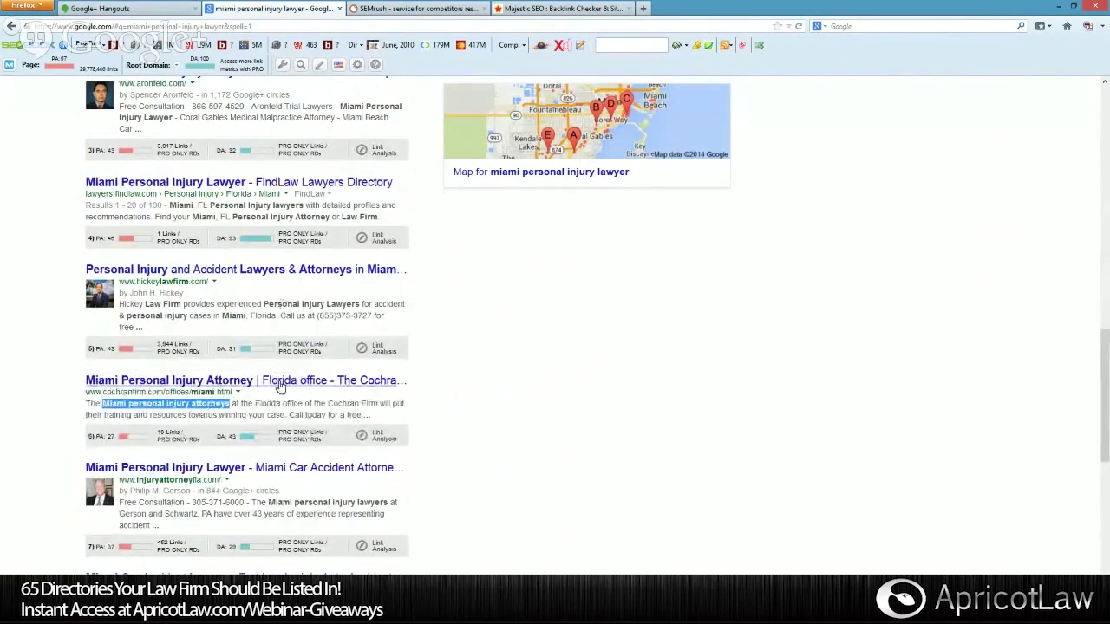
{"action": "left_click", "coordinate": [386, 407]}
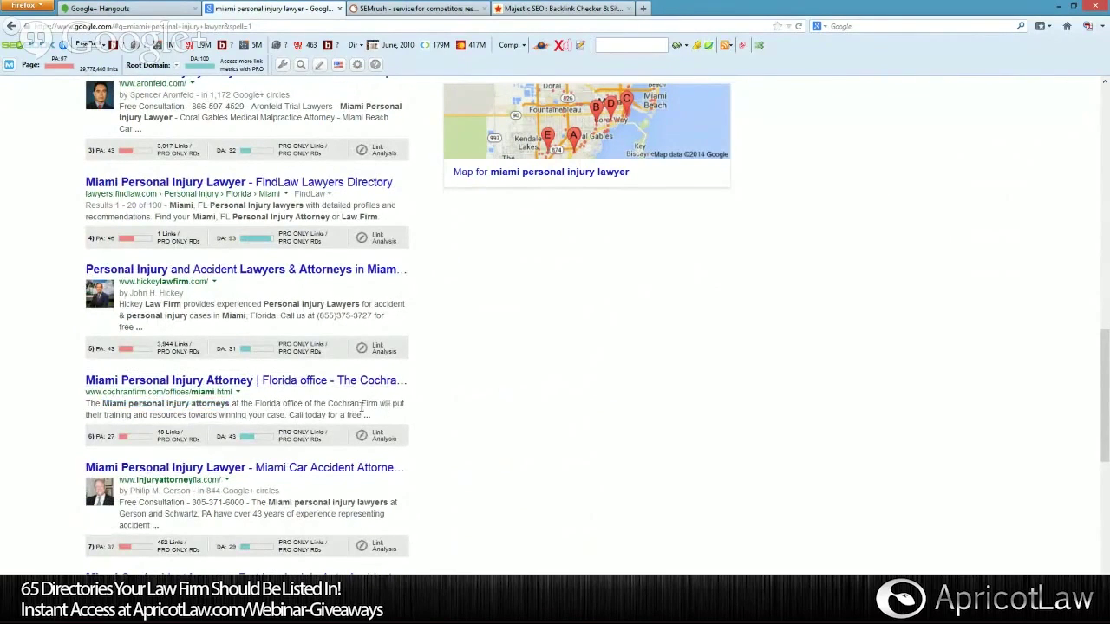
Scroll past leesfield.com to the related searches and page-one pagination.
{"action": "scroll", "coordinate": [235, 415], "scroll_direction": "down", "scroll_amount": 3}
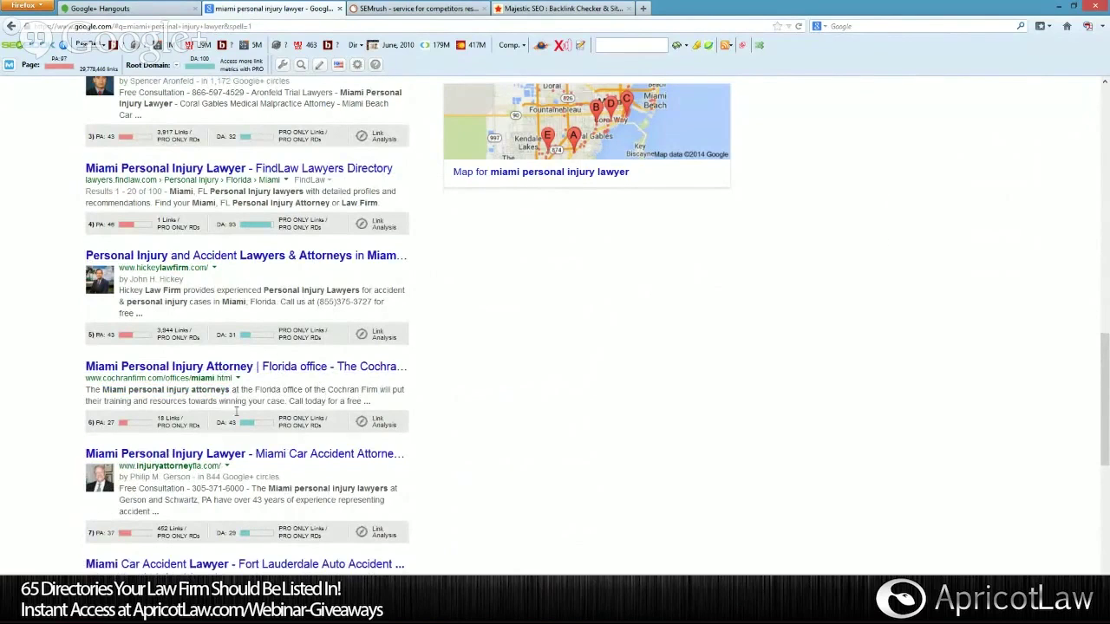
{"action": "scroll", "coordinate": [386, 356], "scroll_direction": "down", "scroll_amount": 2}
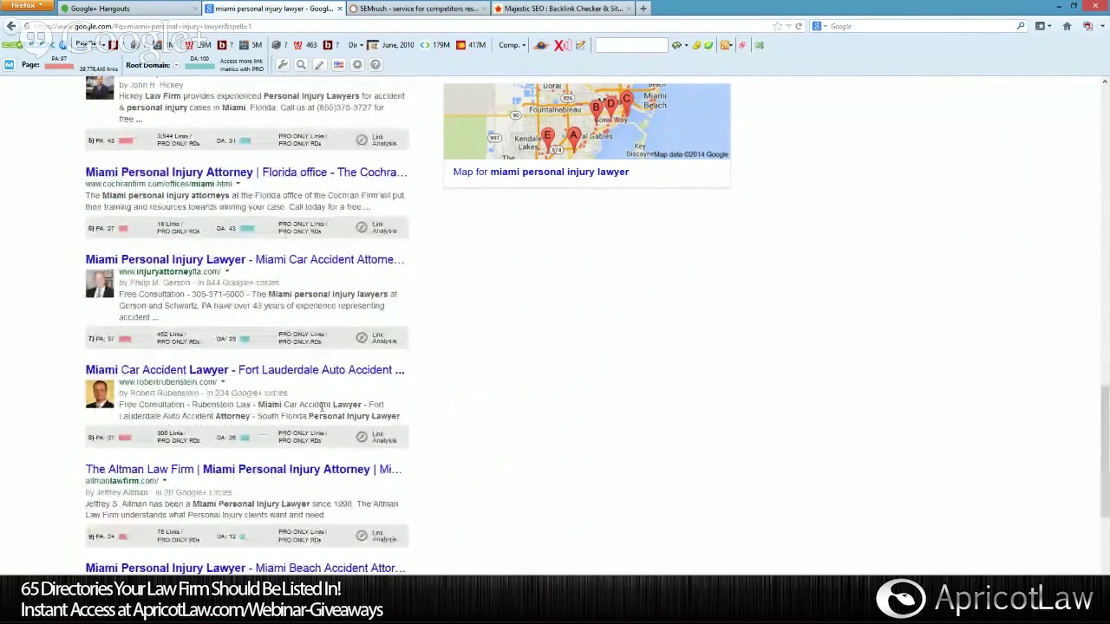
{"action": "scroll", "coordinate": [371, 380], "scroll_direction": "down", "scroll_amount": 2}
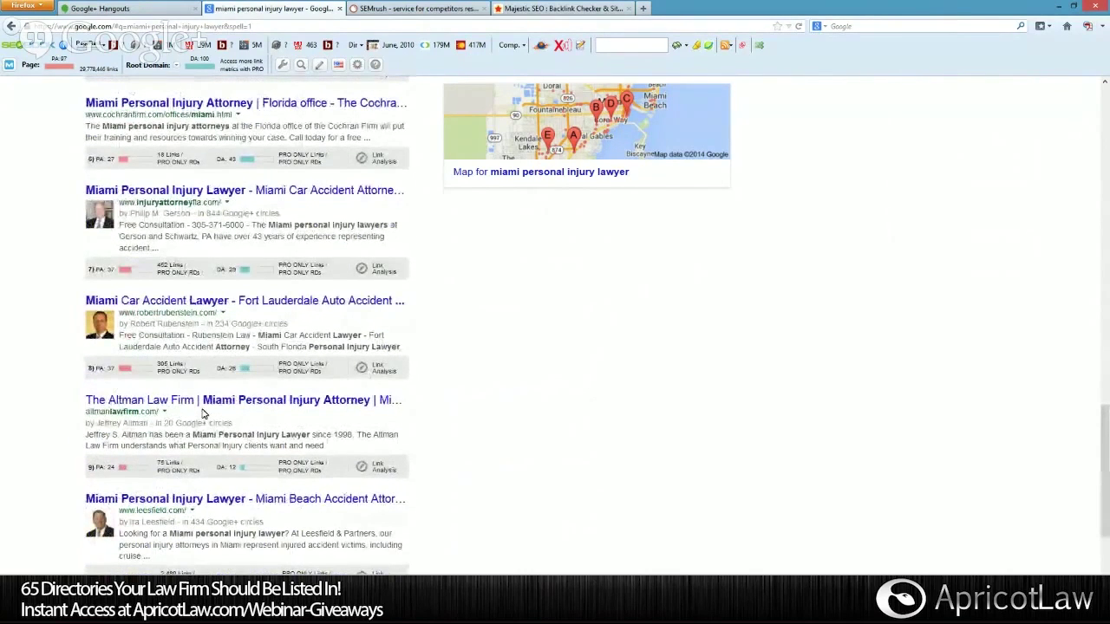
{"action": "scroll", "coordinate": [205, 414], "scroll_direction": "down", "scroll_amount": 2}
{"action": "scroll", "coordinate": [204, 414], "scroll_direction": "down", "scroll_amount": 1}
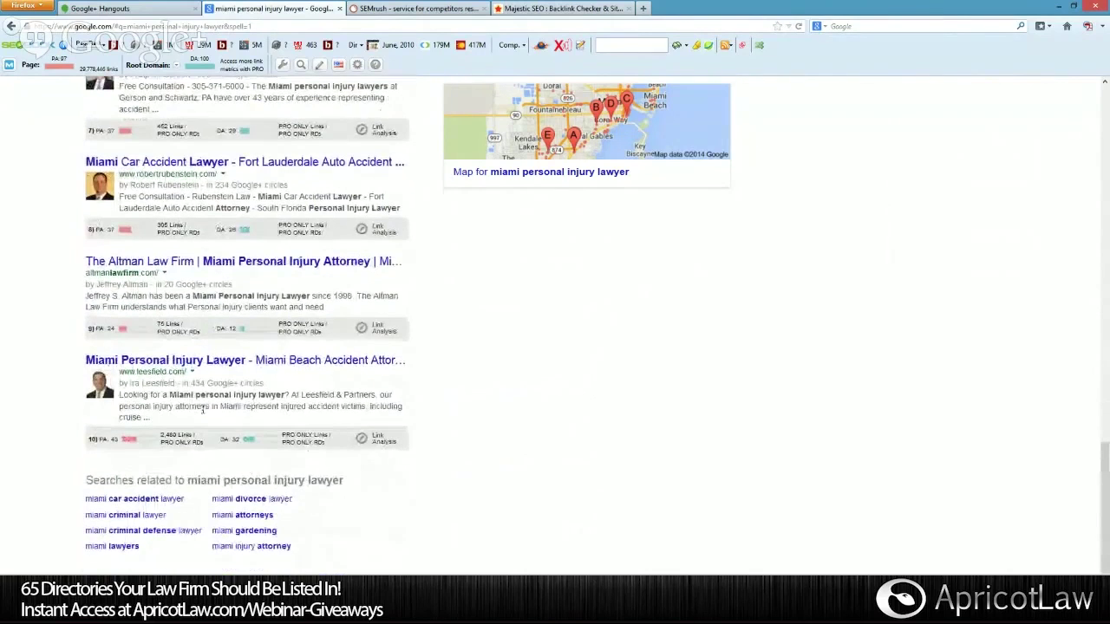
{"action": "scroll", "coordinate": [292, 439], "scroll_direction": "up", "scroll_amount": 2}
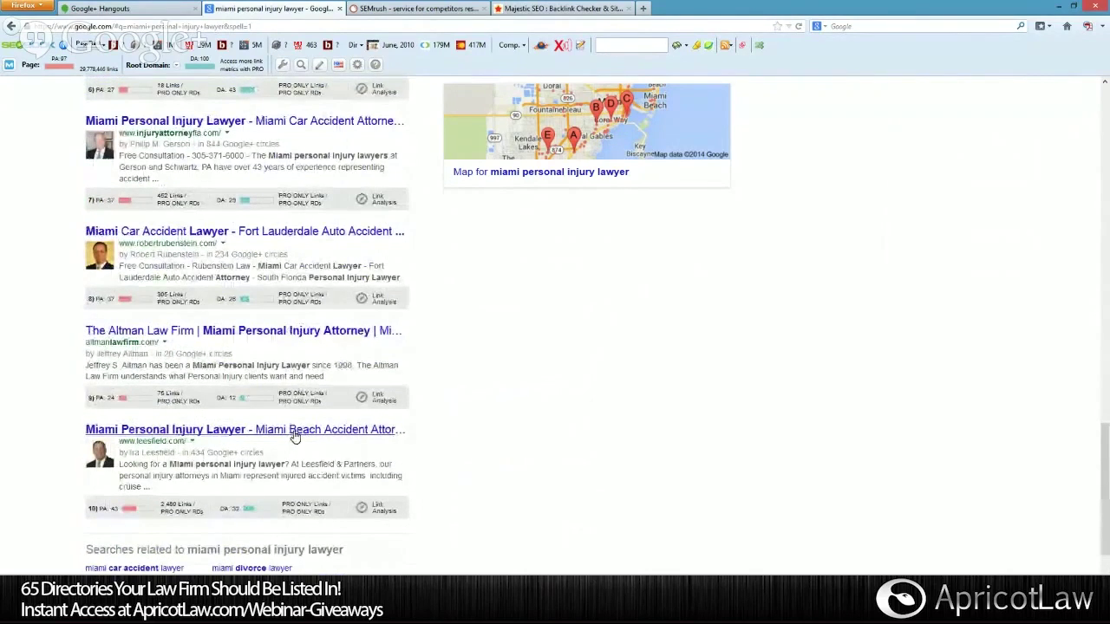
{"action": "scroll", "coordinate": [293, 436], "scroll_direction": "up", "scroll_amount": 2}
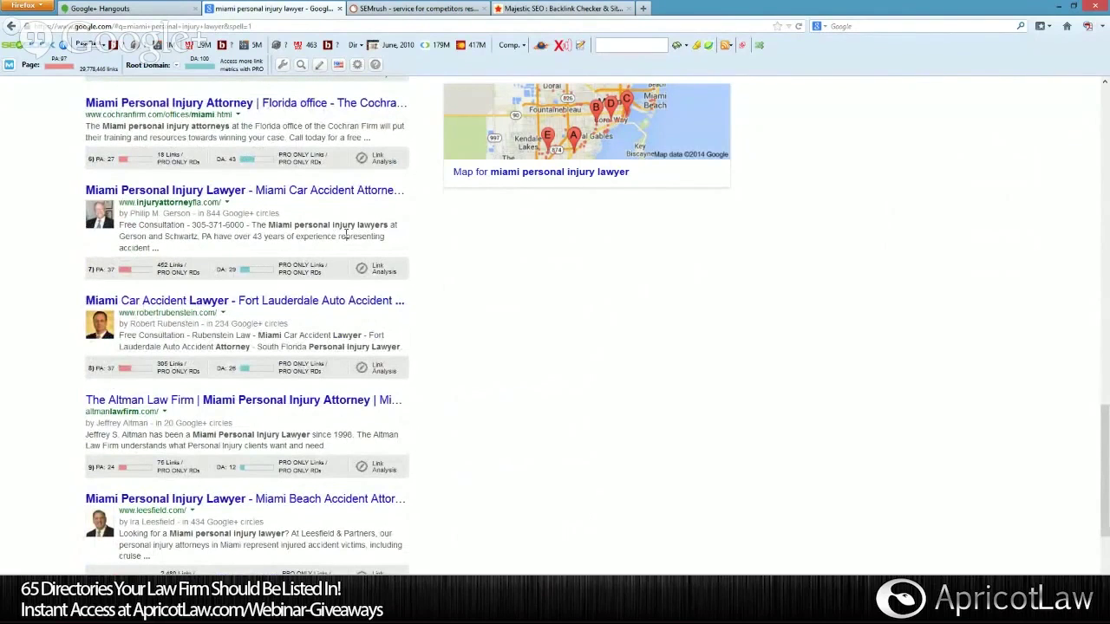
{"action": "scroll", "coordinate": [346, 234], "scroll_direction": "down", "scroll_amount": 4}
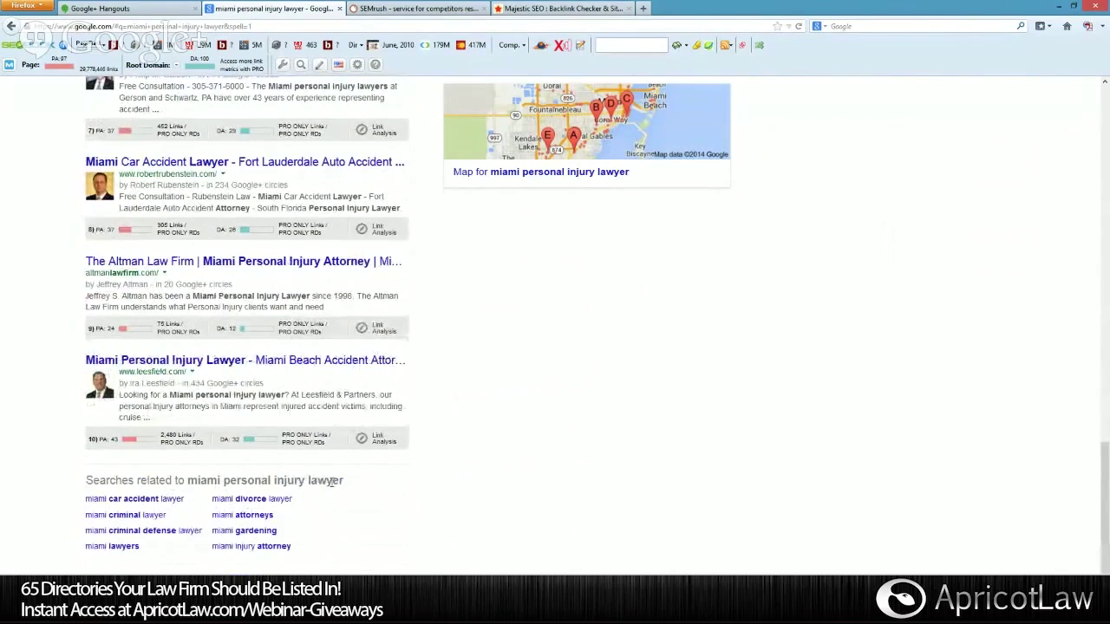
{"action": "scroll", "coordinate": [331, 486], "scroll_direction": "down", "scroll_amount": 2}
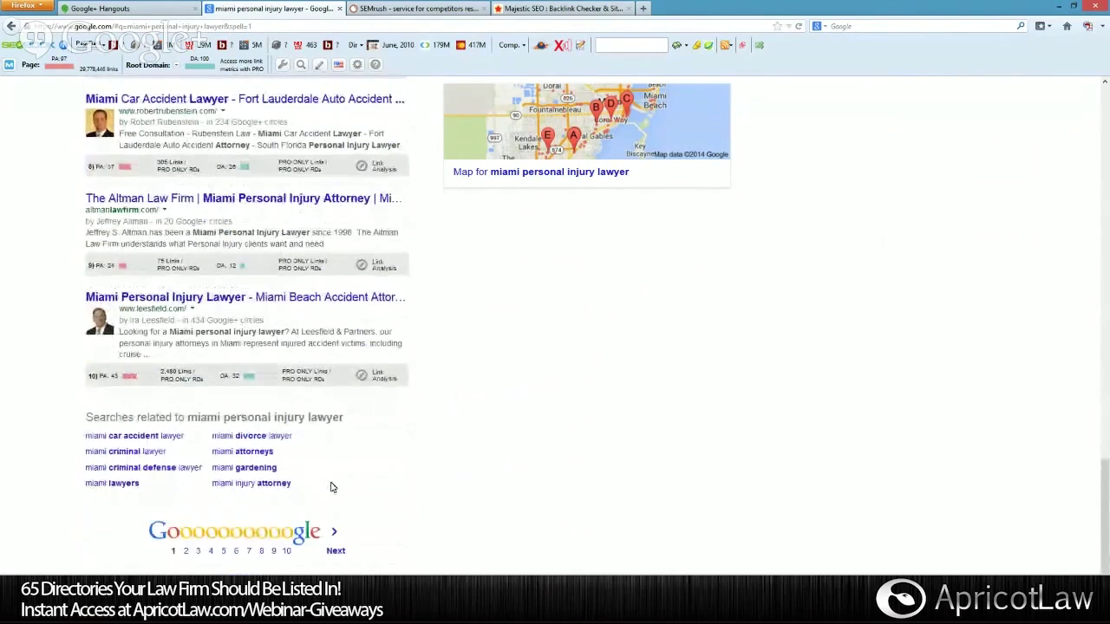
Find The Altman Law Firm's ninth-place listing and highlight its altmanlawfirm.com/ address.
{"action": "scroll", "coordinate": [330, 486], "scroll_direction": "up", "scroll_amount": 2}
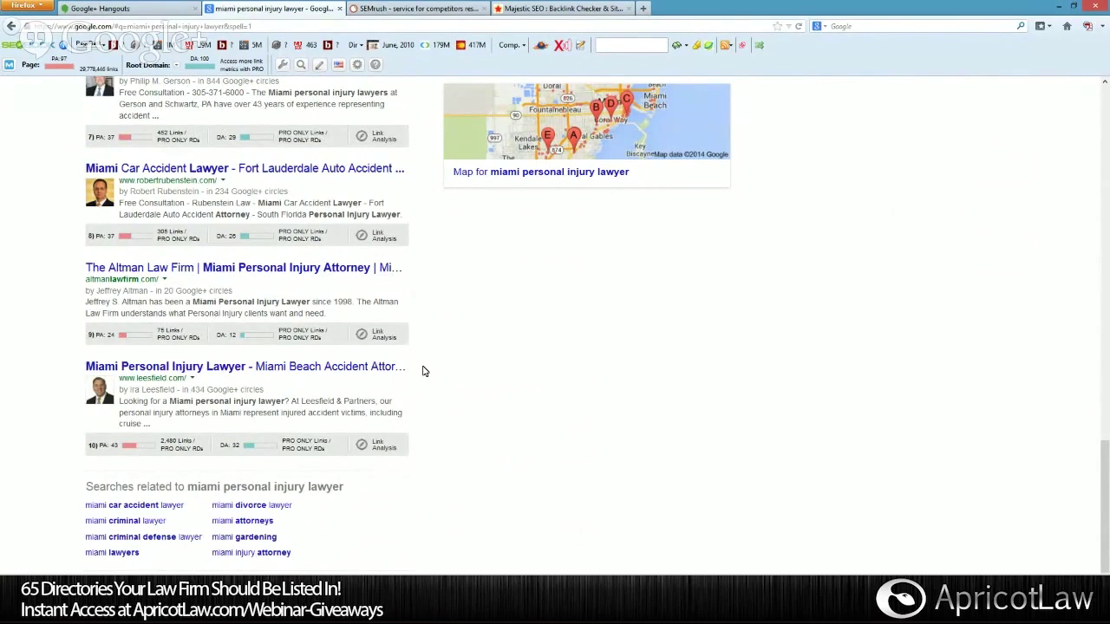
{"action": "scroll", "coordinate": [424, 371], "scroll_direction": "down", "scroll_amount": 2}
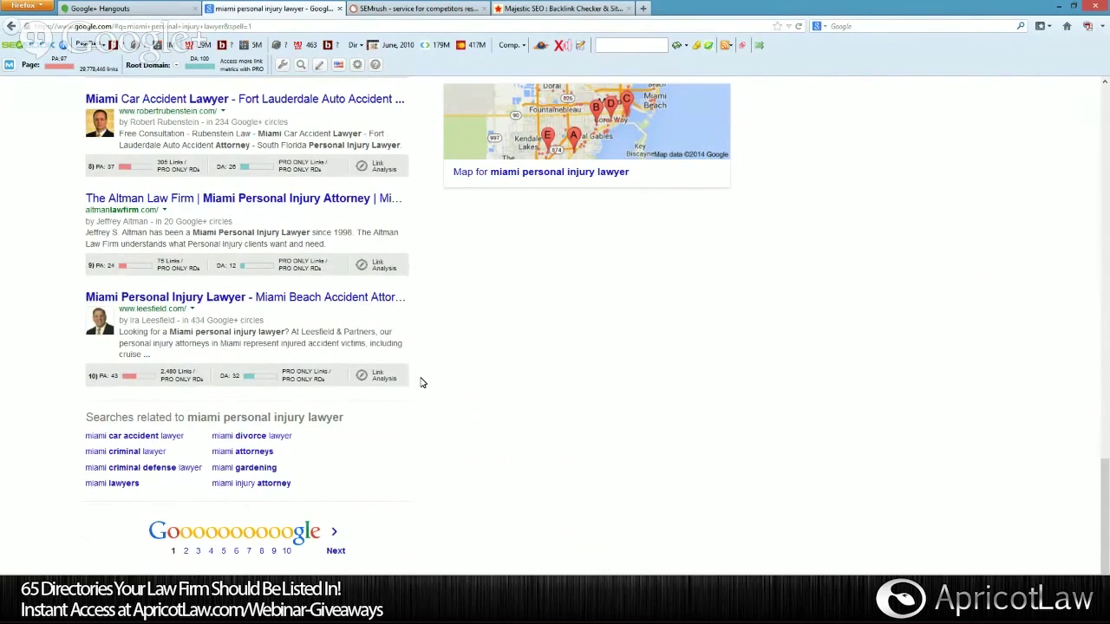
{"action": "scroll", "coordinate": [422, 383], "scroll_direction": "up", "scroll_amount": 1}
{"action": "scroll", "coordinate": [421, 382], "scroll_direction": "up", "scroll_amount": 1}
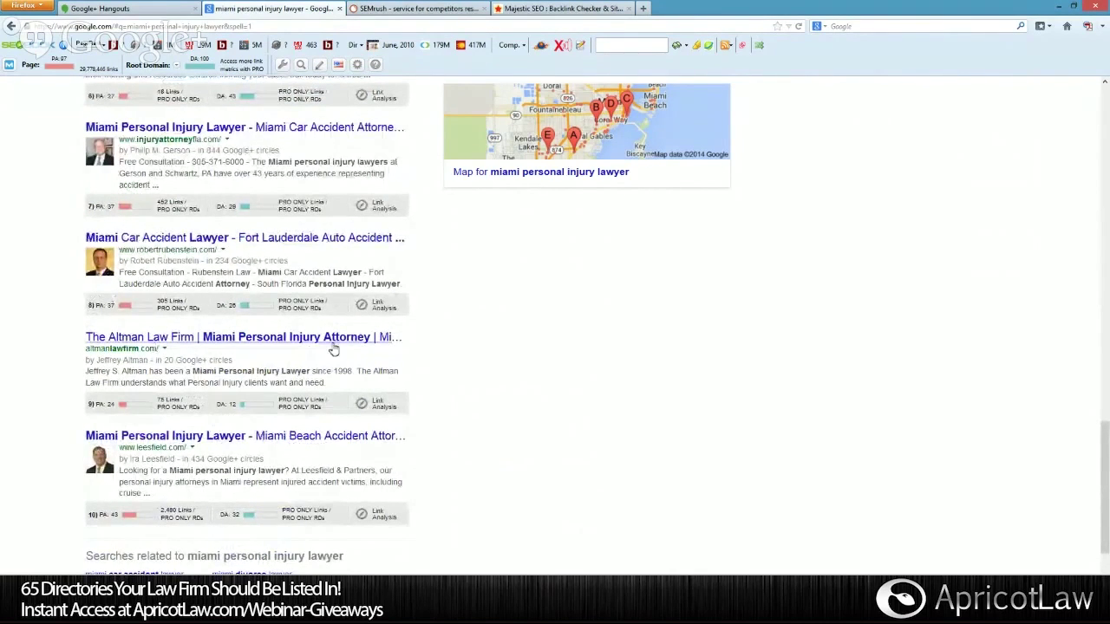
{"action": "left_click_drag", "start_coordinate": [87, 349], "coordinate": [158, 350]}
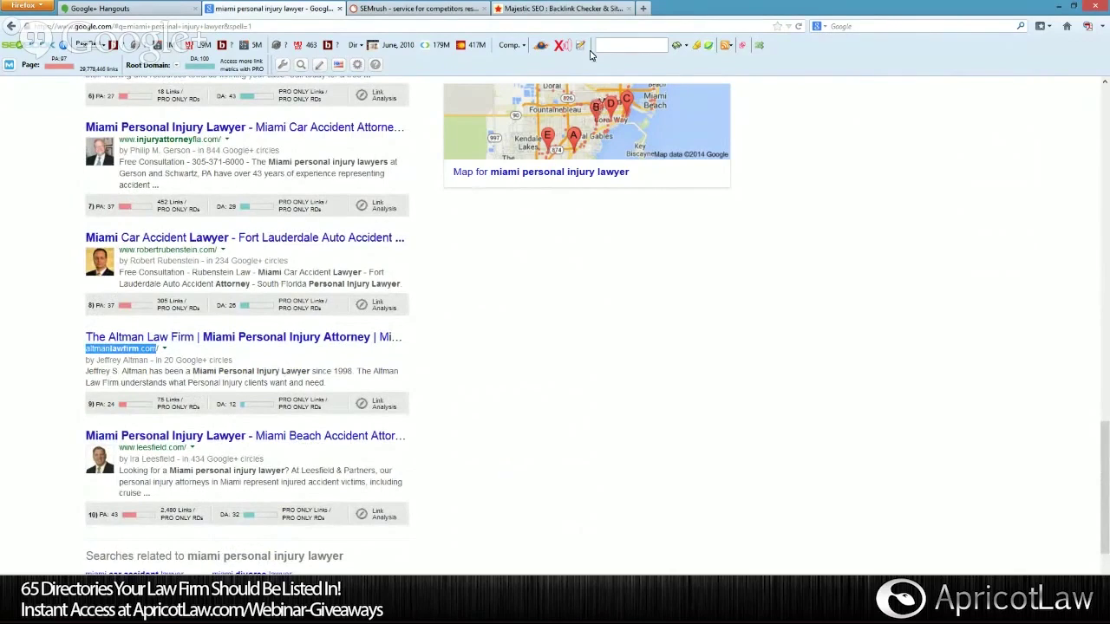
{"action": "left_click", "coordinate": [553, 340]}
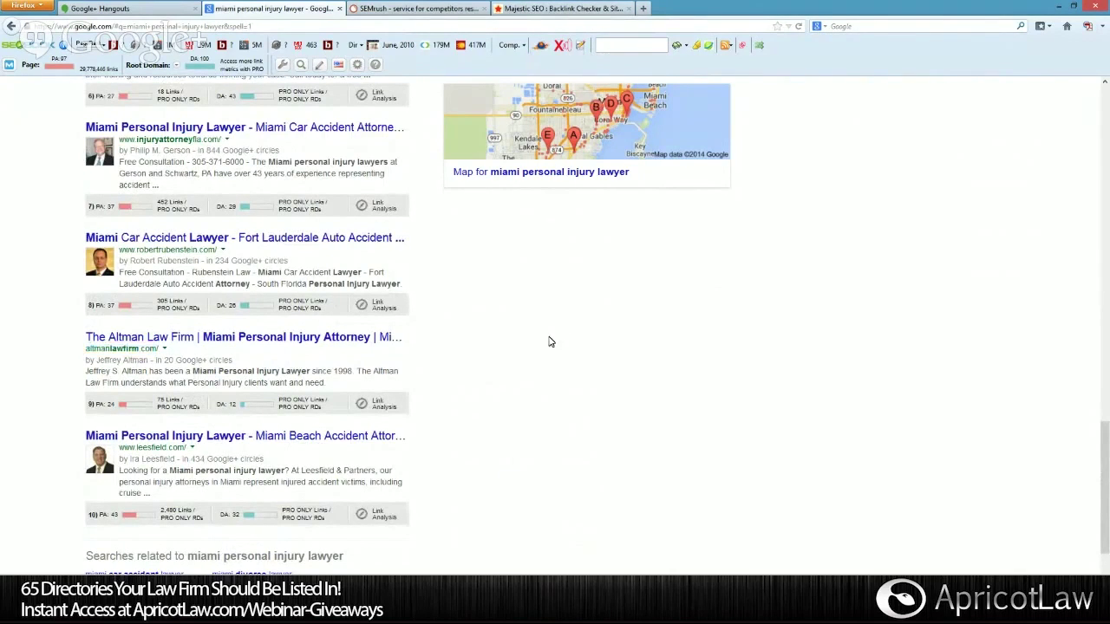
Open the Altman Law Firm homepage, scroll to its contact form, then back to the top.
{"action": "left_click", "coordinate": [224, 338]}
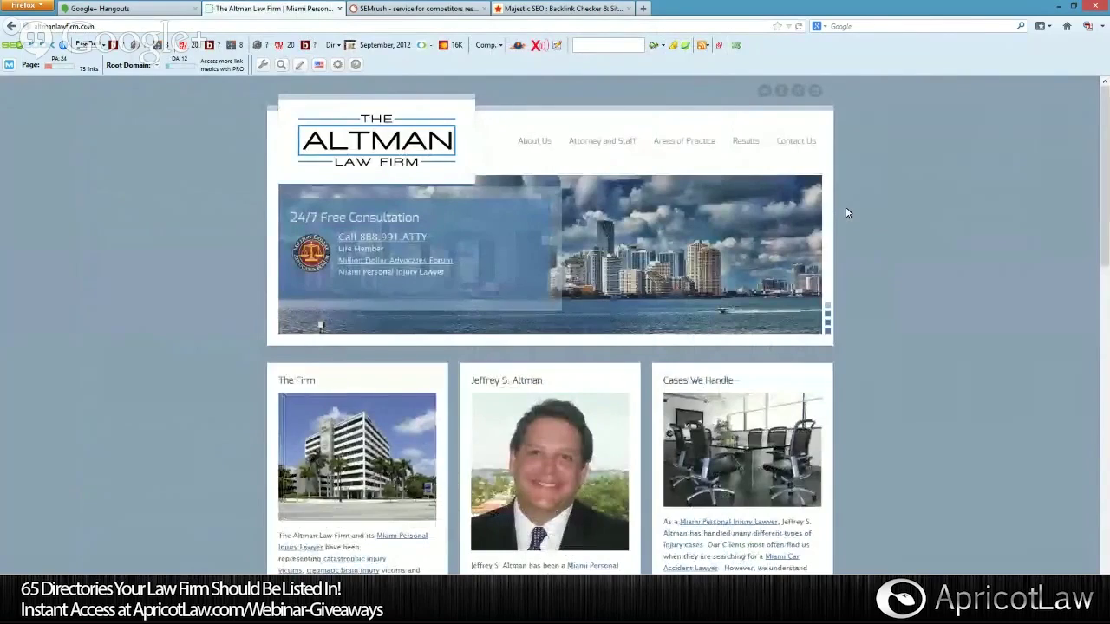
{"action": "scroll", "coordinate": [685, 322], "scroll_direction": "down", "scroll_amount": 3}
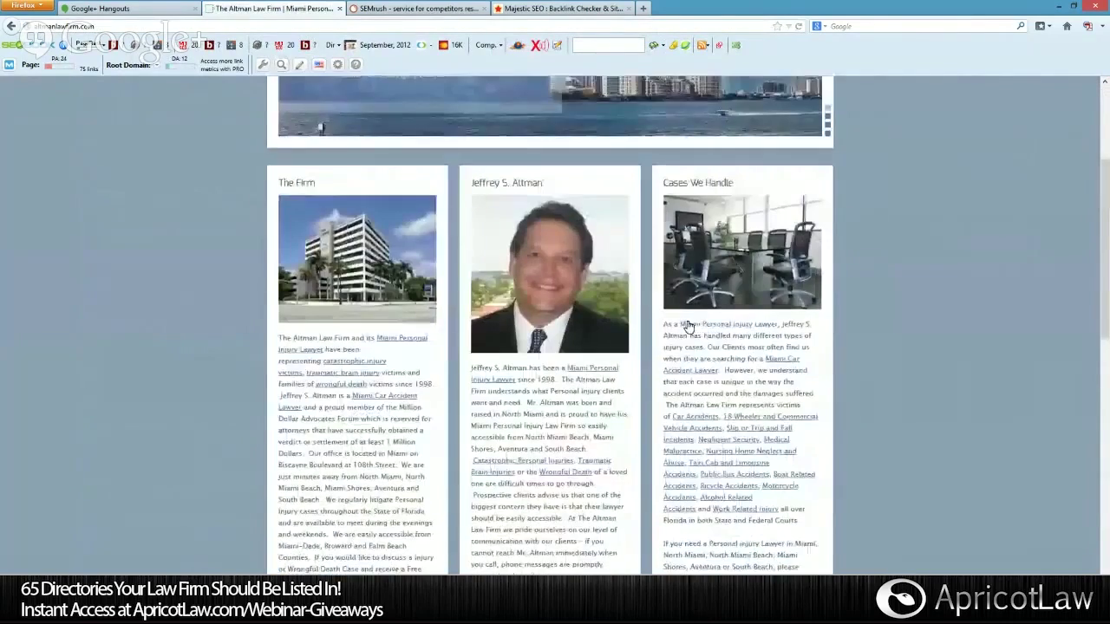
{"action": "scroll", "coordinate": [687, 325], "scroll_direction": "down", "scroll_amount": 2}
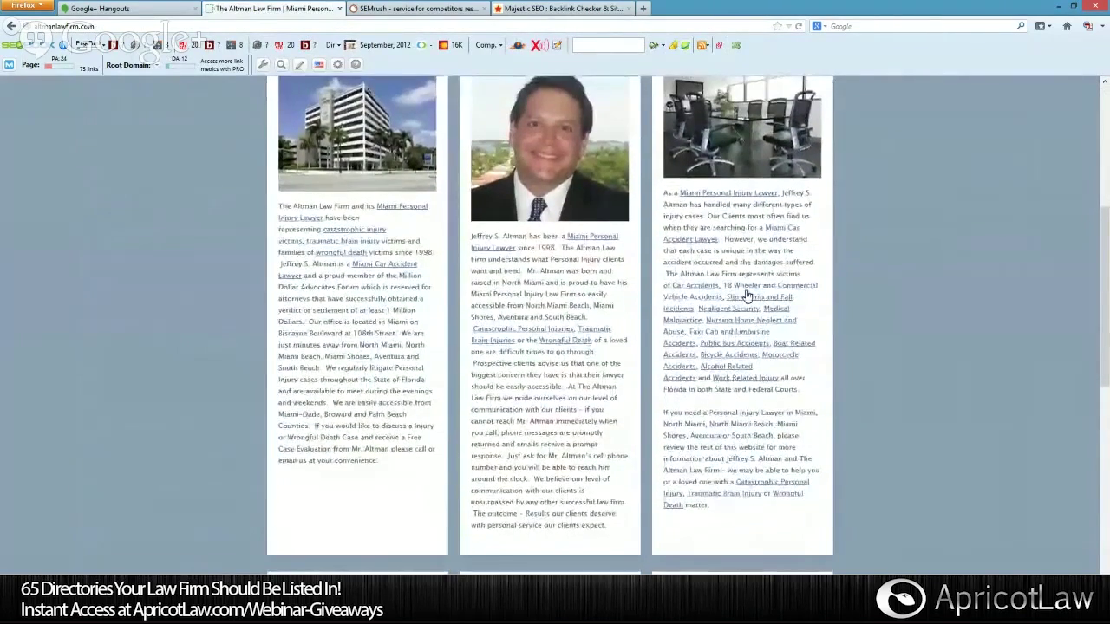
{"action": "scroll", "coordinate": [763, 316], "scroll_direction": "down", "scroll_amount": 4}
{"action": "scroll", "coordinate": [783, 337], "scroll_direction": "down", "scroll_amount": 5}
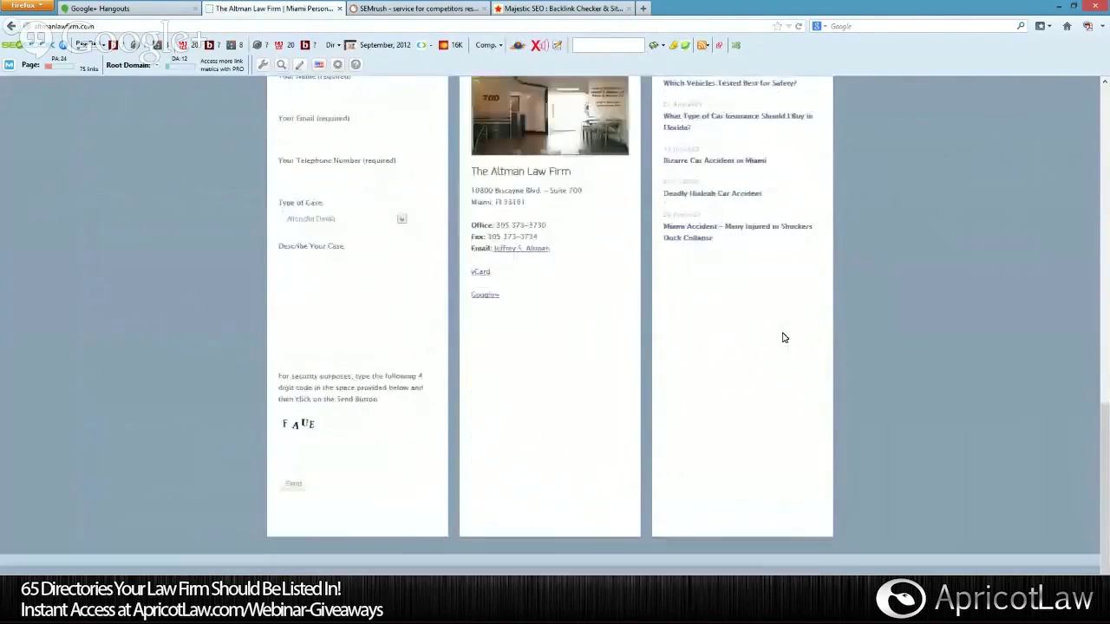
{"action": "scroll", "coordinate": [784, 337], "scroll_direction": "up", "scroll_amount": 2}
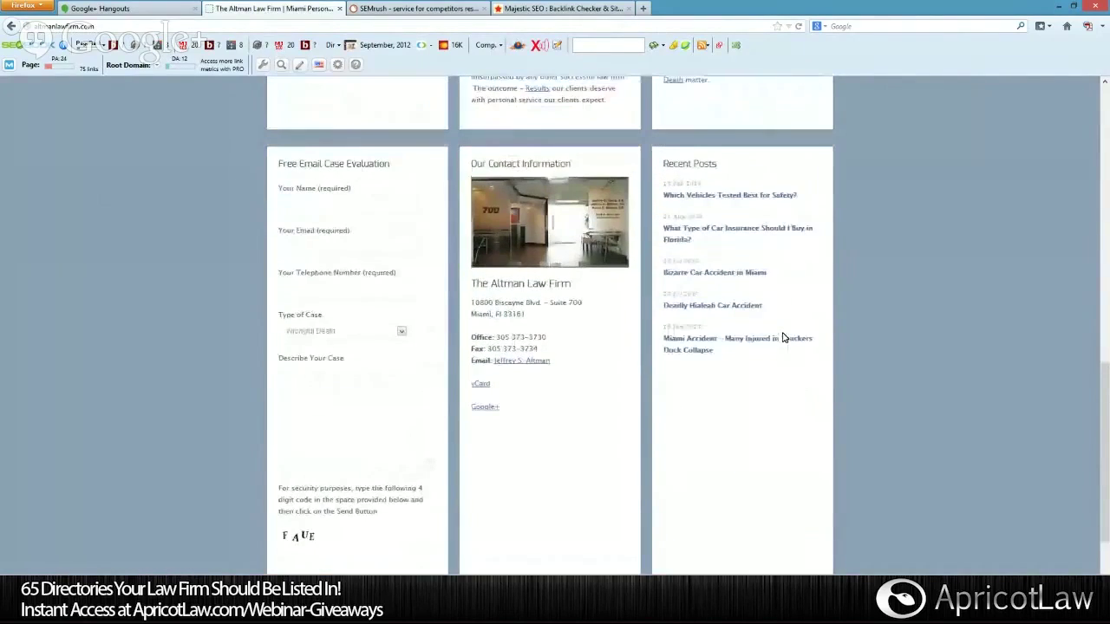
{"action": "scroll", "coordinate": [784, 337], "scroll_direction": "up", "scroll_amount": 6}
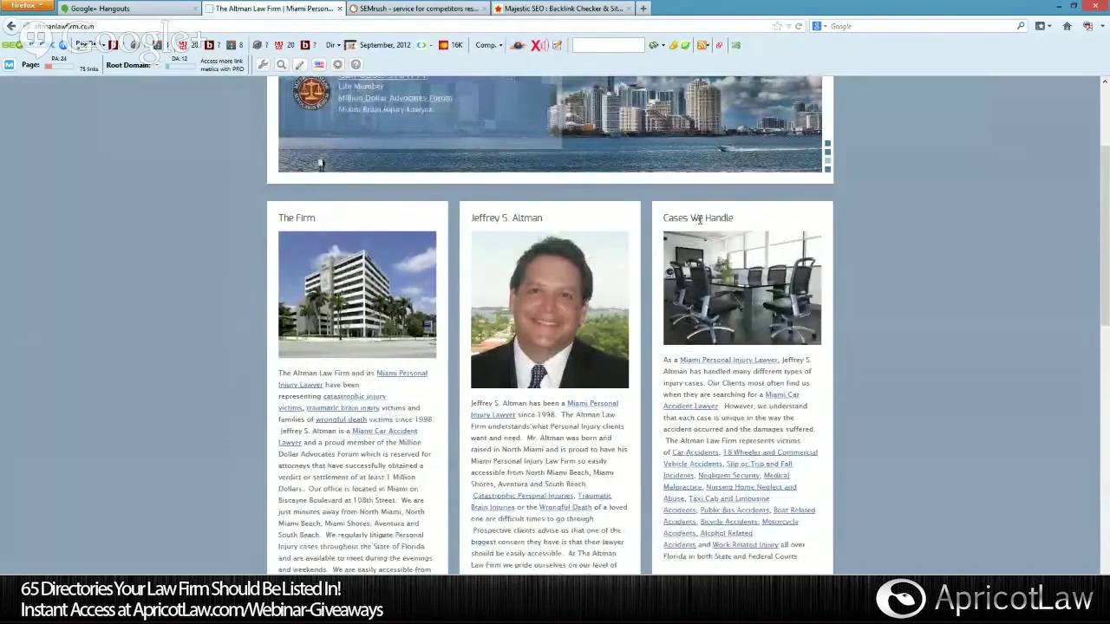
{"action": "scroll", "coordinate": [694, 258], "scroll_direction": "up", "scroll_amount": 3}
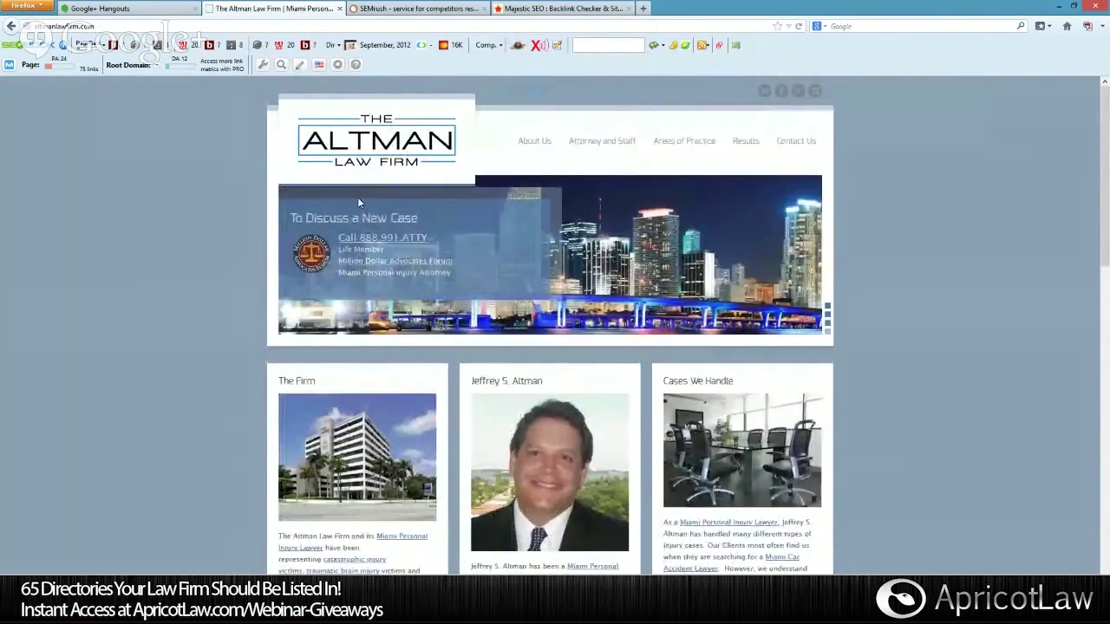
{"action": "mouse_move", "coordinate": [716, 141]}
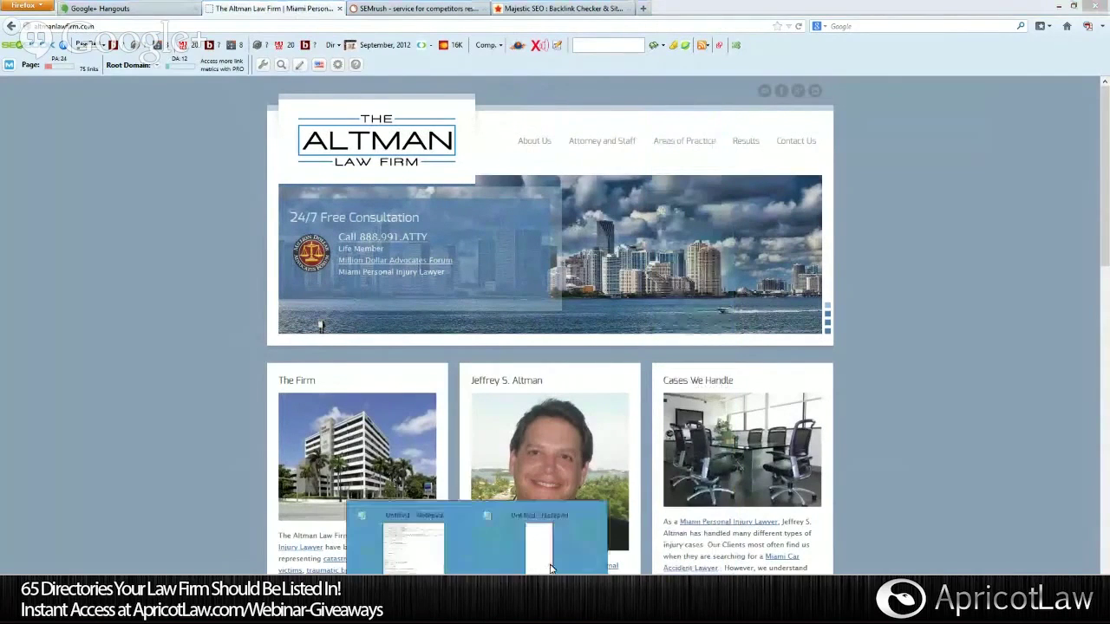
Open an empty Notepad window, then return the Altman Law Firm homepage to the front.
{"action": "left_click", "coordinate": [520, 538]}
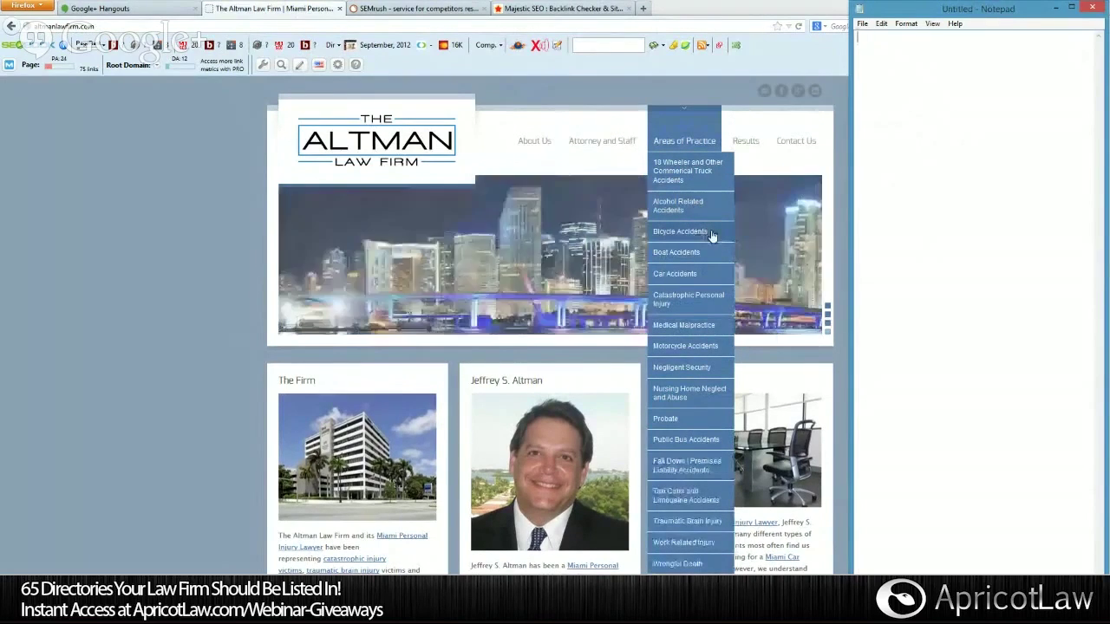
{"action": "left_click", "coordinate": [681, 233]}
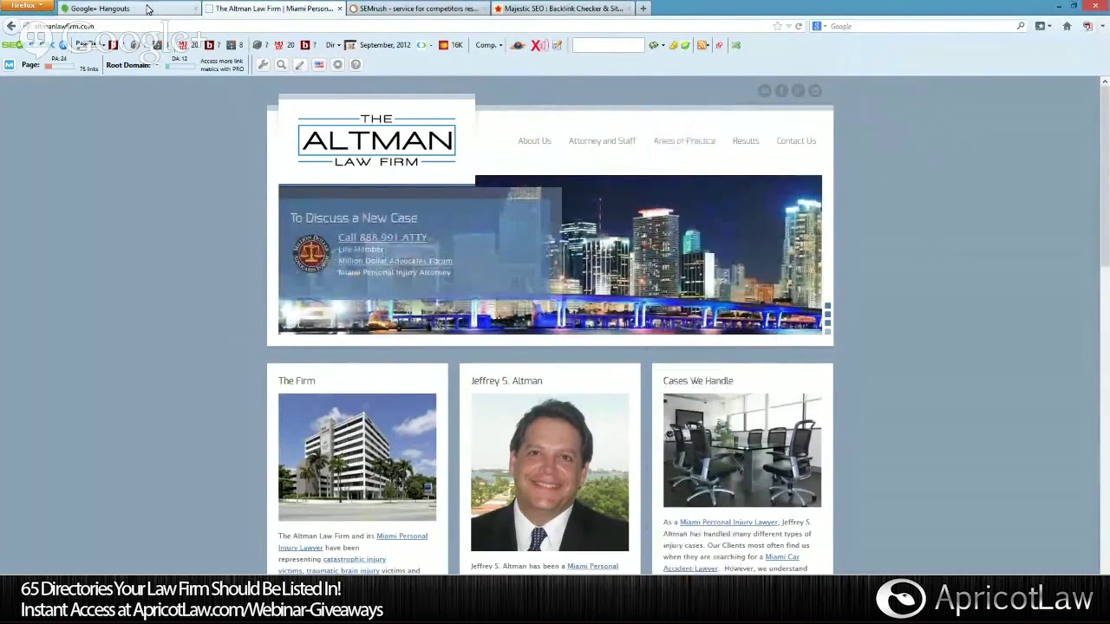
Search Google for 'bicycle accident lawyer miami' in a new tab.
{"action": "key", "text": "ctrl+t"}
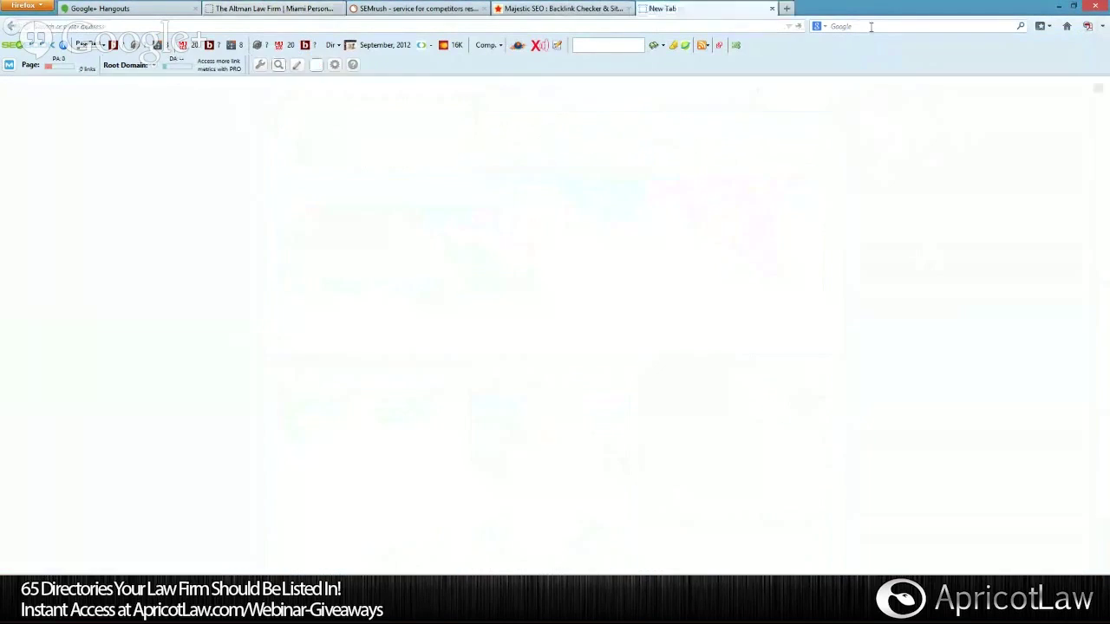
{"action": "left_click", "coordinate": [871, 27]}
{"action": "type", "text": "by"}
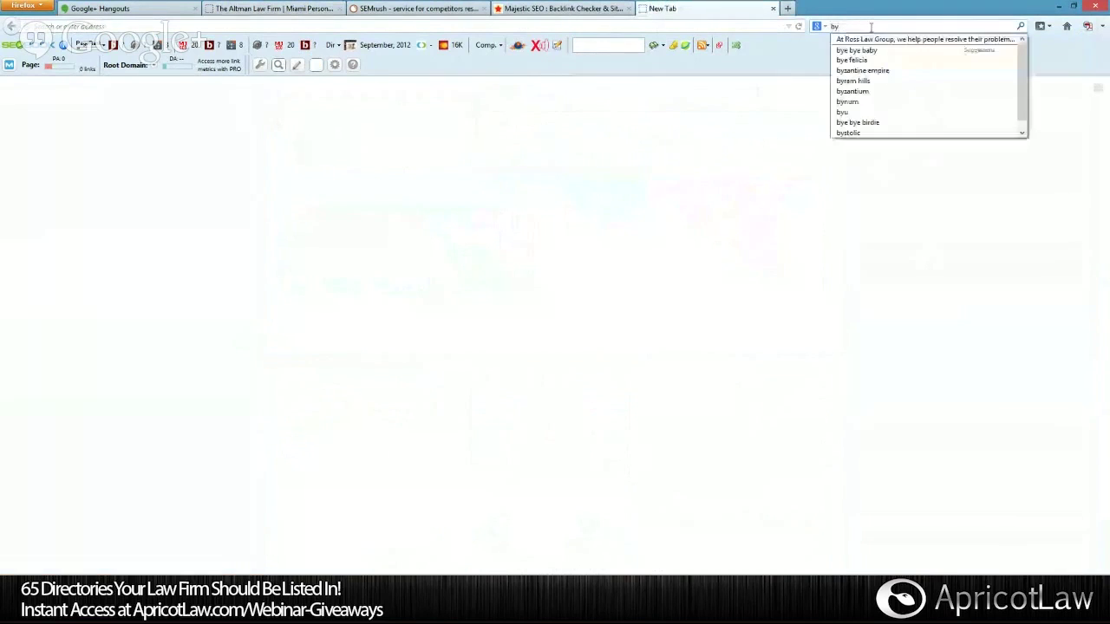
{"action": "key", "text": "BackSpace"}
{"action": "type", "text": "icycle"}
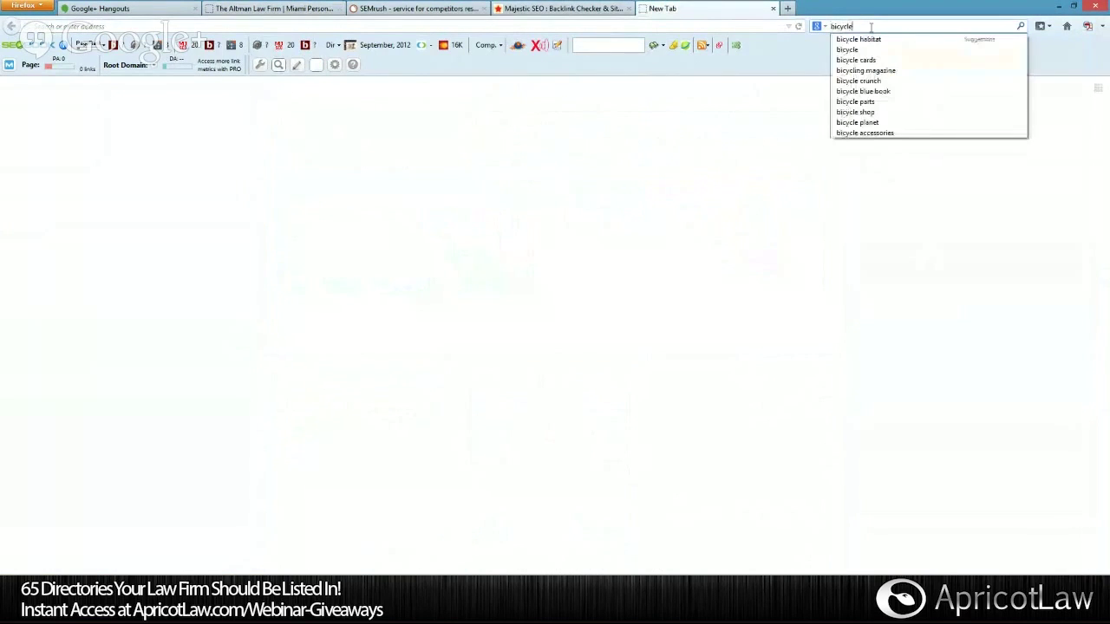
{"action": "type", "text": " accident law"}
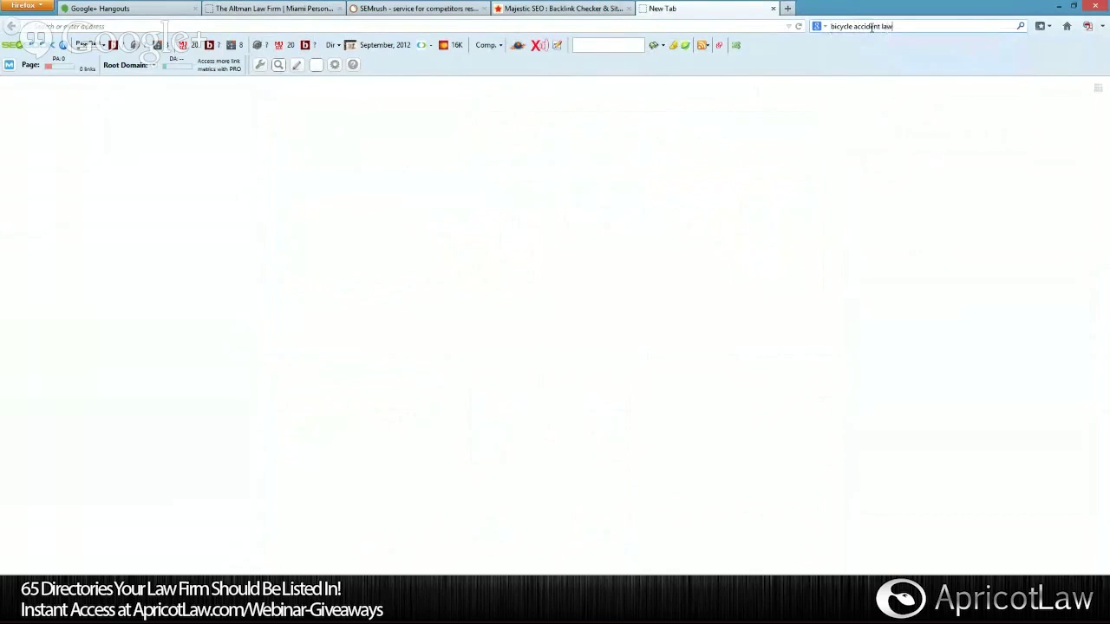
{"action": "type", "text": "yer miami"}
{"action": "key", "text": "Return"}
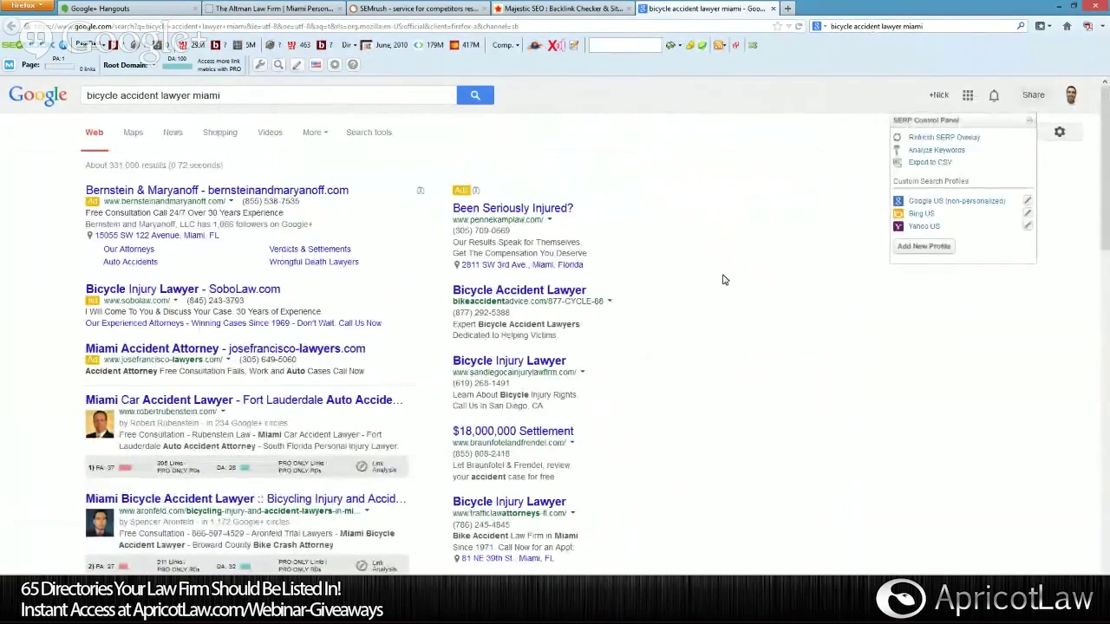
Review the results, marking 'Auto-Accidents' and 'Bike Crash Attorney', down to Altman in seventh, then select the query.
{"action": "scroll", "coordinate": [725, 280], "scroll_direction": "down", "scroll_amount": 3}
{"action": "scroll", "coordinate": [725, 280], "scroll_direction": "down", "scroll_amount": 1}
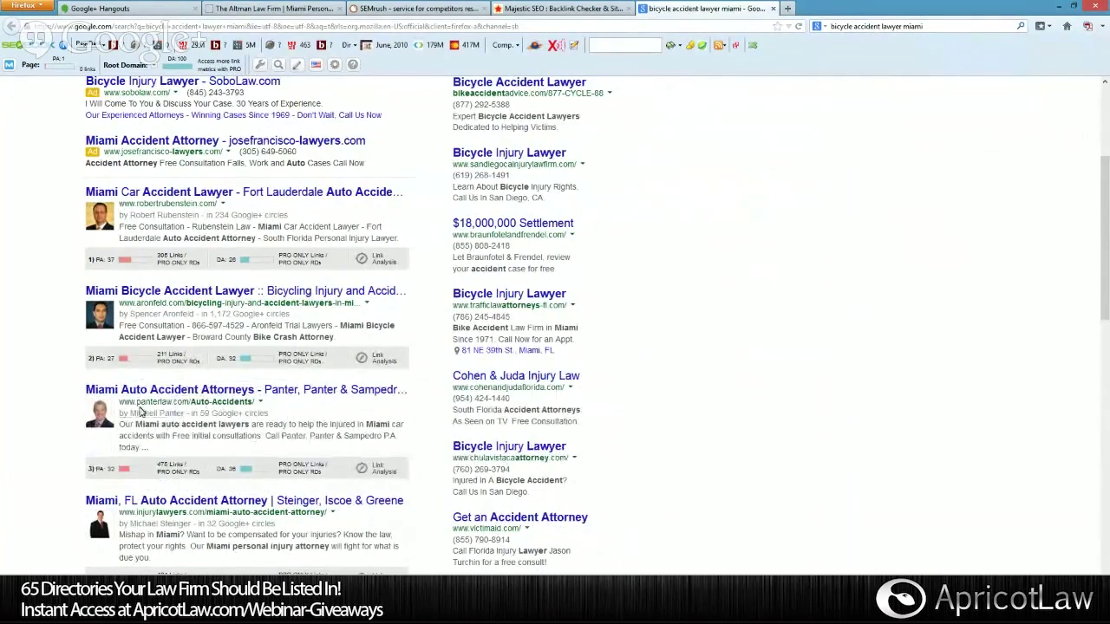
{"action": "left_click_drag", "start_coordinate": [253, 402], "coordinate": [190, 401]}
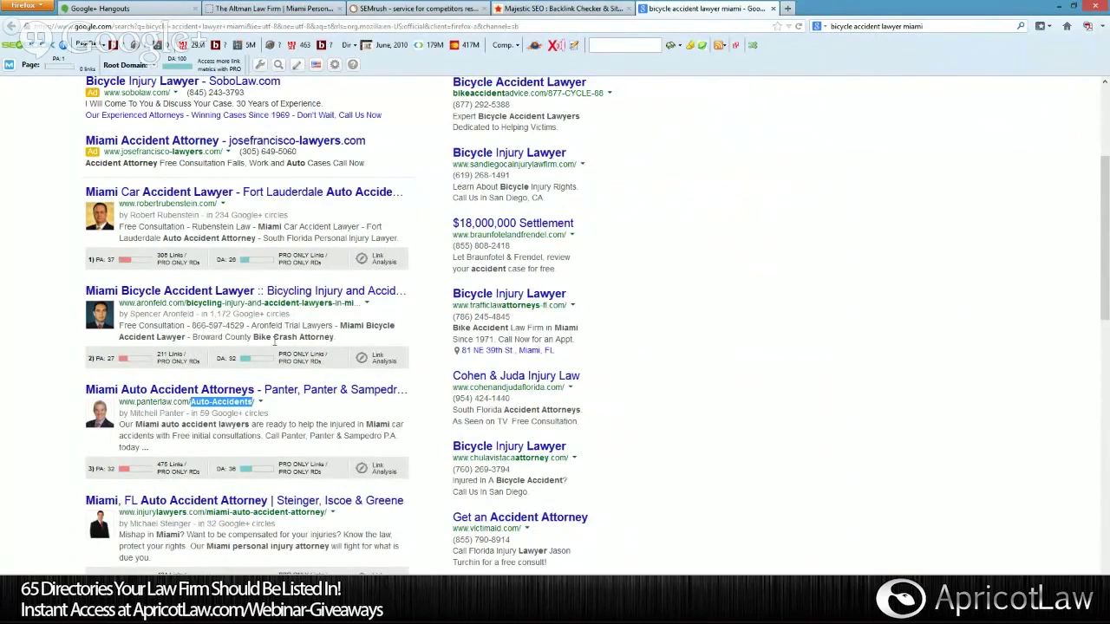
{"action": "left_click_drag", "start_coordinate": [334, 338], "coordinate": [258, 340]}
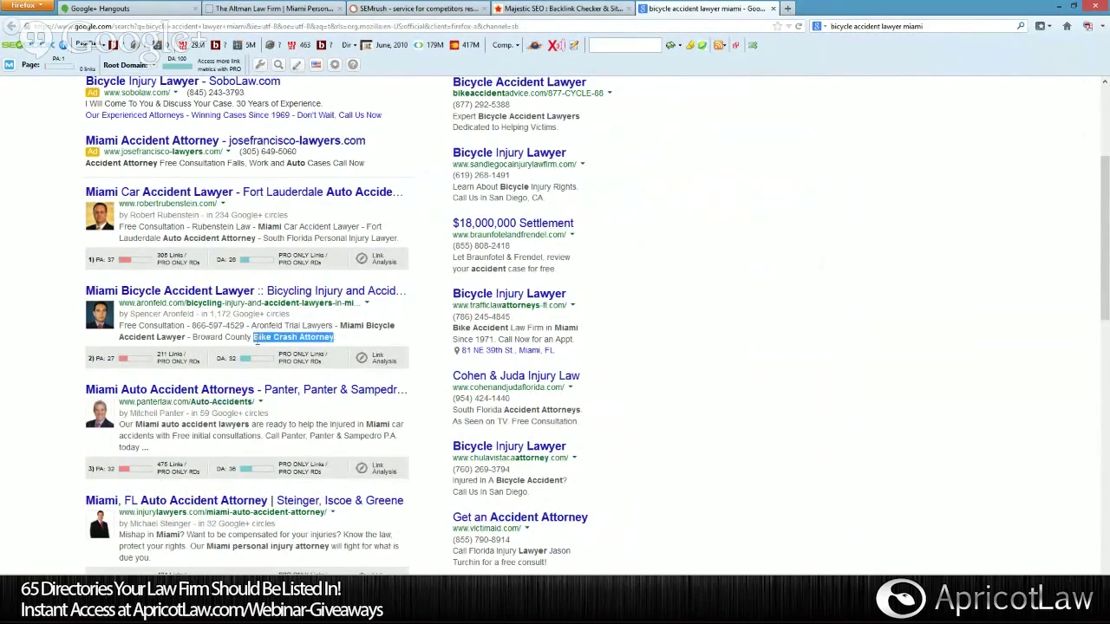
{"action": "scroll", "coordinate": [257, 348], "scroll_direction": "down", "scroll_amount": 4}
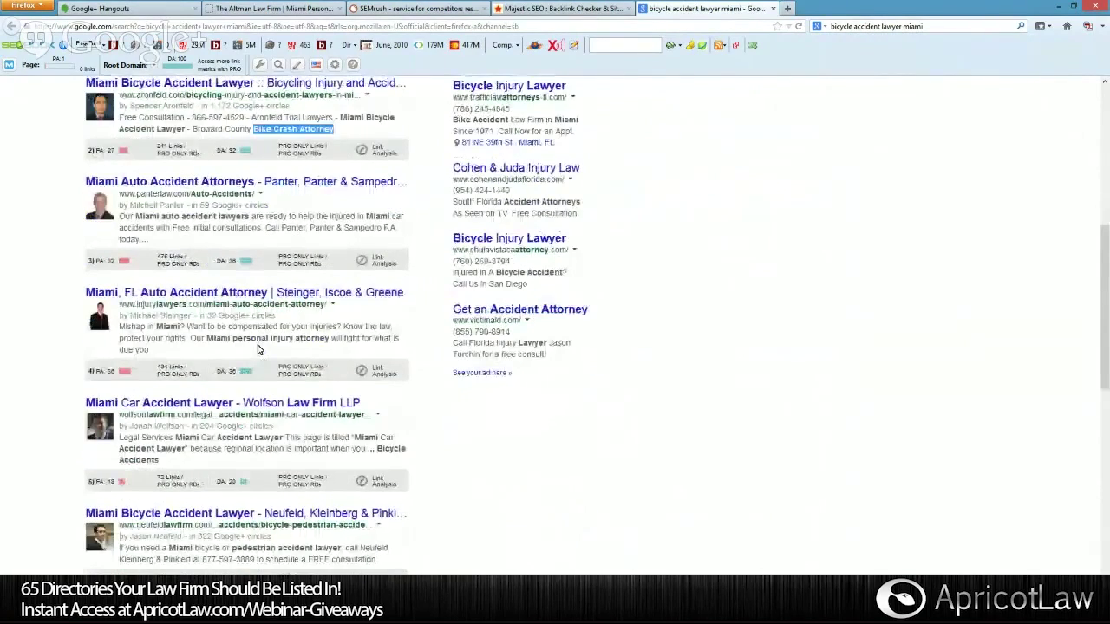
{"action": "scroll", "coordinate": [257, 349], "scroll_direction": "down", "scroll_amount": 2}
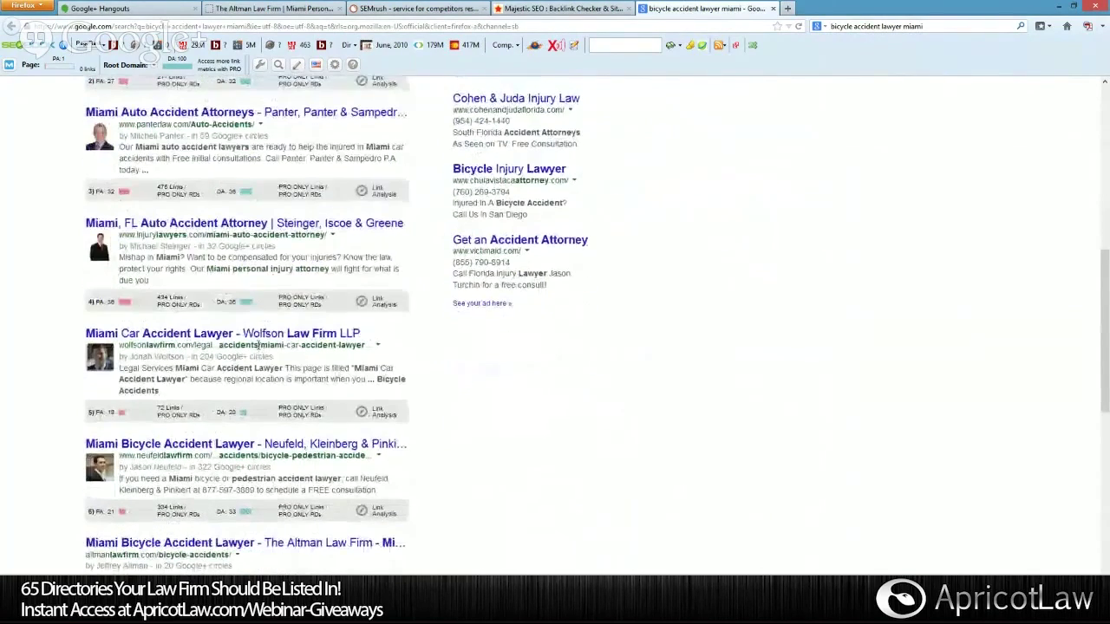
{"action": "scroll", "coordinate": [258, 347], "scroll_direction": "down", "scroll_amount": 1}
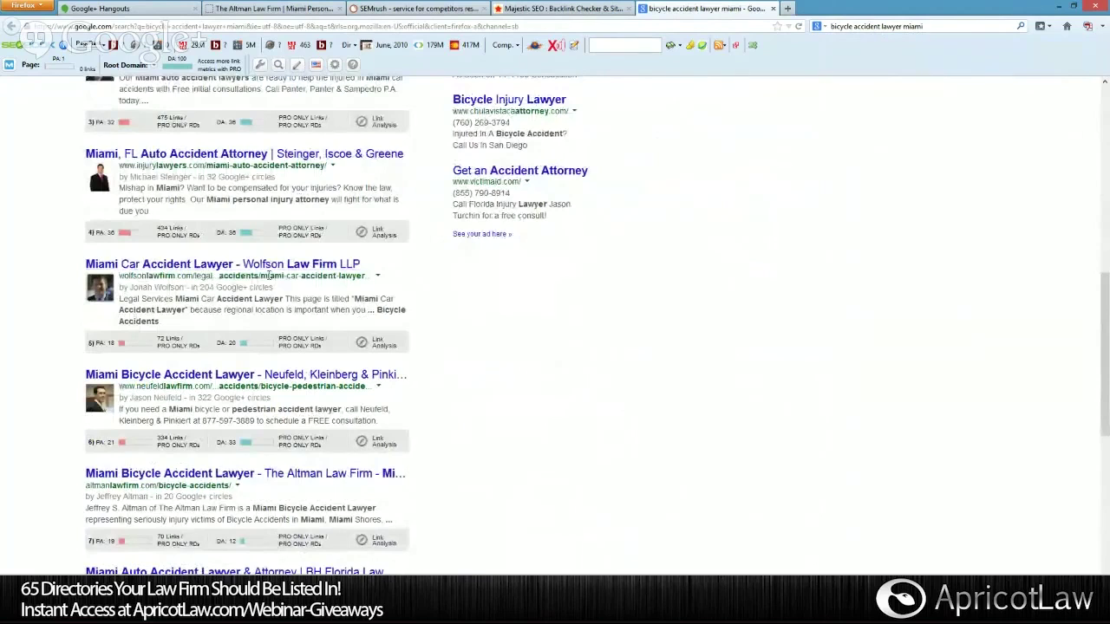
{"action": "scroll", "coordinate": [270, 276], "scroll_direction": "down", "scroll_amount": 4}
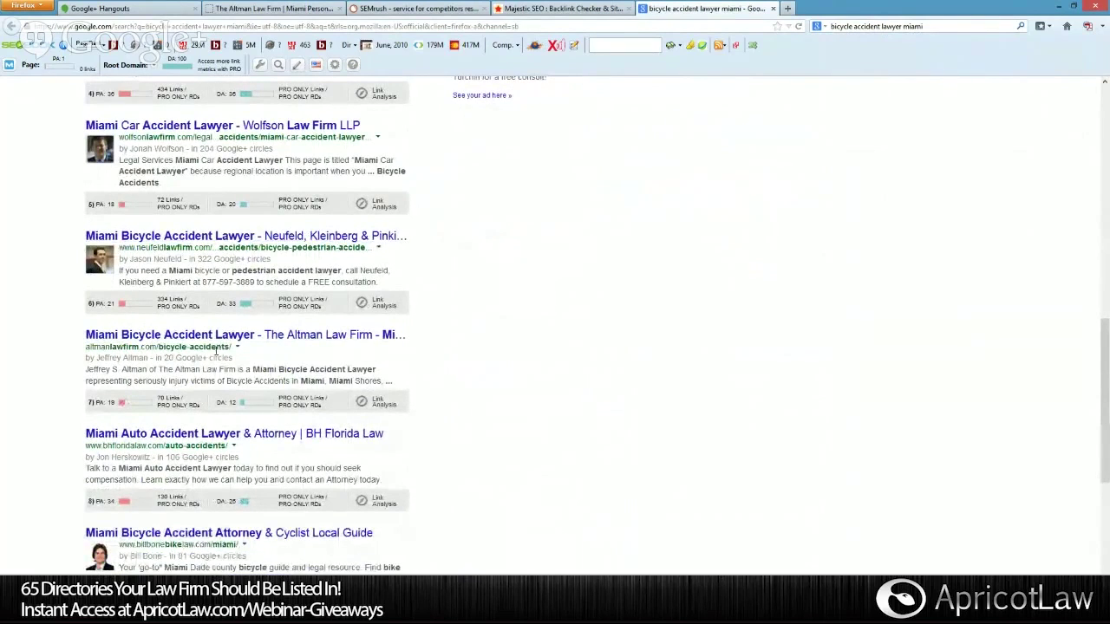
{"action": "scroll", "coordinate": [216, 350], "scroll_direction": "down", "scroll_amount": 3}
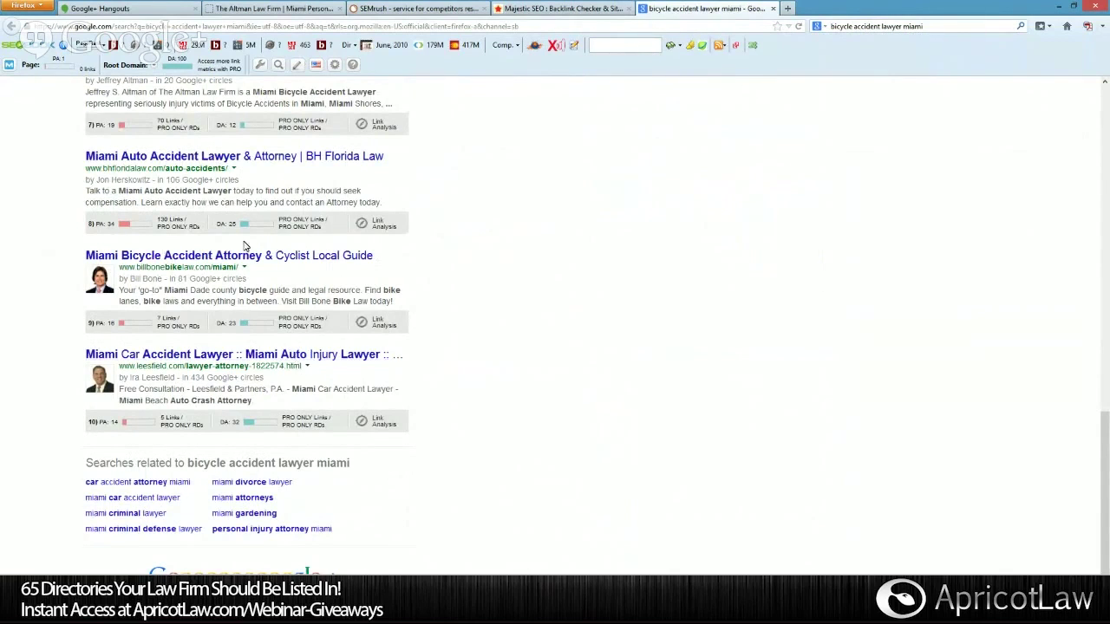
{"action": "left_click_drag", "start_coordinate": [924, 26], "coordinate": [833, 26]}
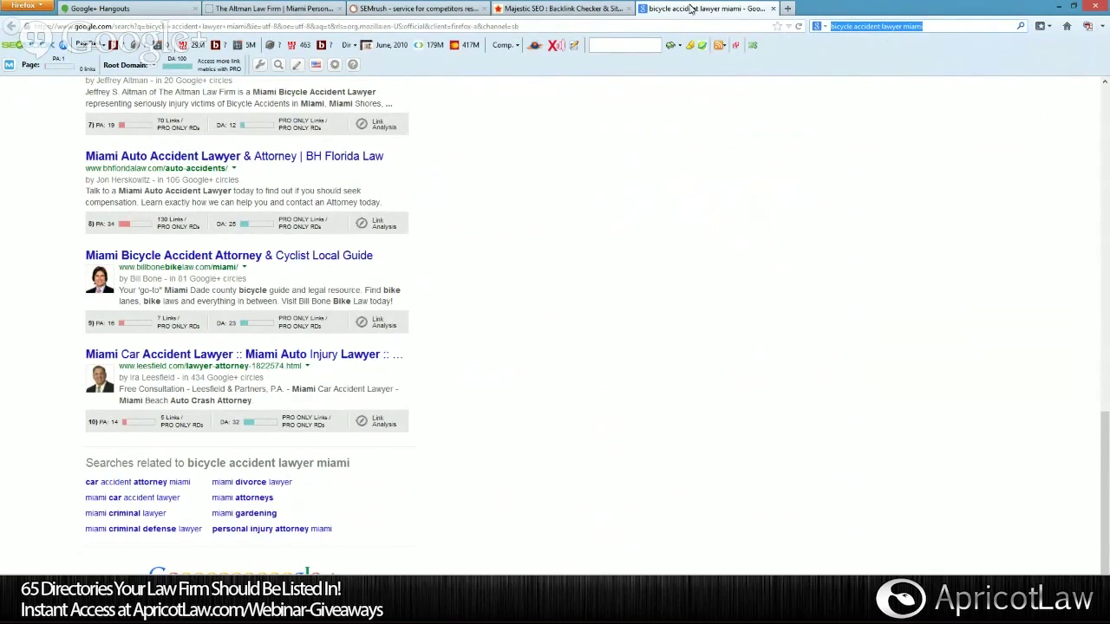
{"action": "left_click", "coordinate": [246, 11]}
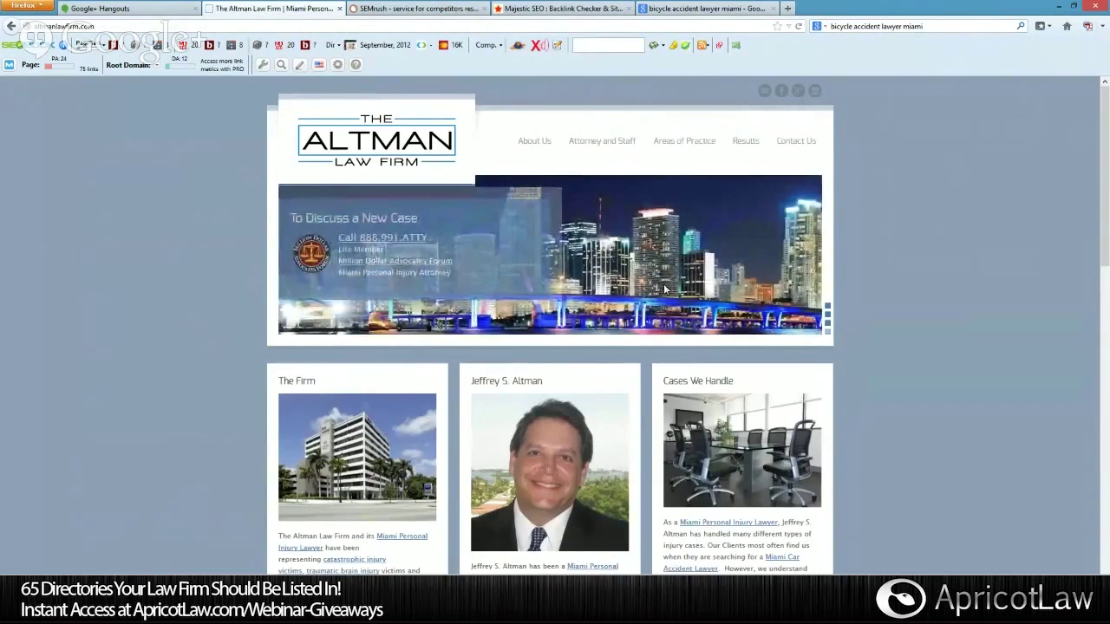
{"action": "mouse_move", "coordinate": [688, 149]}
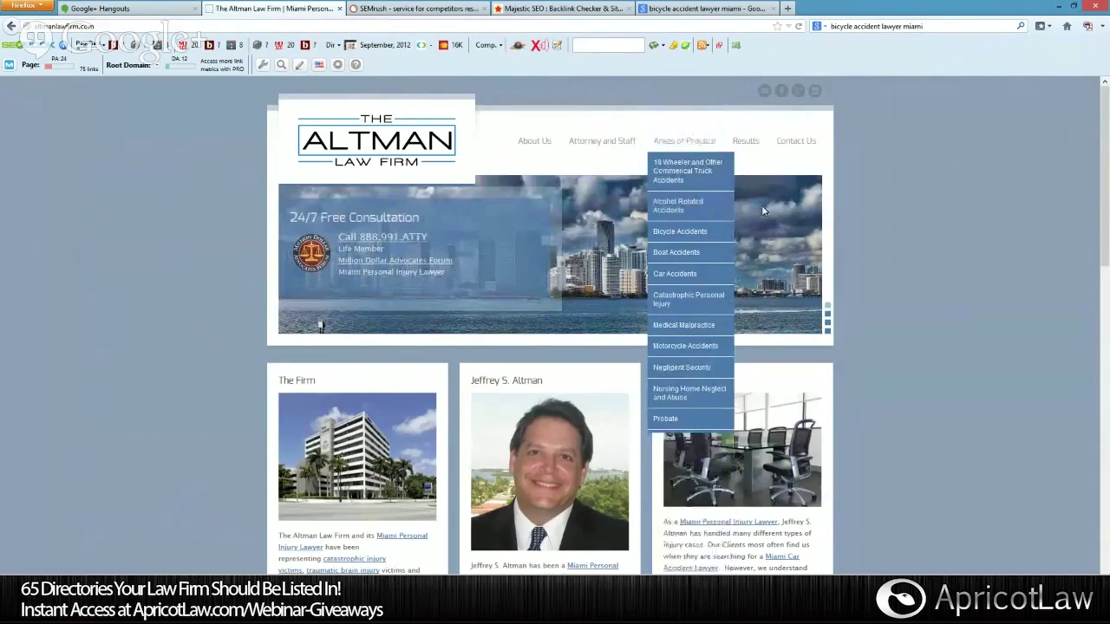
{"action": "left_click", "coordinate": [755, 8]}
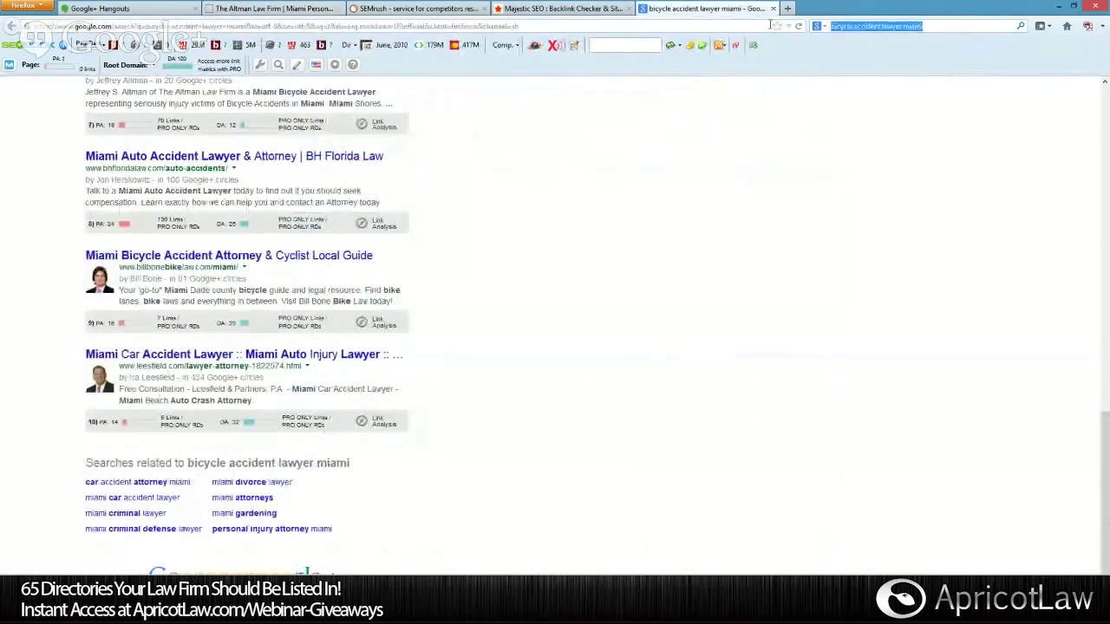
Search 'traumatic brain injury lawyer miami' and scroll to The Altman Law Firm, ranked fourth.
{"action": "type", "text": "trau"}
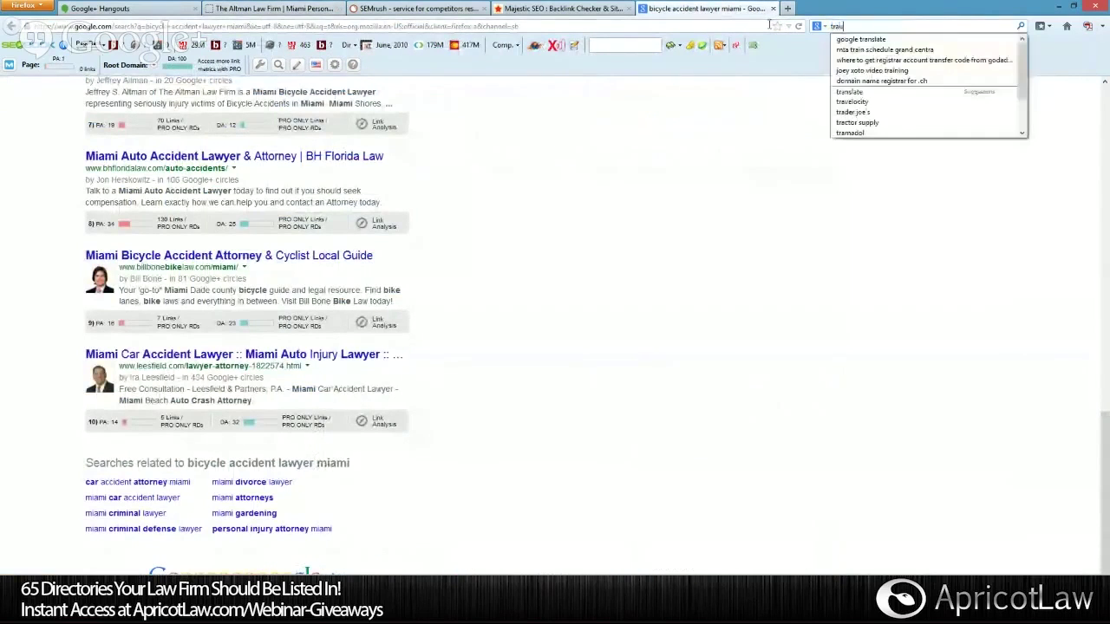
{"action": "type", "text": "m"}
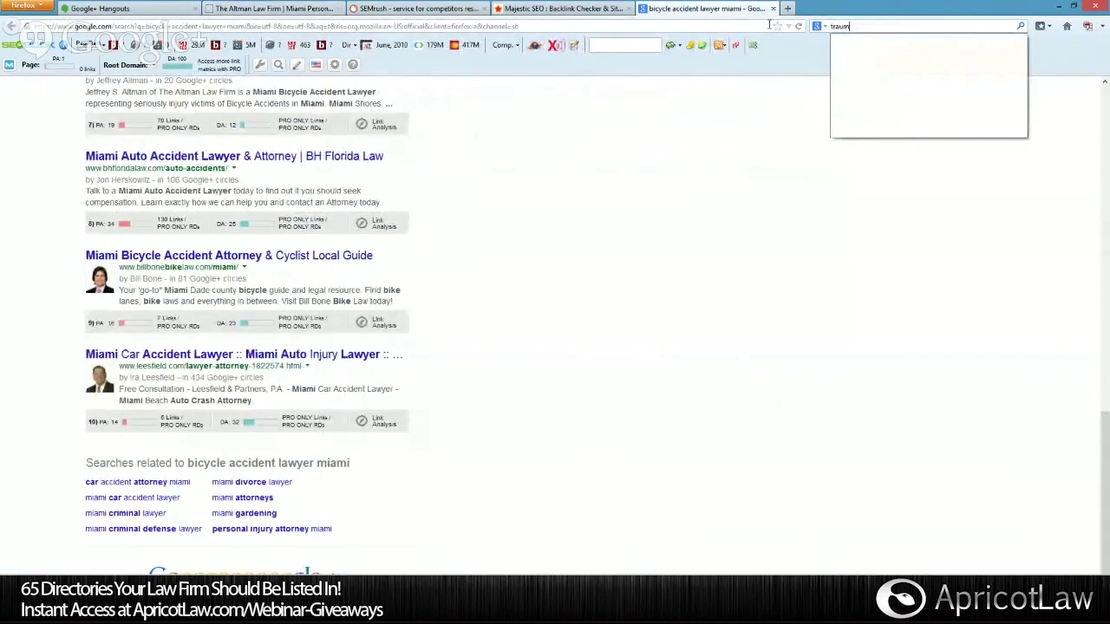
{"action": "type", "text": "atic br"}
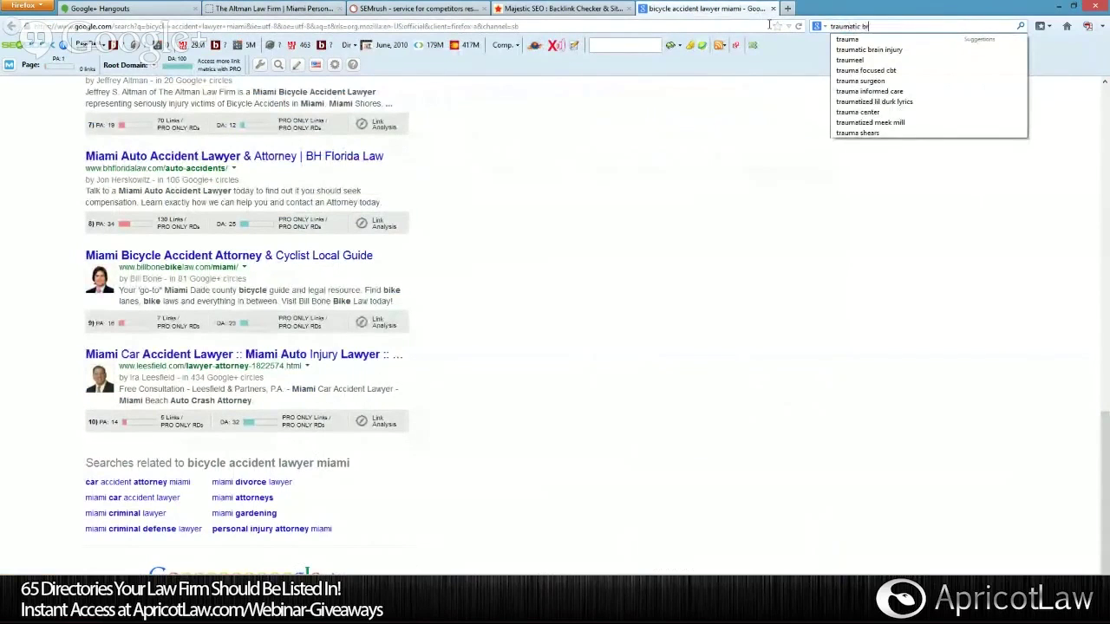
{"action": "type", "text": "ain injury "}
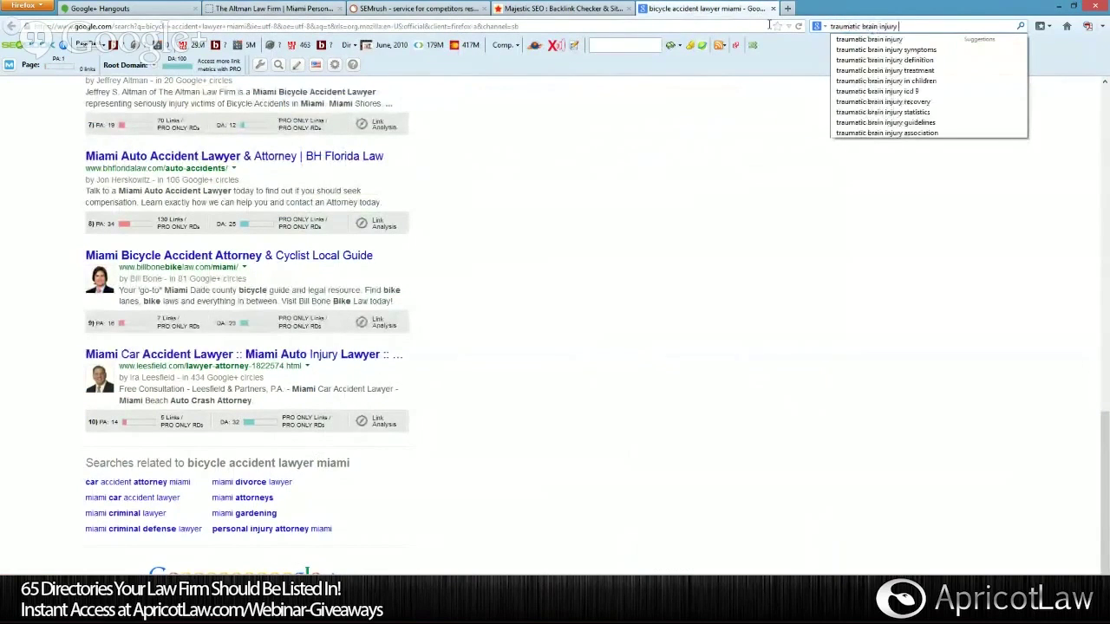
{"action": "type", "text": "lawyer mi"}
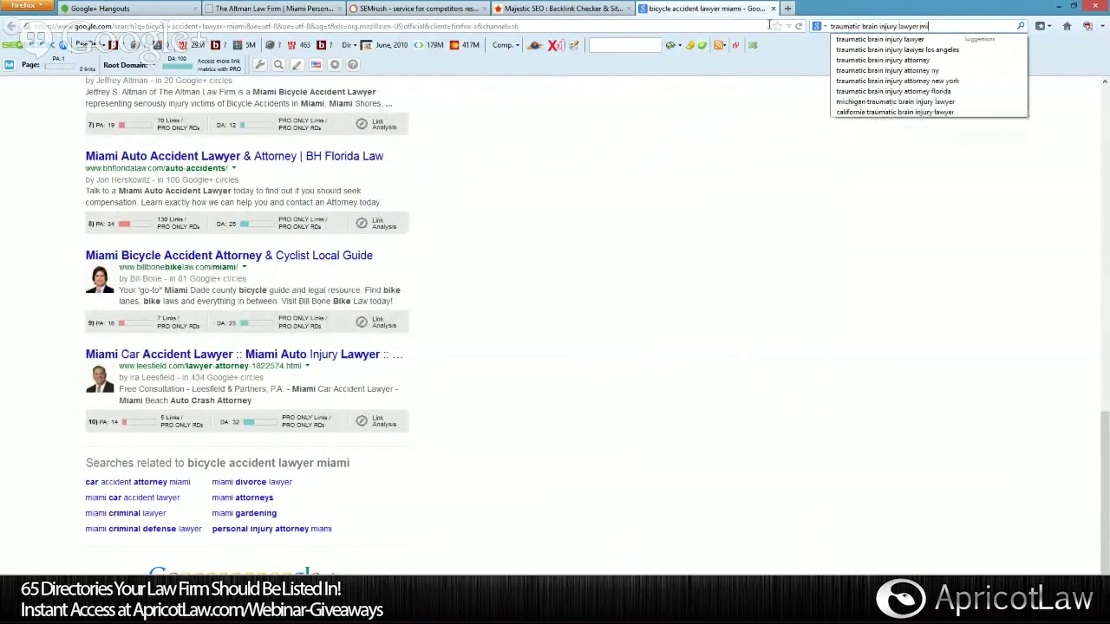
{"action": "type", "text": "ami"}
{"action": "key", "text": "Return"}
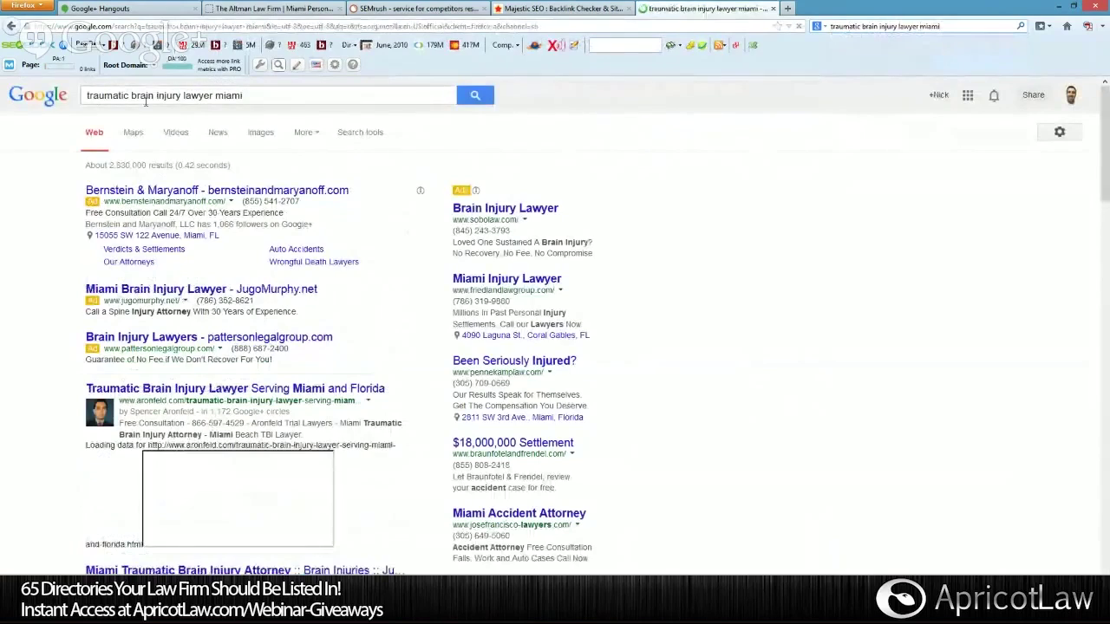
{"action": "scroll", "coordinate": [343, 264], "scroll_direction": "down", "scroll_amount": 2}
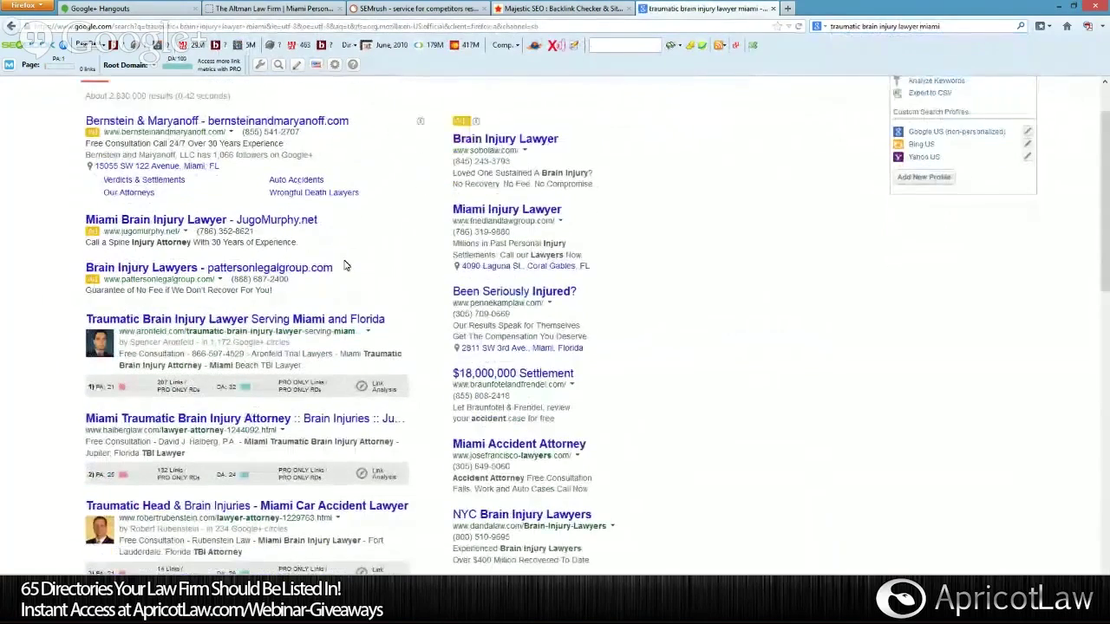
{"action": "scroll", "coordinate": [343, 264], "scroll_direction": "down", "scroll_amount": 2}
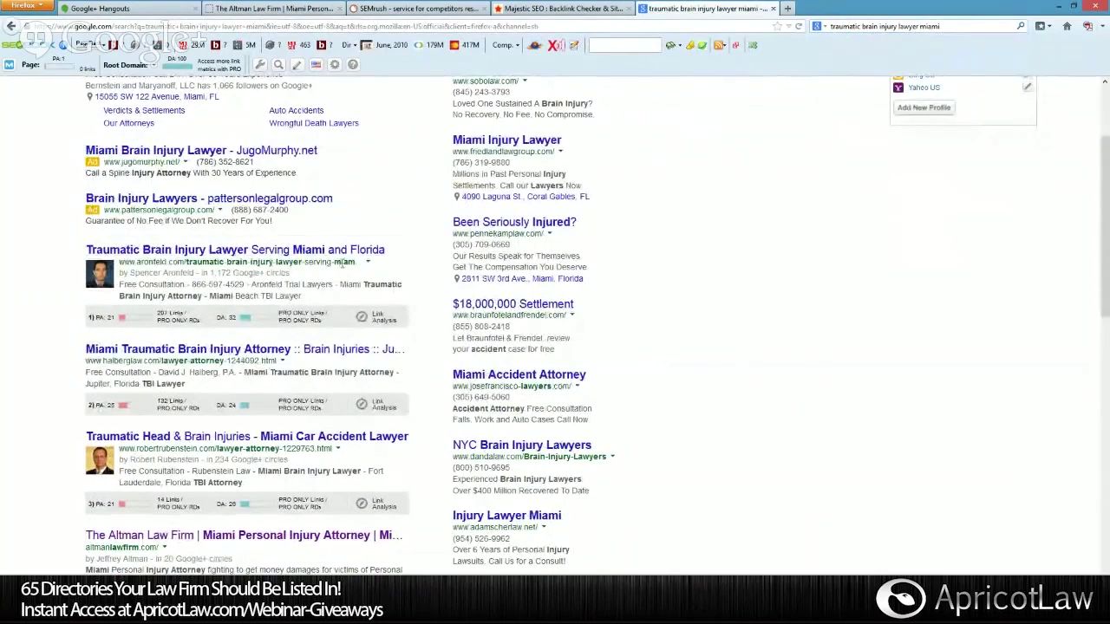
{"action": "scroll", "coordinate": [340, 260], "scroll_direction": "down", "scroll_amount": 2}
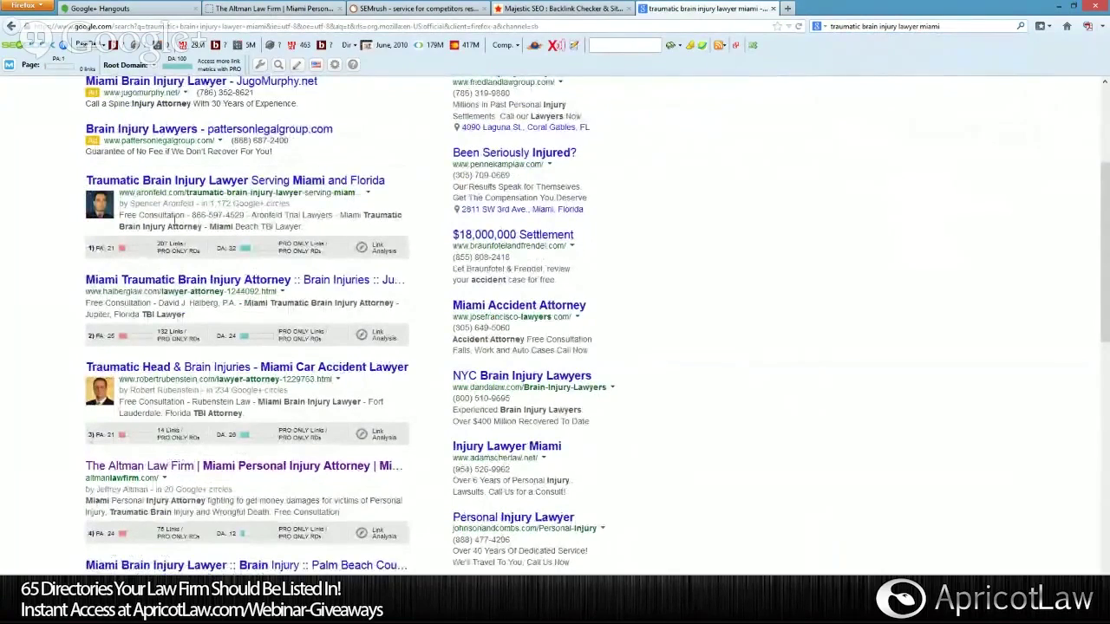
{"action": "scroll", "coordinate": [338, 217], "scroll_direction": "down", "scroll_amount": 4}
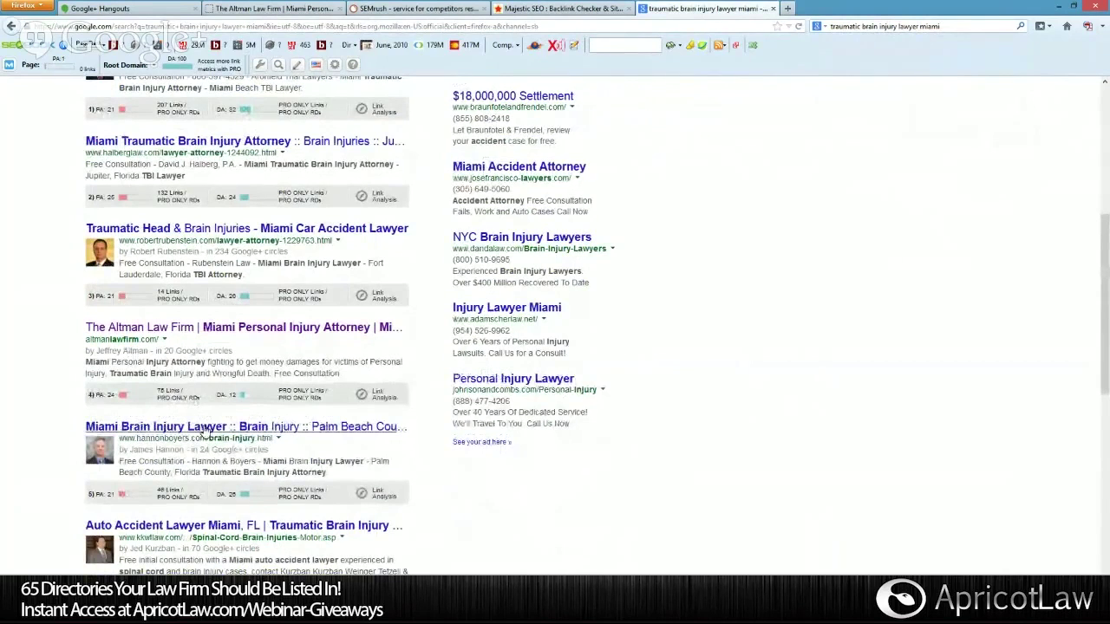
{"action": "scroll", "coordinate": [205, 431], "scroll_direction": "down", "scroll_amount": 2}
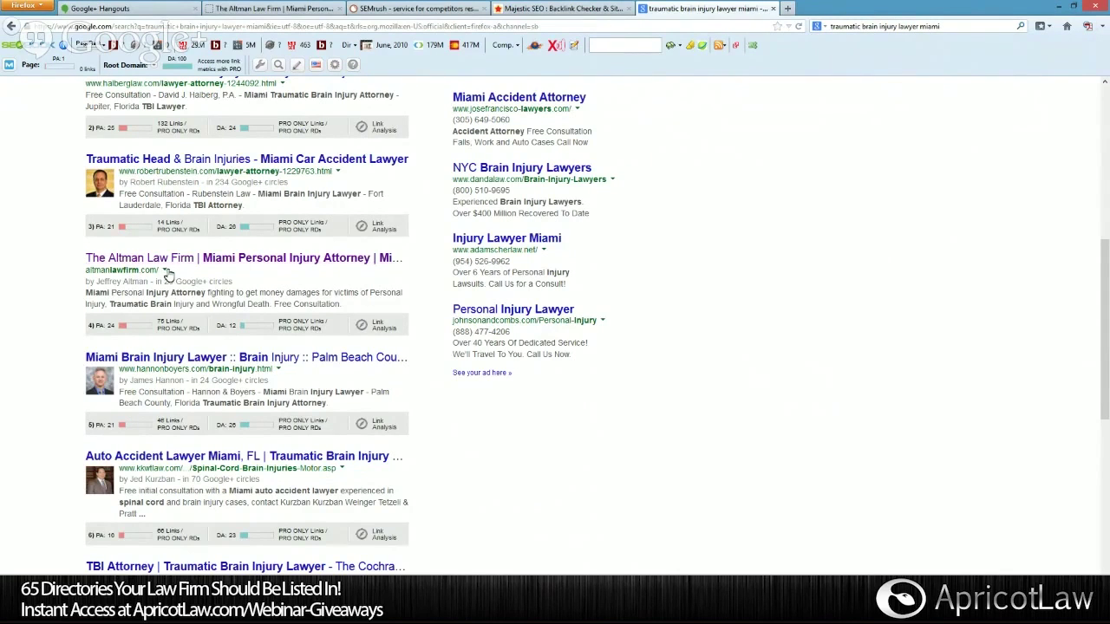
{"action": "scroll", "coordinate": [194, 294], "scroll_direction": "up", "scroll_amount": 2}
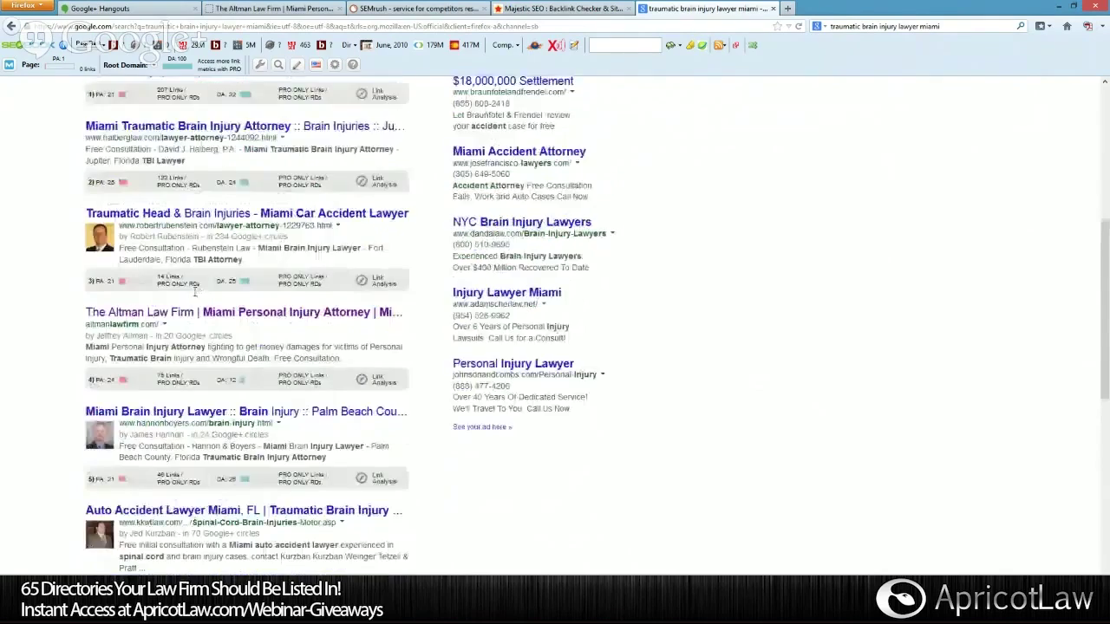
{"action": "scroll", "coordinate": [195, 293], "scroll_direction": "down", "scroll_amount": 5}
{"action": "scroll", "coordinate": [194, 293], "scroll_direction": "down", "scroll_amount": 4}
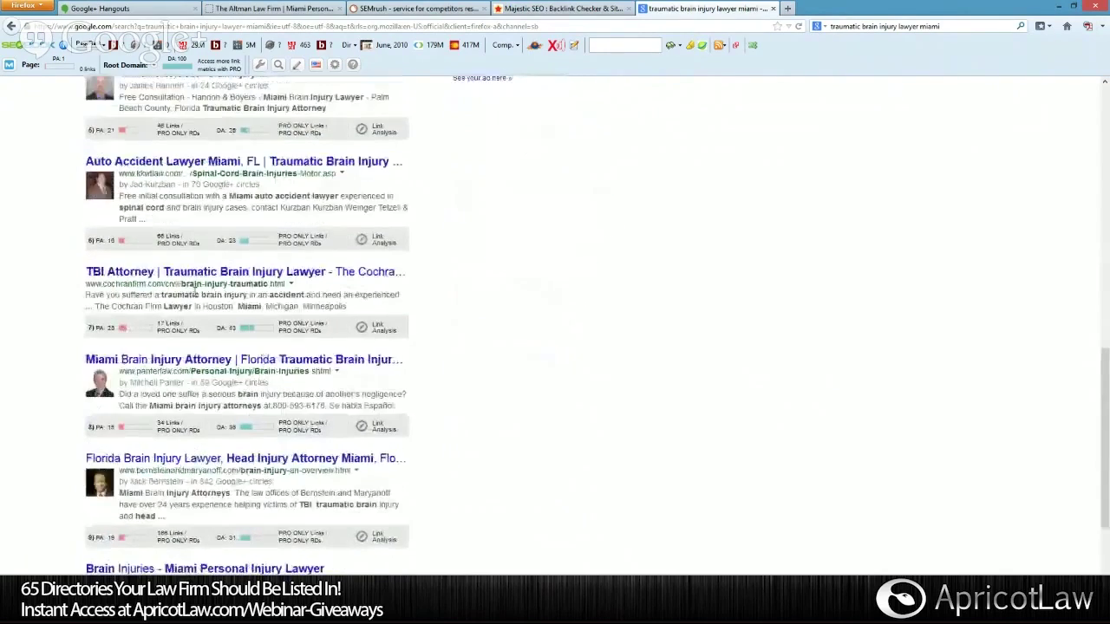
{"action": "scroll", "coordinate": [194, 293], "scroll_direction": "up", "scroll_amount": 6}
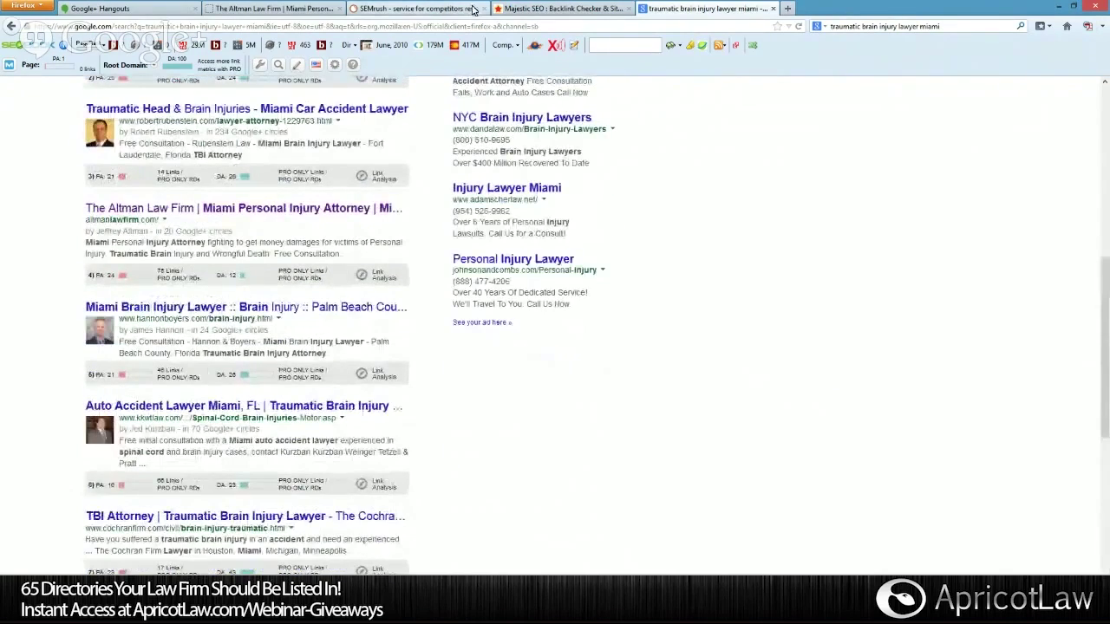
Check the Majestic SEO and Altman Law Firm tabs, selecting the firm's web address, then return to SEMrush.
{"action": "left_click", "coordinate": [397, 7]}
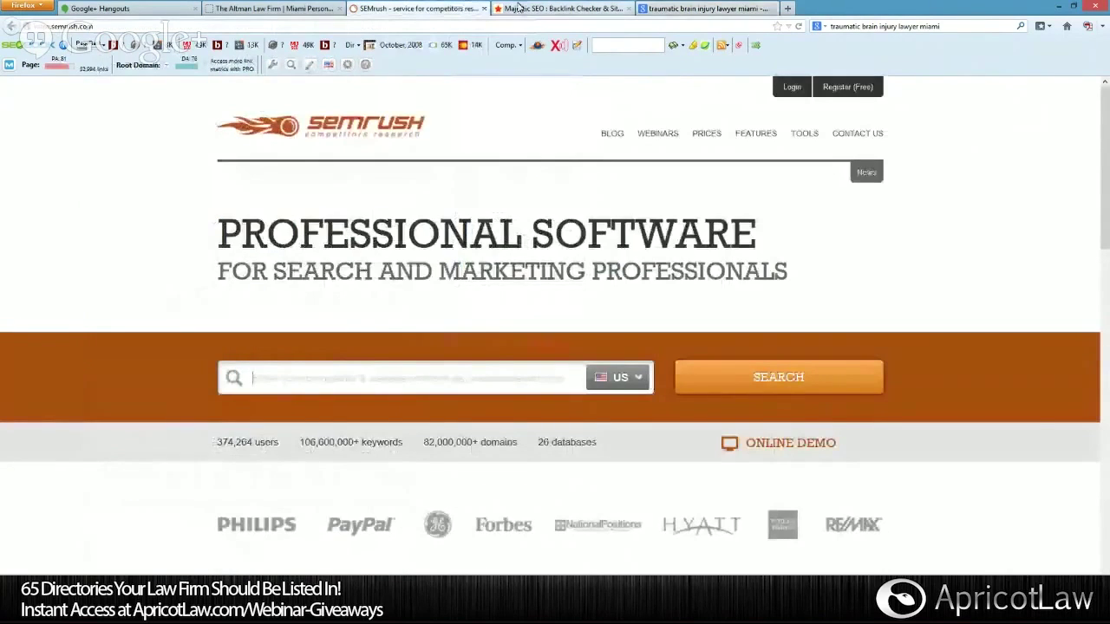
{"action": "left_click", "coordinate": [526, 8]}
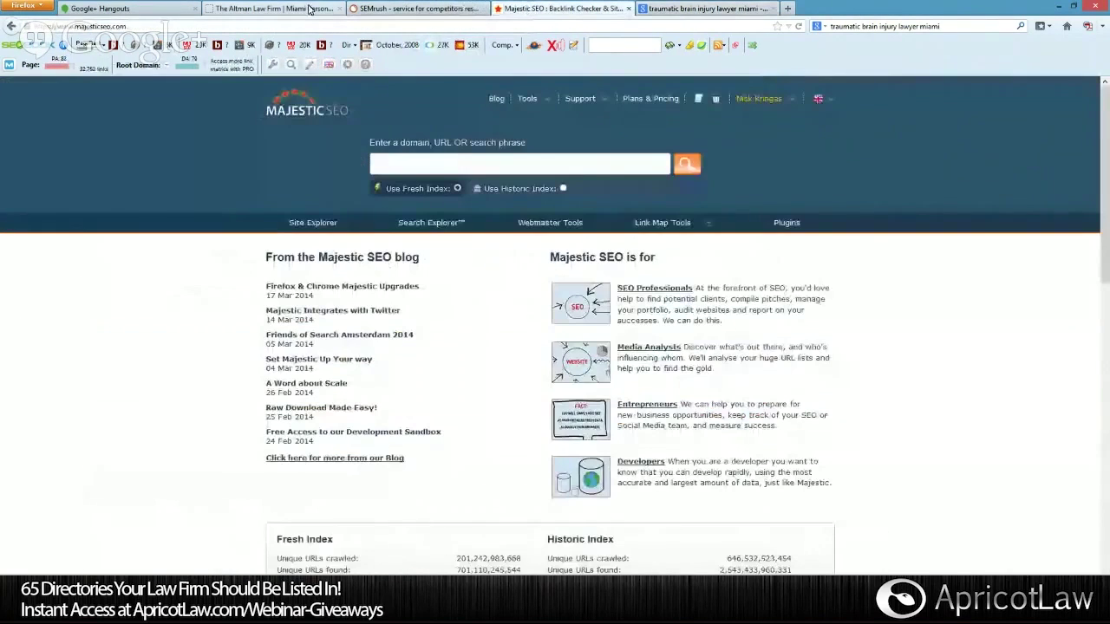
{"action": "left_click", "coordinate": [274, 9]}
{"action": "left_click", "coordinate": [155, 25]}
{"action": "key", "text": "ctrl+c"}
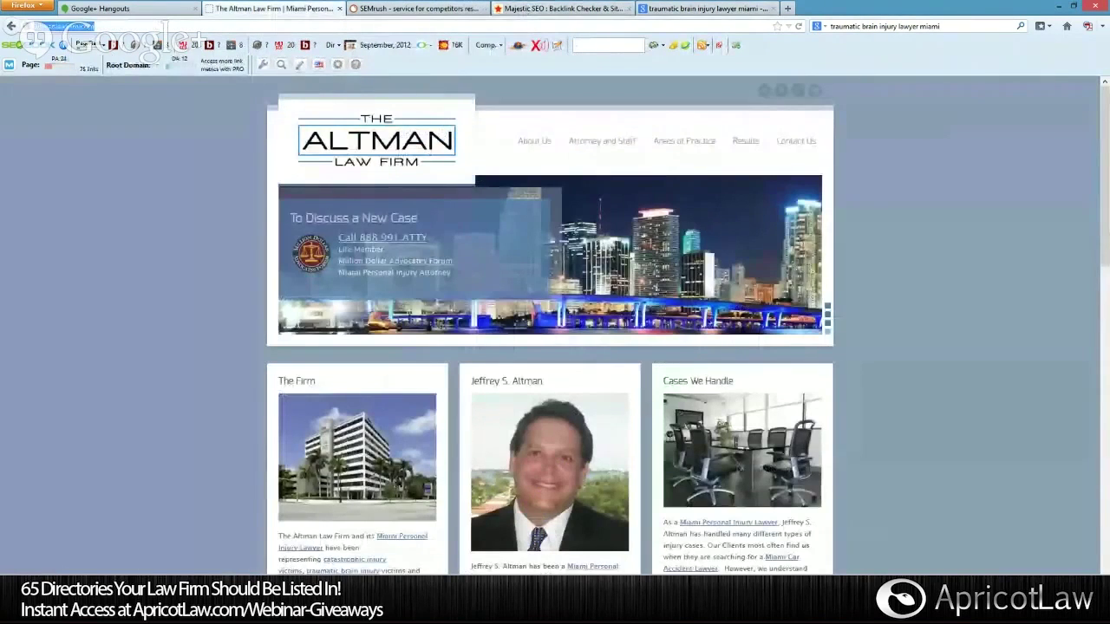
{"action": "left_click", "coordinate": [385, 10]}
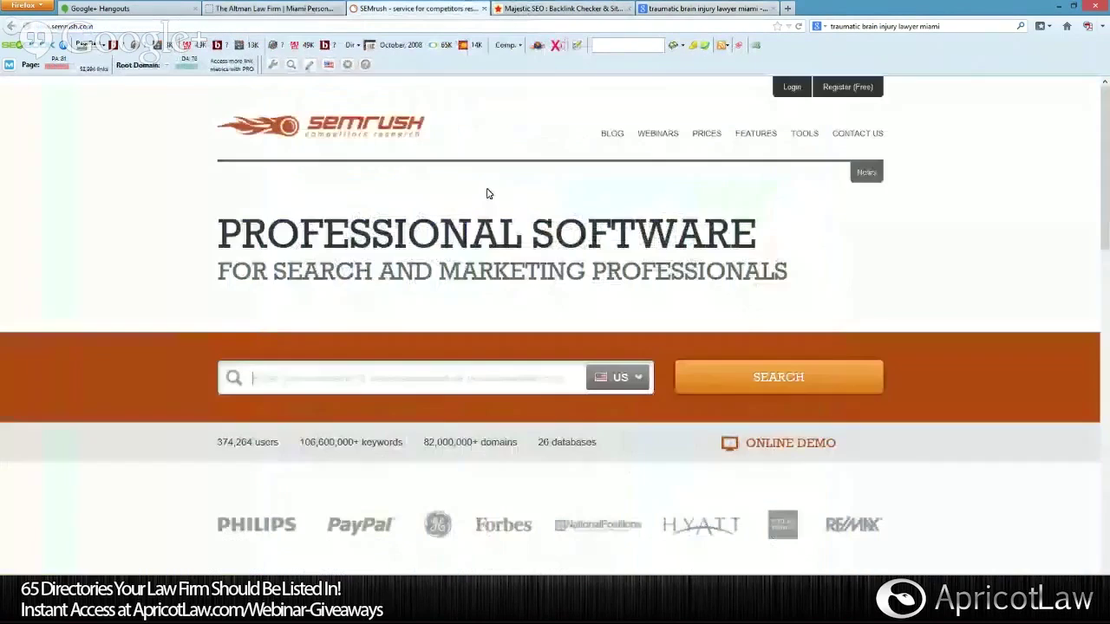
Sign in to SEMrush with the account e-mail and password.
{"action": "left_click", "coordinate": [793, 87]}
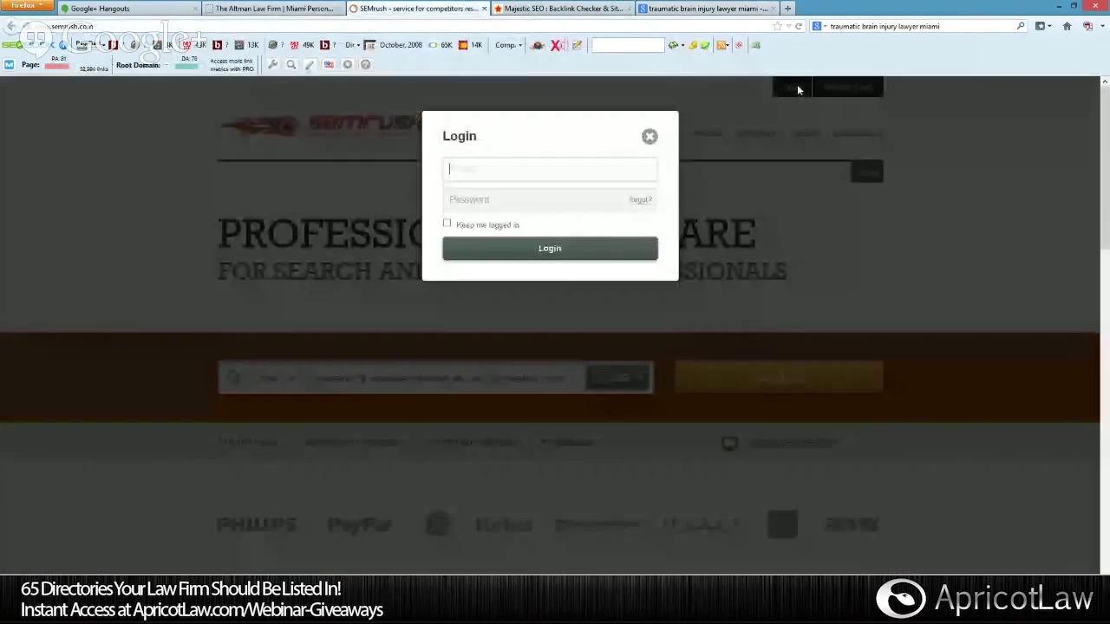
{"action": "left_click", "coordinate": [529, 168]}
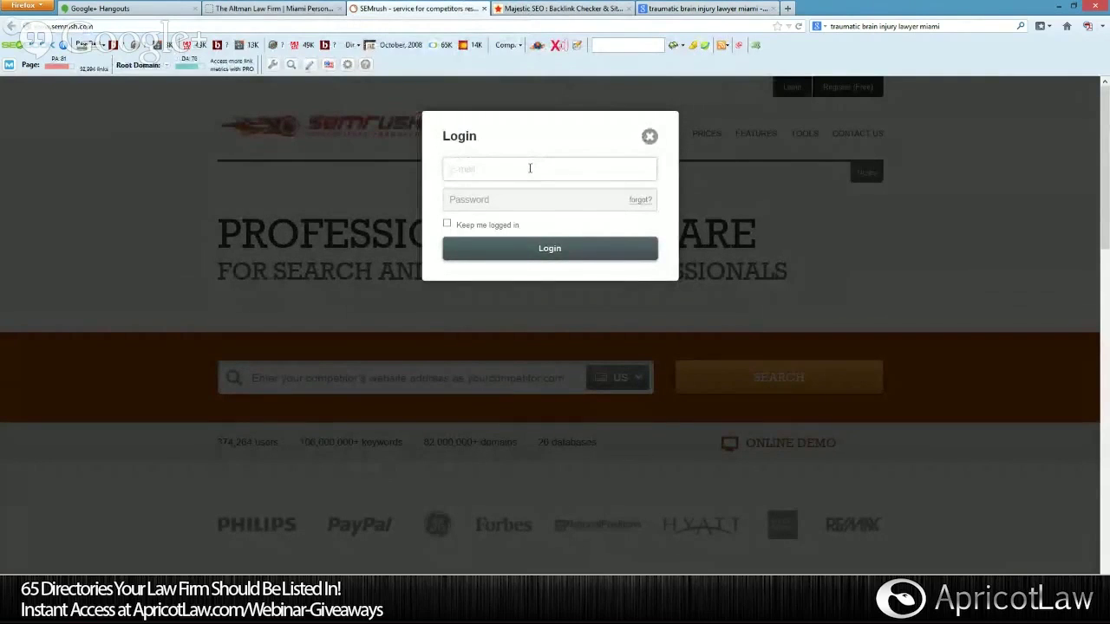
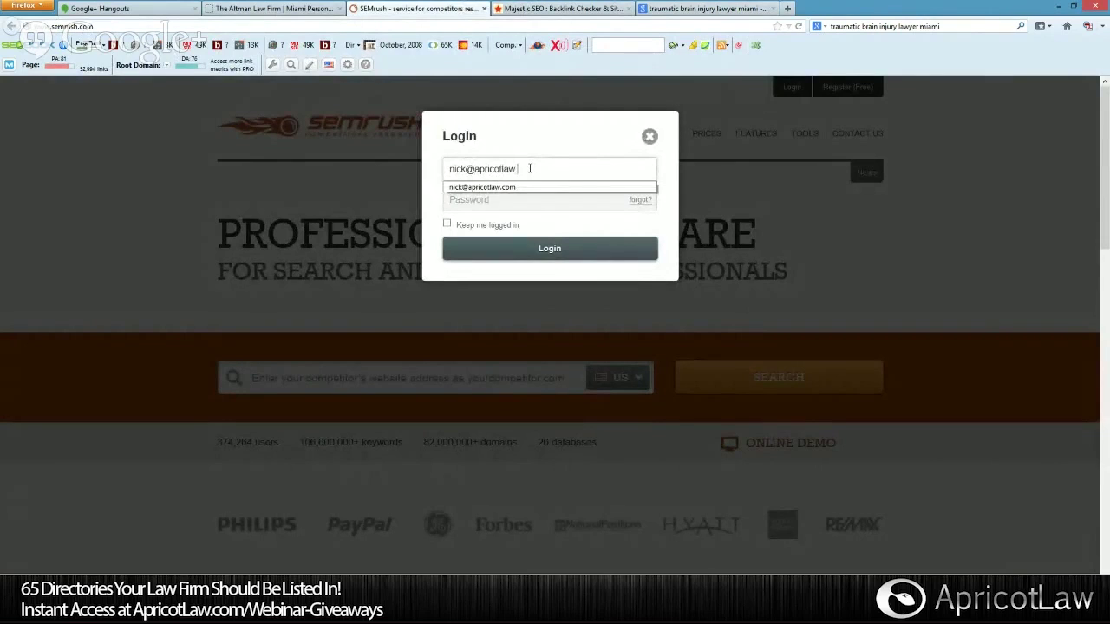
{"action": "key", "text": "Tab"}
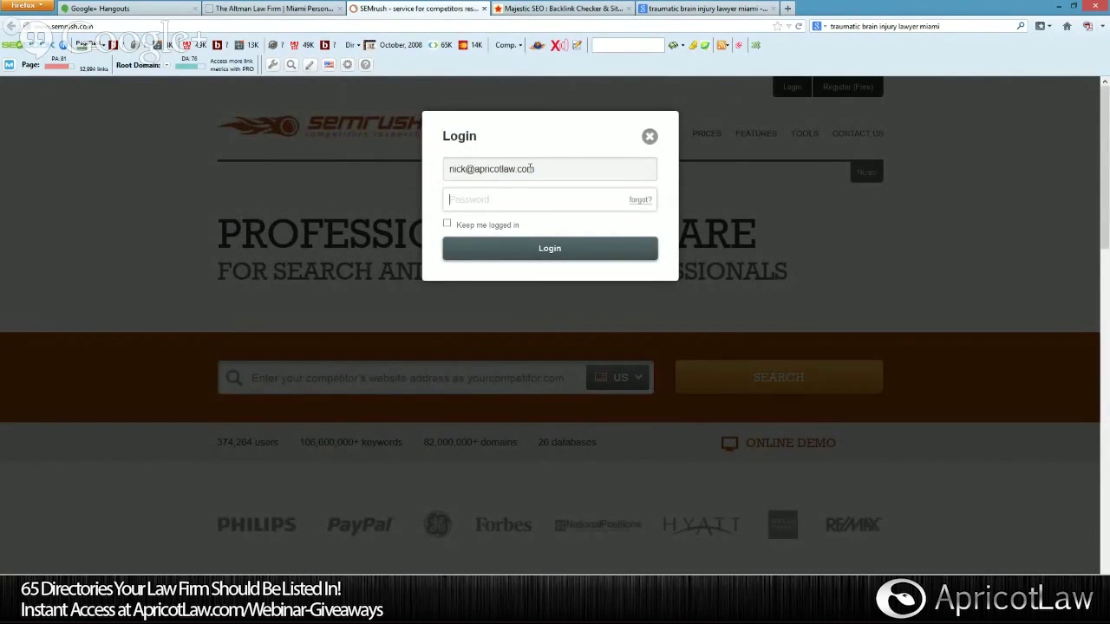
{"action": "type", "text": "•••••"}
{"action": "key", "text": "BackSpace"}
{"action": "key", "text": "BackSpace"}
{"action": "key", "text": "BackSpace"}
{"action": "key", "text": "BackSpace"}
{"action": "key", "text": "BackSpace"}
{"action": "type", "text": "••••••••"}
{"action": "key", "text": "Return"}
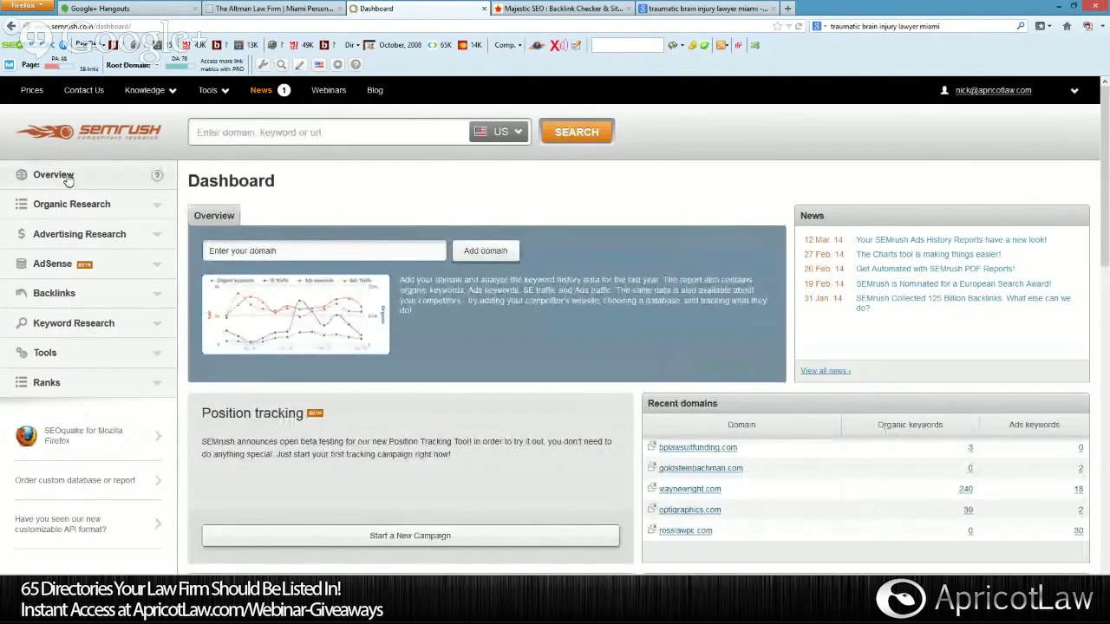
{"action": "left_click", "coordinate": [330, 132]}
{"action": "key", "text": "ctrl+v"}
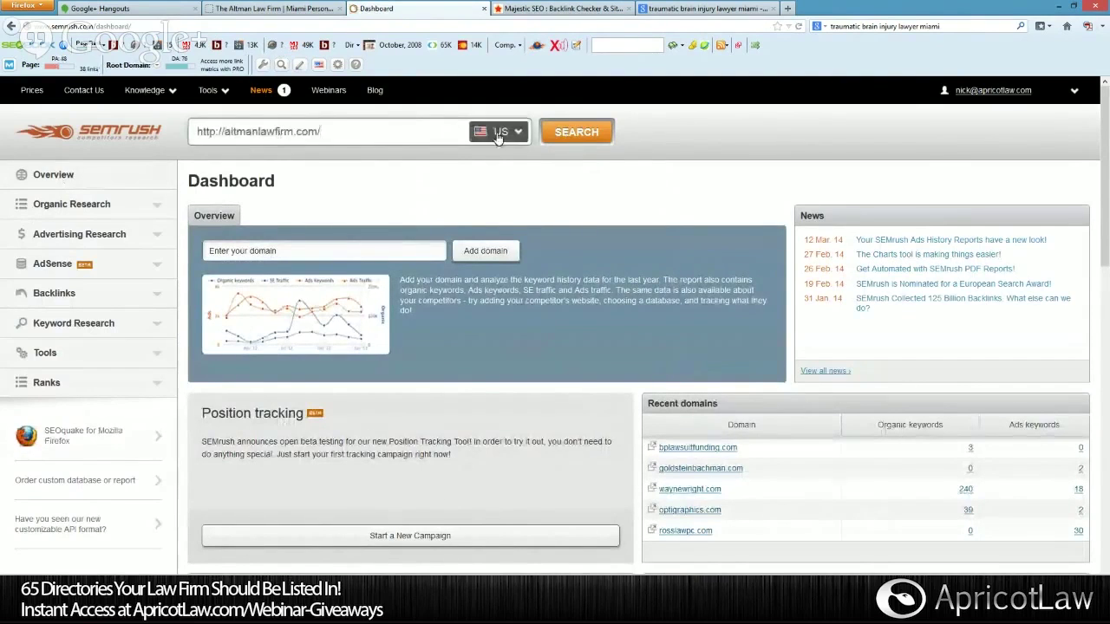
{"action": "left_click", "coordinate": [591, 139]}
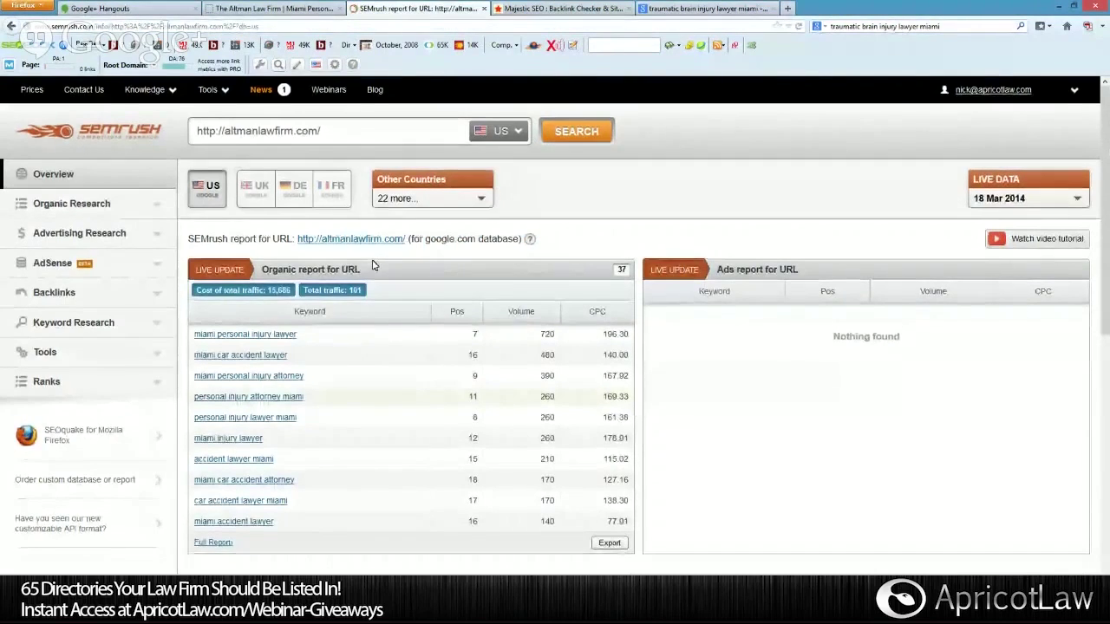
{"action": "scroll", "coordinate": [373, 266], "scroll_direction": "down", "scroll_amount": 5}
{"action": "scroll", "coordinate": [373, 265], "scroll_direction": "up", "scroll_amount": 5}
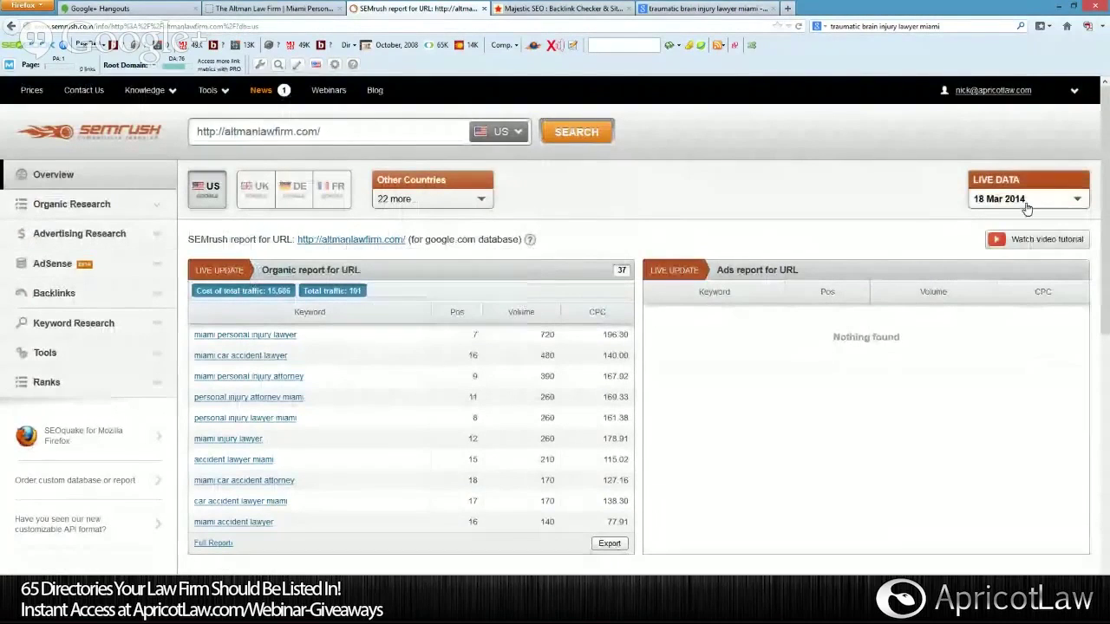
{"action": "left_click", "coordinate": [56, 204]}
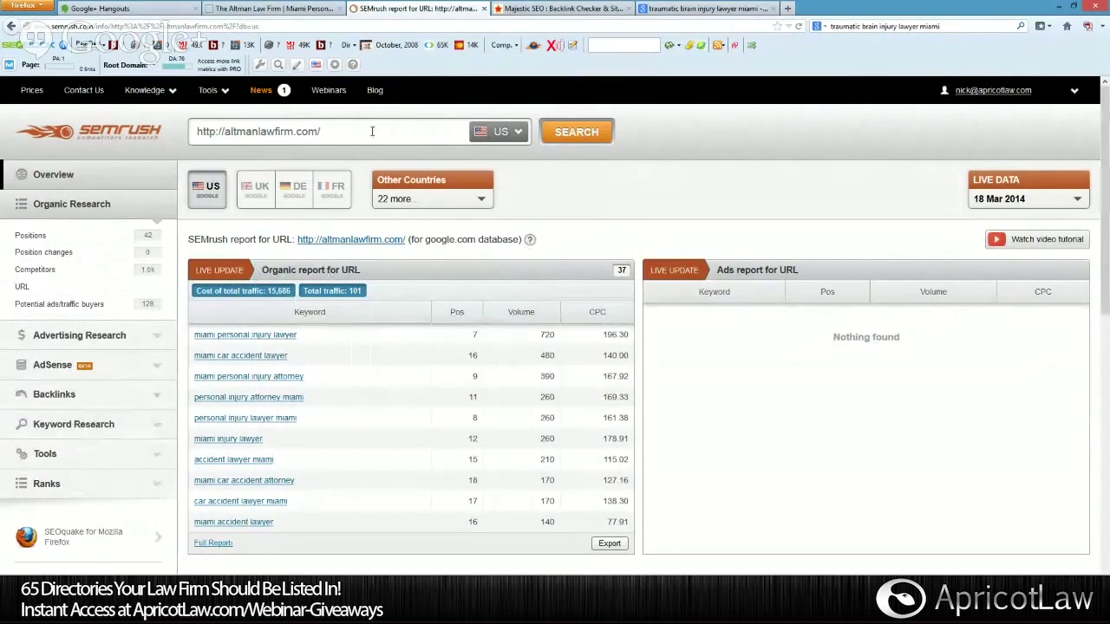
{"action": "left_click_drag", "start_coordinate": [225, 131], "coordinate": [173, 132]}
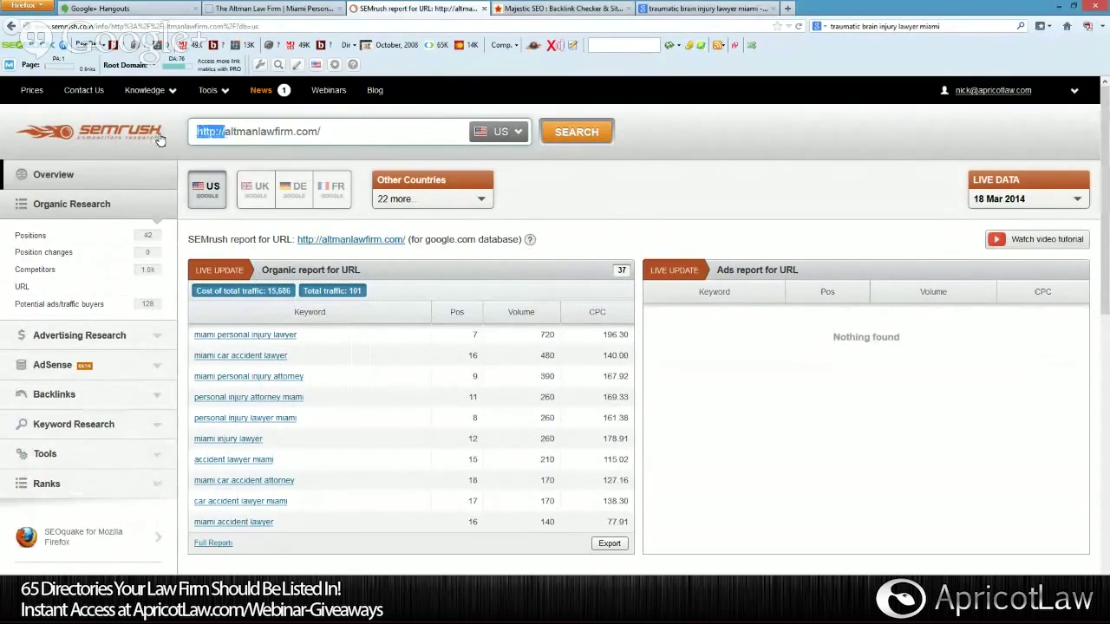
Search the bare altmanlawfirm.com domain and review its overview: 42 keywords, SE traffic 129 worth $16,283.
{"action": "key", "text": "BackSpace"}
{"action": "key", "text": "Return"}
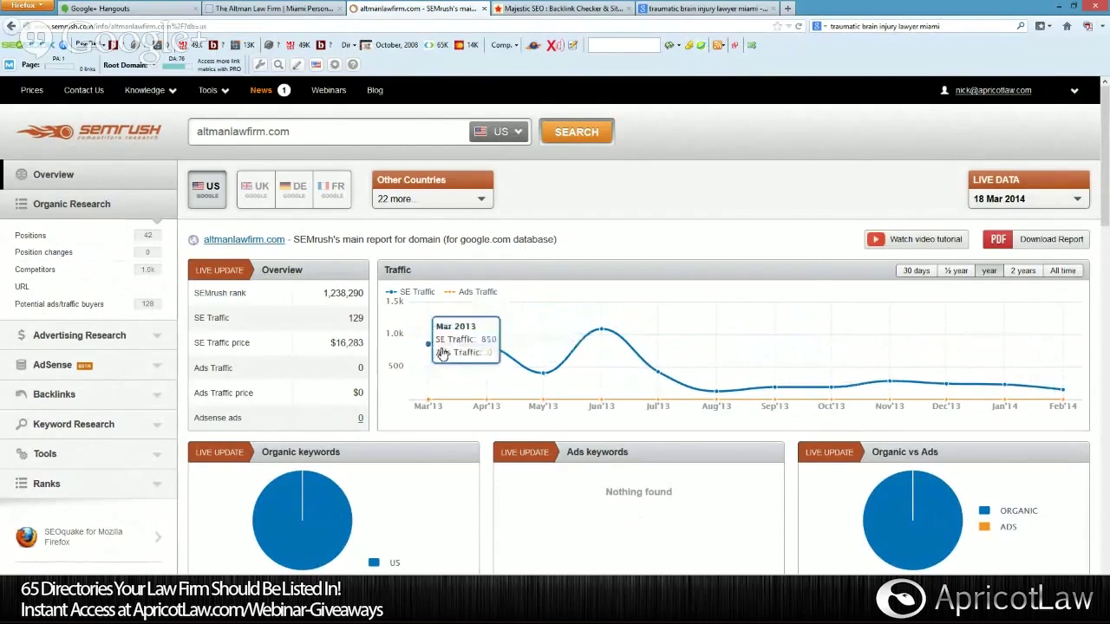
{"action": "scroll", "coordinate": [431, 349], "scroll_direction": "down", "scroll_amount": 3}
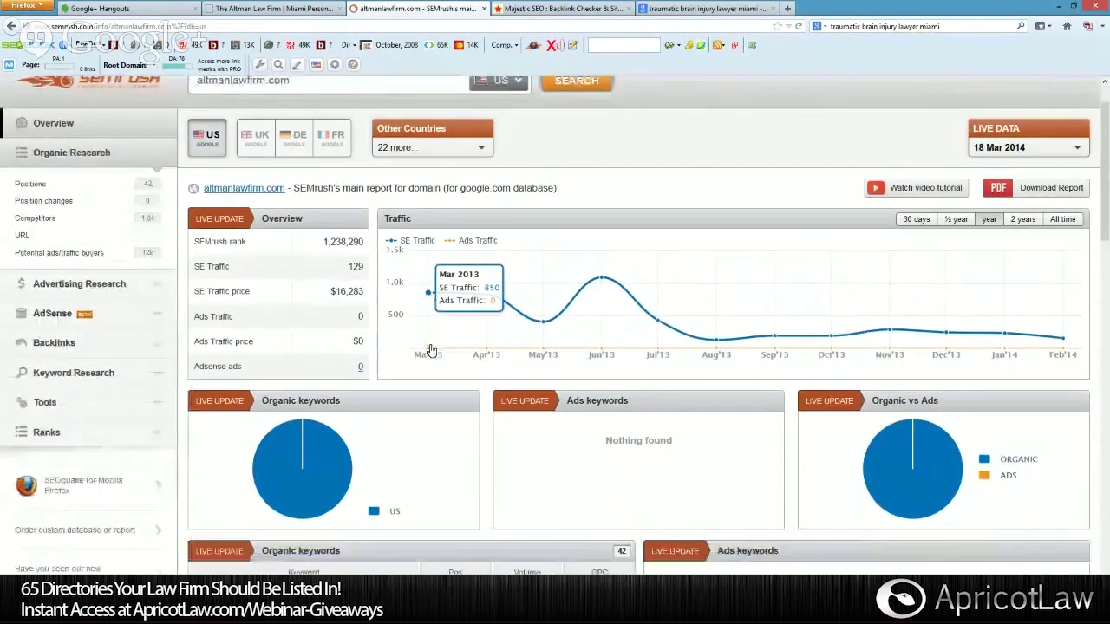
{"action": "scroll", "coordinate": [434, 347], "scroll_direction": "up", "scroll_amount": 3}
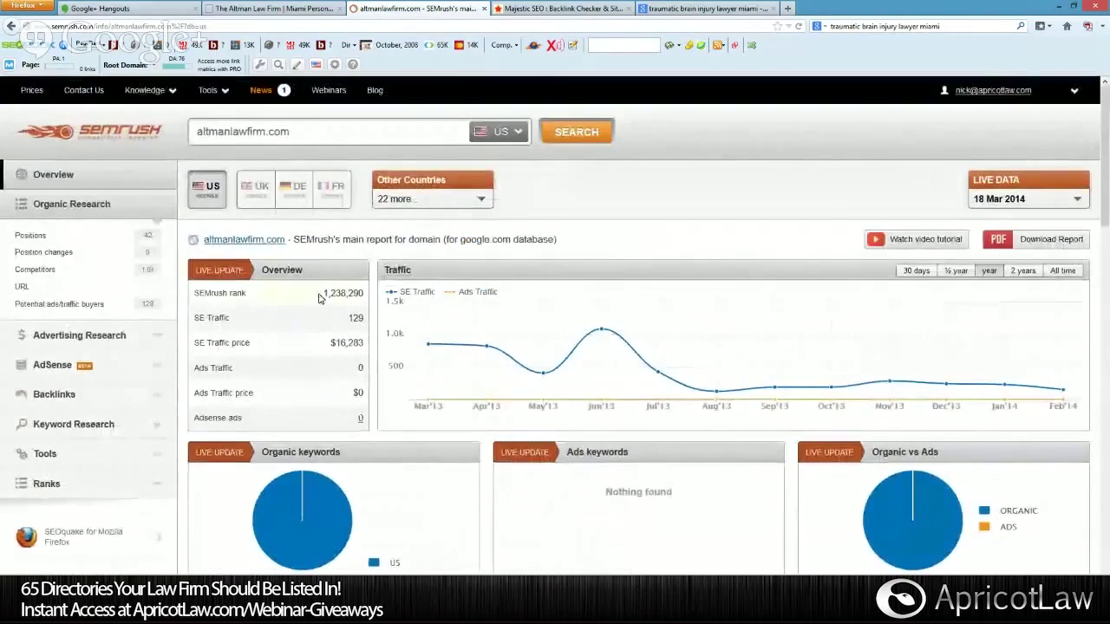
{"action": "scroll", "coordinate": [410, 298], "scroll_direction": "down", "scroll_amount": 2}
{"action": "scroll", "coordinate": [410, 298], "scroll_direction": "down", "scroll_amount": 5}
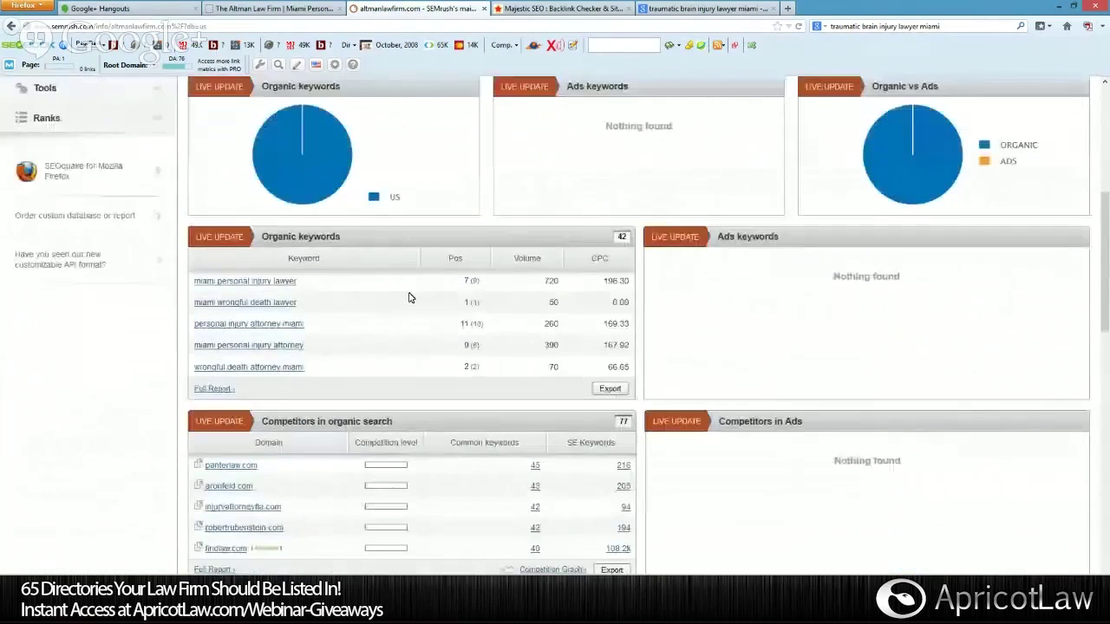
{"action": "scroll", "coordinate": [568, 417], "scroll_direction": "up", "scroll_amount": 7}
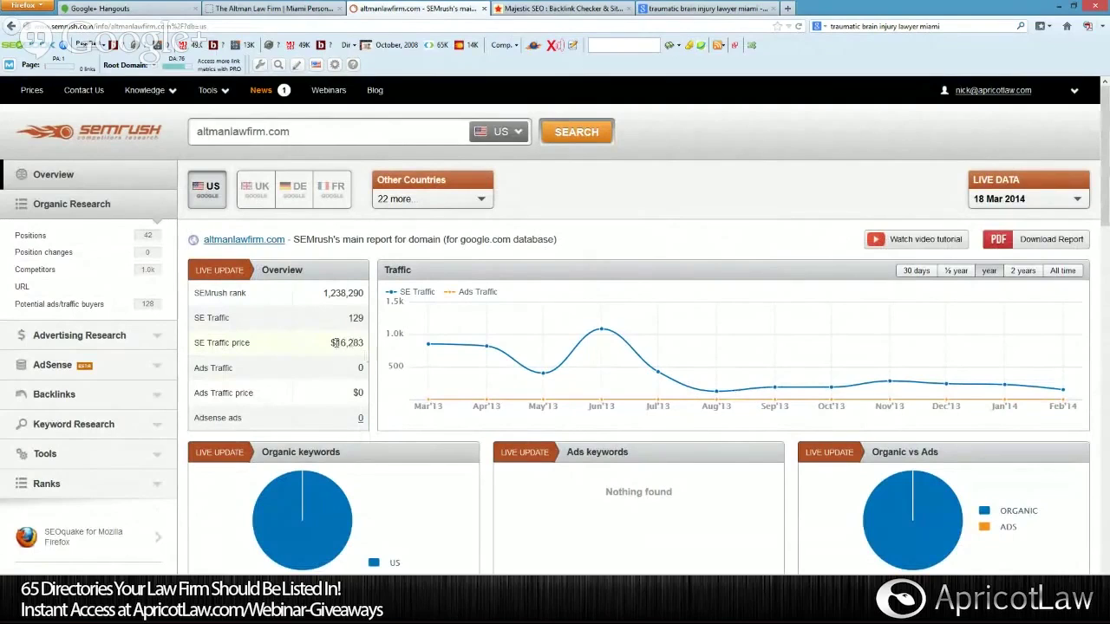
{"action": "mouse_move", "coordinate": [282, 345]}
{"action": "scroll", "coordinate": [375, 356], "scroll_direction": "down", "scroll_amount": 5}
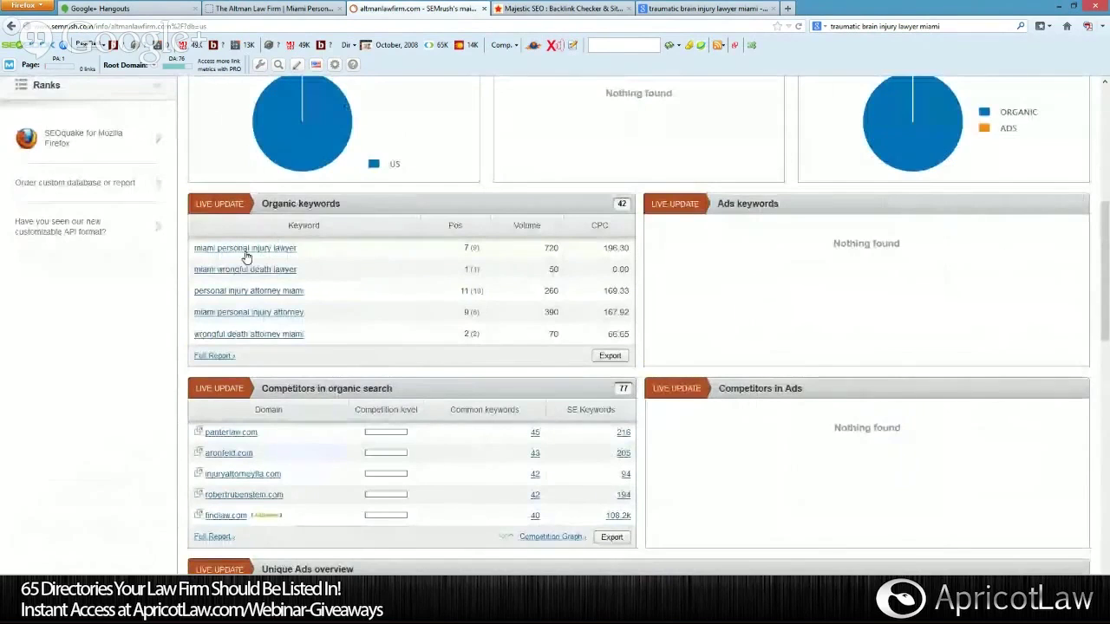
{"action": "left_click", "coordinate": [228, 355]}
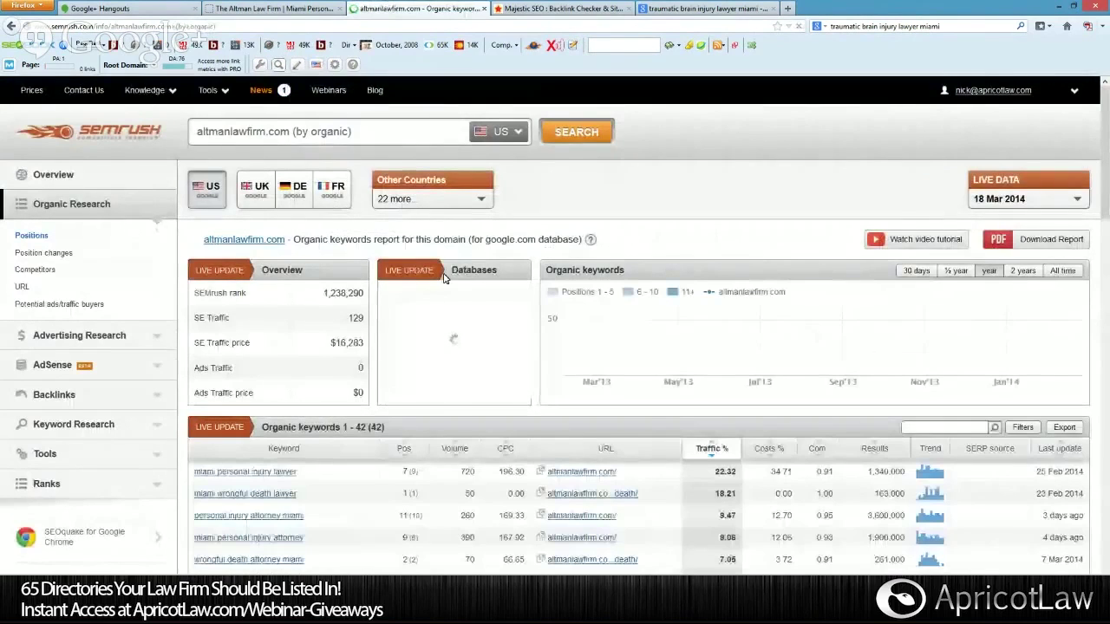
{"action": "scroll", "coordinate": [444, 276], "scroll_direction": "down", "scroll_amount": 2}
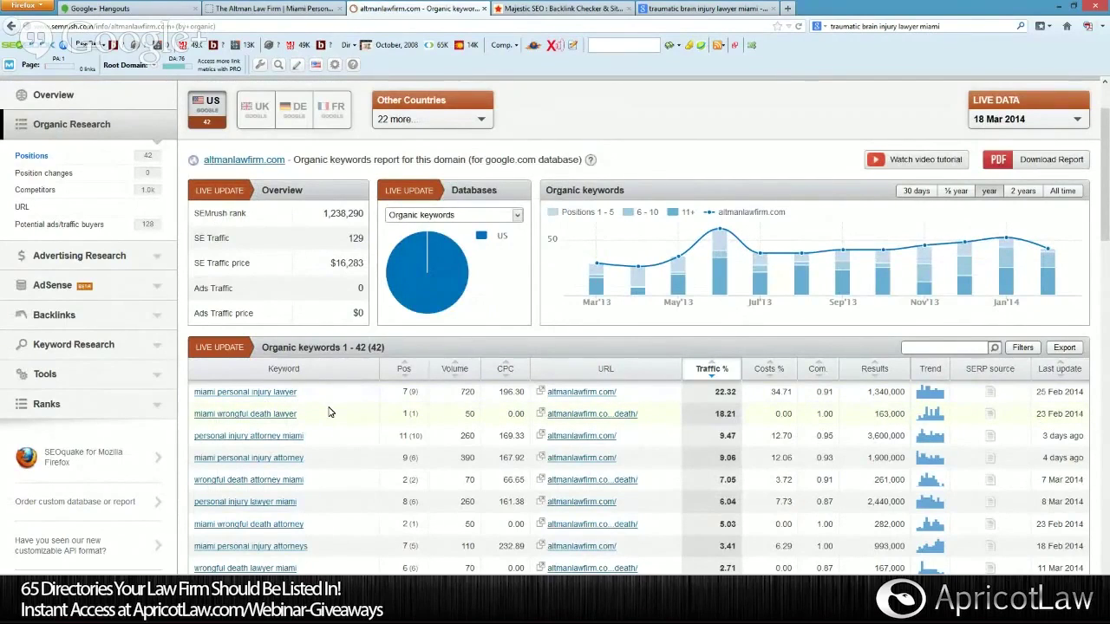
{"action": "scroll", "coordinate": [328, 411], "scroll_direction": "down", "scroll_amount": 2}
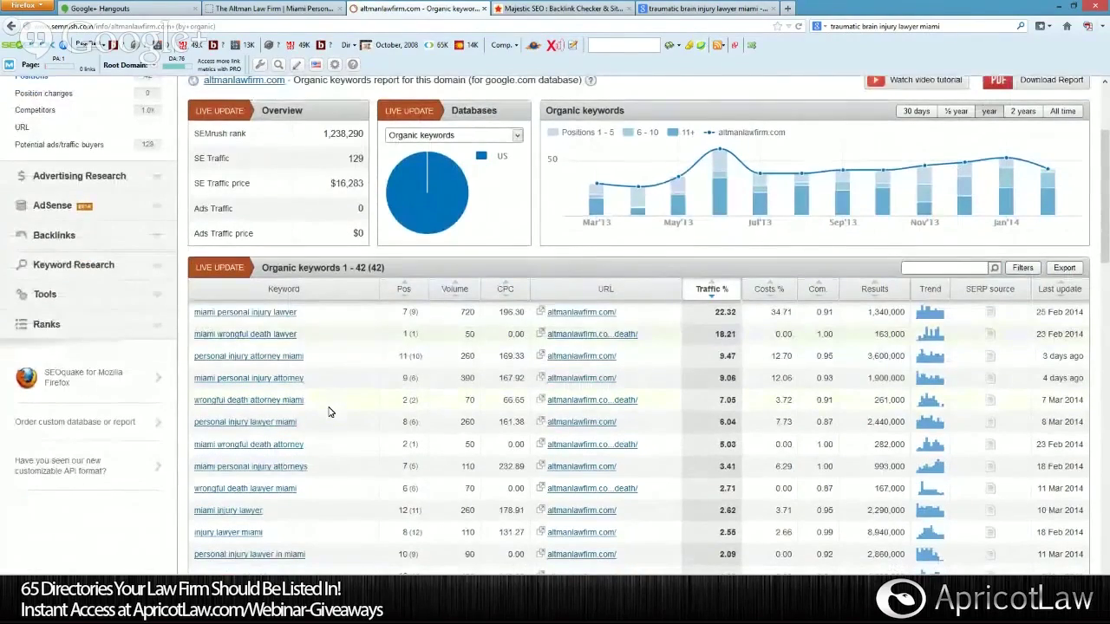
{"action": "scroll", "coordinate": [315, 376], "scroll_direction": "down", "scroll_amount": 4}
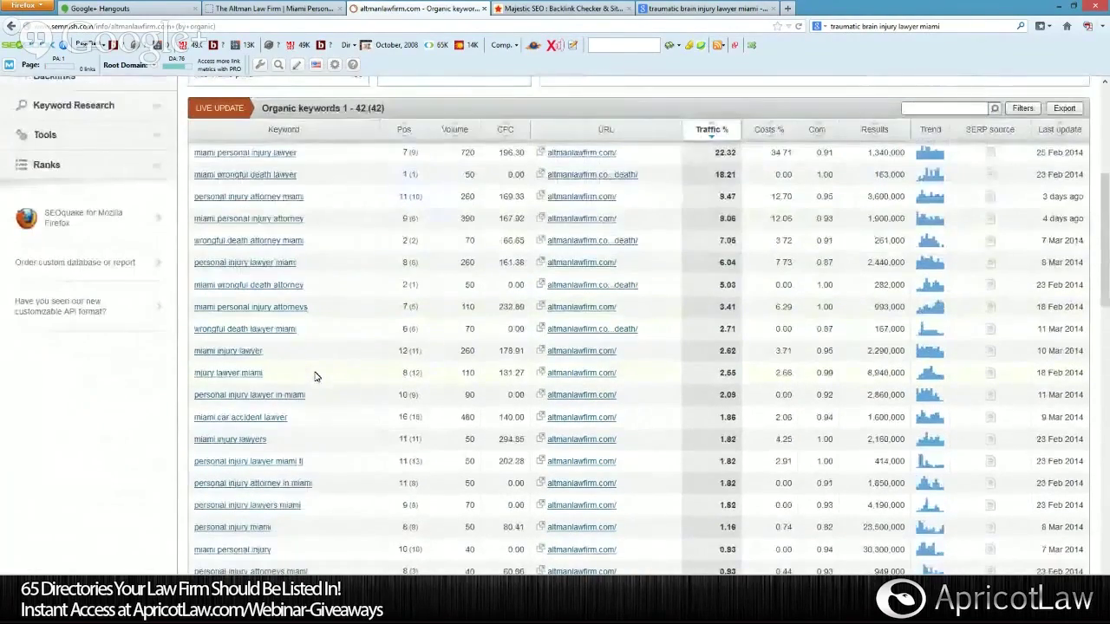
{"action": "scroll", "coordinate": [315, 376], "scroll_direction": "down", "scroll_amount": 6}
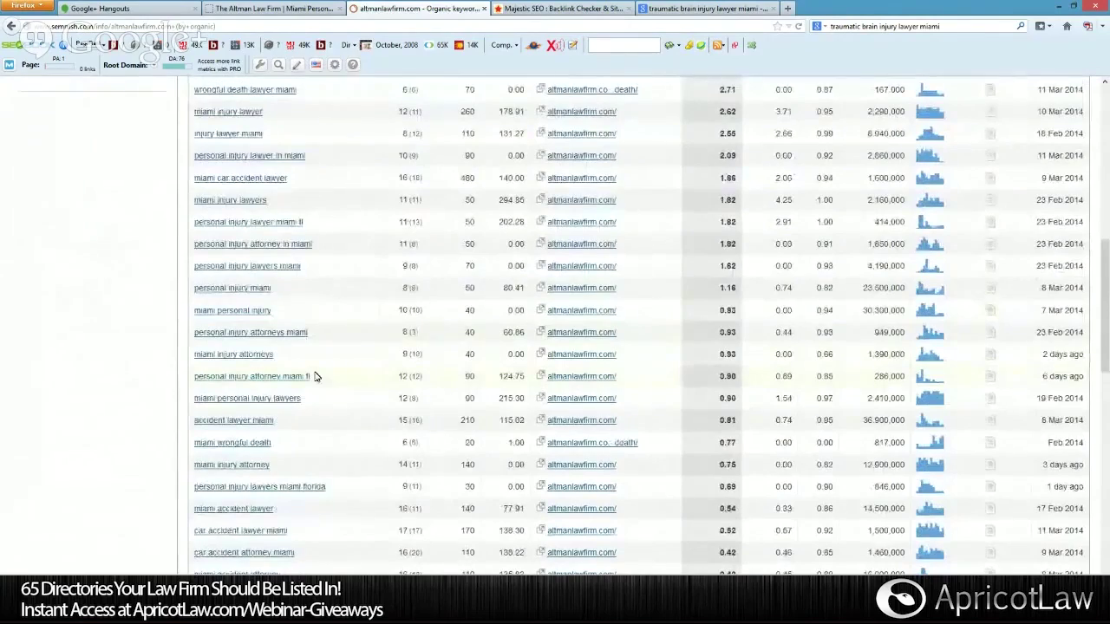
{"action": "scroll", "coordinate": [315, 376], "scroll_direction": "down", "scroll_amount": 4}
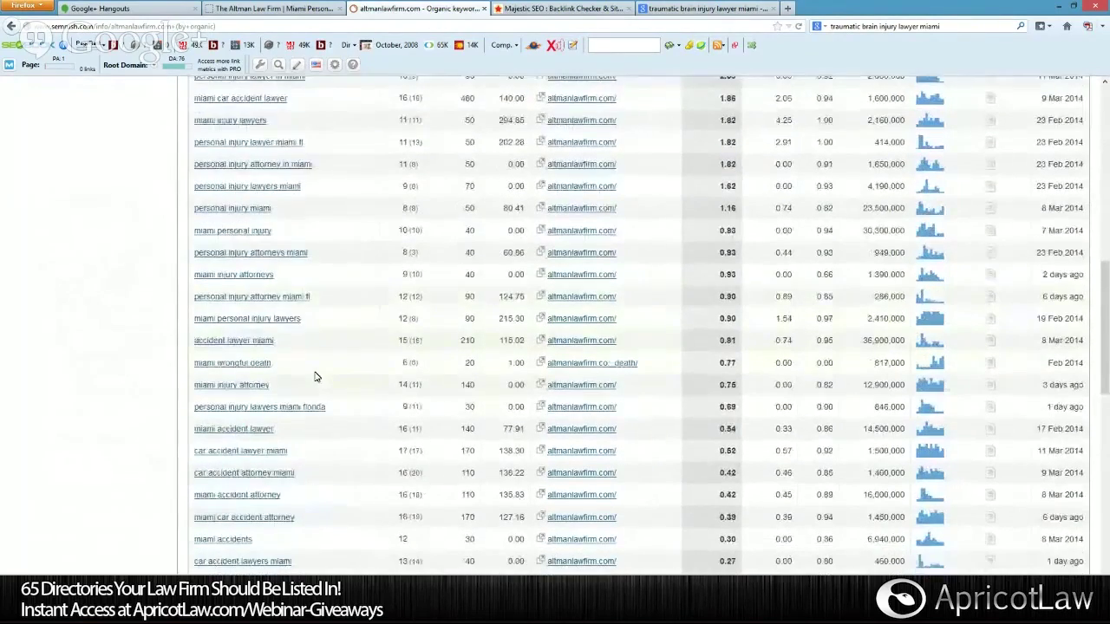
{"action": "scroll", "coordinate": [315, 376], "scroll_direction": "down", "scroll_amount": 2}
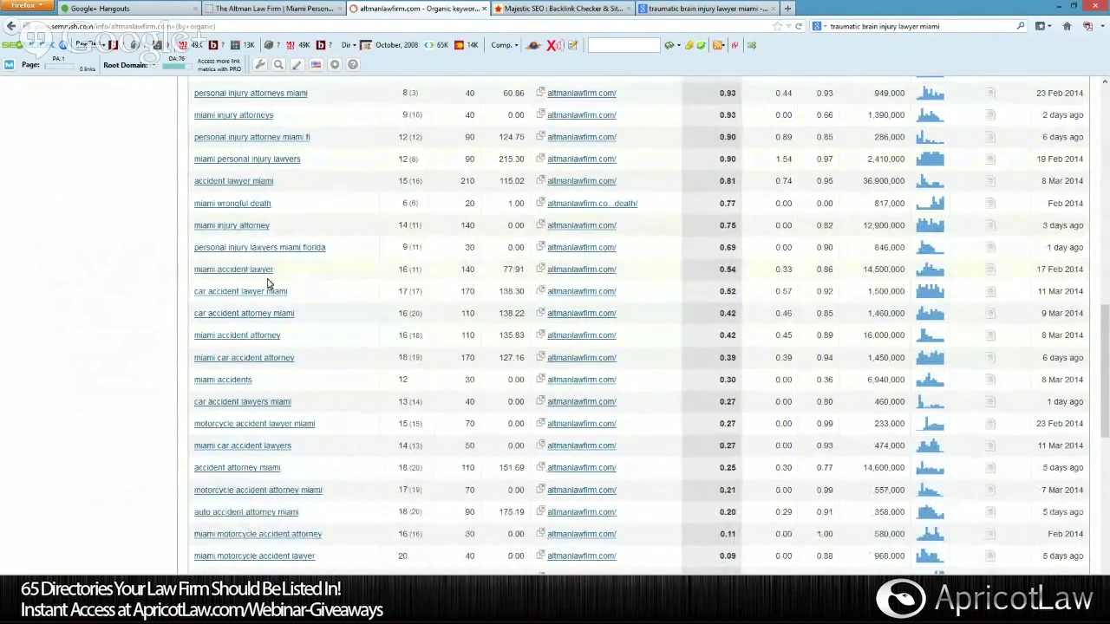
{"action": "scroll", "coordinate": [265, 354], "scroll_direction": "down", "scroll_amount": 3}
{"action": "scroll", "coordinate": [262, 355], "scroll_direction": "down", "scroll_amount": 1}
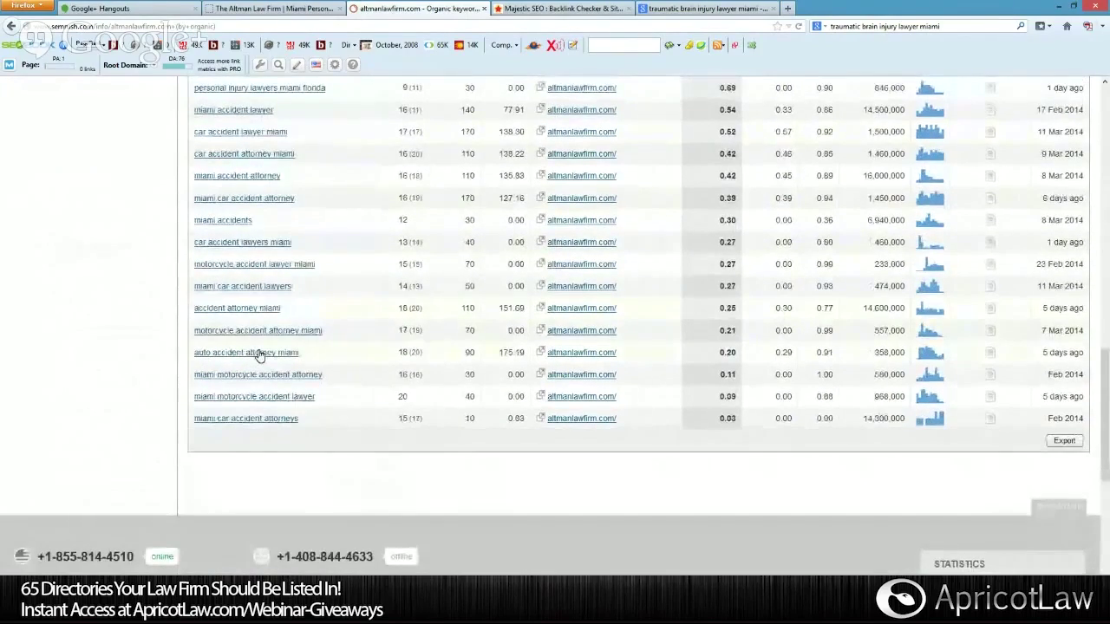
{"action": "scroll", "coordinate": [259, 354], "scroll_direction": "up", "scroll_amount": 8}
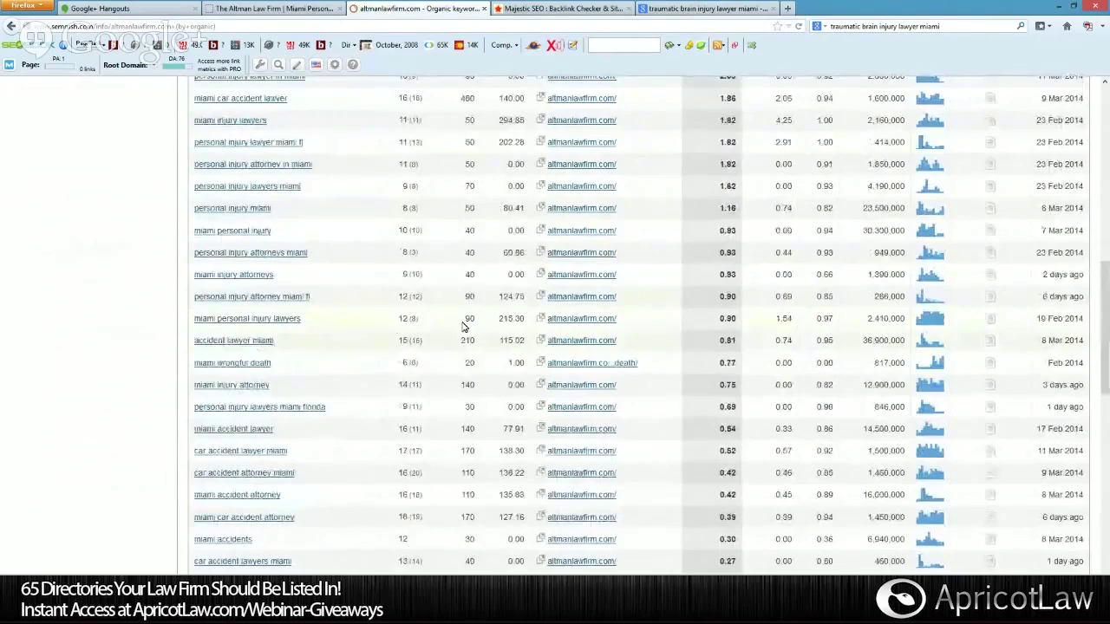
{"action": "scroll", "coordinate": [517, 322], "scroll_direction": "up", "scroll_amount": 3}
{"action": "scroll", "coordinate": [518, 323], "scroll_direction": "up", "scroll_amount": 12}
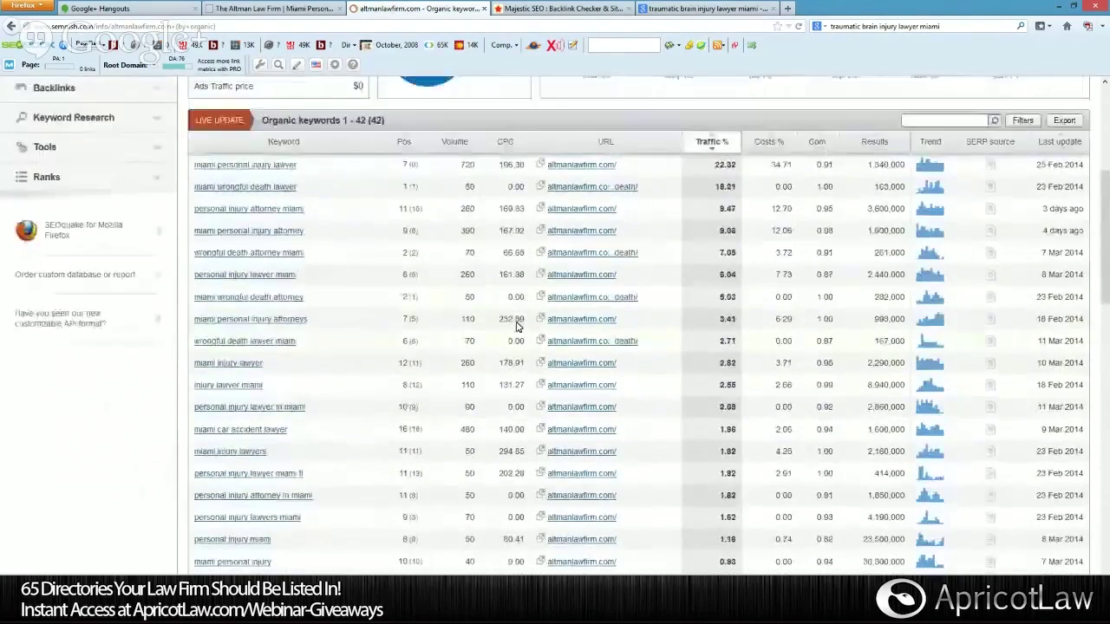
{"action": "scroll", "coordinate": [521, 299], "scroll_direction": "down", "scroll_amount": 4}
{"action": "scroll", "coordinate": [519, 299], "scroll_direction": "down", "scroll_amount": 1}
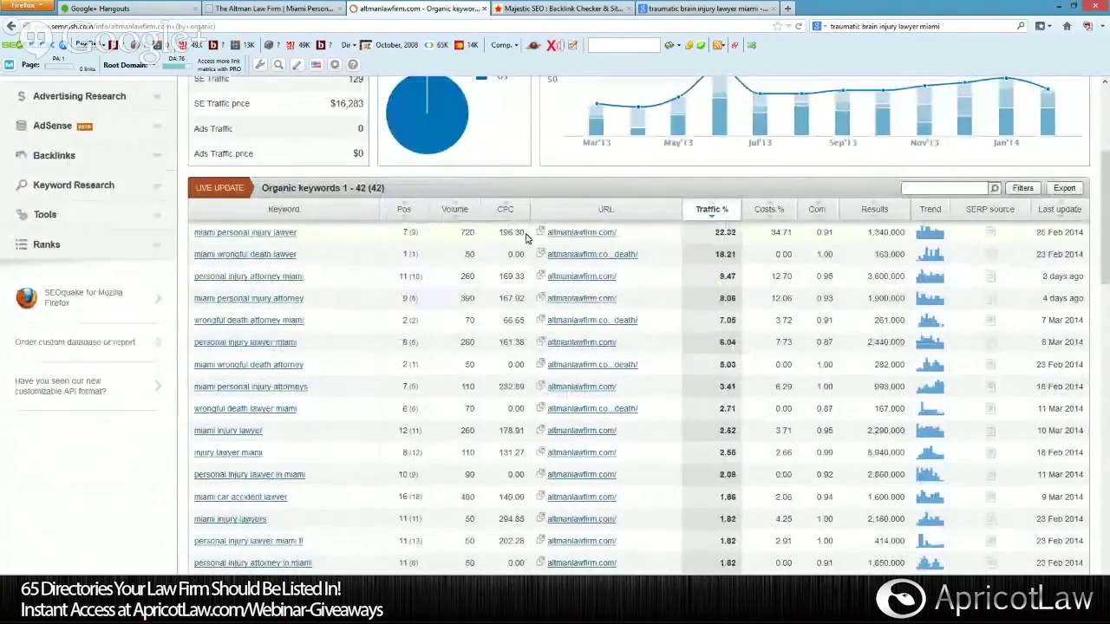
{"action": "mouse_move", "coordinate": [521, 213]}
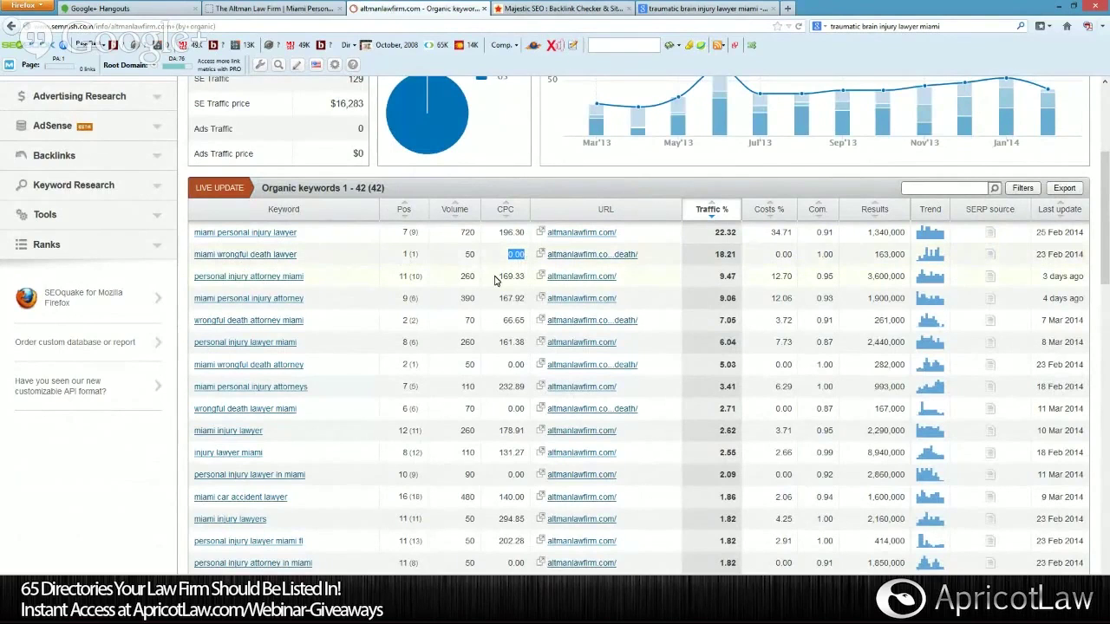
{"action": "scroll", "coordinate": [509, 292], "scroll_direction": "down", "scroll_amount": 2}
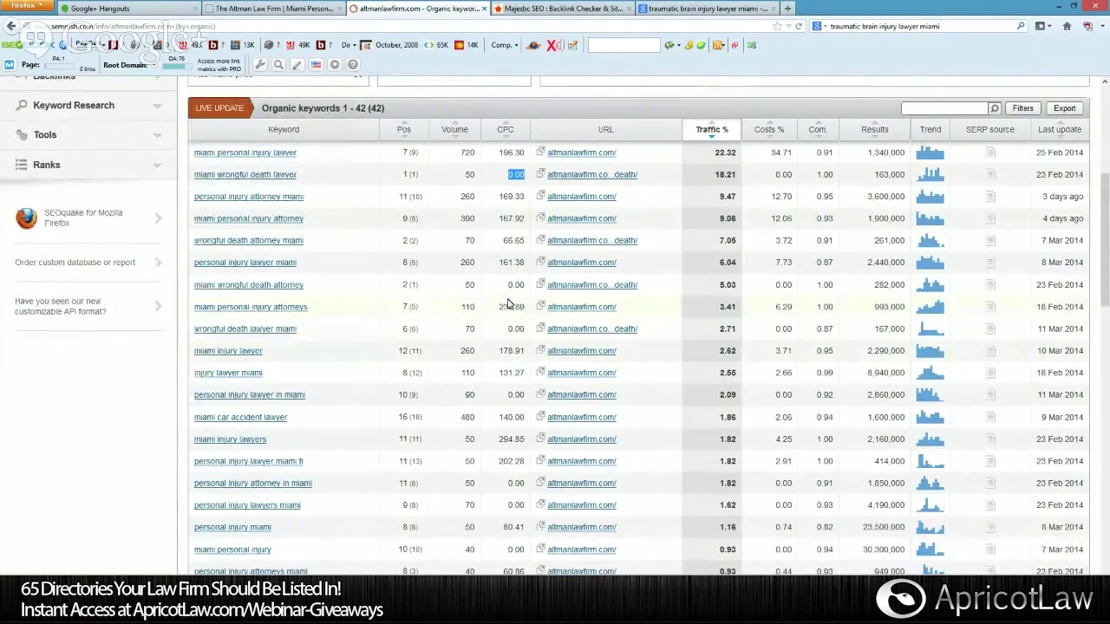
On the traumatic brain injury results, replace the query with 'miami personal injury attorneys'.
{"action": "left_click", "coordinate": [724, 11]}
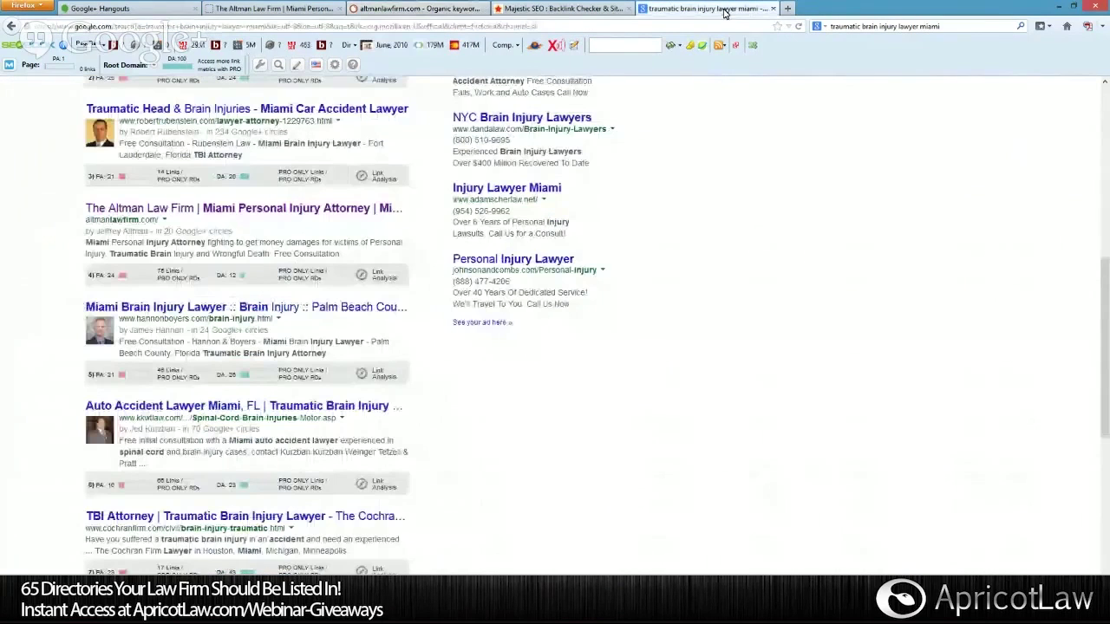
{"action": "left_click", "coordinate": [414, 10]}
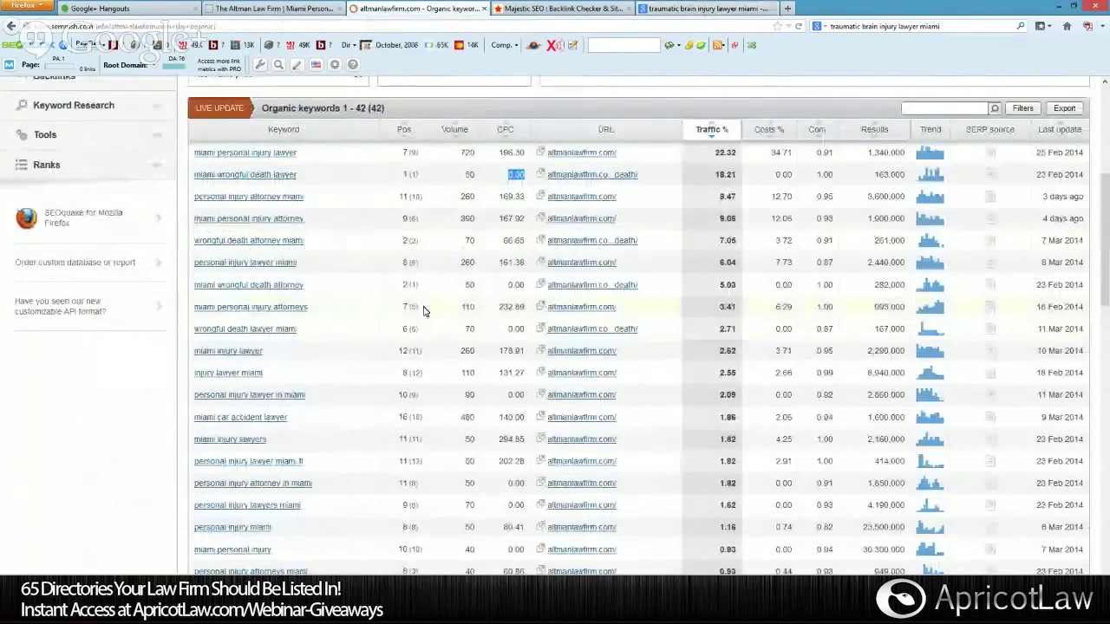
{"action": "left_click", "coordinate": [661, 10]}
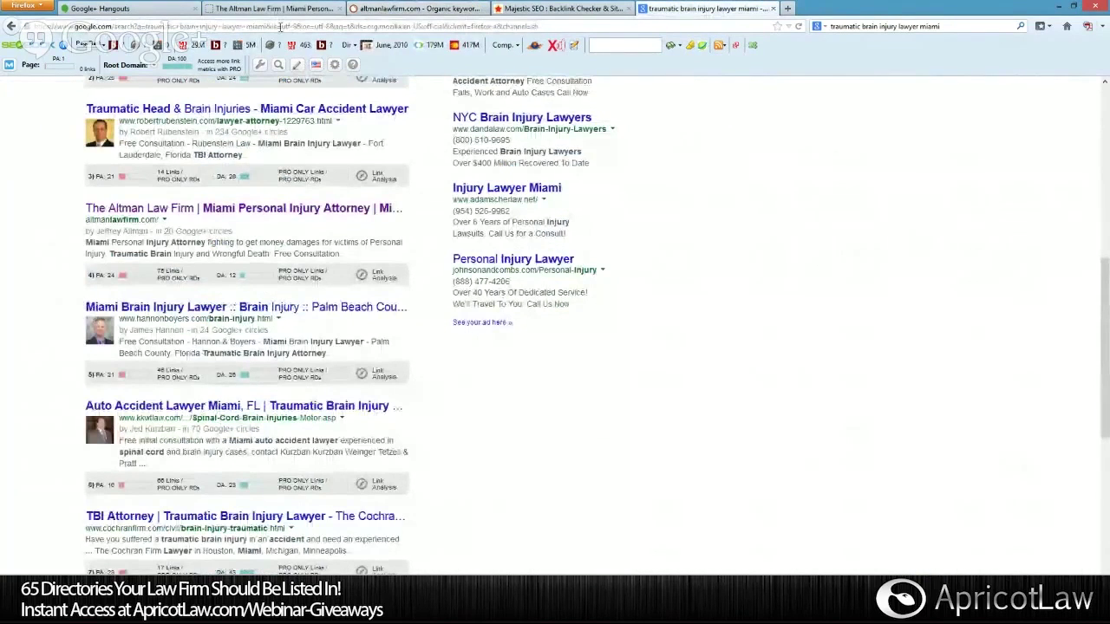
{"action": "left_click", "coordinate": [909, 26]}
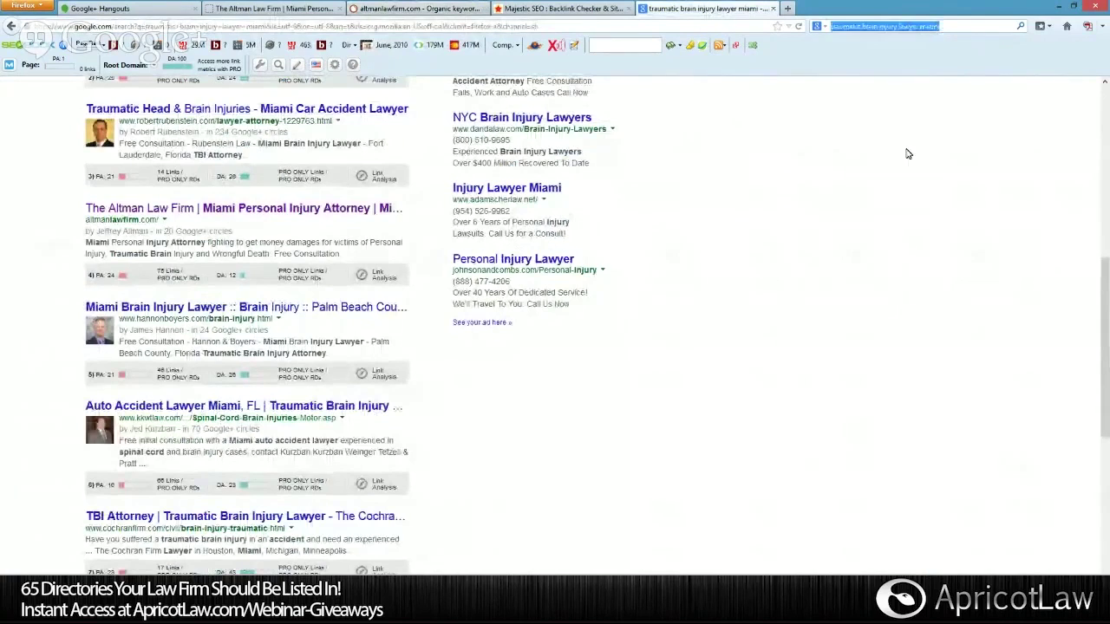
{"action": "type", "text": "miami personal in"}
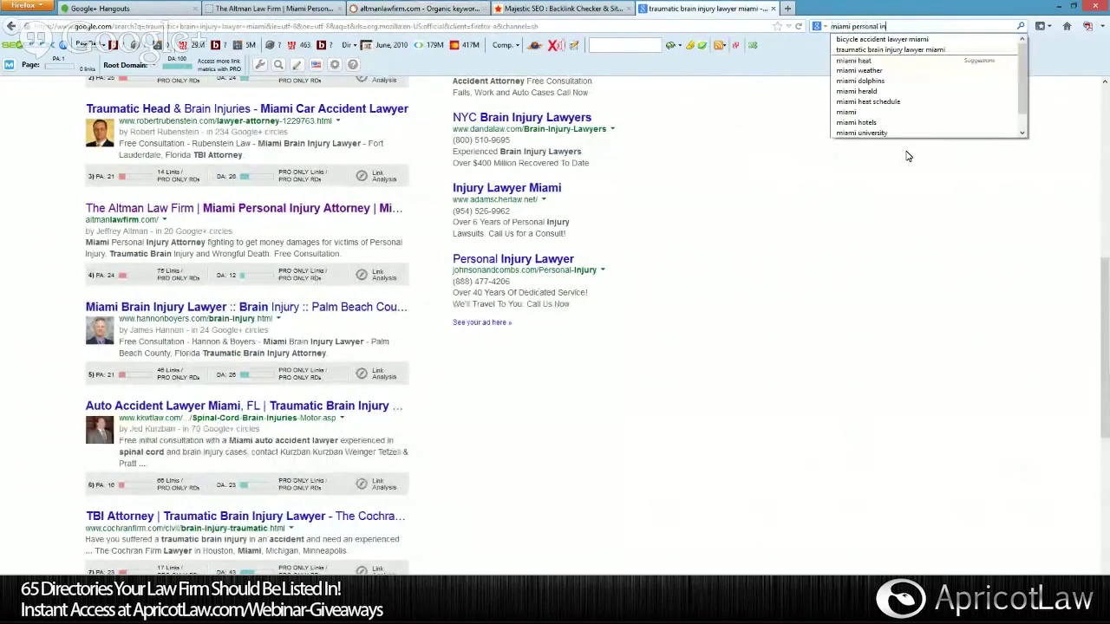
{"action": "type", "text": "jury attorneys"}
Run the 'miami personal injury attorneys' search, review its ads and results, and return to SEMrush.
{"action": "key", "text": "Return"}
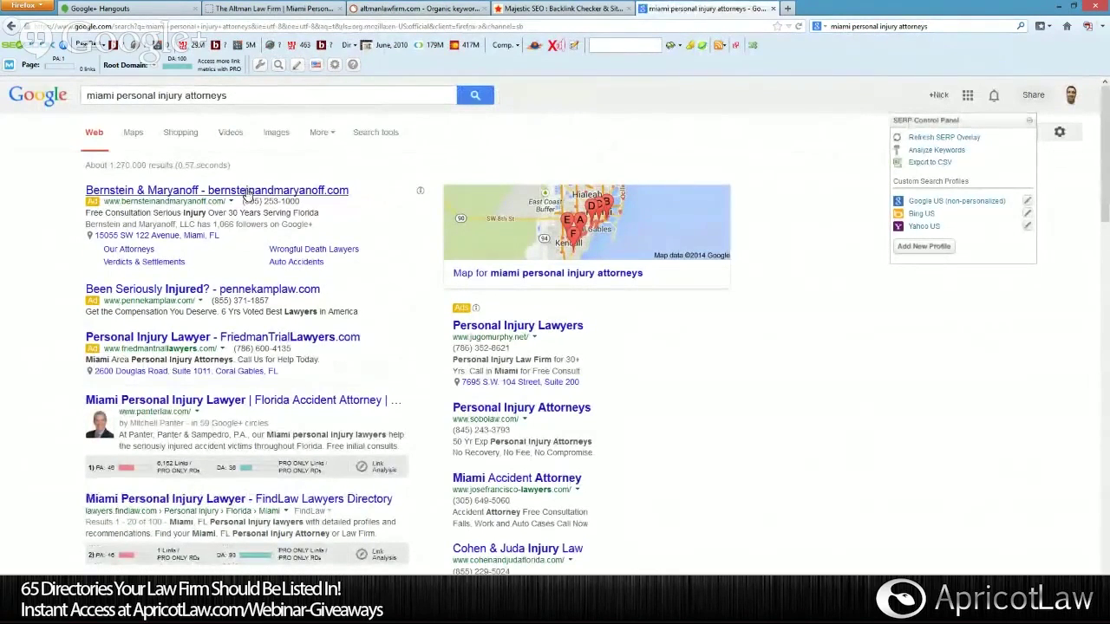
{"action": "scroll", "coordinate": [249, 194], "scroll_direction": "down", "scroll_amount": 1}
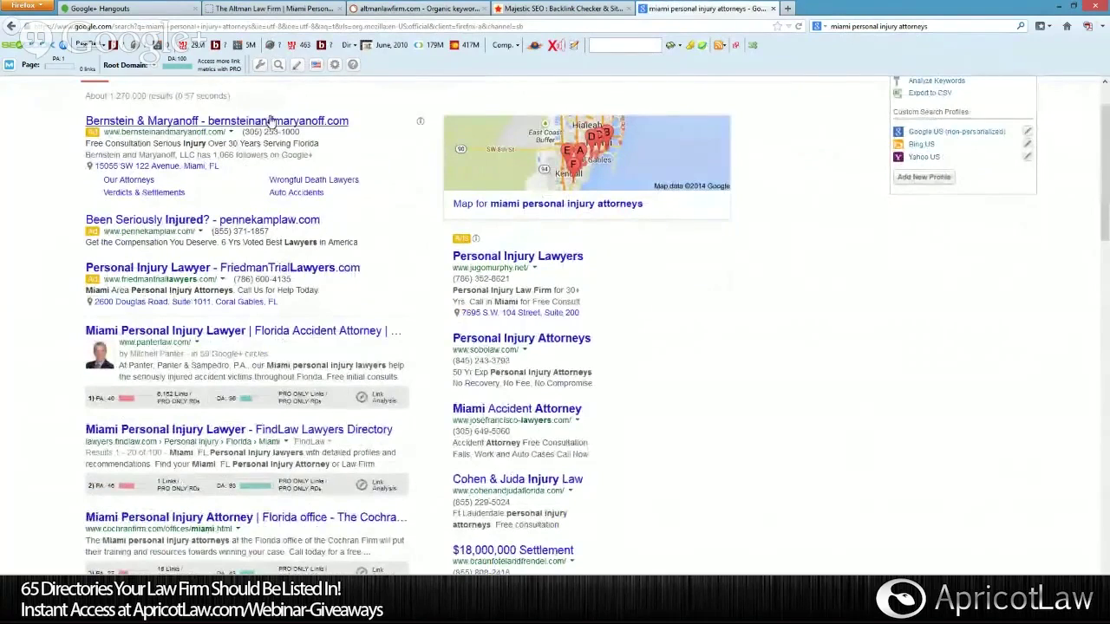
{"action": "scroll", "coordinate": [210, 121], "scroll_direction": "up", "scroll_amount": 1}
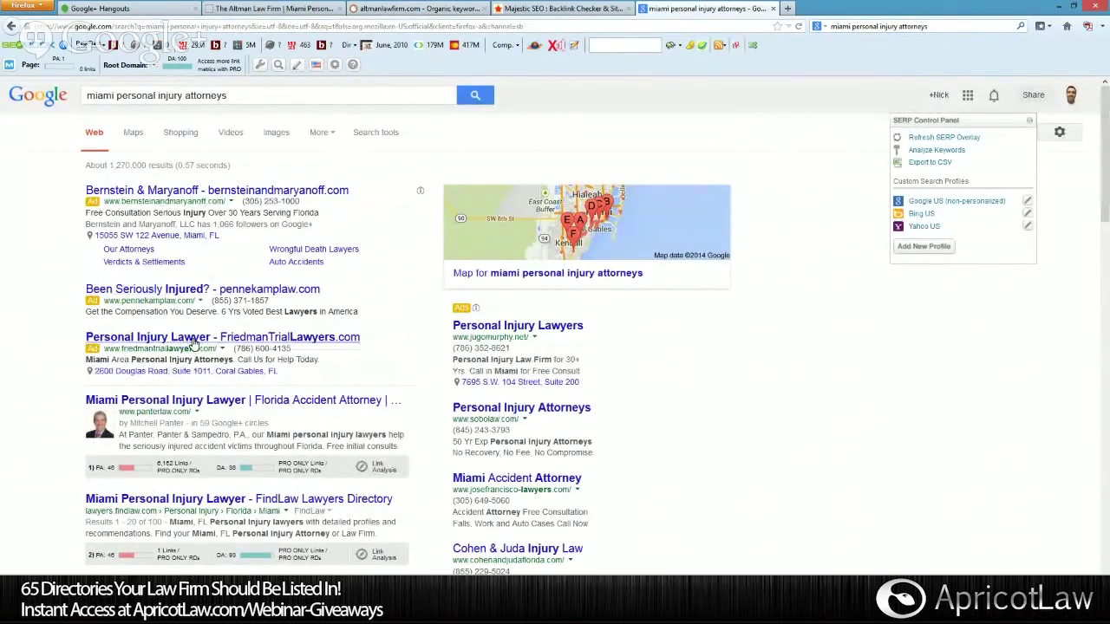
{"action": "scroll", "coordinate": [193, 341], "scroll_direction": "down", "scroll_amount": 1}
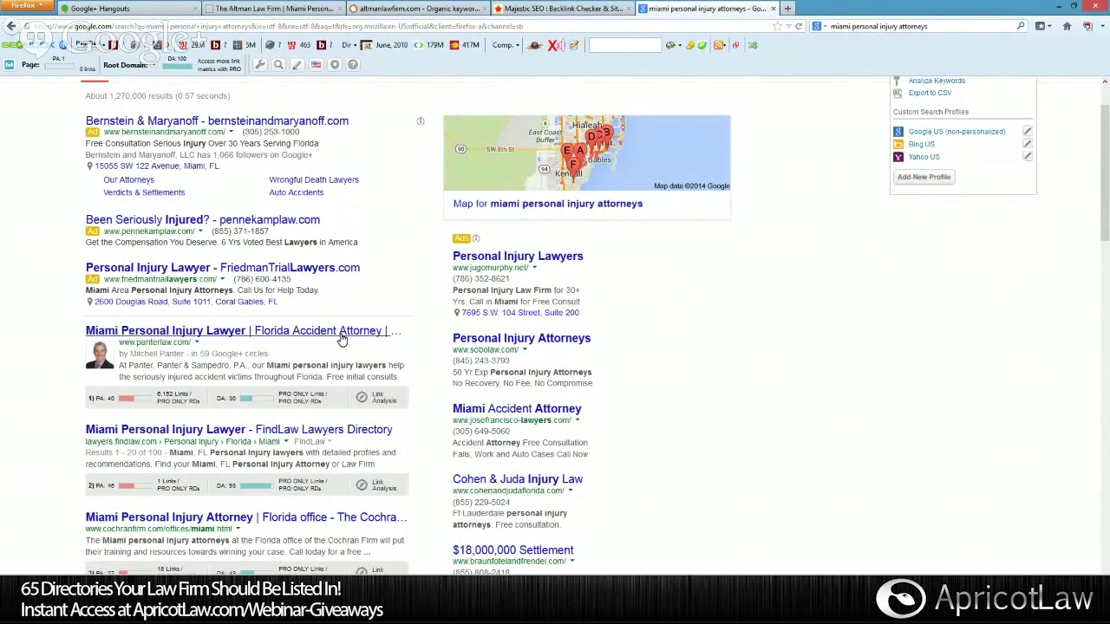
{"action": "scroll", "coordinate": [341, 340], "scroll_direction": "up", "scroll_amount": 2}
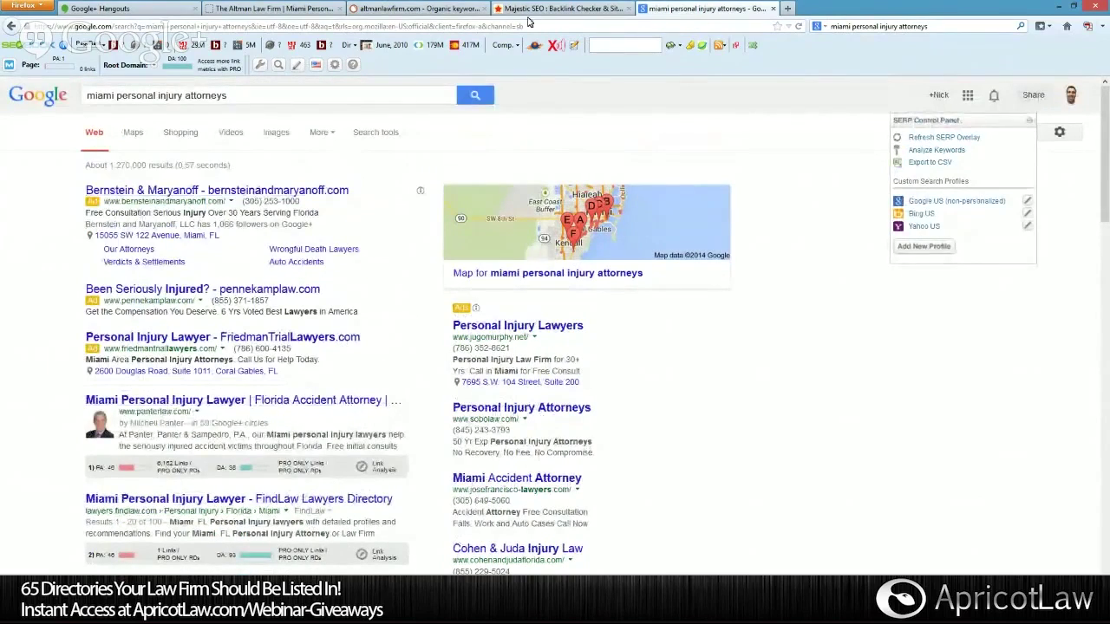
{"action": "left_click", "coordinate": [421, 9]}
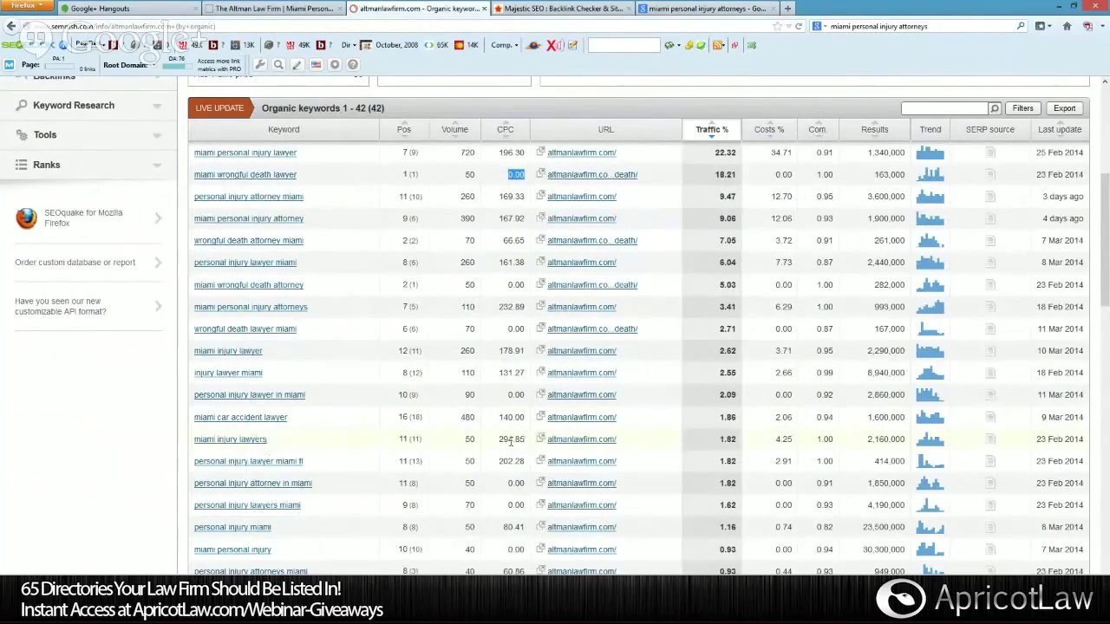
Search Google for 'miami injury lawyers', highlight the top ad's web address, then go to Majestic SEO.
{"action": "scroll", "coordinate": [510, 442], "scroll_direction": "up", "scroll_amount": 5}
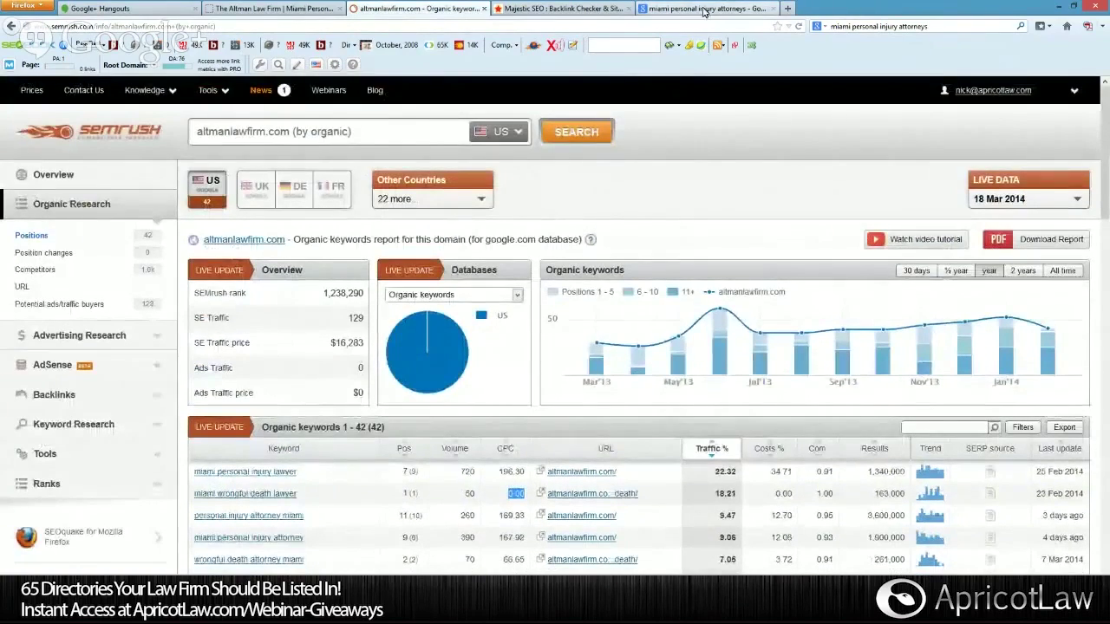
{"action": "left_click", "coordinate": [704, 9]}
{"action": "left_click_drag", "start_coordinate": [302, 95], "coordinate": [59, 98]}
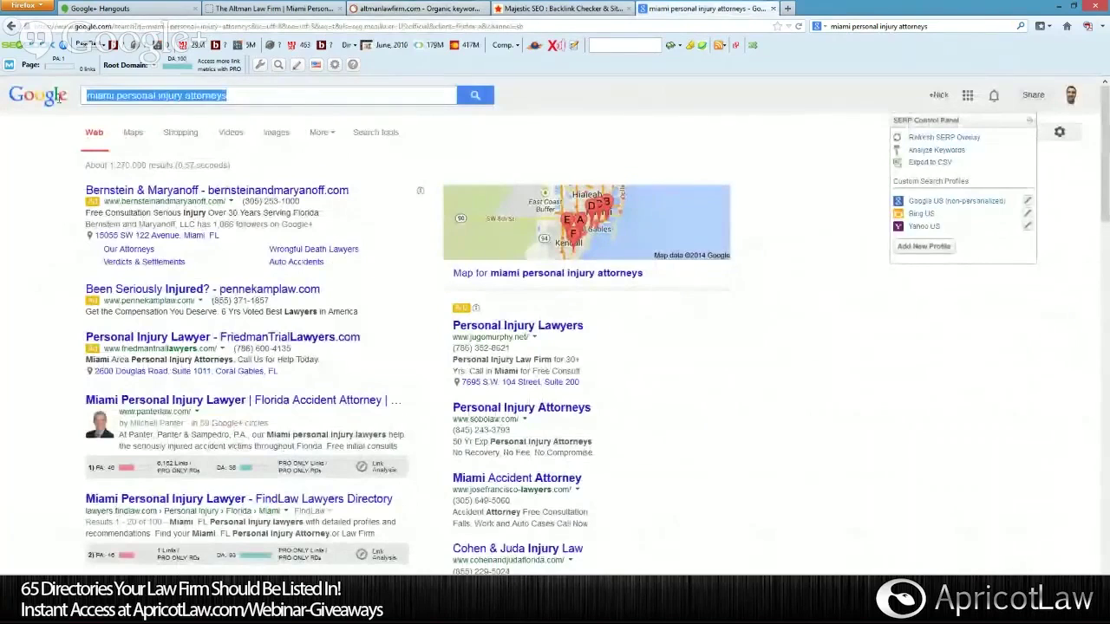
{"action": "type", "text": "miami"}
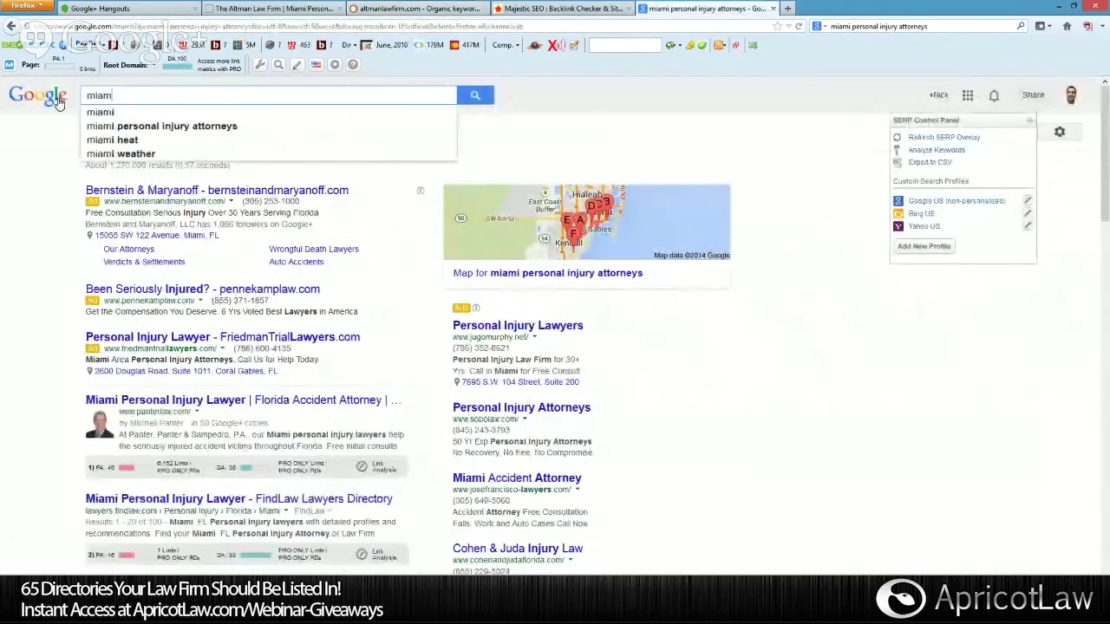
{"action": "type", "text": " injury lawyers"}
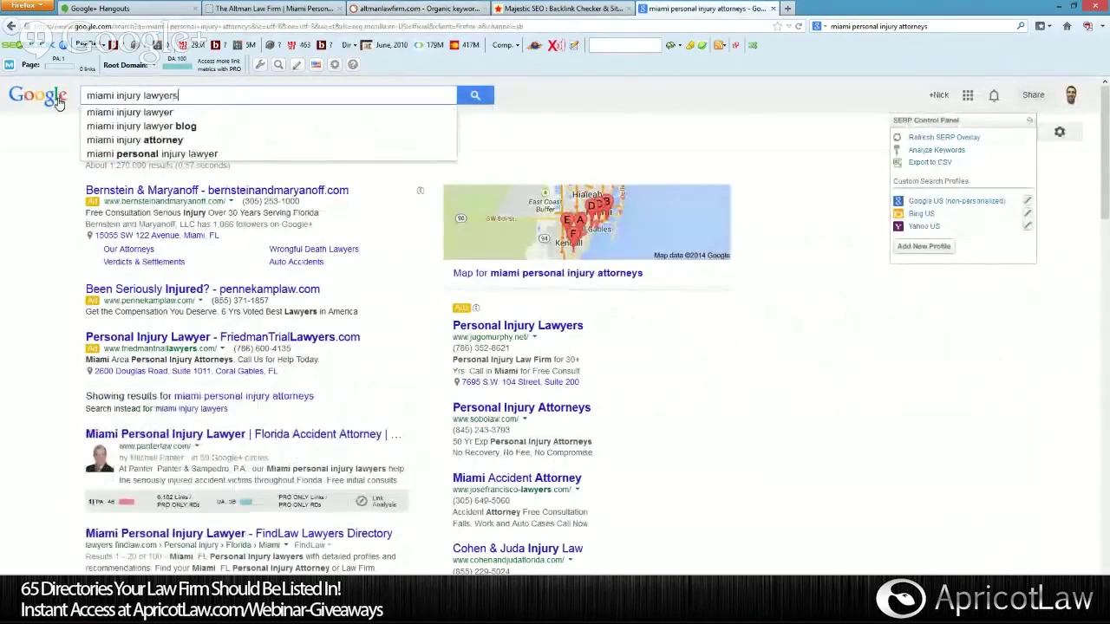
{"action": "key", "text": "Return"}
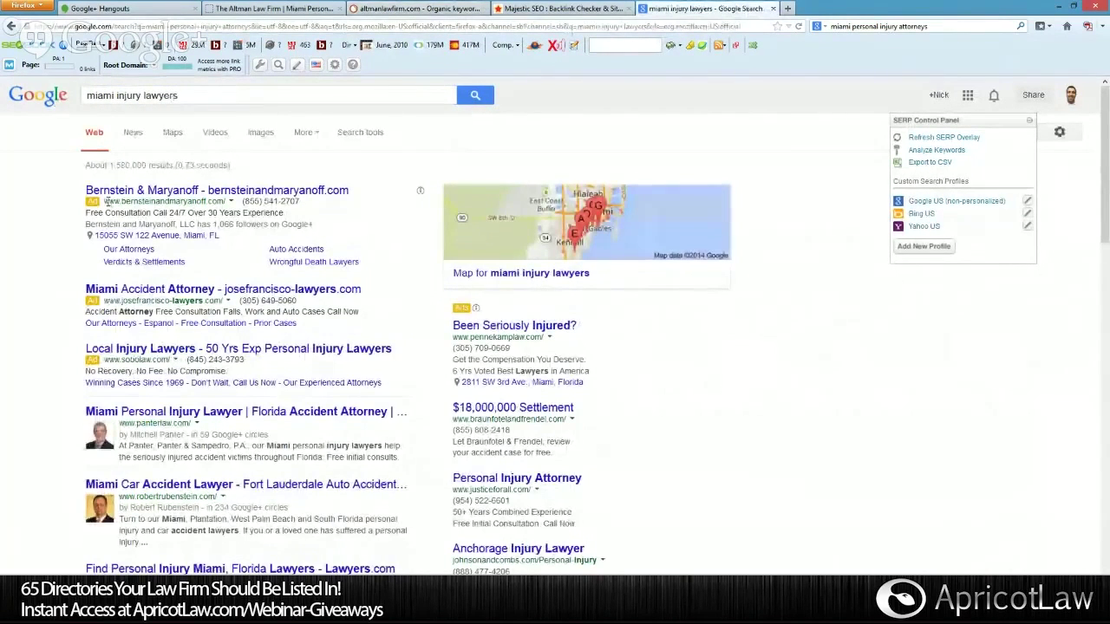
{"action": "left_click_drag", "start_coordinate": [105, 202], "coordinate": [203, 201]}
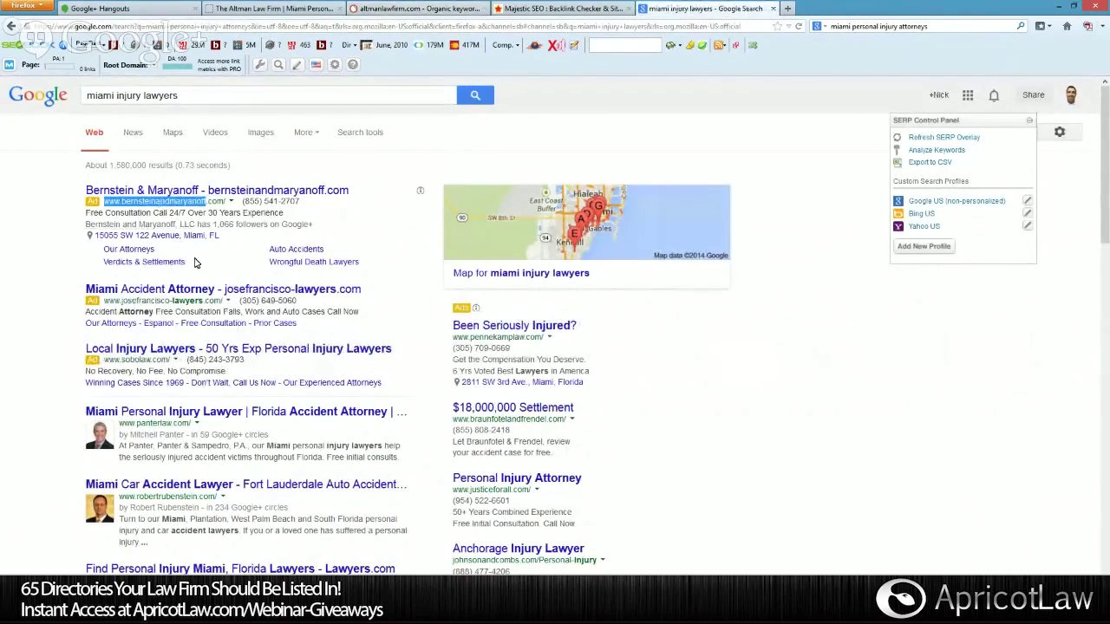
{"action": "scroll", "coordinate": [195, 260], "scroll_direction": "down", "scroll_amount": 2}
{"action": "scroll", "coordinate": [330, 280], "scroll_direction": "up", "scroll_amount": 2}
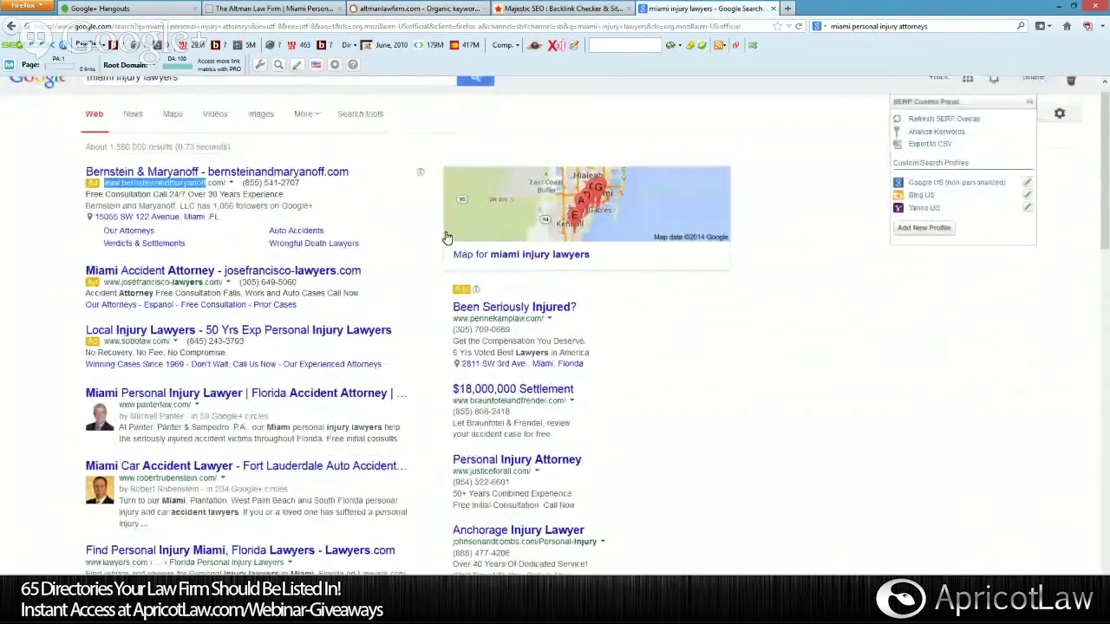
{"action": "left_click", "coordinate": [585, 11]}
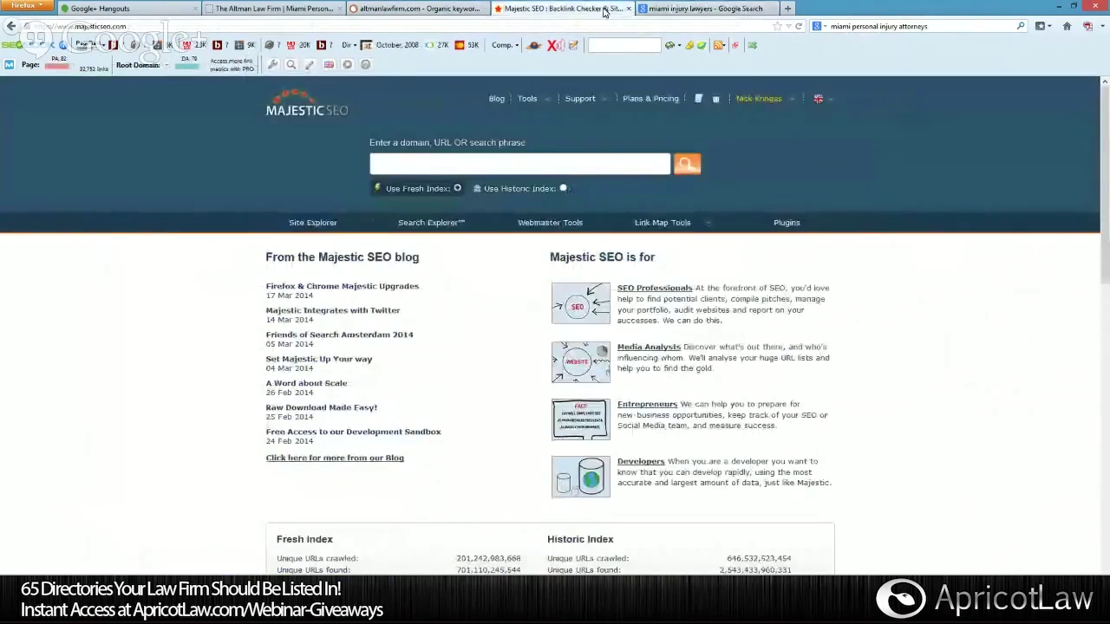
Scroll through all 42 altmanlawfirm.com organic keywords, marking the motorcycle keyword's volume of 70.
{"action": "left_click", "coordinate": [376, 11]}
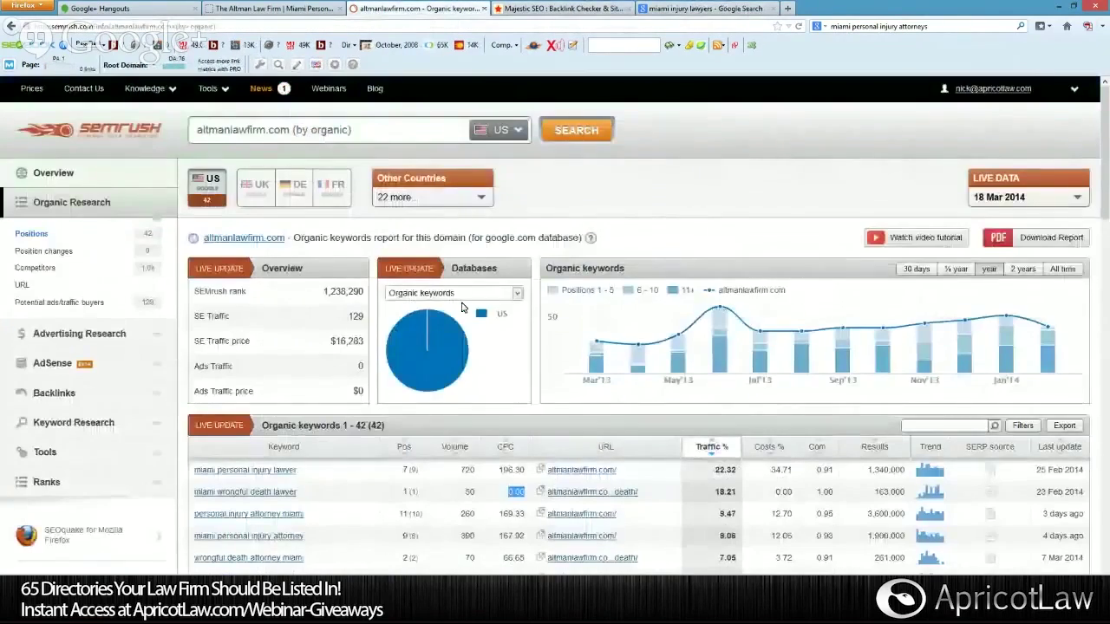
{"action": "scroll", "coordinate": [462, 295], "scroll_direction": "down", "scroll_amount": 5}
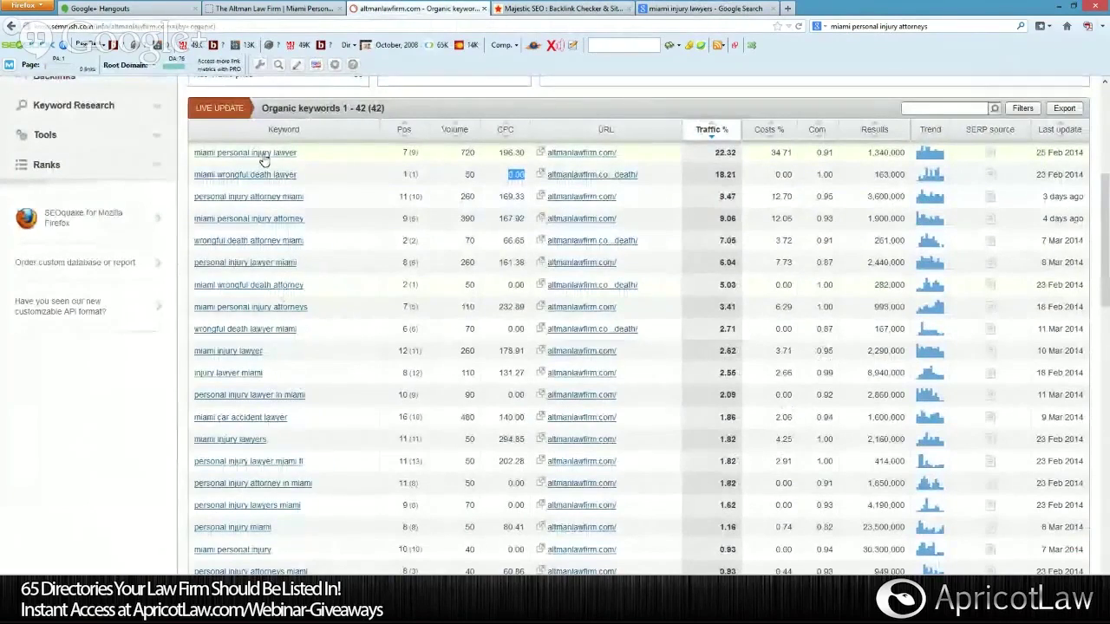
{"action": "scroll", "coordinate": [252, 160], "scroll_direction": "down", "scroll_amount": 2}
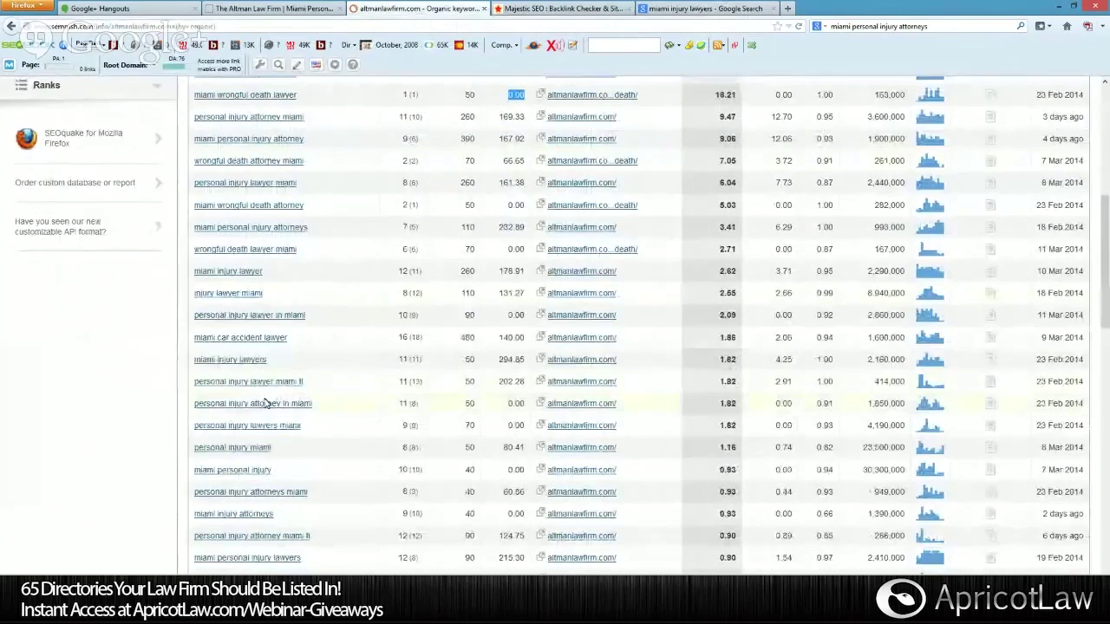
{"action": "scroll", "coordinate": [267, 434], "scroll_direction": "down", "scroll_amount": 4}
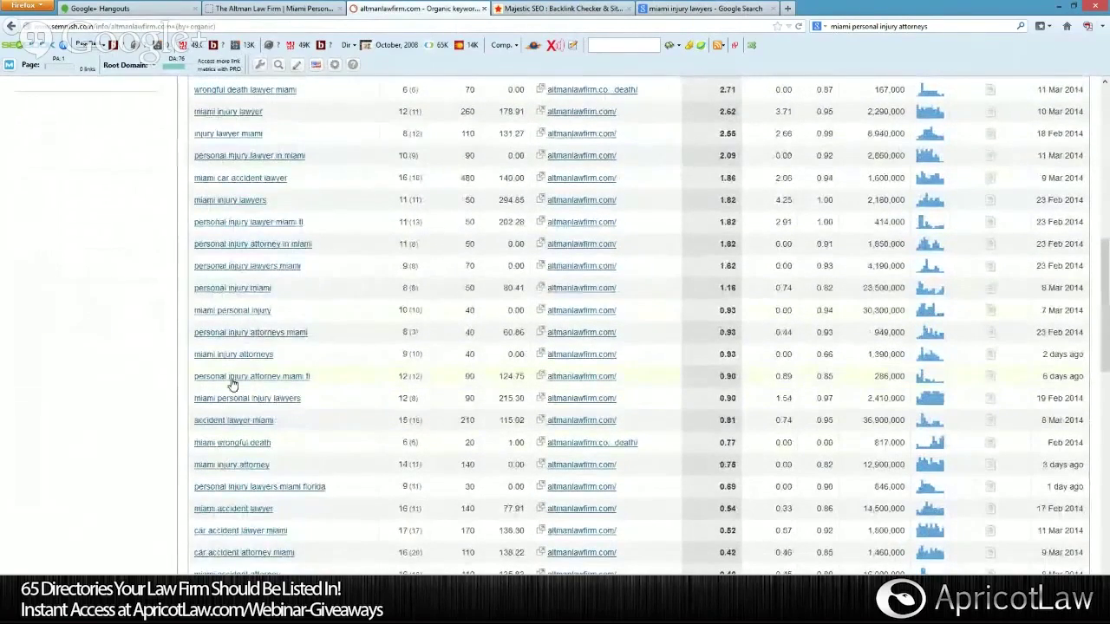
{"action": "scroll", "coordinate": [252, 402], "scroll_direction": "down", "scroll_amount": 2}
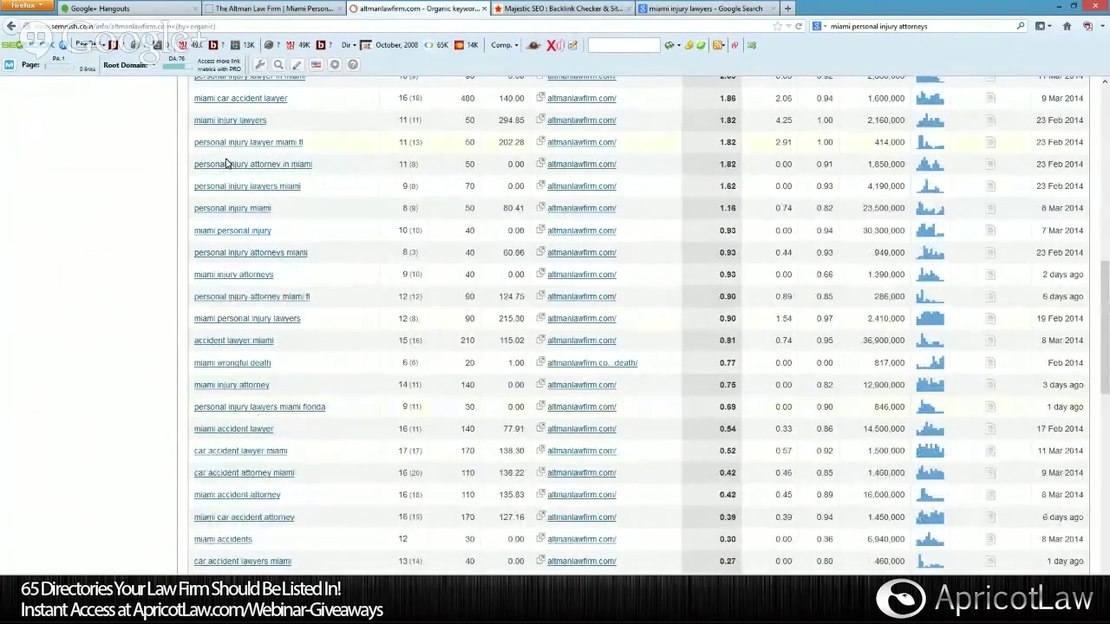
{"action": "scroll", "coordinate": [236, 269], "scroll_direction": "down", "scroll_amount": 5}
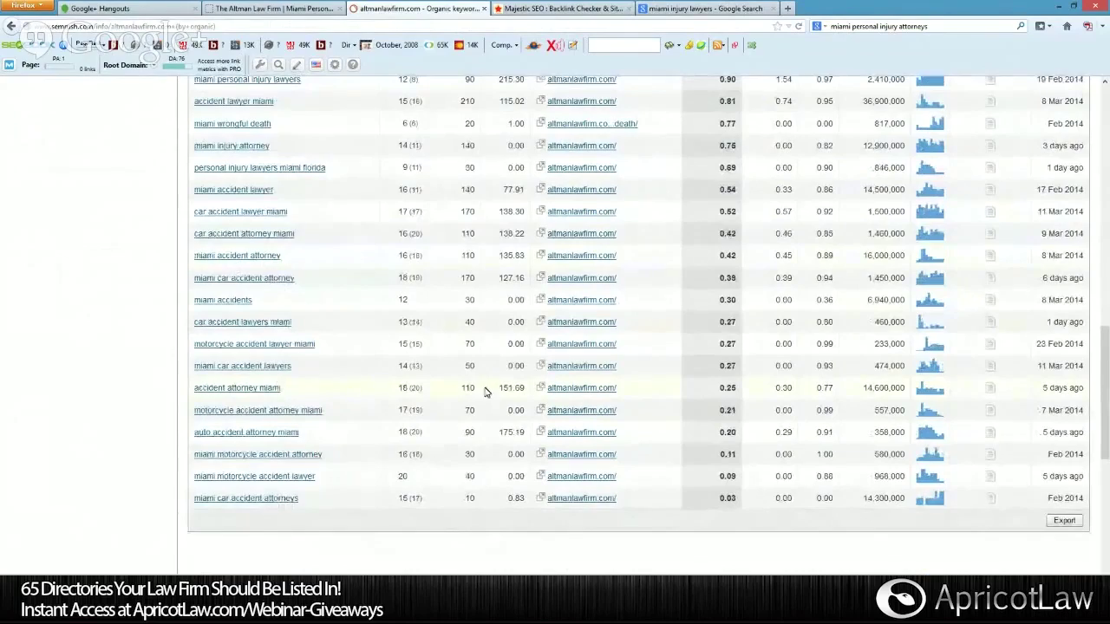
{"action": "scroll", "coordinate": [448, 255], "scroll_direction": "up", "scroll_amount": 4}
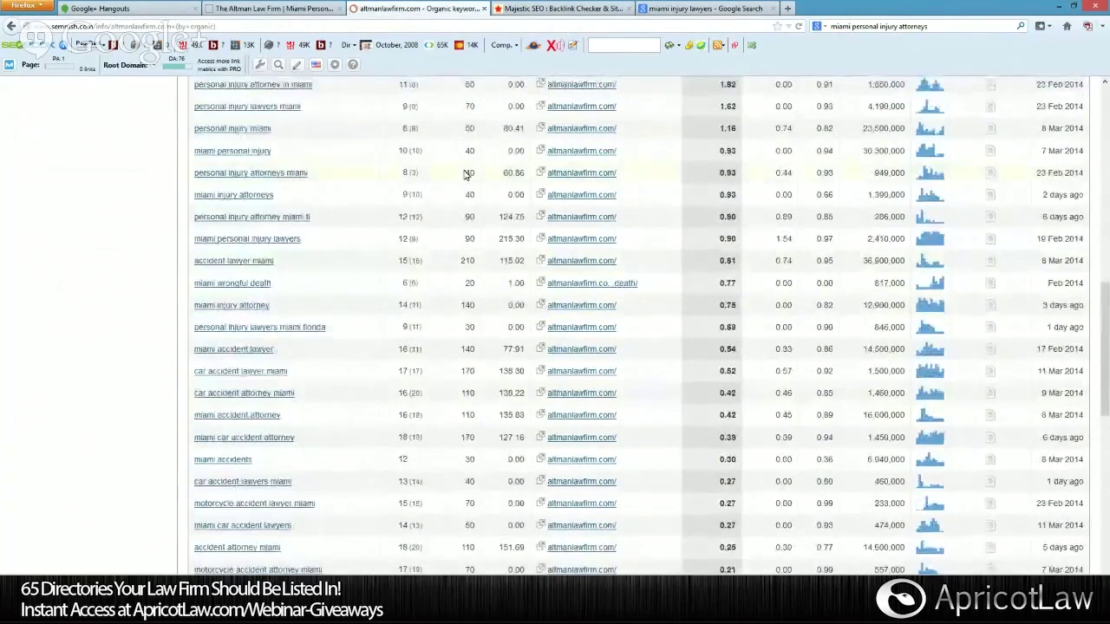
{"action": "scroll", "coordinate": [465, 174], "scroll_direction": "up", "scroll_amount": 6}
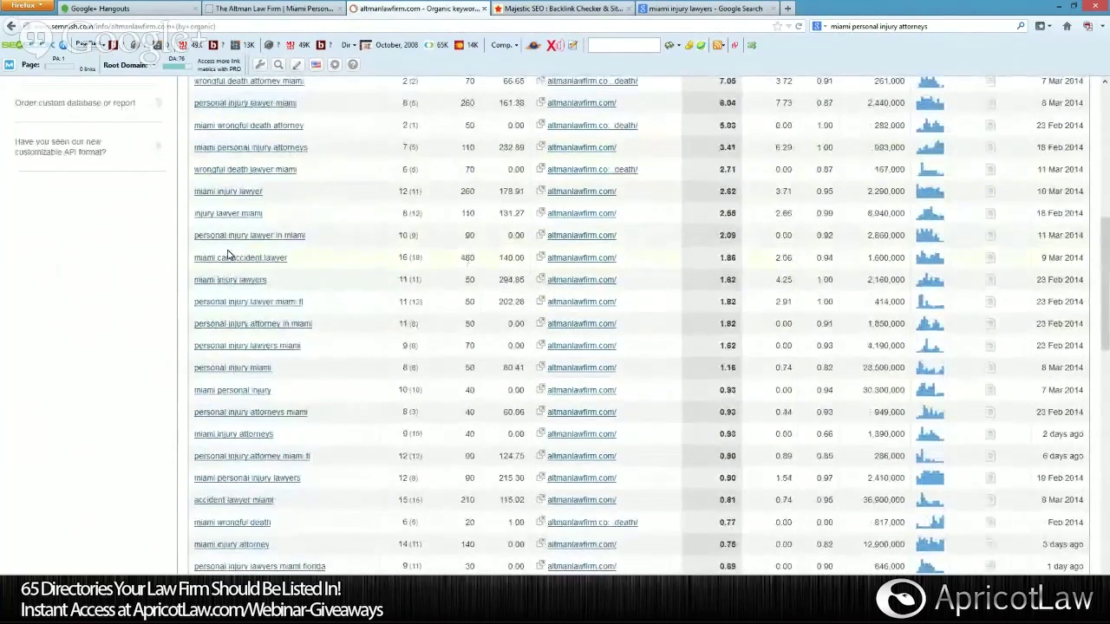
{"action": "scroll", "coordinate": [468, 258], "scroll_direction": "up", "scroll_amount": 4}
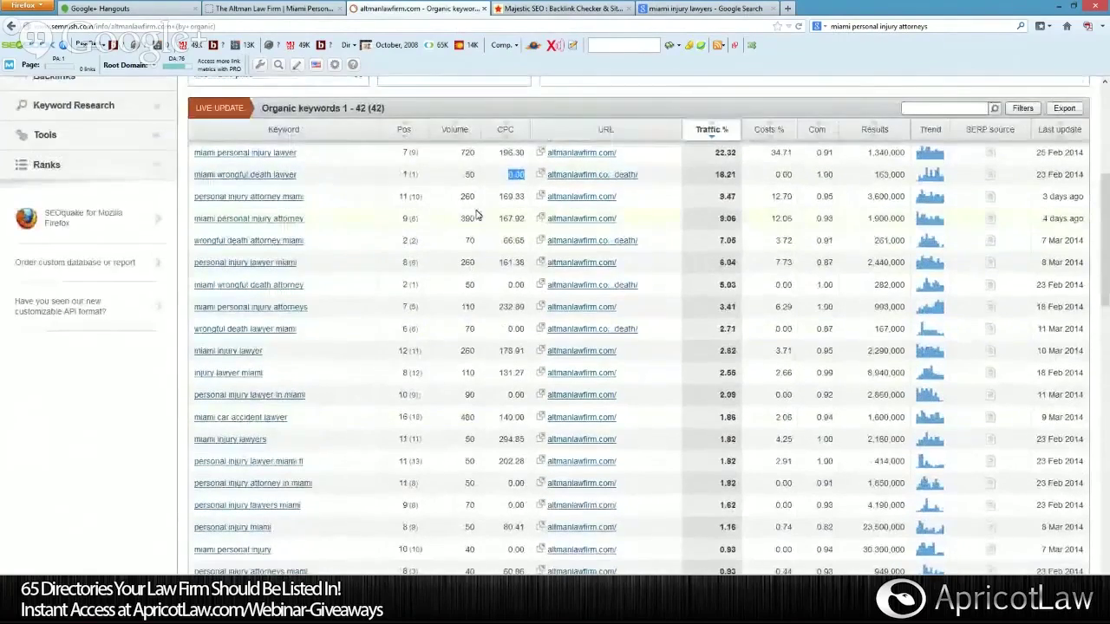
{"action": "scroll", "coordinate": [476, 206], "scroll_direction": "down", "scroll_amount": 14}
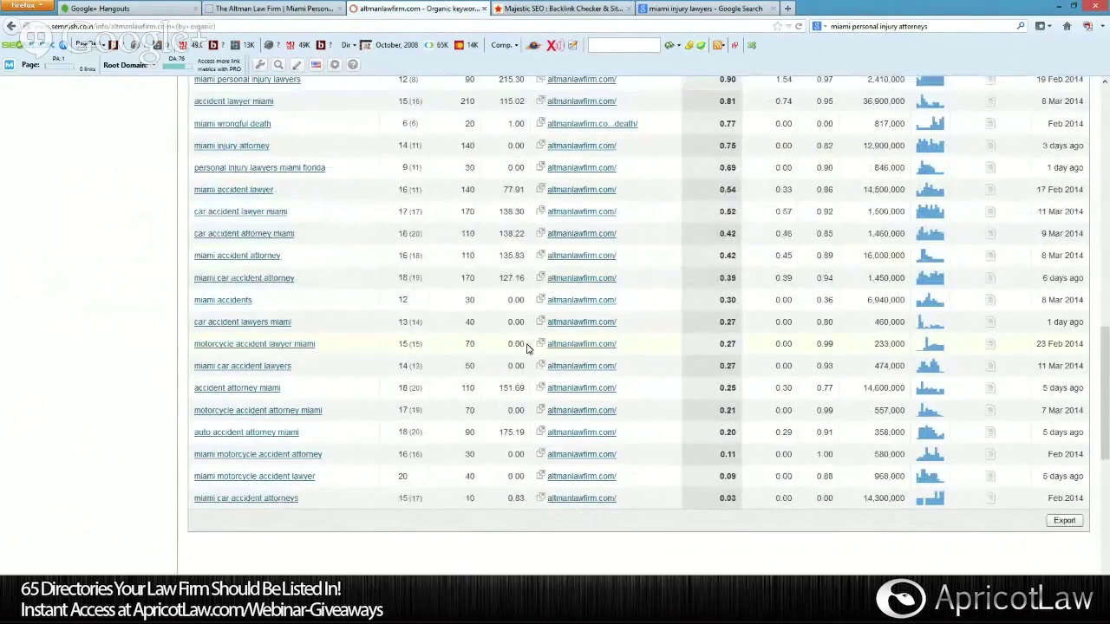
{"action": "double_click", "coordinate": [470, 343]}
{"action": "scroll", "coordinate": [278, 506], "scroll_direction": "up", "scroll_amount": 5}
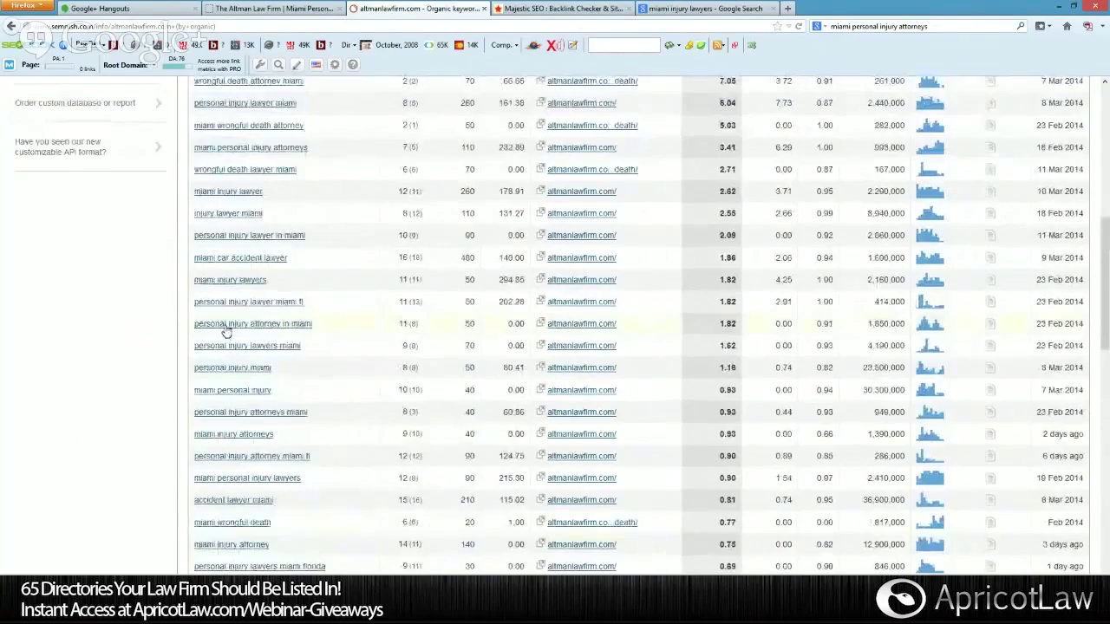
{"action": "scroll", "coordinate": [227, 334], "scroll_direction": "up", "scroll_amount": 2}
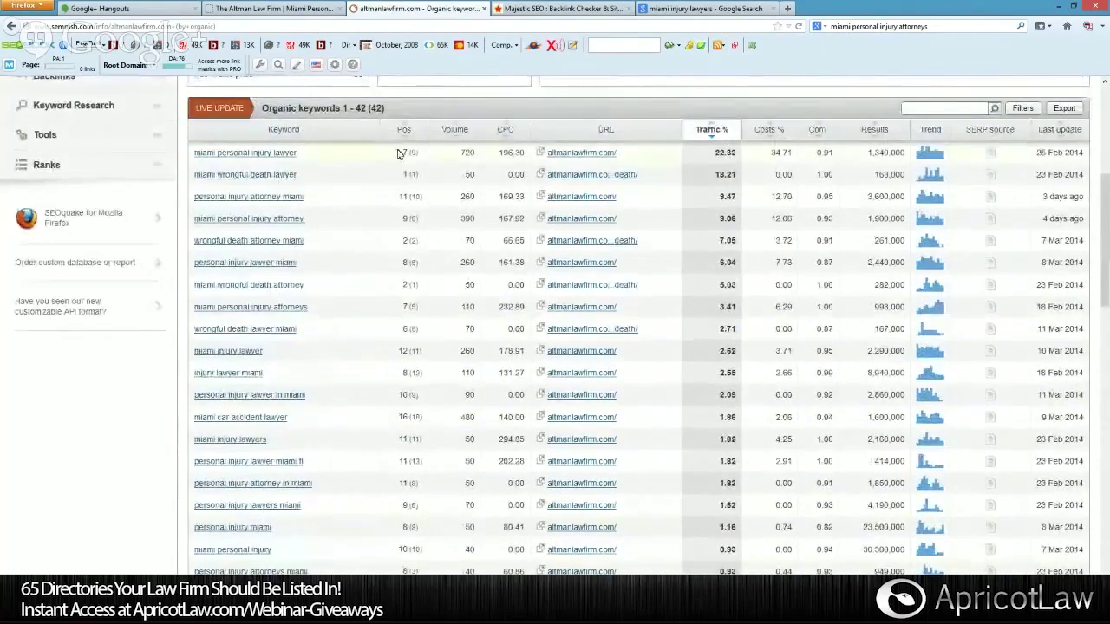
{"action": "scroll", "coordinate": [397, 153], "scroll_direction": "up", "scroll_amount": 4}
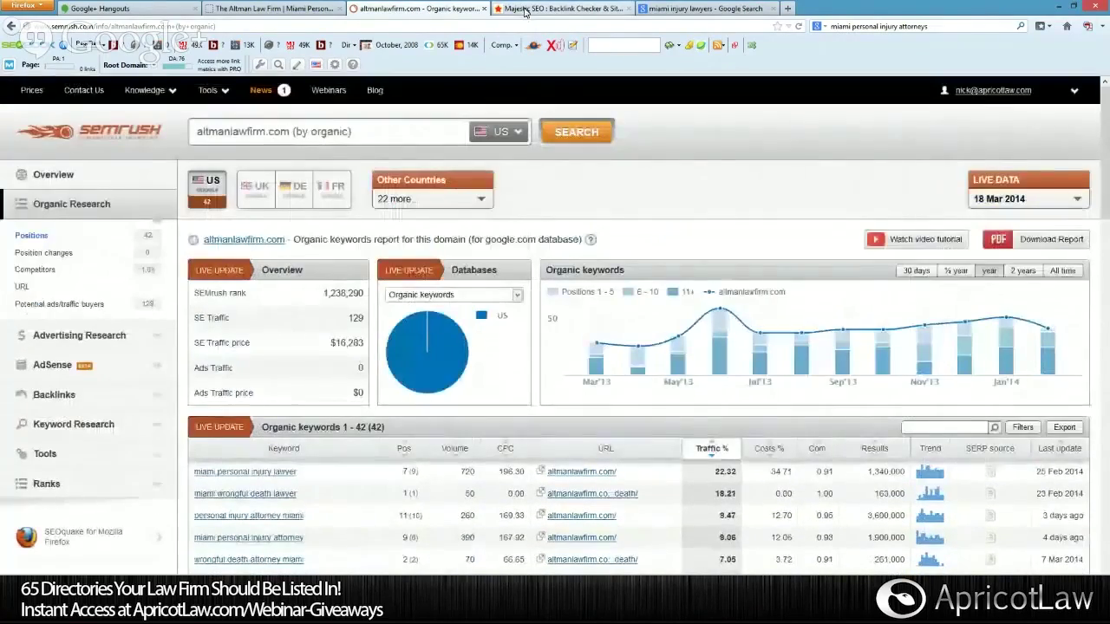
Carry altmanlawfirm.com from SEMrush's search box into Majestic SEO's domain field.
{"action": "left_click", "coordinate": [291, 131]}
{"action": "key", "text": "ctrl+c"}
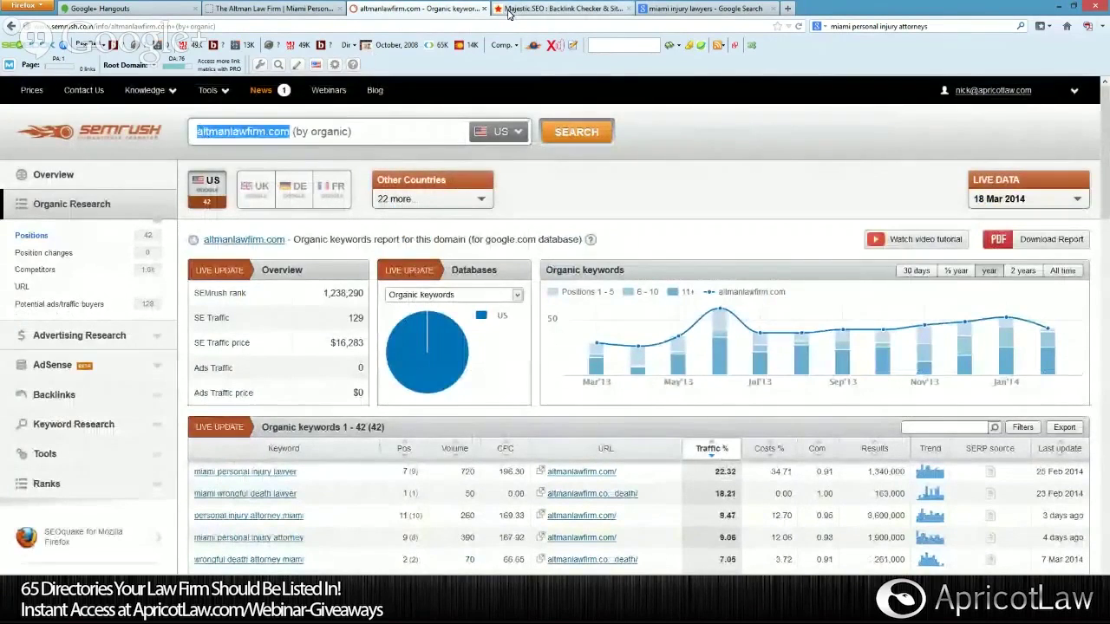
{"action": "left_click", "coordinate": [506, 12]}
{"action": "left_click", "coordinate": [513, 164]}
{"action": "key", "text": "ctrl+v"}
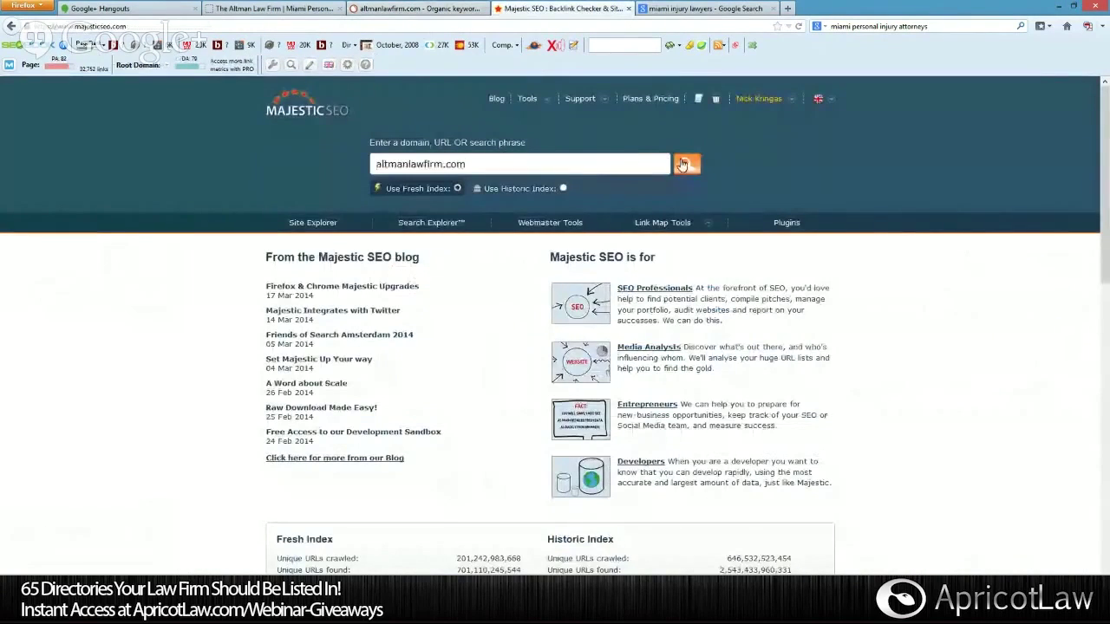
Run Site Explorer on altmanlawfirm.com and review its summary (18 backlinks, 8 referring domains), backlinks and pages.
{"action": "left_click", "coordinate": [687, 164]}
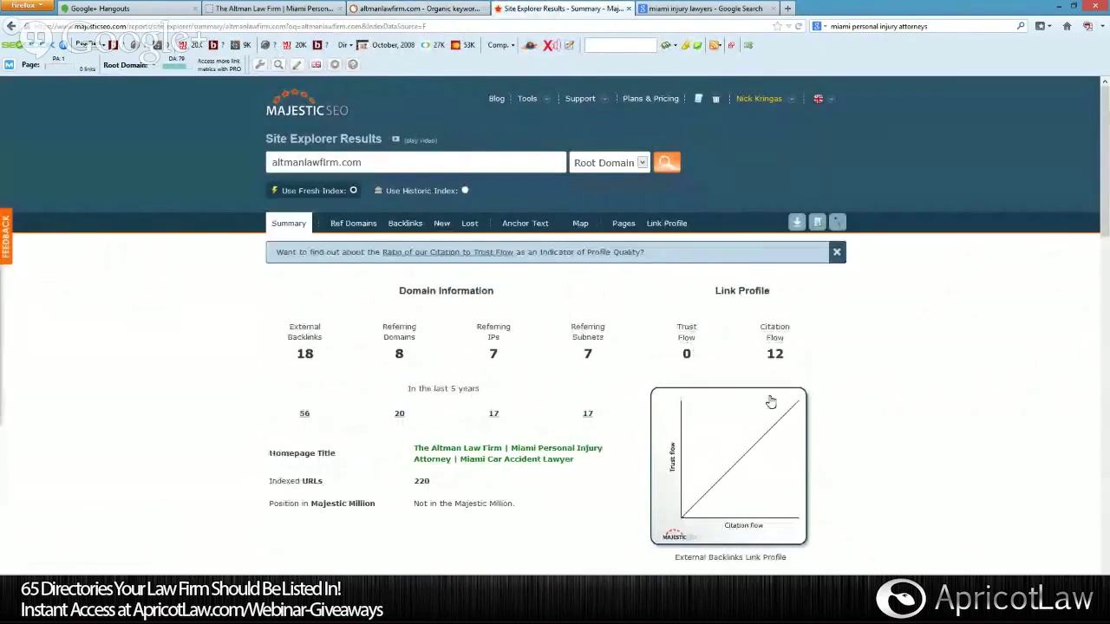
{"action": "scroll", "coordinate": [799, 451], "scroll_direction": "down", "scroll_amount": 5}
{"action": "scroll", "coordinate": [799, 451], "scroll_direction": "down", "scroll_amount": 1}
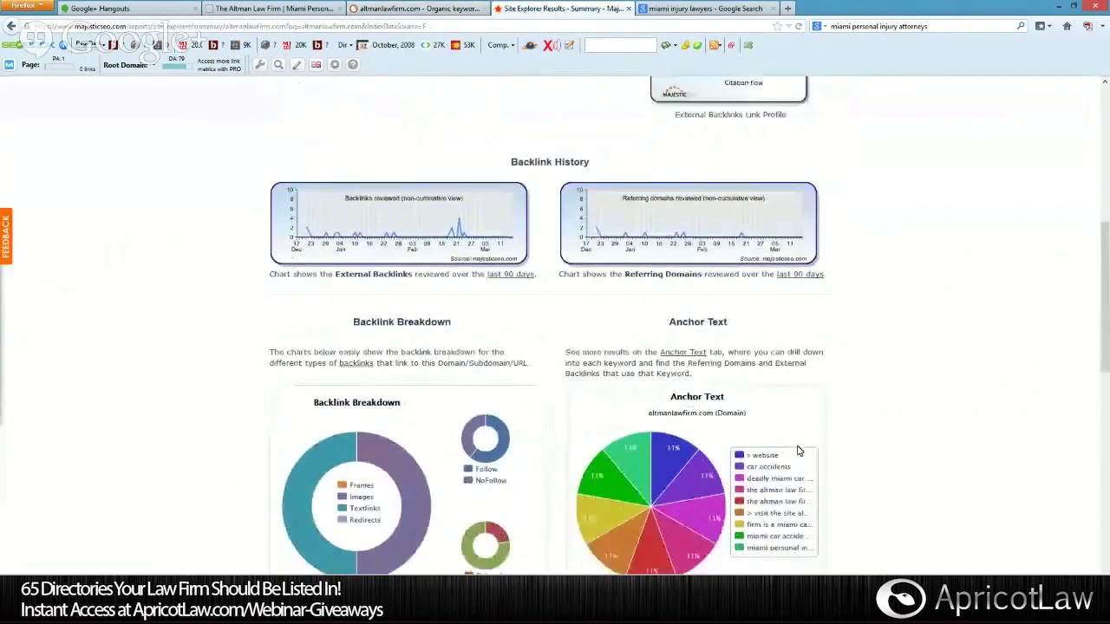
{"action": "scroll", "coordinate": [688, 448], "scroll_direction": "down", "scroll_amount": 4}
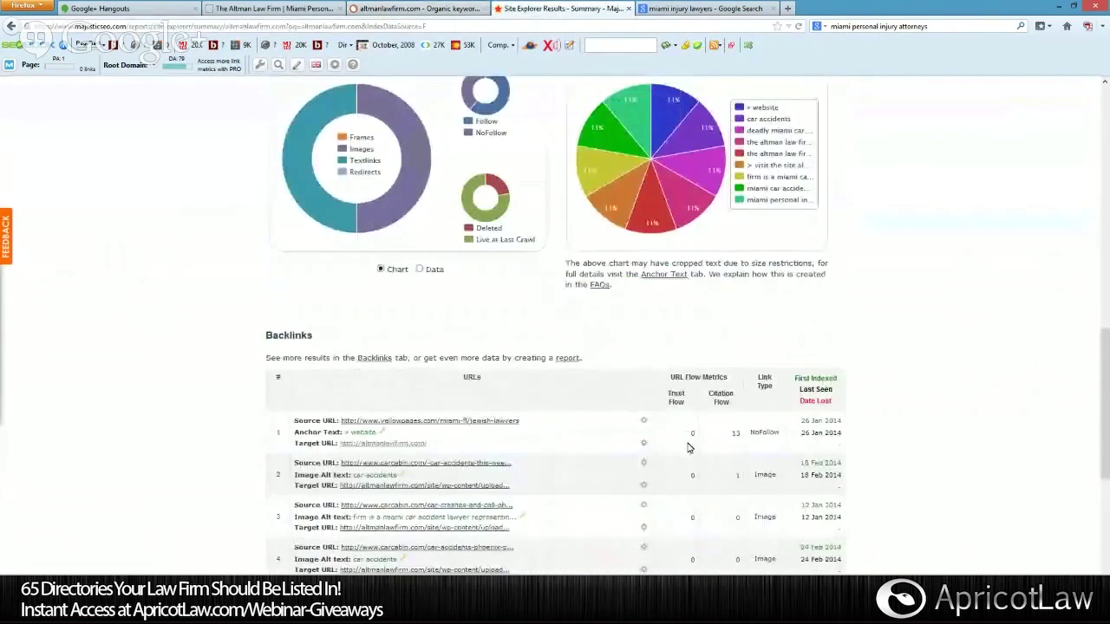
{"action": "scroll", "coordinate": [688, 447], "scroll_direction": "down", "scroll_amount": 1}
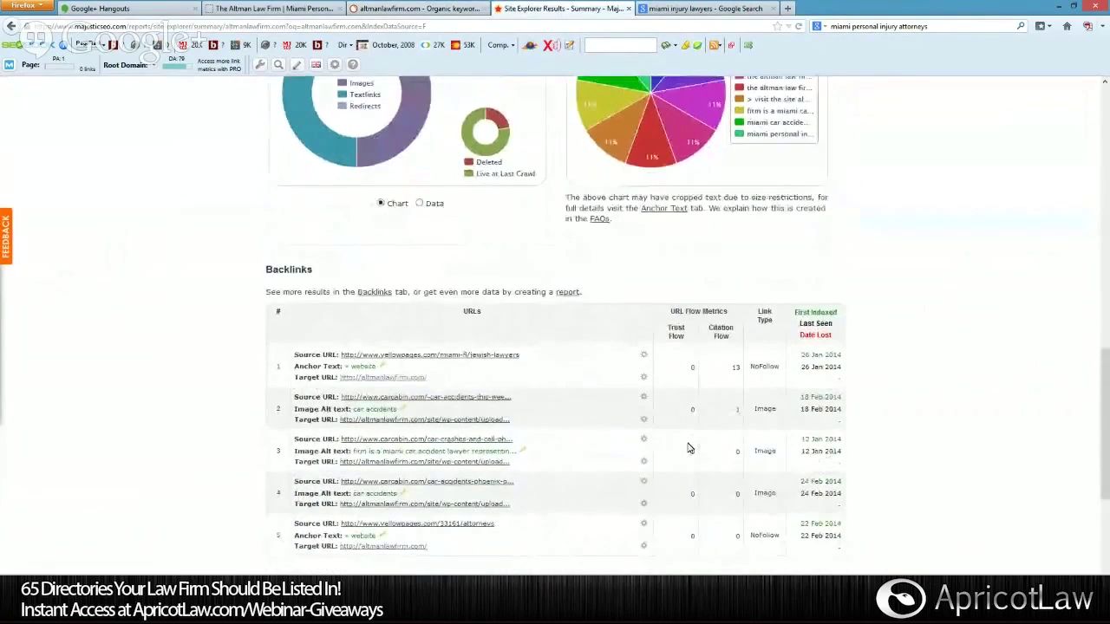
{"action": "scroll", "coordinate": [687, 447], "scroll_direction": "down", "scroll_amount": 1}
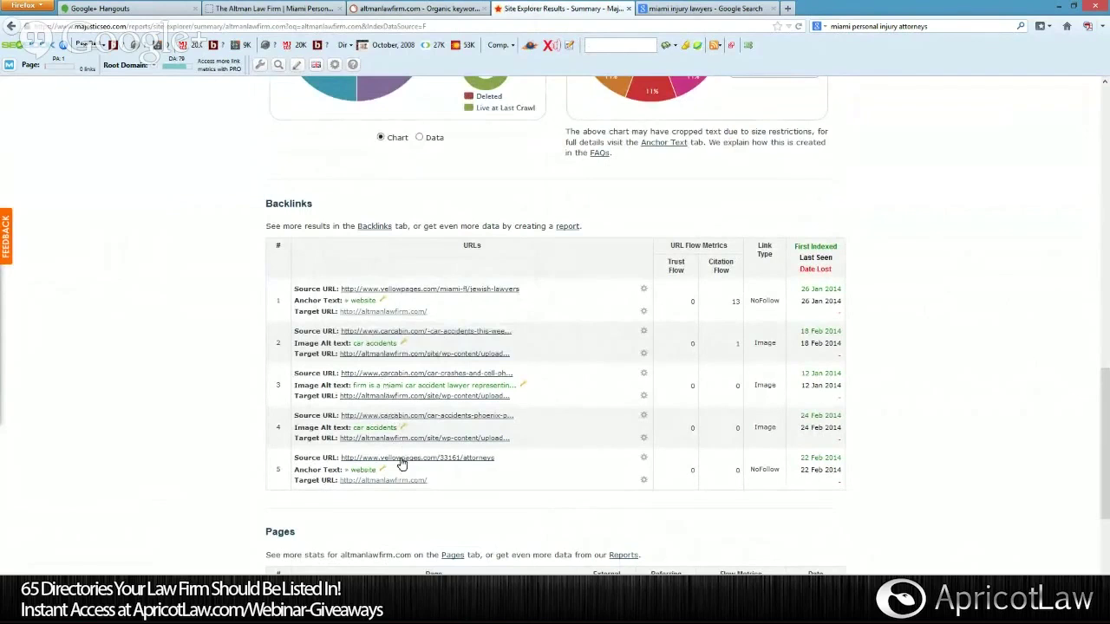
{"action": "scroll", "coordinate": [421, 456], "scroll_direction": "down", "scroll_amount": 5}
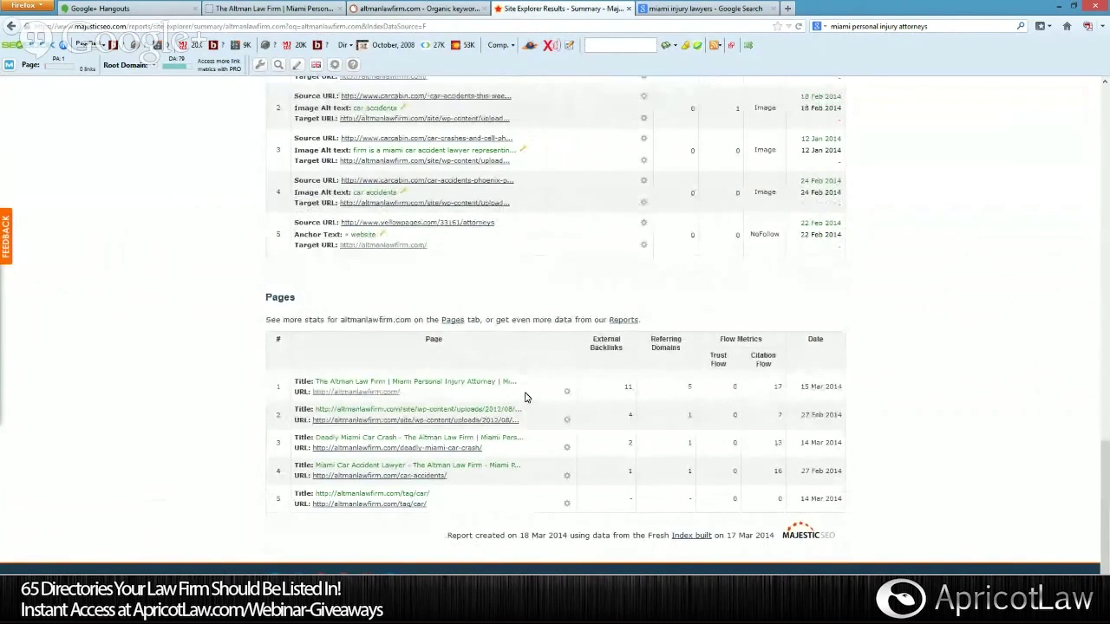
{"action": "scroll", "coordinate": [524, 398], "scroll_direction": "up", "scroll_amount": 5}
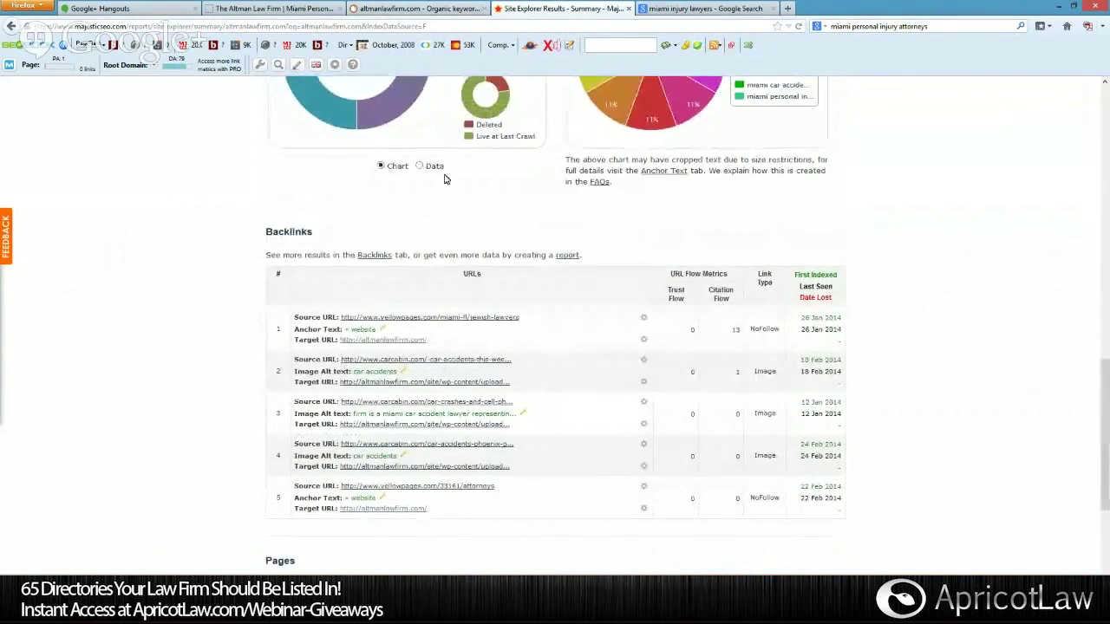
{"action": "scroll", "coordinate": [447, 179], "scroll_direction": "up", "scroll_amount": 6}
Bring the Altman Law Firm homepage tab to the front and dismiss the toolbar context menu.
{"action": "left_click", "coordinate": [401, 10]}
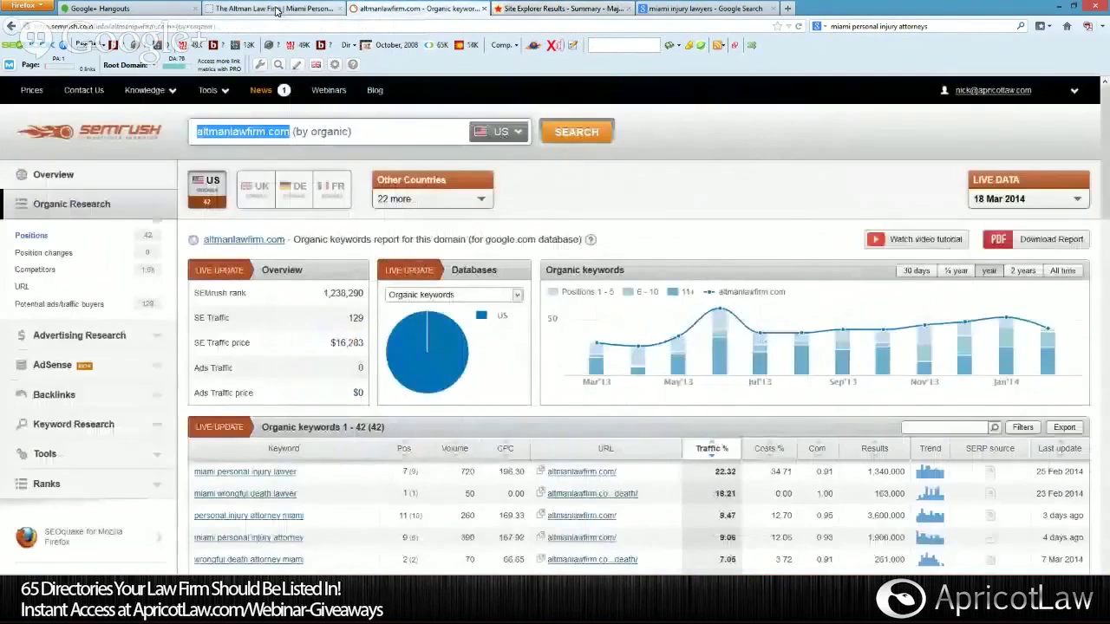
{"action": "left_click", "coordinate": [273, 9]}
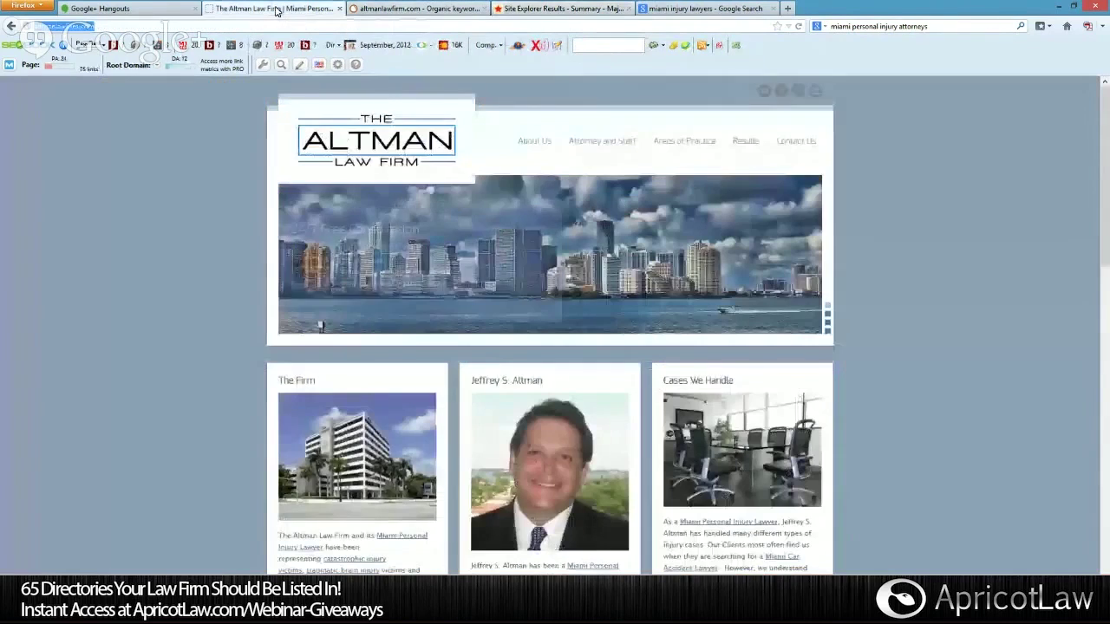
{"action": "right_click", "coordinate": [830, 57]}
{"action": "left_click", "coordinate": [871, 140]}
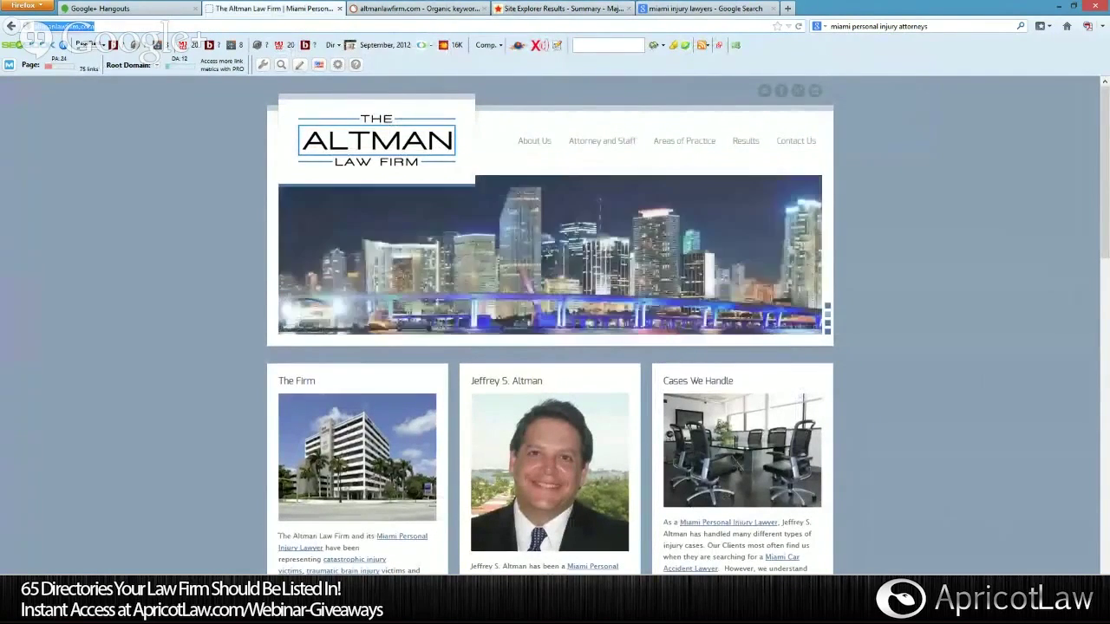
Dismiss the page context menu, then show the Firefox taskbar window previews and close them.
{"action": "right_click", "coordinate": [123, 350]}
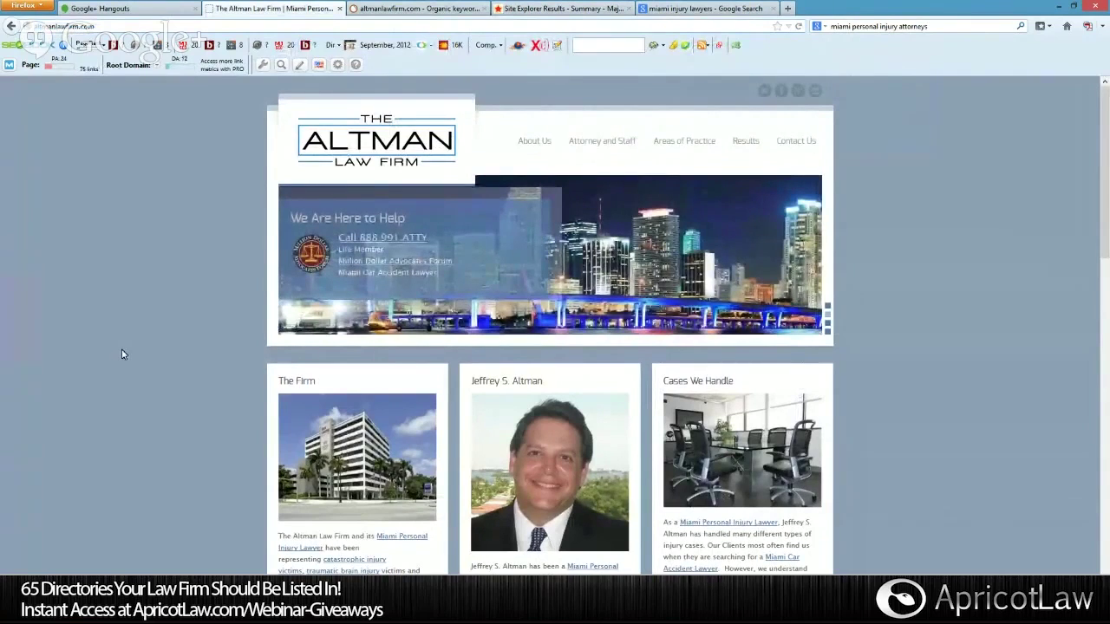
{"action": "left_click", "coordinate": [173, 271]}
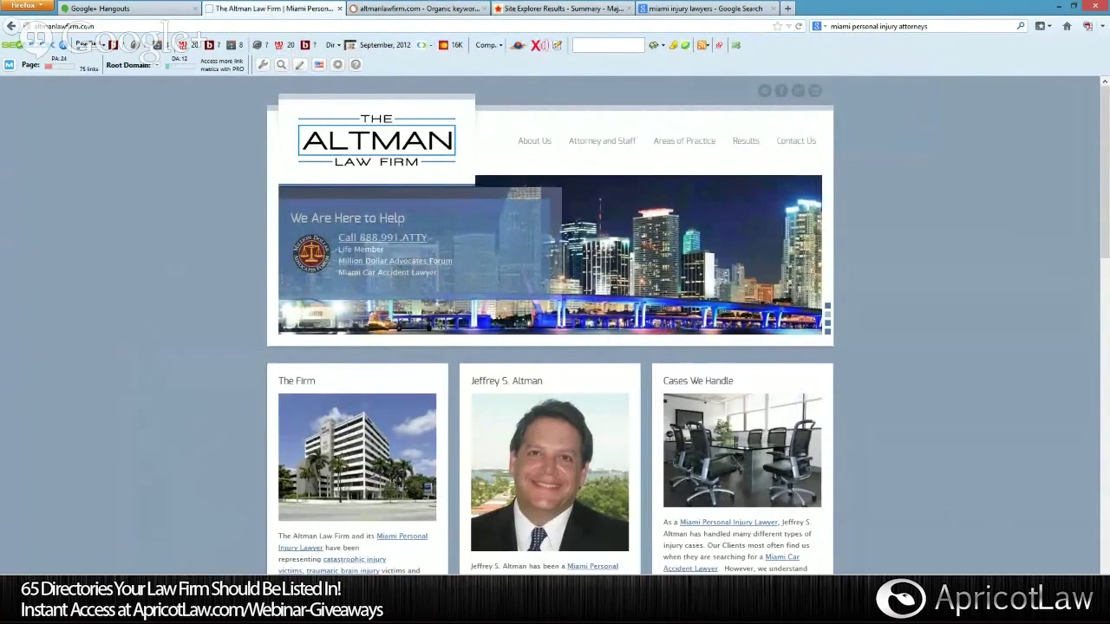
{"action": "right_click", "coordinate": [118, 607]}
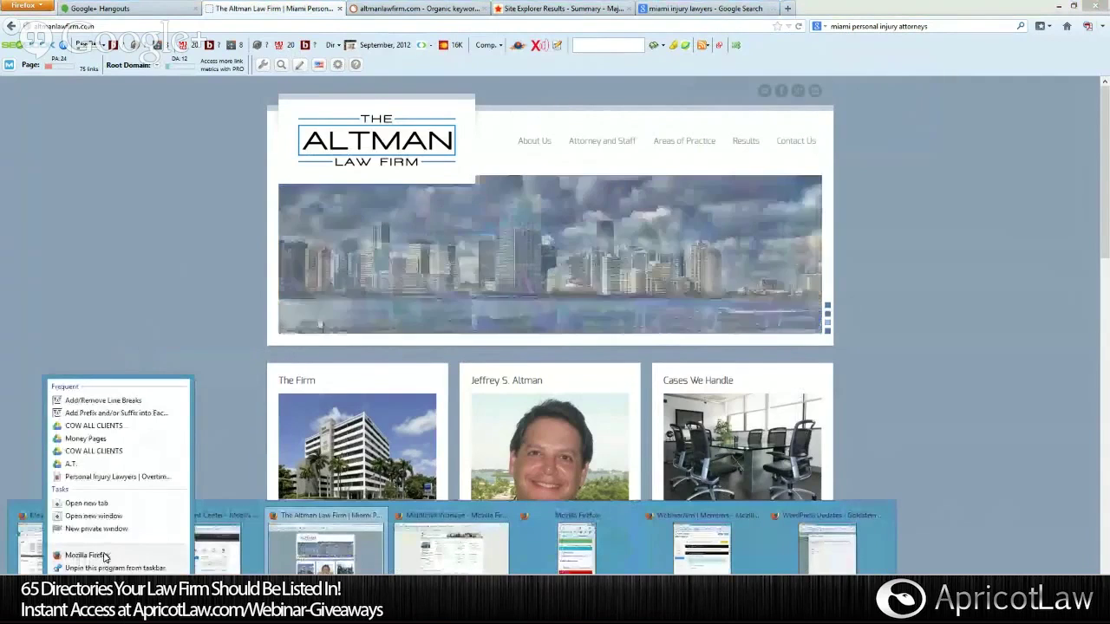
{"action": "key", "text": "Escape"}
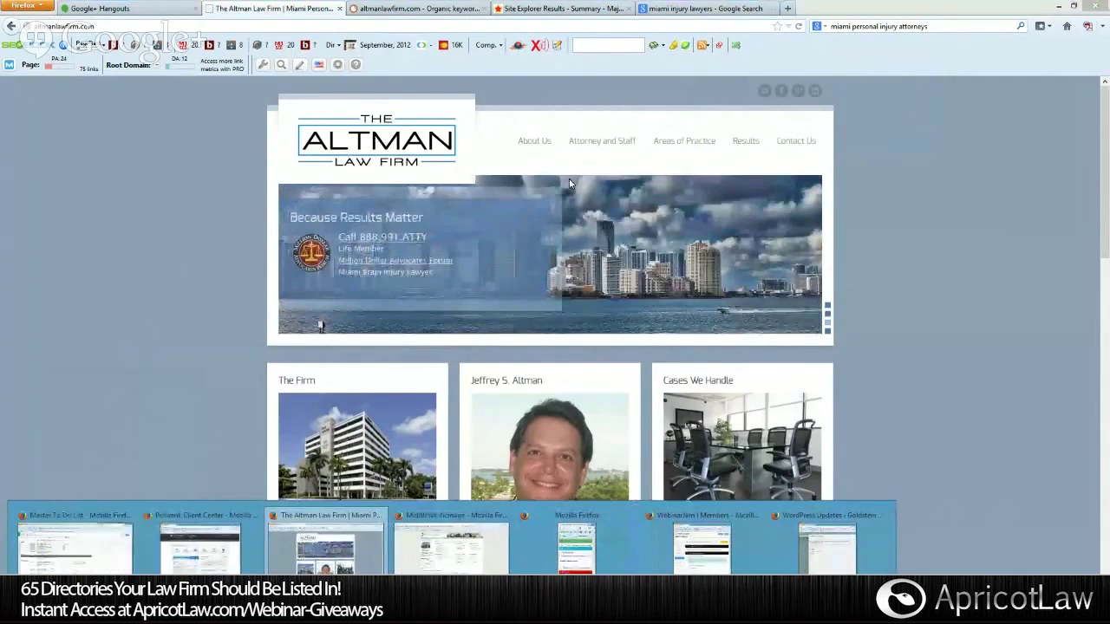
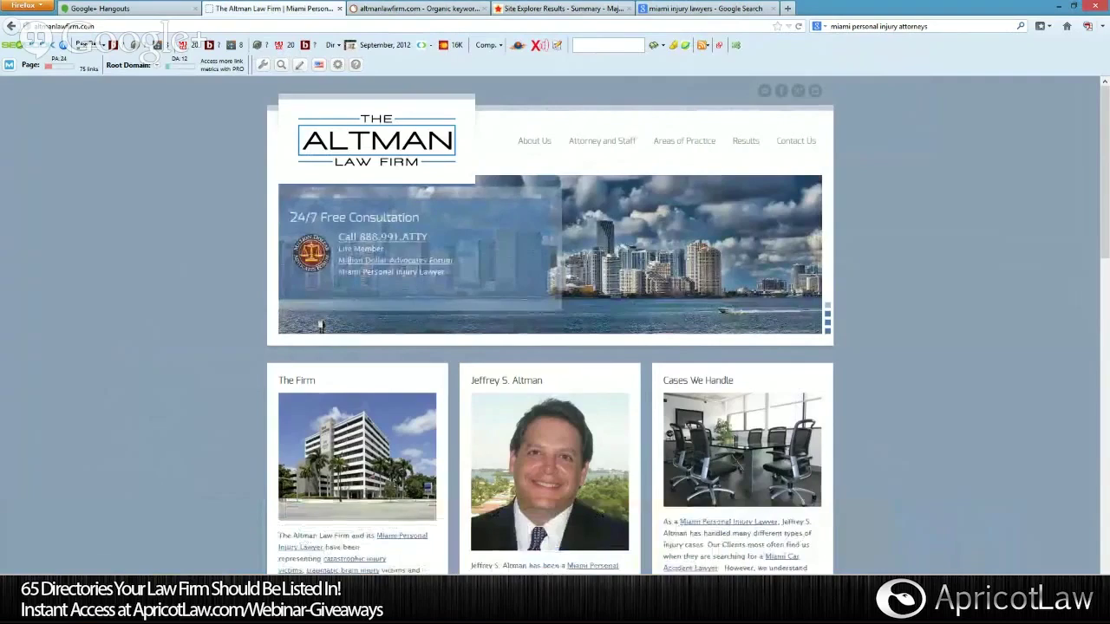
Scroll the Altman home page to Recent Posts, then switch to Market Samurai's competition results.
{"action": "scroll", "coordinate": [510, 468], "scroll_direction": "down", "scroll_amount": 4}
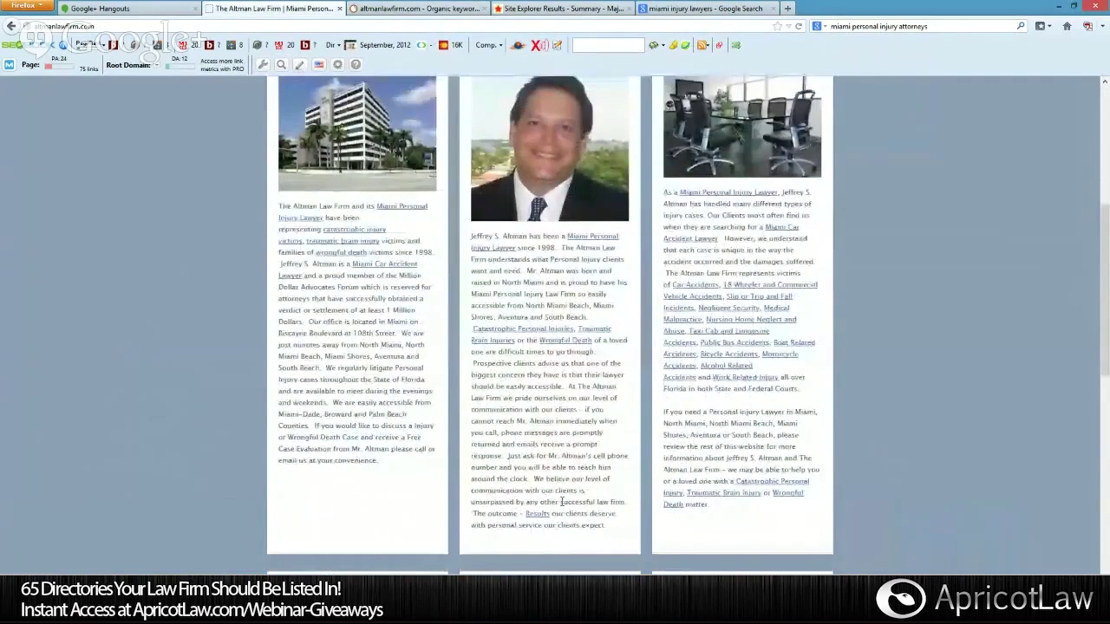
{"action": "scroll", "coordinate": [581, 488], "scroll_direction": "down", "scroll_amount": 4}
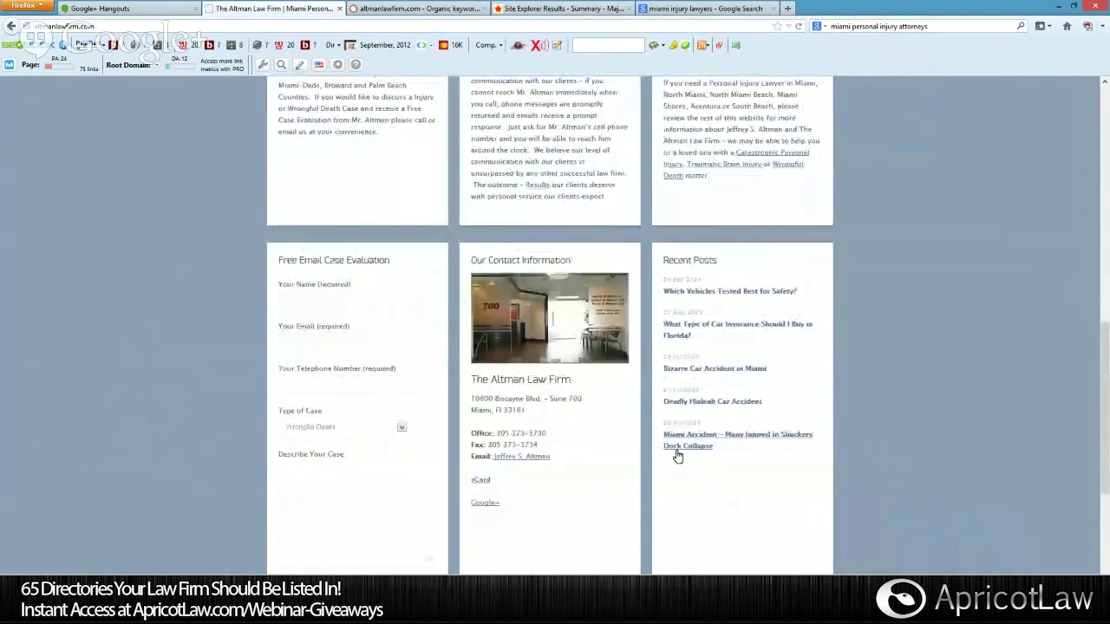
{"action": "scroll", "coordinate": [676, 454], "scroll_direction": "down", "scroll_amount": 3}
{"action": "scroll", "coordinate": [677, 454], "scroll_direction": "up", "scroll_amount": 5}
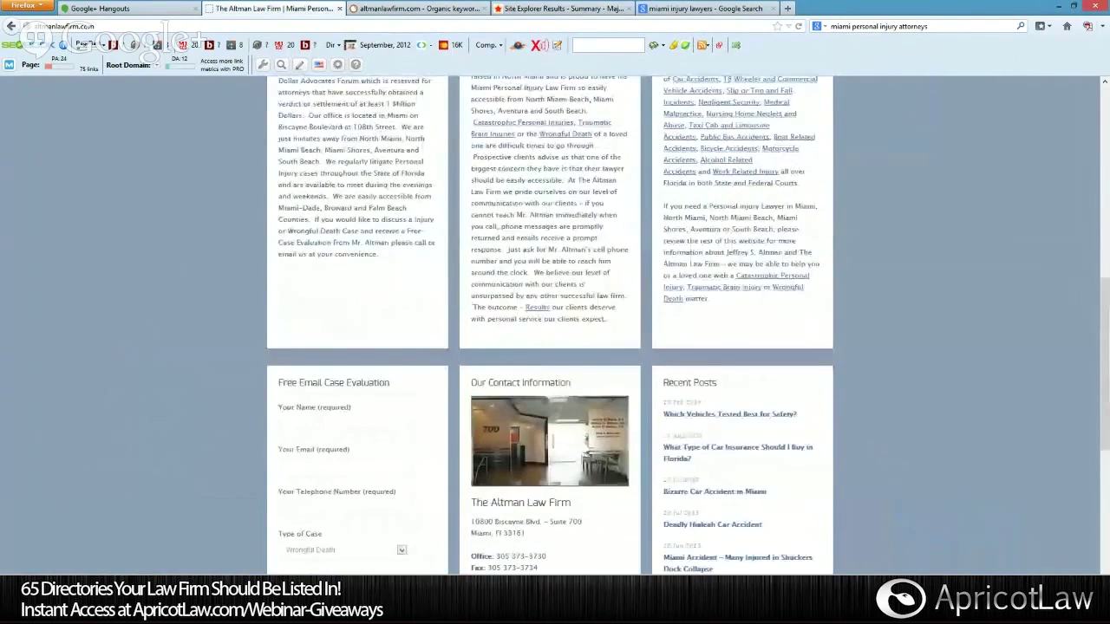
{"action": "key", "text": "alt+Tab"}
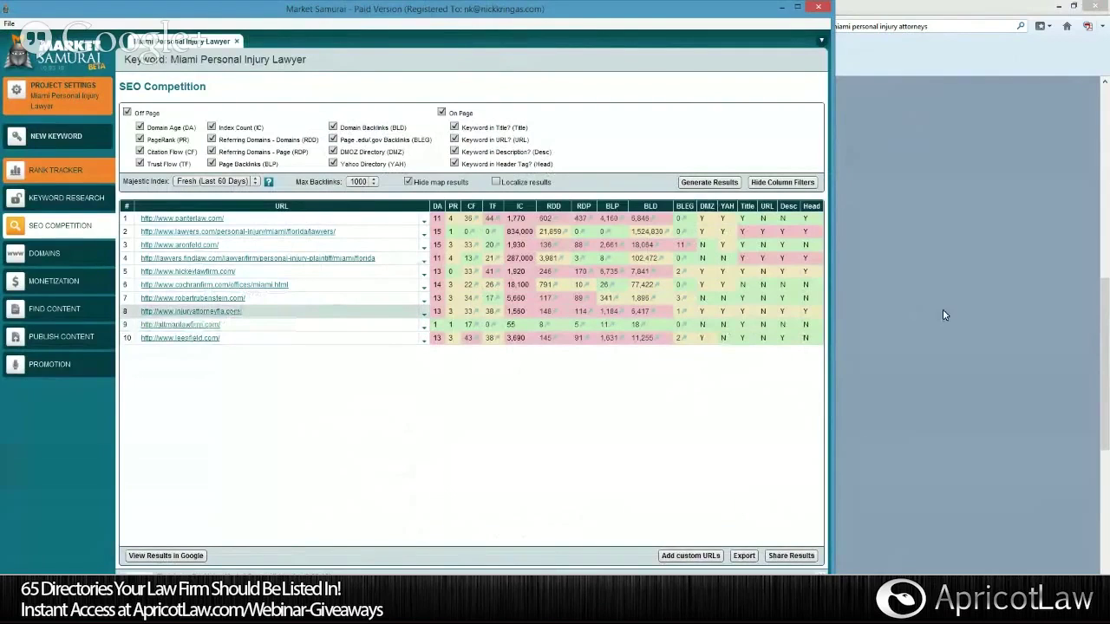
Bring the Altman site in Firefox forward, then go back to the Market Samurai competition table.
{"action": "left_click", "coordinate": [910, 308]}
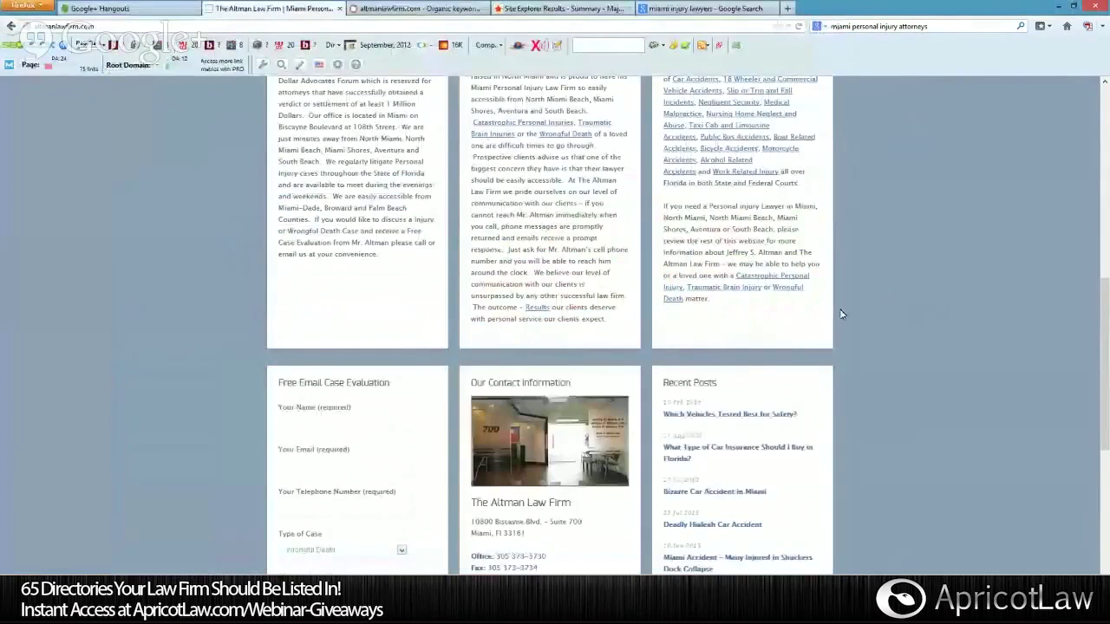
{"action": "scroll", "coordinate": [812, 328], "scroll_direction": "down", "scroll_amount": 2}
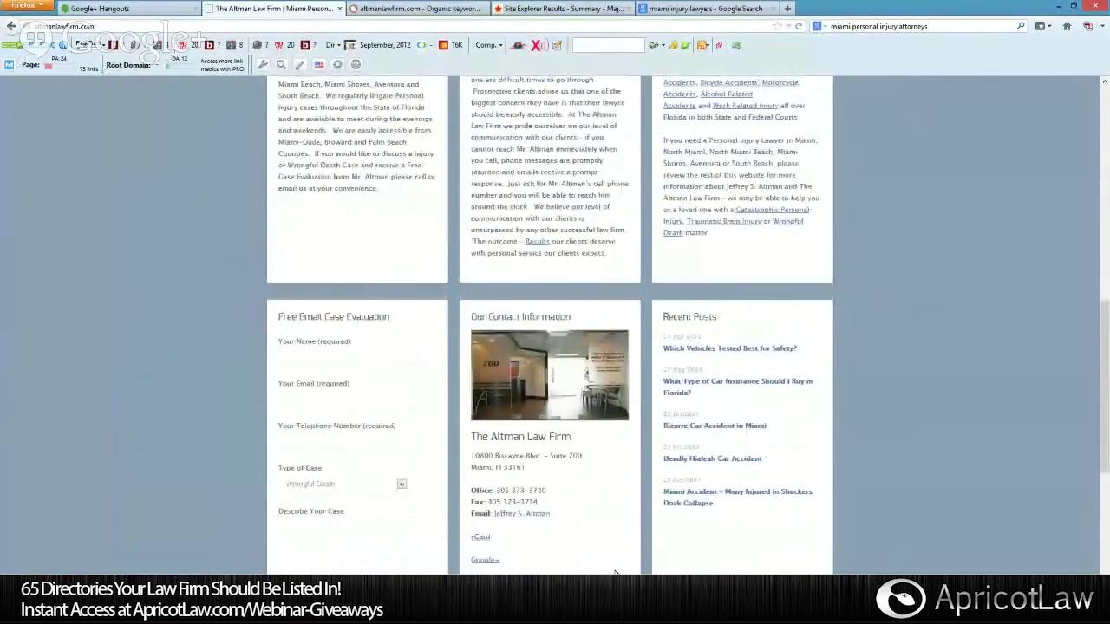
{"action": "key", "text": "alt+Tab"}
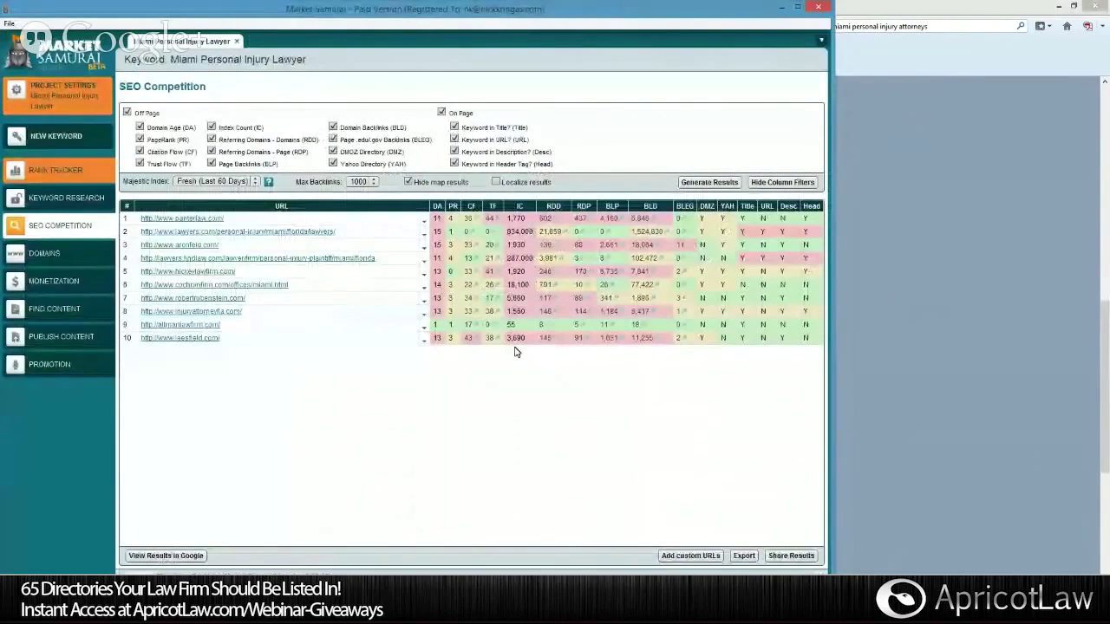
Return to the Altman home page and scroll to its contact form and Recent Posts.
{"action": "left_click", "coordinate": [868, 325]}
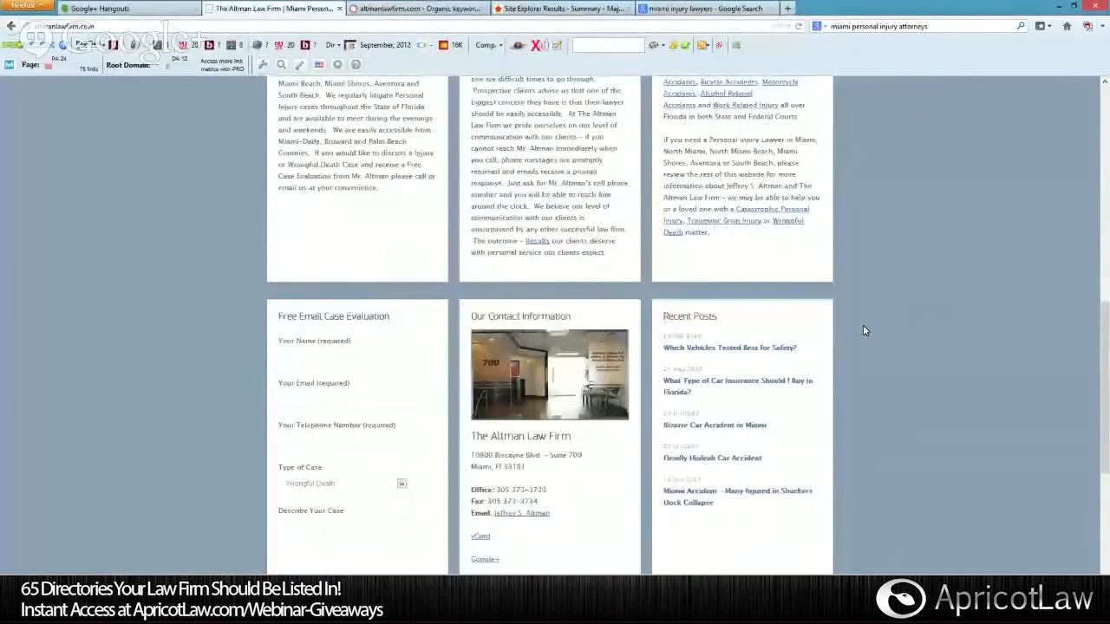
{"action": "scroll", "coordinate": [845, 336], "scroll_direction": "up", "scroll_amount": 1}
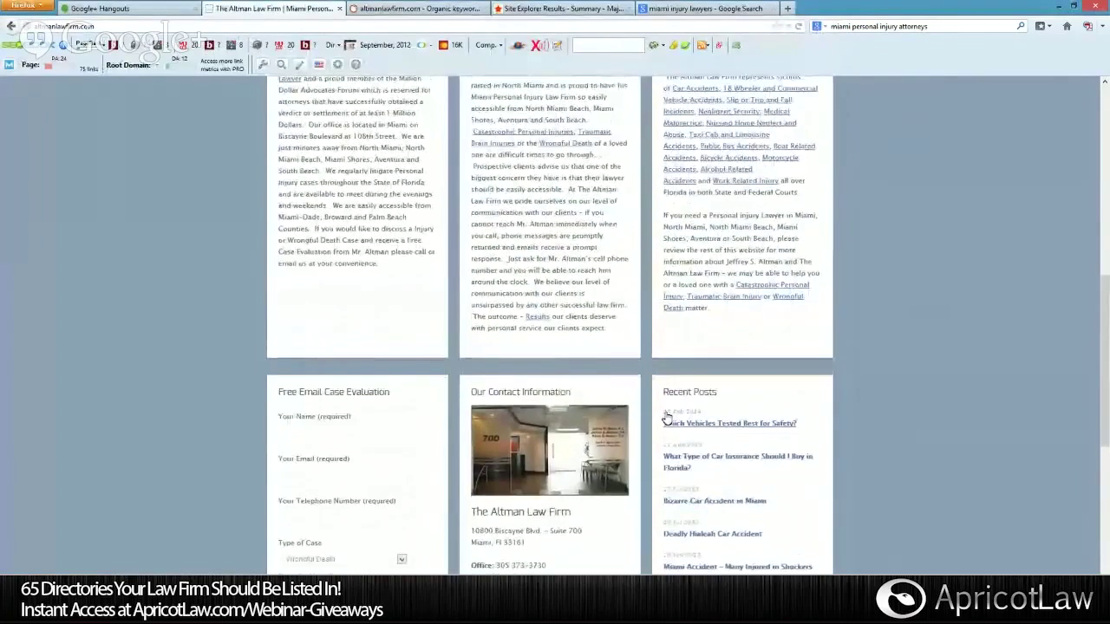
{"action": "scroll", "coordinate": [666, 419], "scroll_direction": "up", "scroll_amount": 10}
{"action": "mouse_move", "coordinate": [679, 158]}
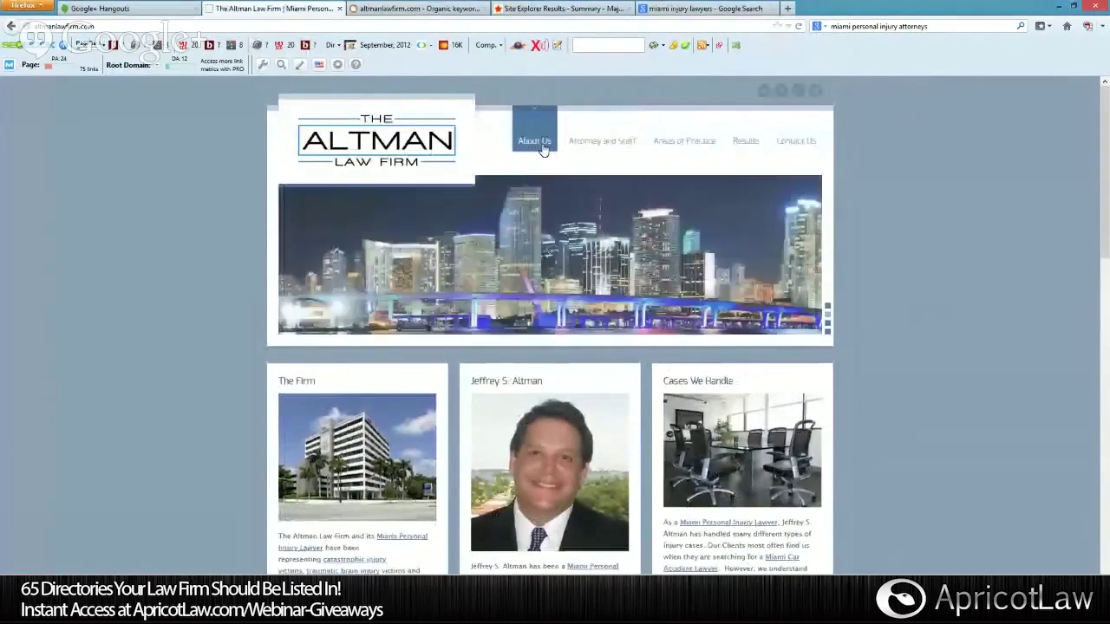
{"action": "scroll", "coordinate": [543, 144], "scroll_direction": "down", "scroll_amount": 5}
{"action": "scroll", "coordinate": [657, 387], "scroll_direction": "down", "scroll_amount": 4}
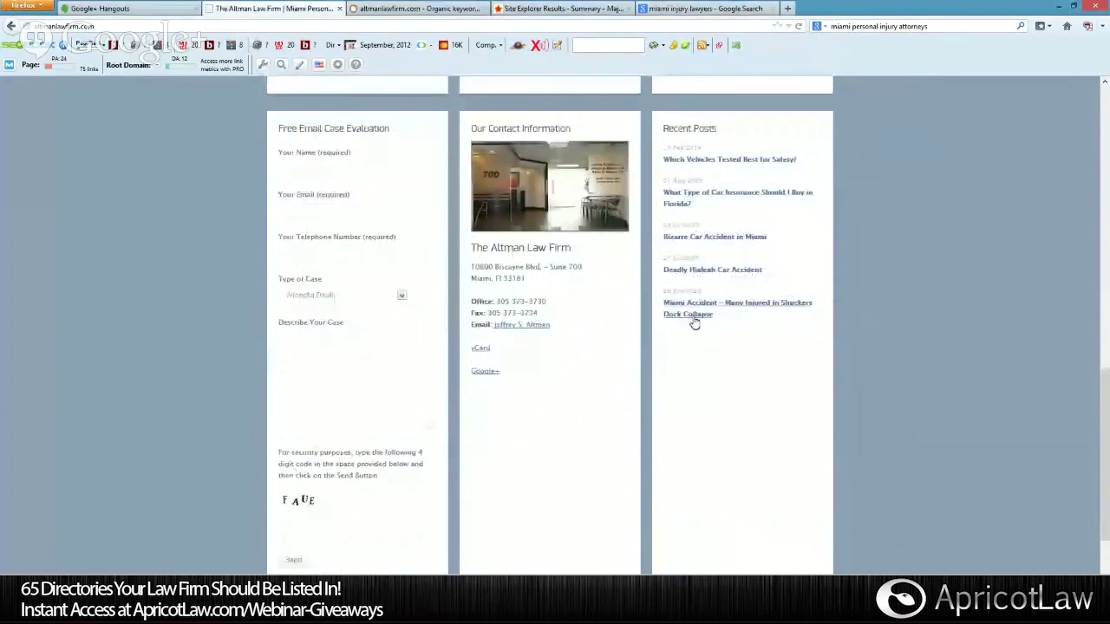
Open 'Which Vehicles Tested Best for Safety?' from Recent Posts and scroll through the article.
{"action": "left_click", "coordinate": [714, 161]}
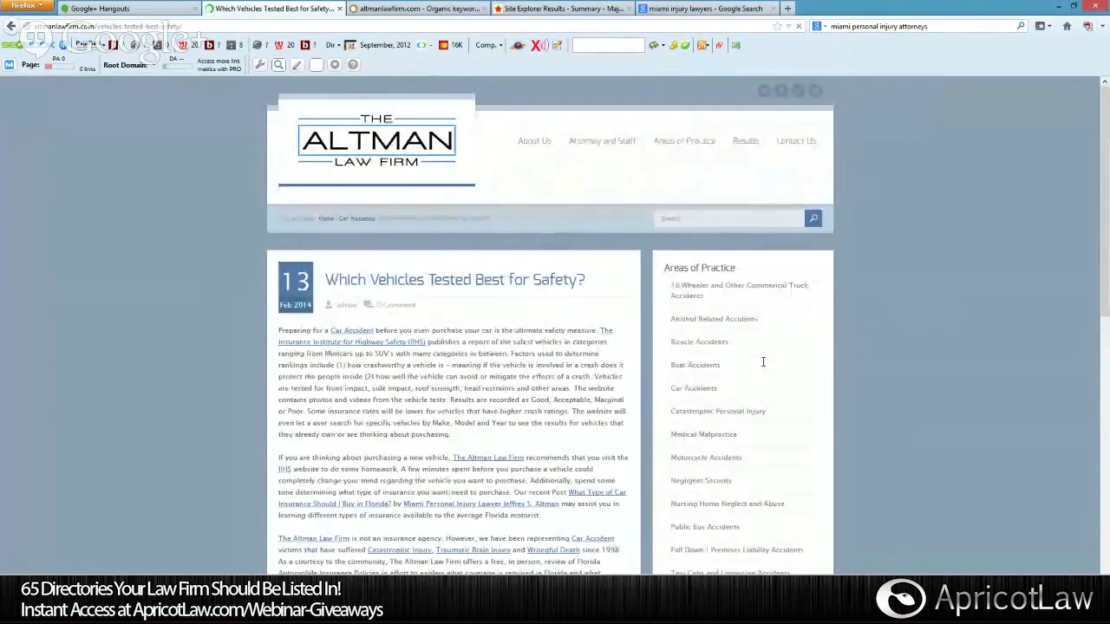
{"action": "scroll", "coordinate": [899, 358], "scroll_direction": "down", "scroll_amount": 6}
{"action": "scroll", "coordinate": [899, 358], "scroll_direction": "up", "scroll_amount": 5}
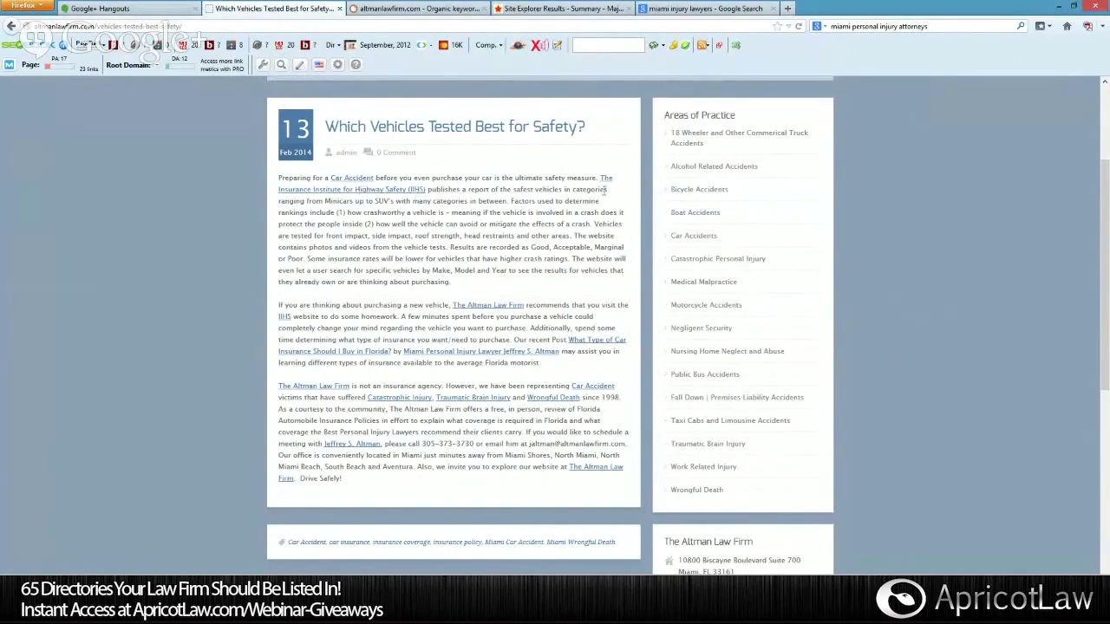
{"action": "scroll", "coordinate": [540, 362], "scroll_direction": "down", "scroll_amount": 5}
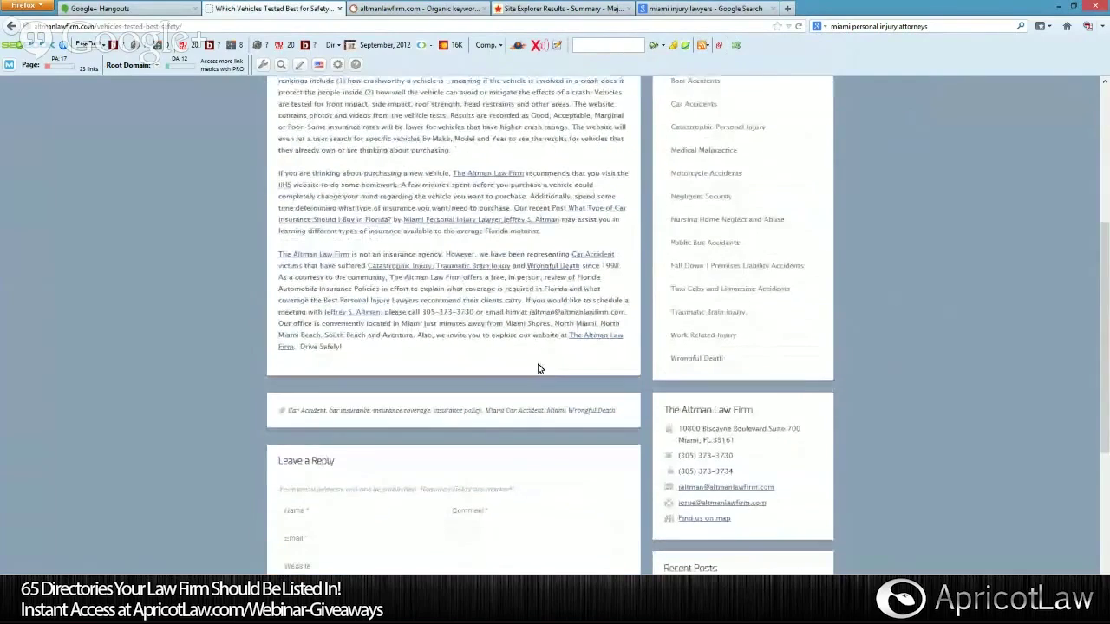
{"action": "scroll", "coordinate": [679, 359], "scroll_direction": "down", "scroll_amount": 3}
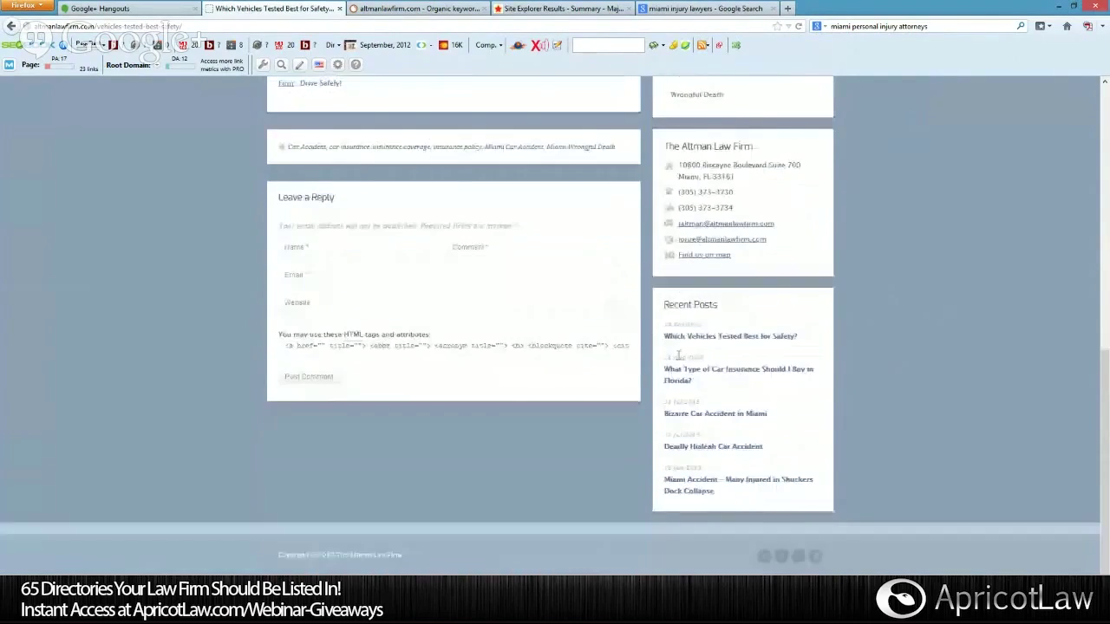
{"action": "scroll", "coordinate": [633, 359], "scroll_direction": "up", "scroll_amount": 10}
{"action": "scroll", "coordinate": [499, 209], "scroll_direction": "down", "scroll_amount": 5}
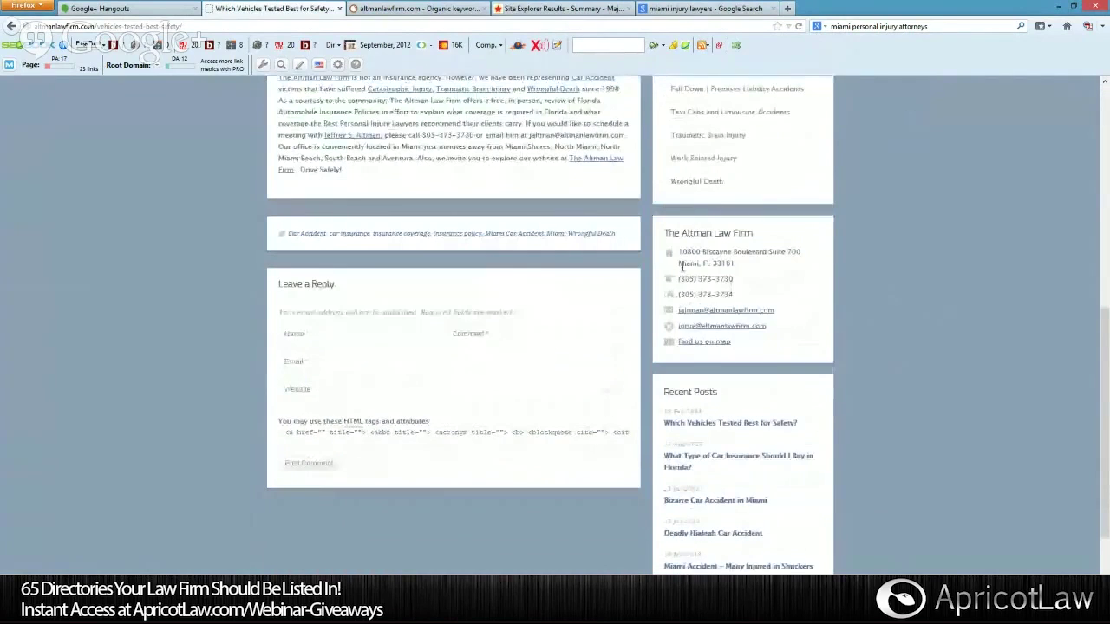
{"action": "scroll", "coordinate": [693, 334], "scroll_direction": "down", "scroll_amount": 1}
Read 'What Type of Car Insurance Should I Buy In Florida?' and follow its Florida Statute Chapter 627 link.
{"action": "left_click", "coordinate": [717, 373]}
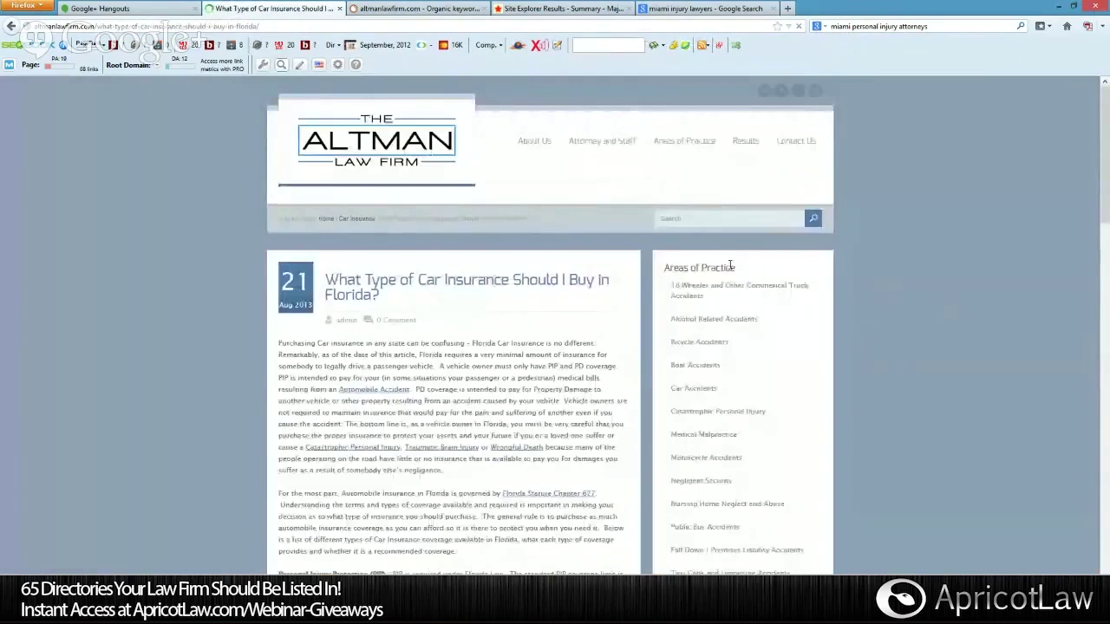
{"action": "scroll", "coordinate": [629, 279], "scroll_direction": "down", "scroll_amount": 2}
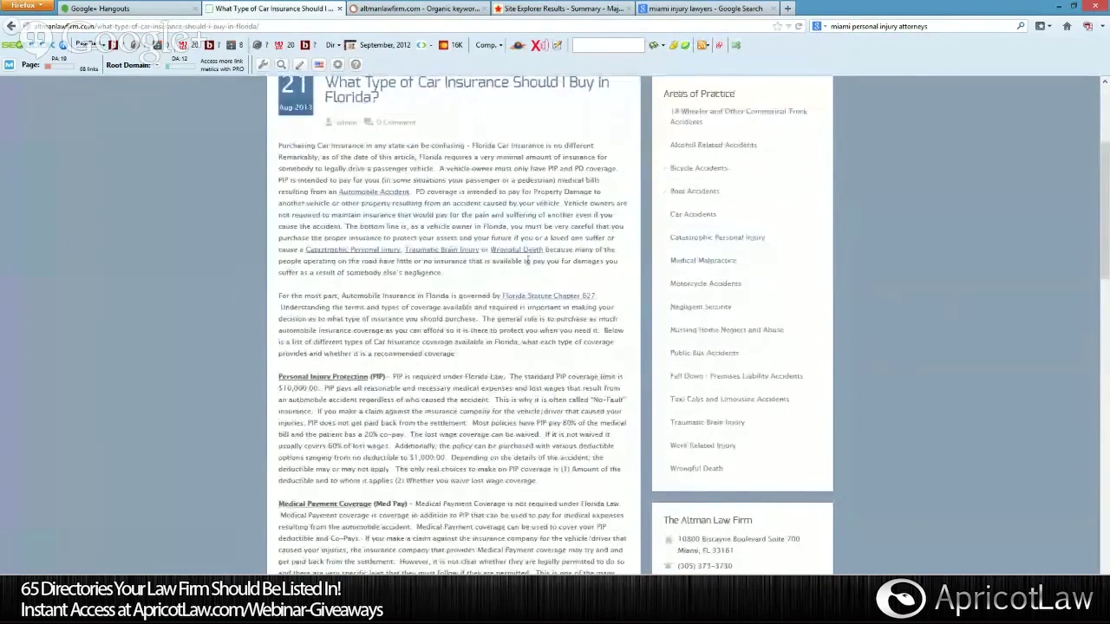
{"action": "scroll", "coordinate": [527, 260], "scroll_direction": "down", "scroll_amount": 2}
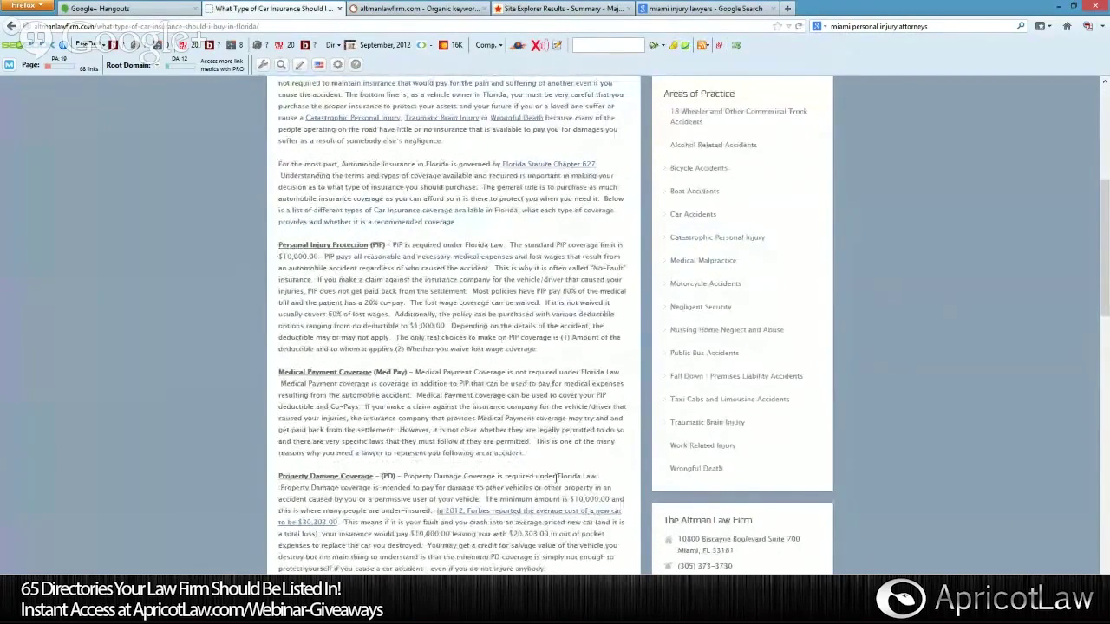
{"action": "scroll", "coordinate": [548, 472], "scroll_direction": "down", "scroll_amount": 10}
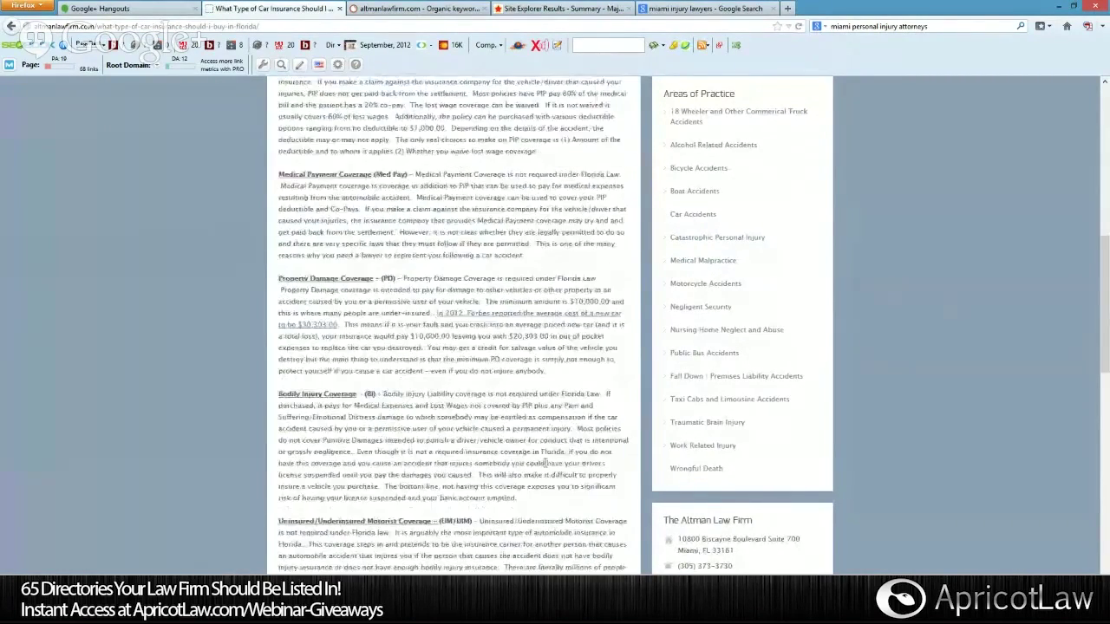
{"action": "scroll", "coordinate": [543, 462], "scroll_direction": "down", "scroll_amount": 3}
{"action": "scroll", "coordinate": [514, 371], "scroll_direction": "up", "scroll_amount": 7}
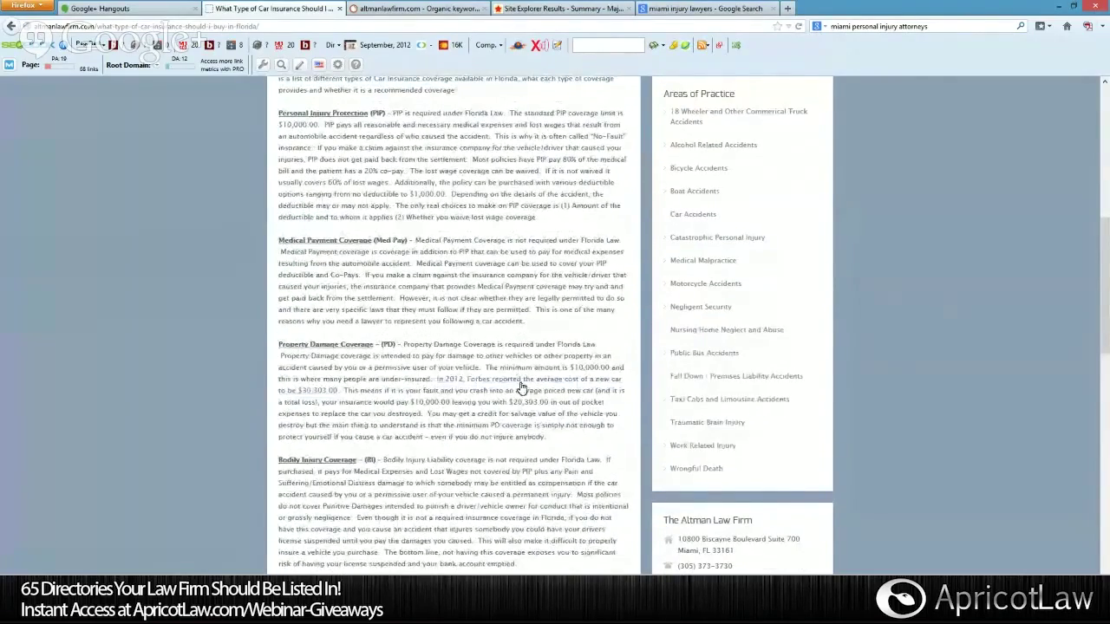
{"action": "scroll", "coordinate": [520, 387], "scroll_direction": "up", "scroll_amount": 3}
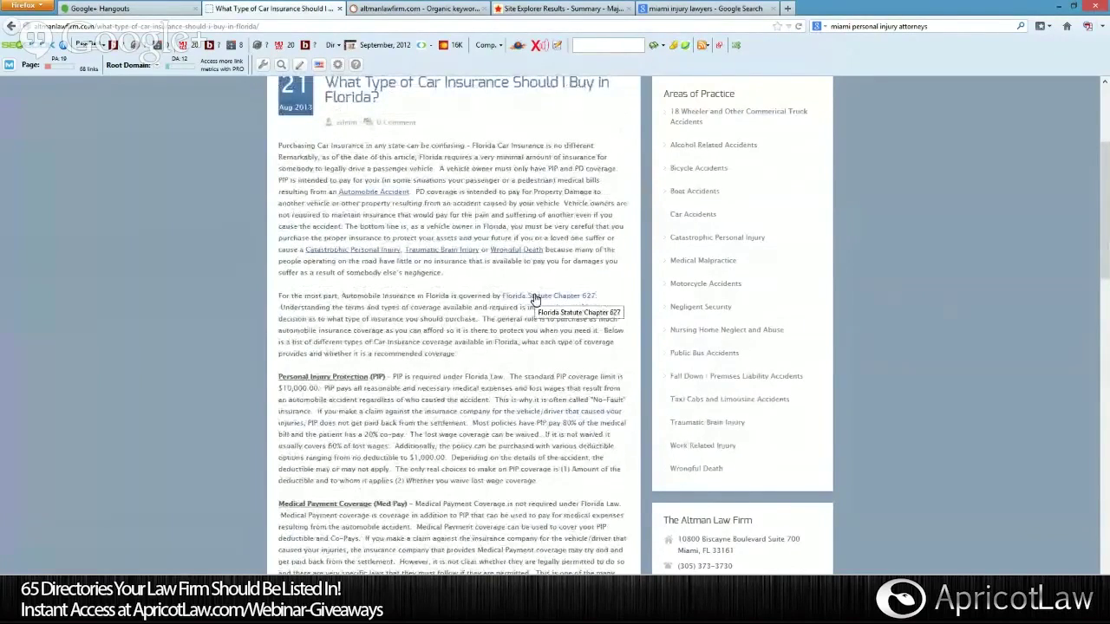
{"action": "left_click", "coordinate": [535, 296]}
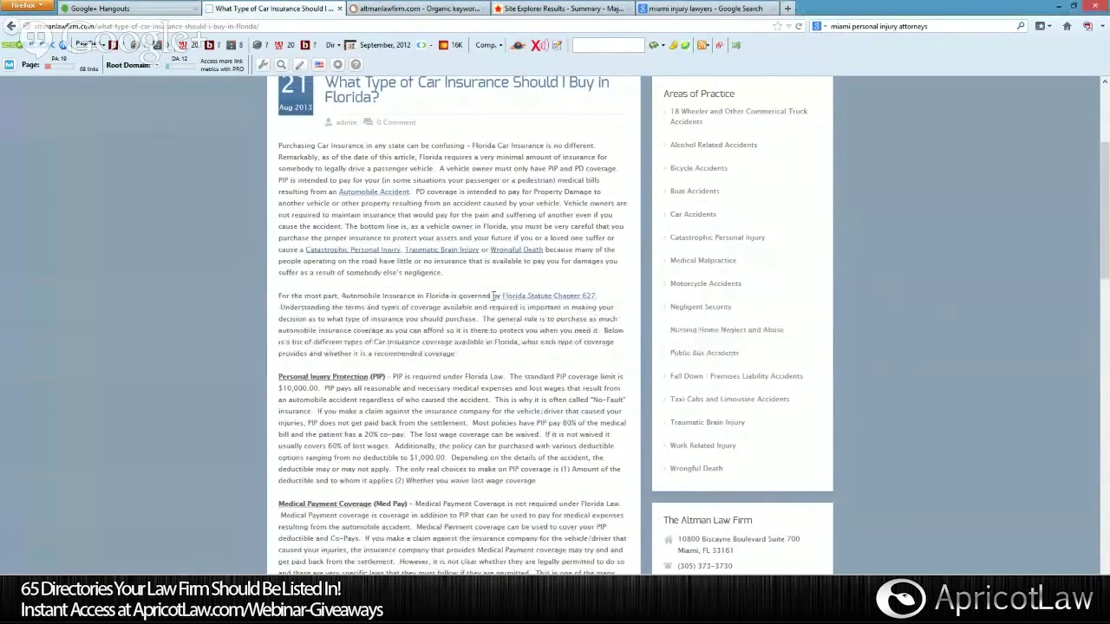
{"action": "left_click", "coordinate": [516, 300]}
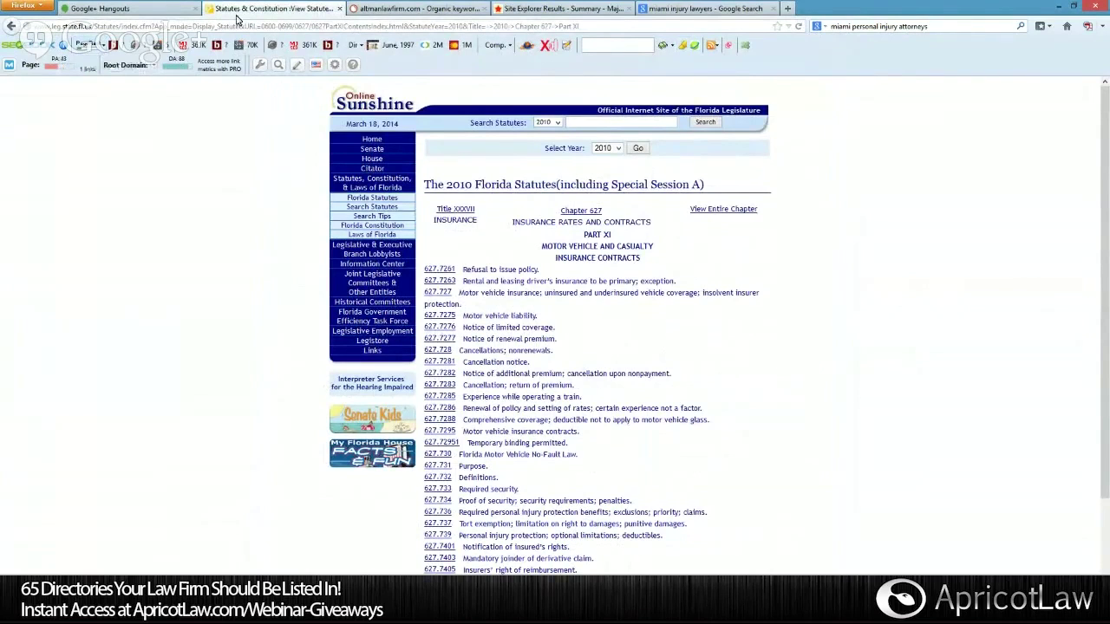
{"action": "key", "text": "F5"}
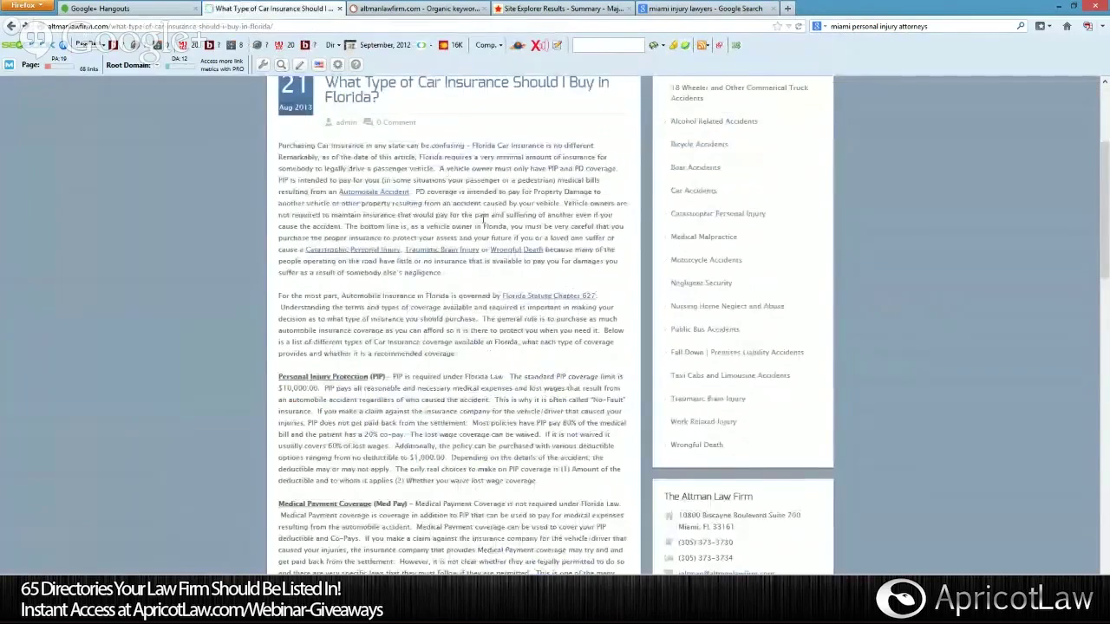
{"action": "scroll", "coordinate": [540, 291], "scroll_direction": "down", "scroll_amount": 3}
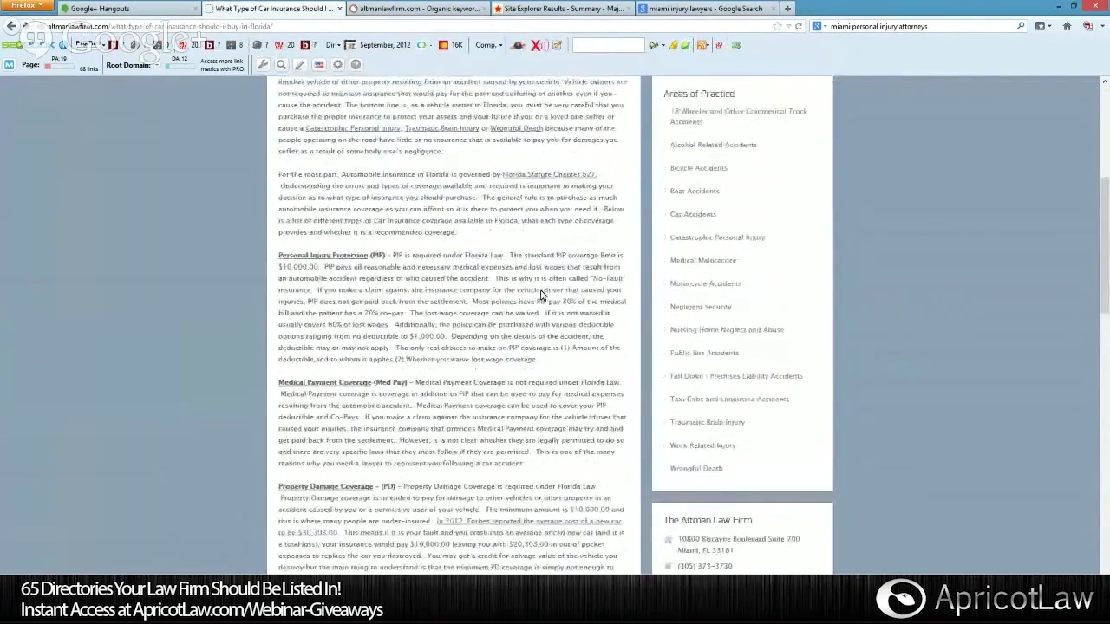
{"action": "scroll", "coordinate": [541, 292], "scroll_direction": "down", "scroll_amount": 2}
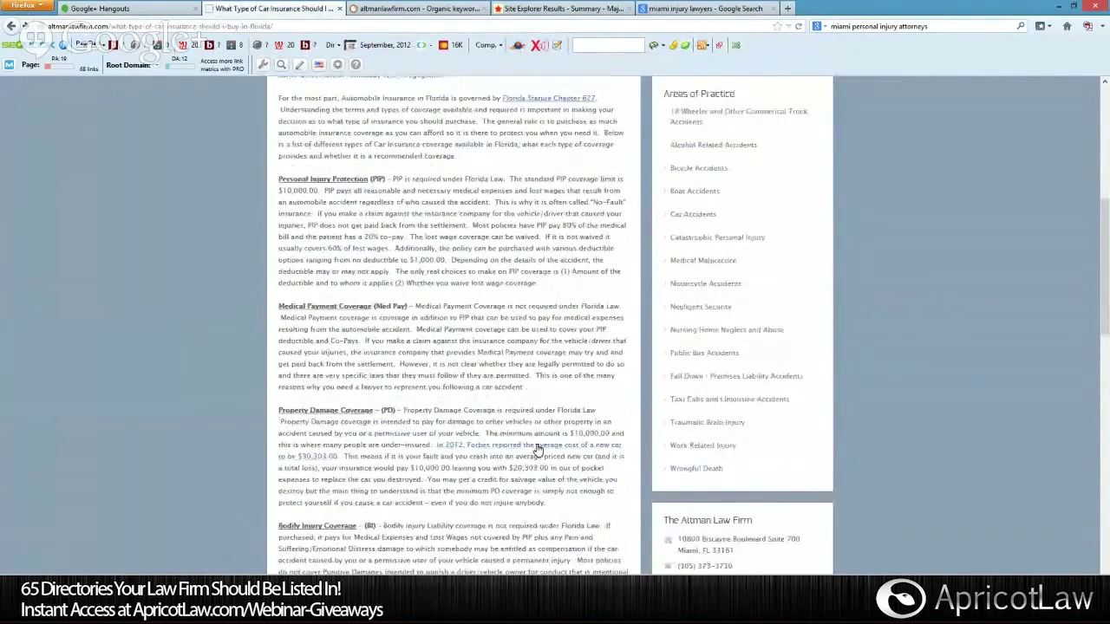
Open the Forbes 'Average Price of a New Car?' link in a new tab, past the welcome page.
{"action": "right_click", "coordinate": [537, 450]}
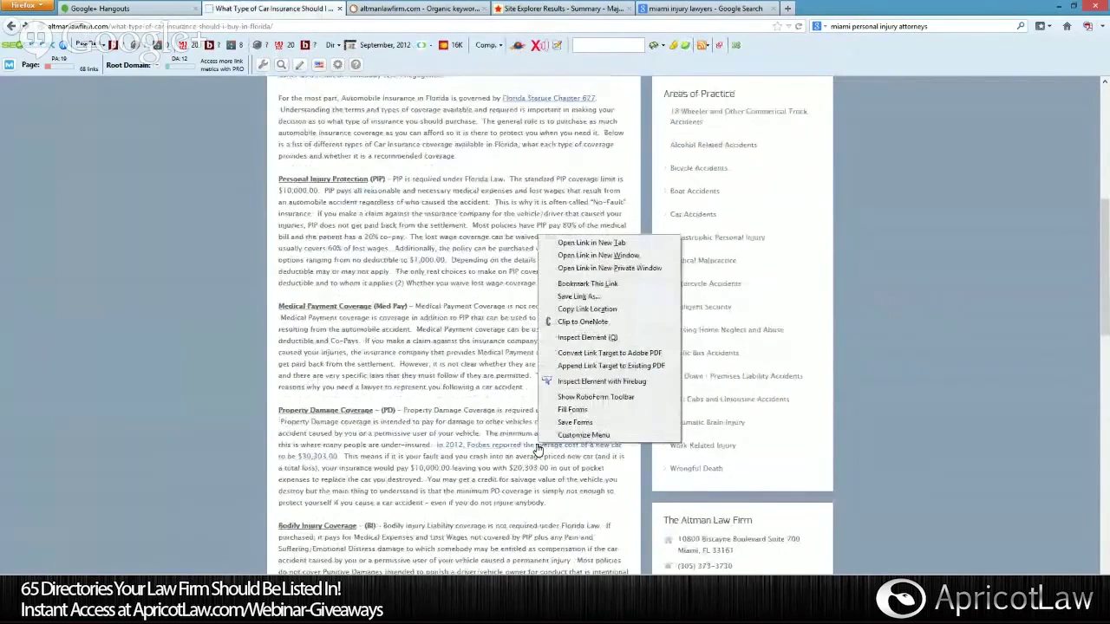
{"action": "left_click", "coordinate": [584, 244]}
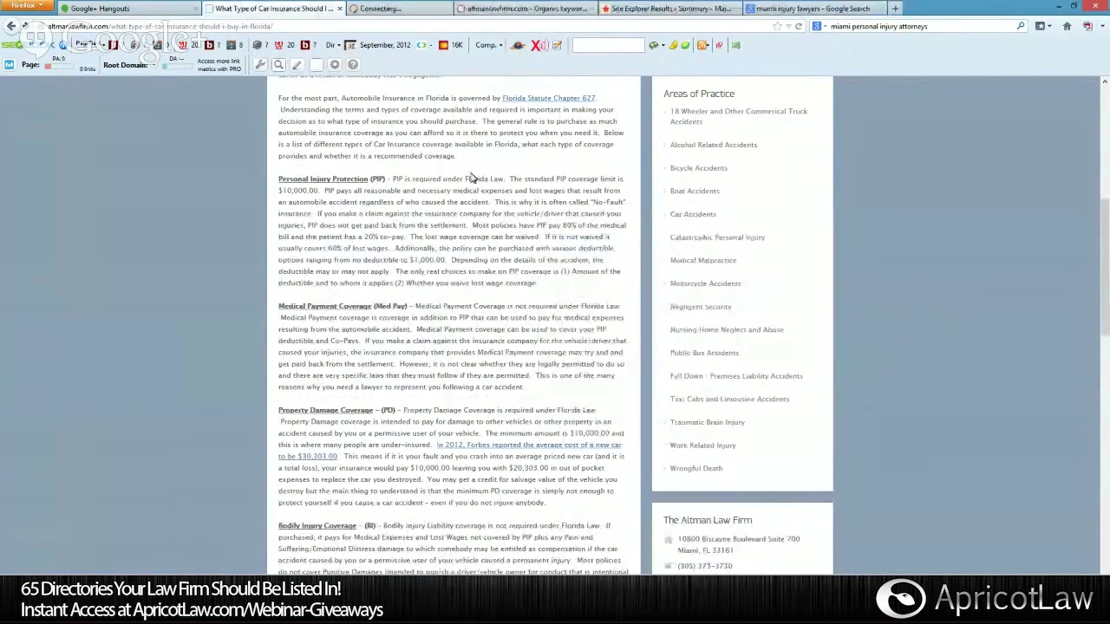
{"action": "left_click", "coordinate": [409, 11]}
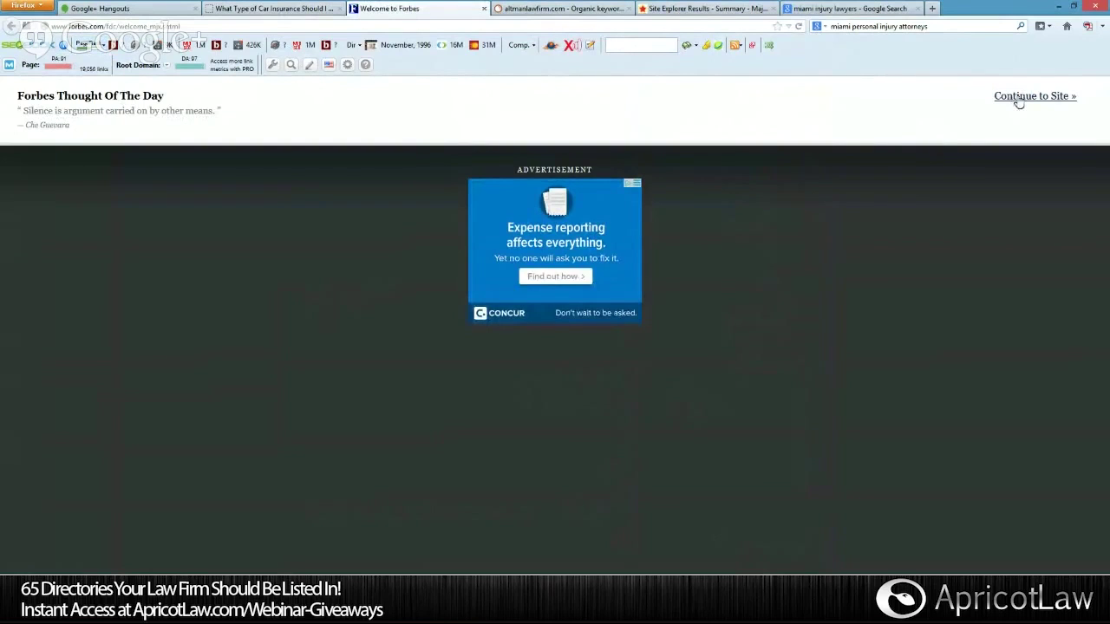
{"action": "left_click", "coordinate": [1060, 97]}
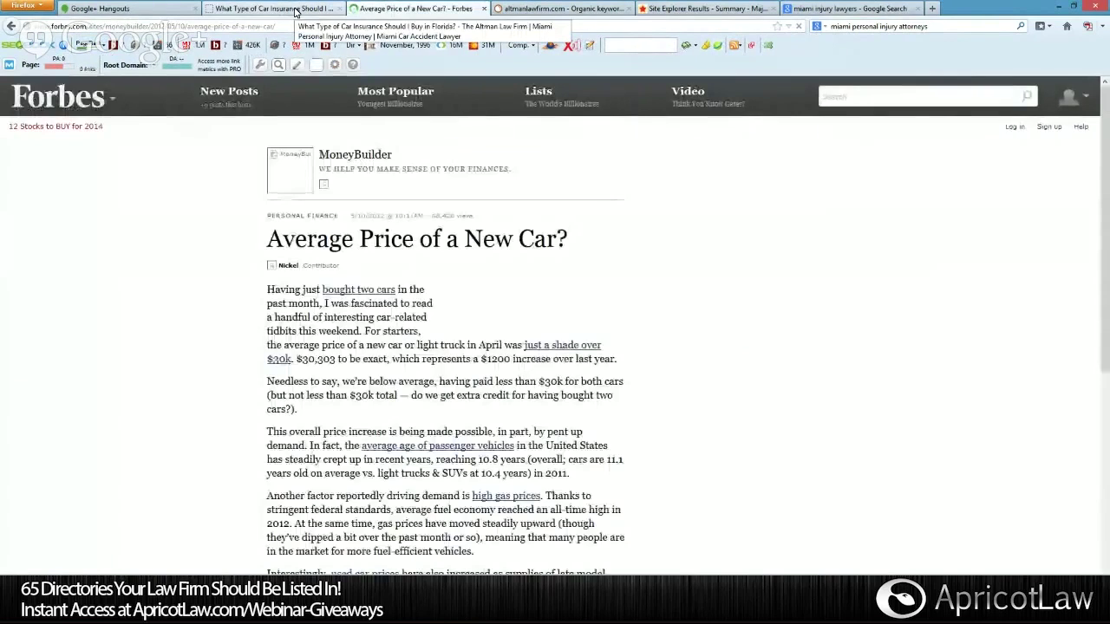
Return to the Florida car insurance post tab and scroll down to Leave a Reply.
{"action": "left_click", "coordinate": [295, 12]}
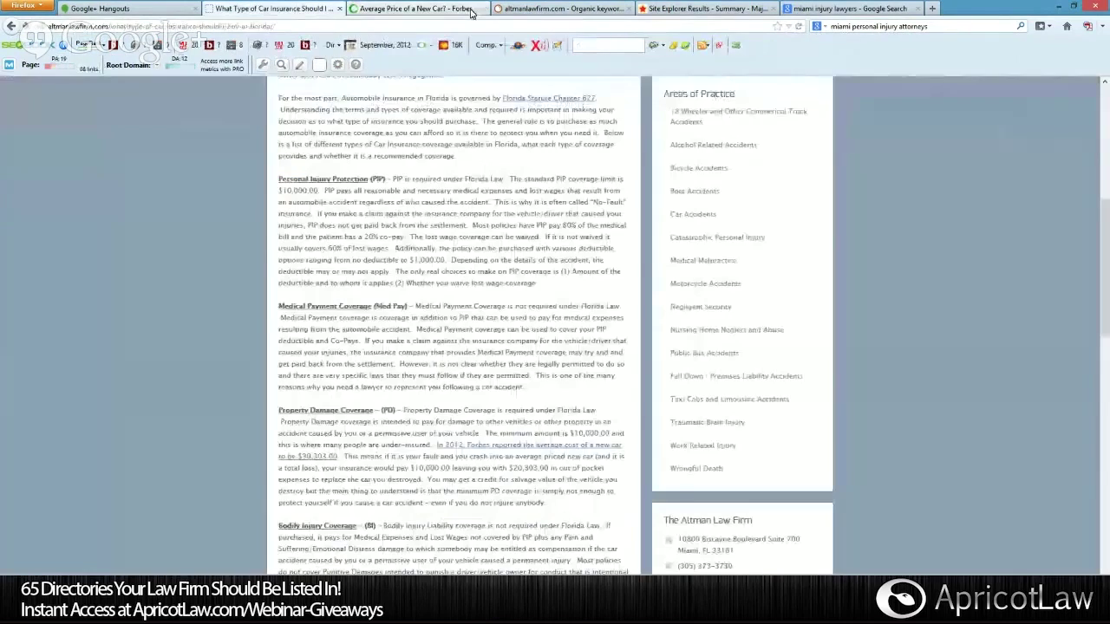
{"action": "scroll", "coordinate": [582, 340], "scroll_direction": "up", "scroll_amount": 5}
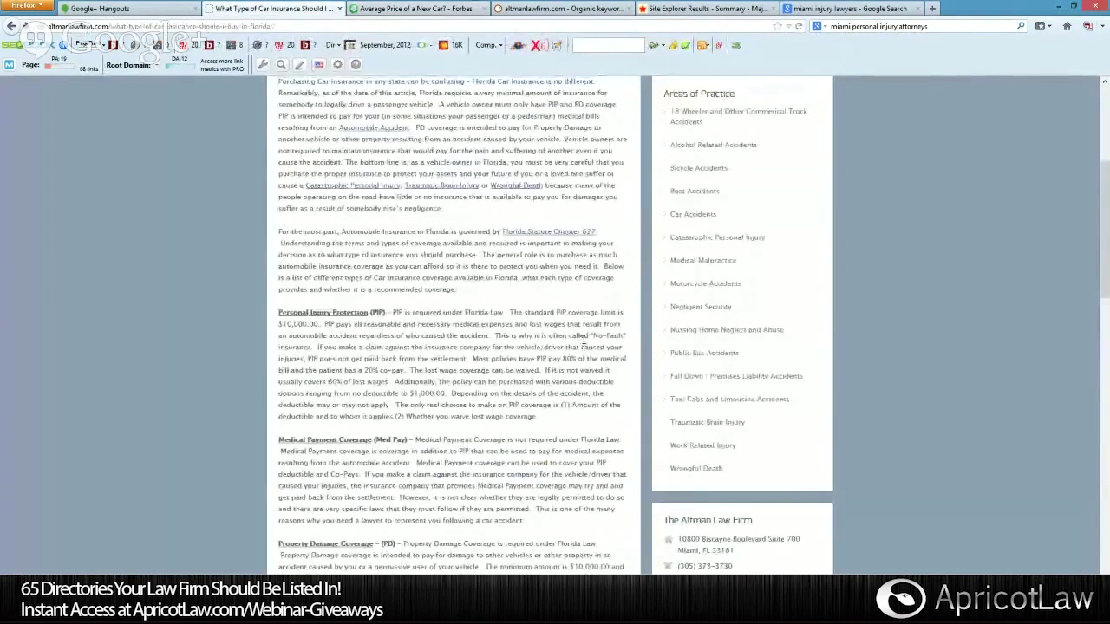
{"action": "scroll", "coordinate": [827, 365], "scroll_direction": "down", "scroll_amount": 10}
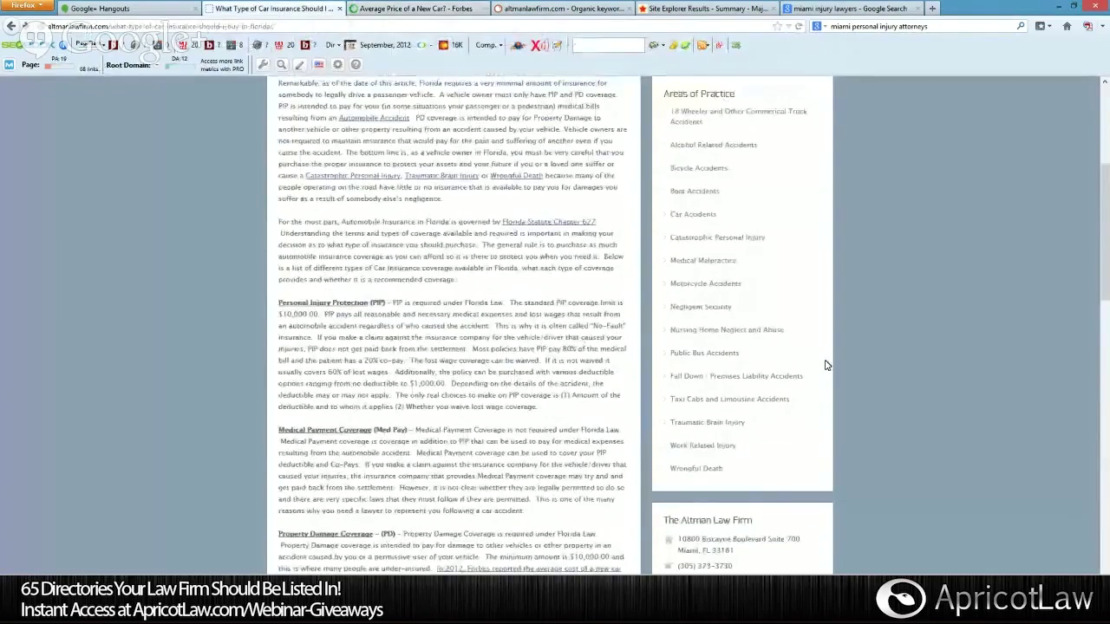
{"action": "scroll", "coordinate": [910, 456], "scroll_direction": "down", "scroll_amount": 6}
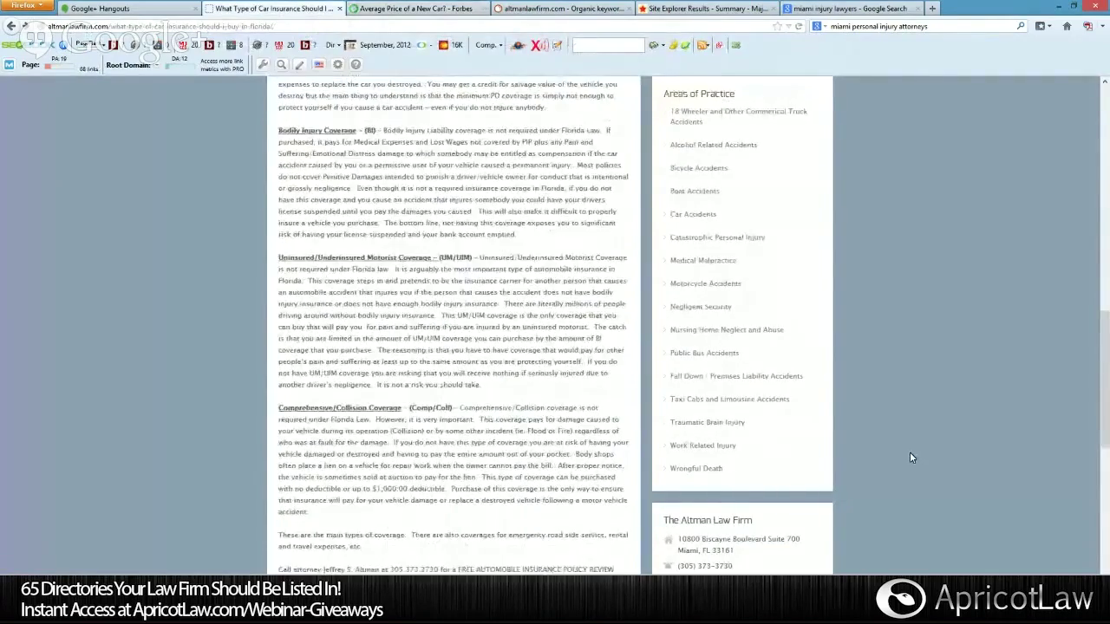
{"action": "scroll", "coordinate": [1106, 460], "scroll_direction": "down", "scroll_amount": 2}
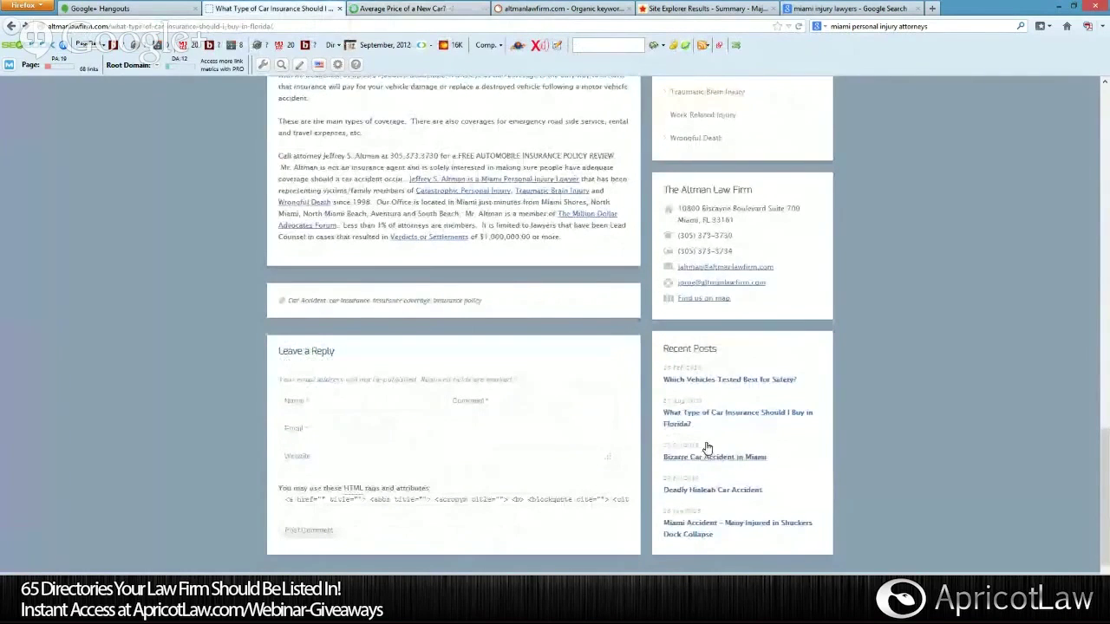
Open 'Bizarre Car Accident in Miami' from Recent Posts, scroll through it and back to the top.
{"action": "left_click", "coordinate": [705, 454]}
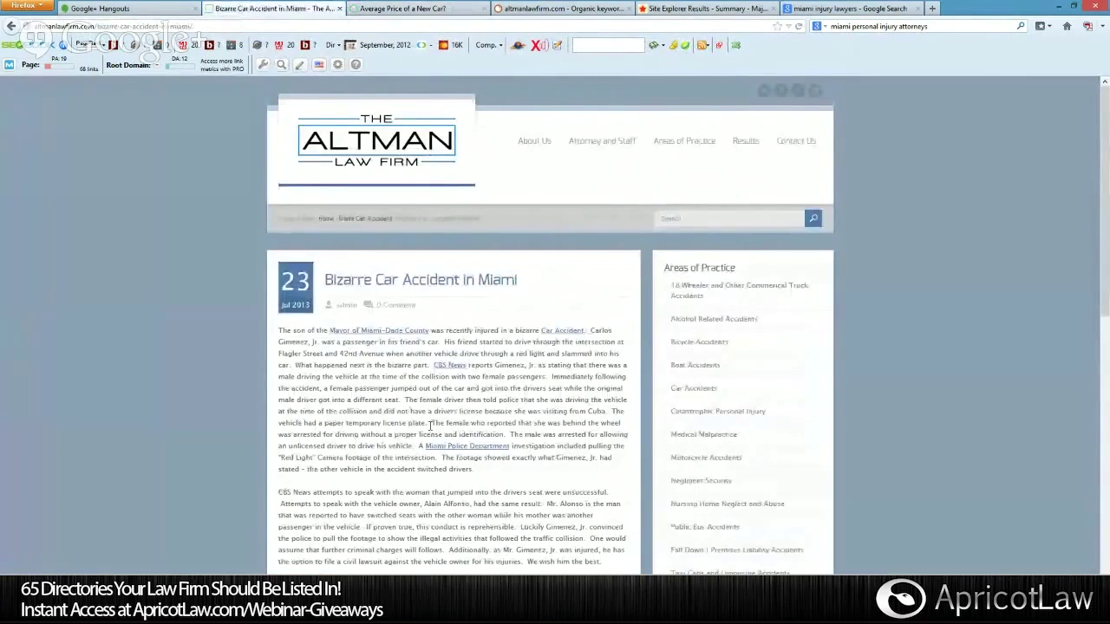
{"action": "scroll", "coordinate": [284, 460], "scroll_direction": "down", "scroll_amount": 3}
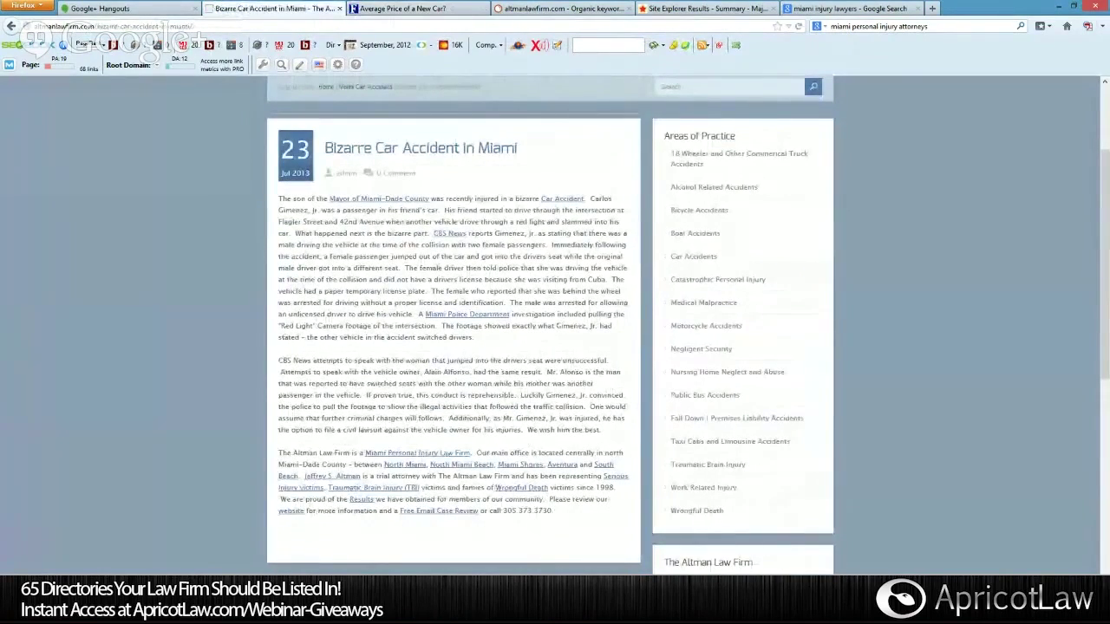
{"action": "scroll", "coordinate": [398, 423], "scroll_direction": "down", "scroll_amount": 3}
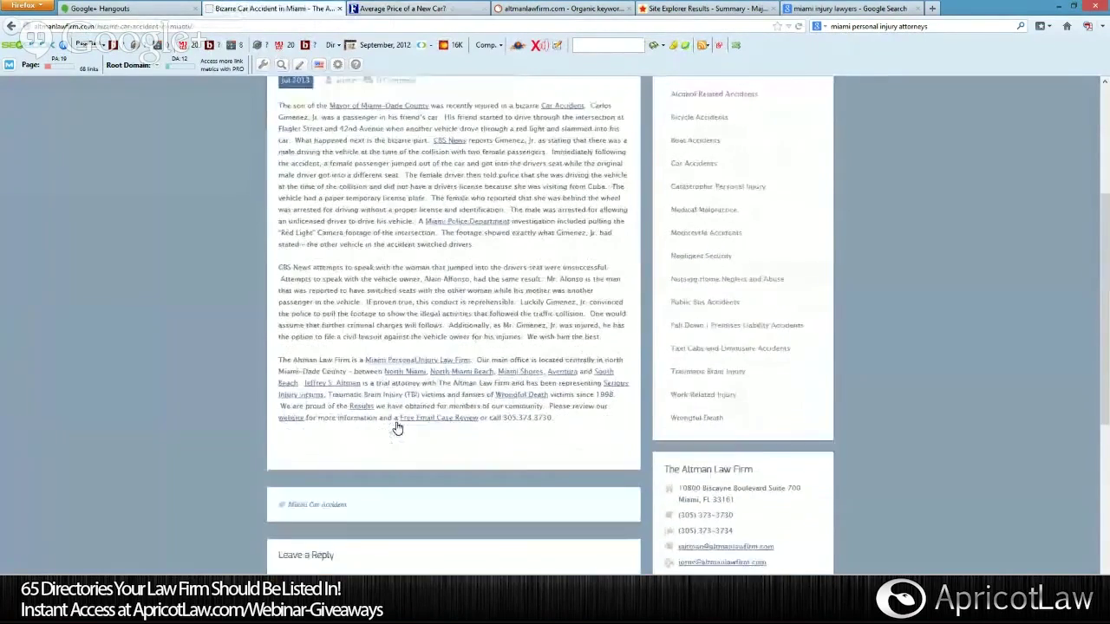
{"action": "scroll", "coordinate": [396, 426], "scroll_direction": "down", "scroll_amount": 2}
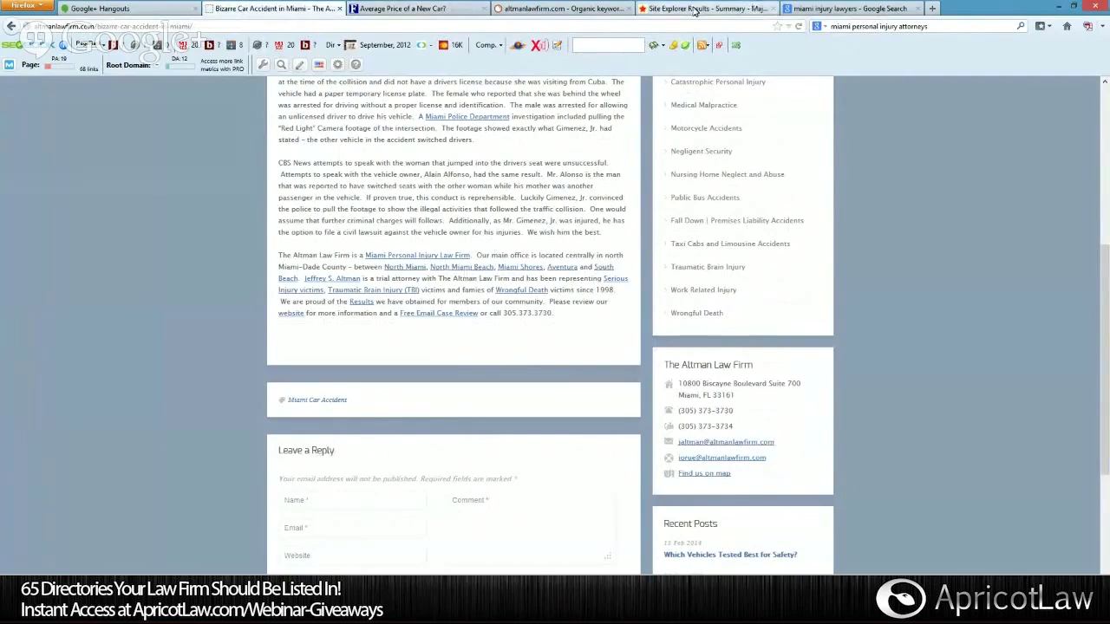
{"action": "scroll", "coordinate": [632, 146], "scroll_direction": "up", "scroll_amount": 3}
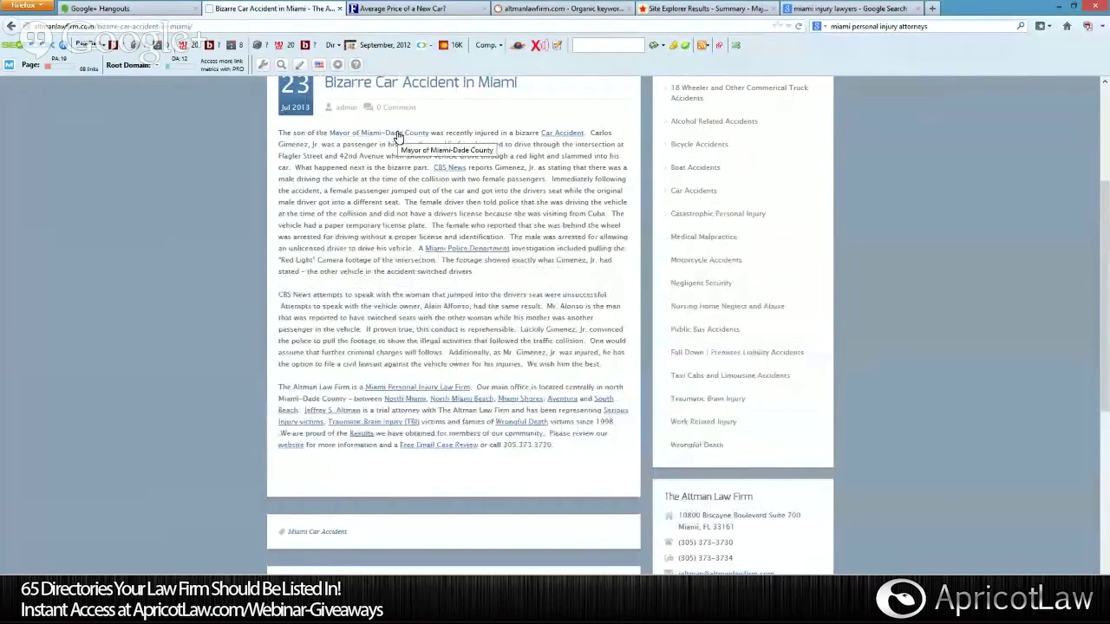
{"action": "scroll", "coordinate": [397, 137], "scroll_direction": "up", "scroll_amount": 3}
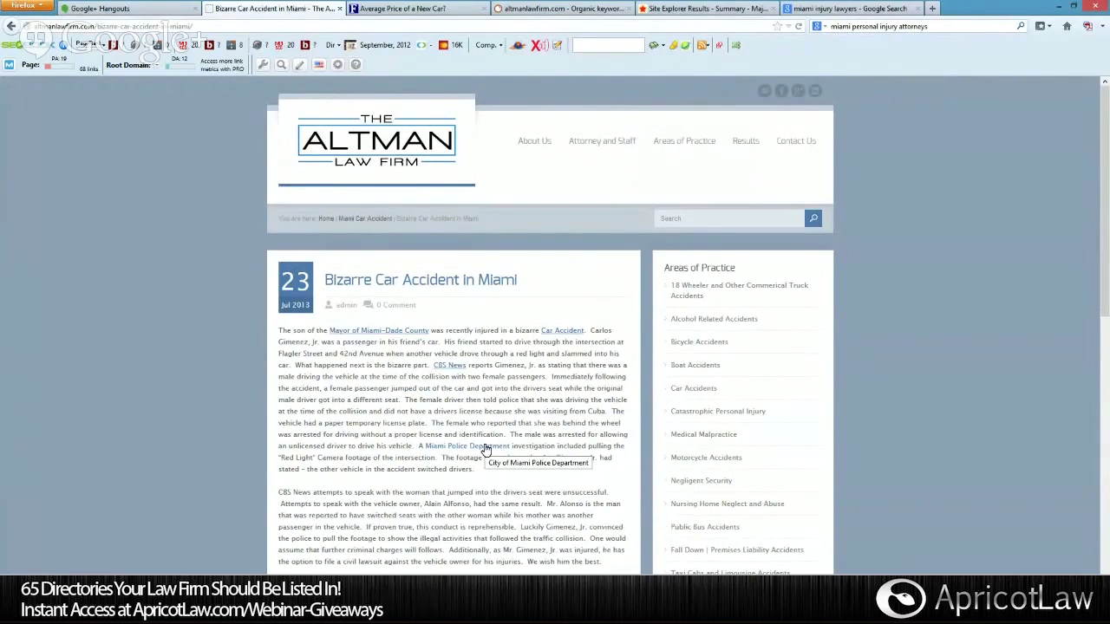
{"action": "scroll", "coordinate": [487, 448], "scroll_direction": "down", "scroll_amount": 5}
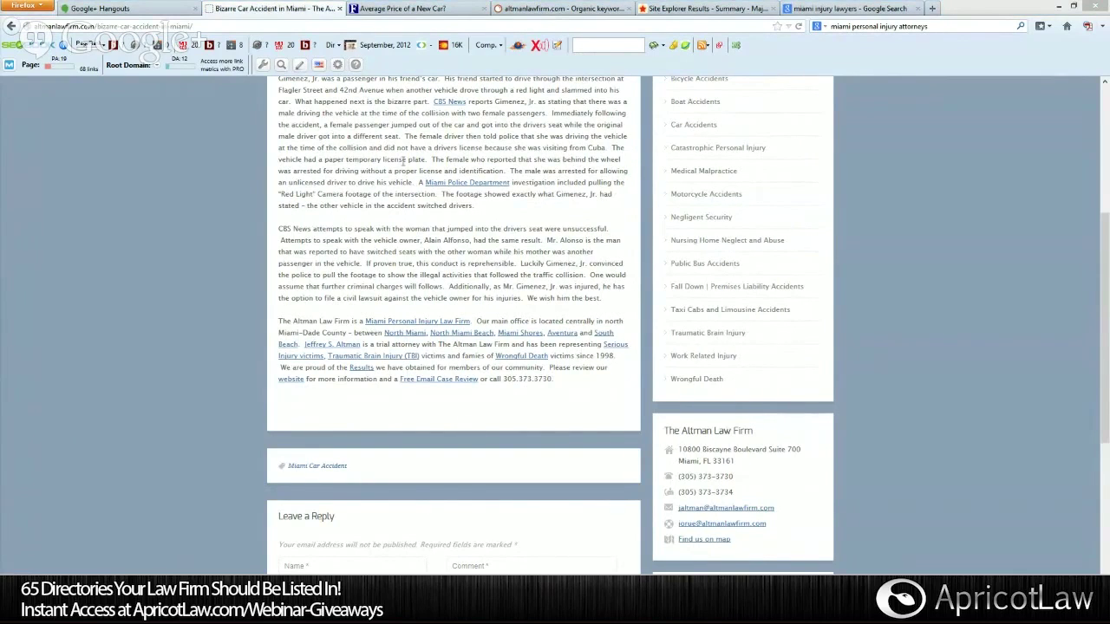
{"action": "scroll", "coordinate": [239, 261], "scroll_direction": "up", "scroll_amount": 5}
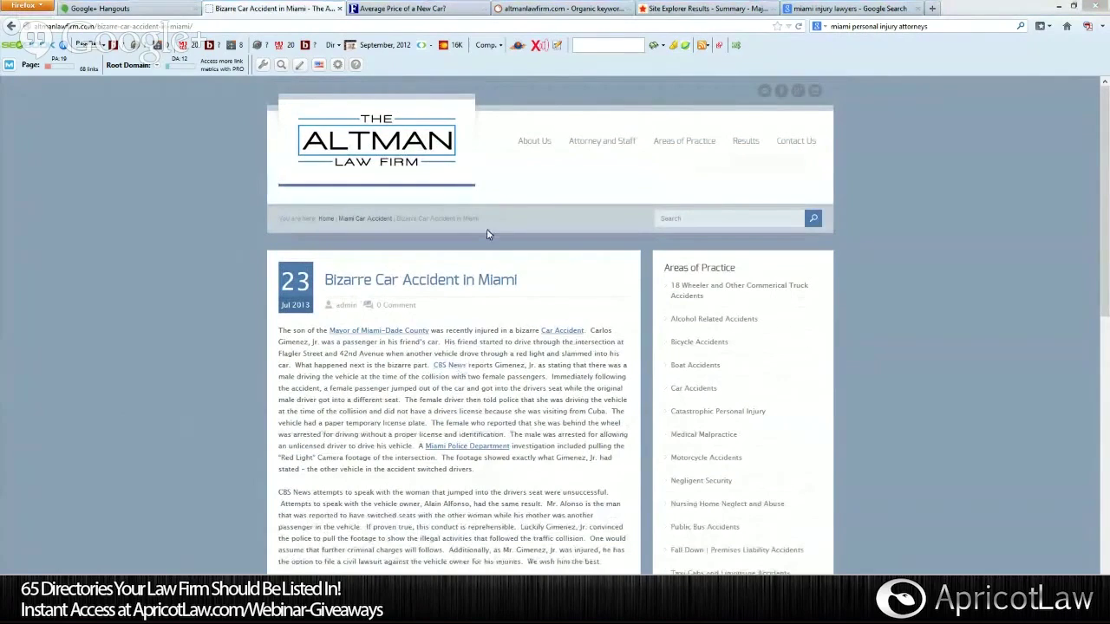
Close the Forbes tab, search Google for 'miami personal injury lawyer', and select the panterlaw URL.
{"action": "left_click", "coordinate": [484, 8]}
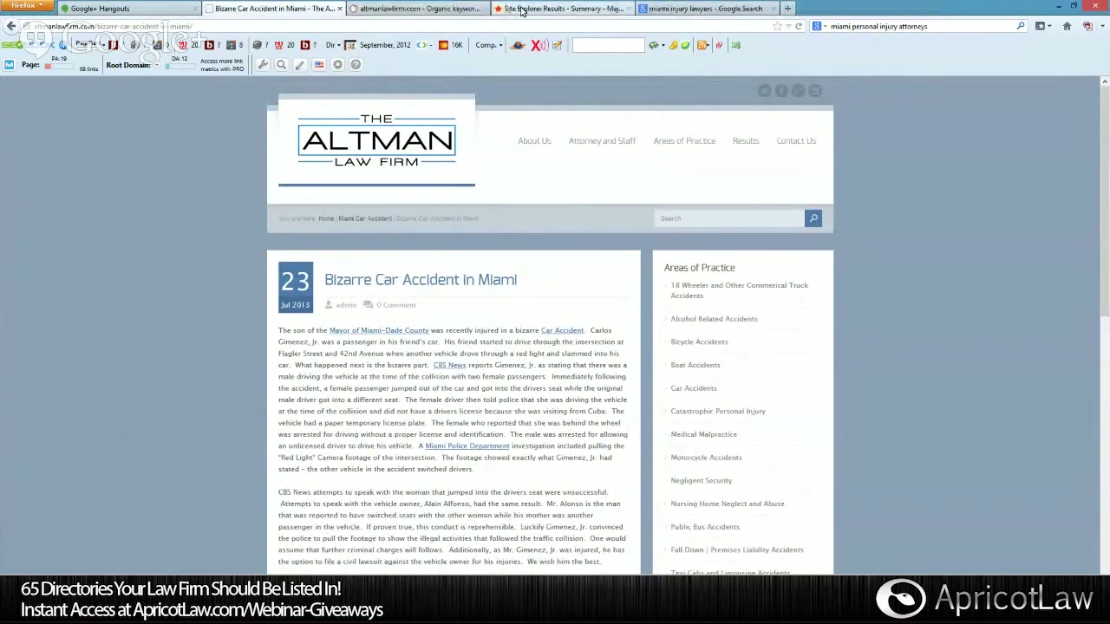
{"action": "left_click", "coordinate": [684, 9]}
{"action": "triple_click", "coordinate": [193, 95]}
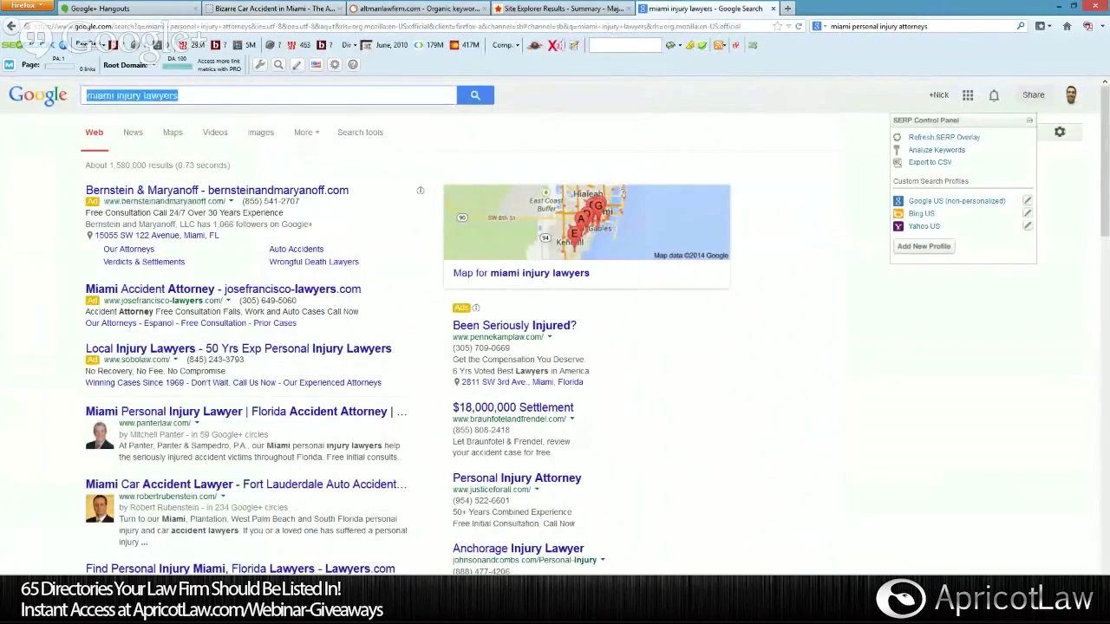
{"action": "type", "text": "miami"}
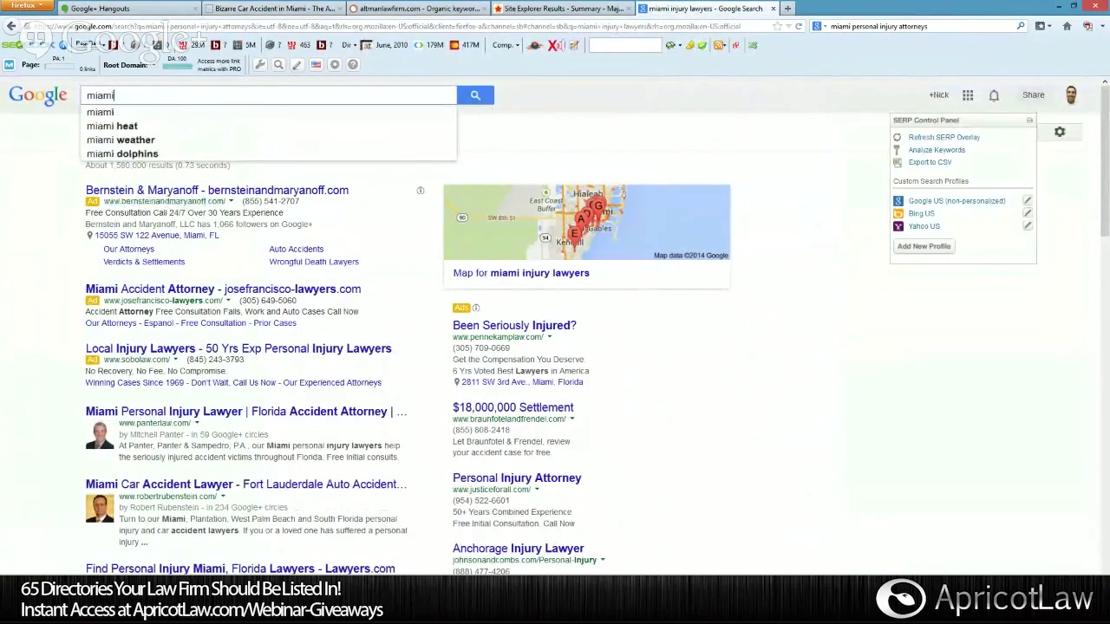
{"action": "type", "text": " personal inju"}
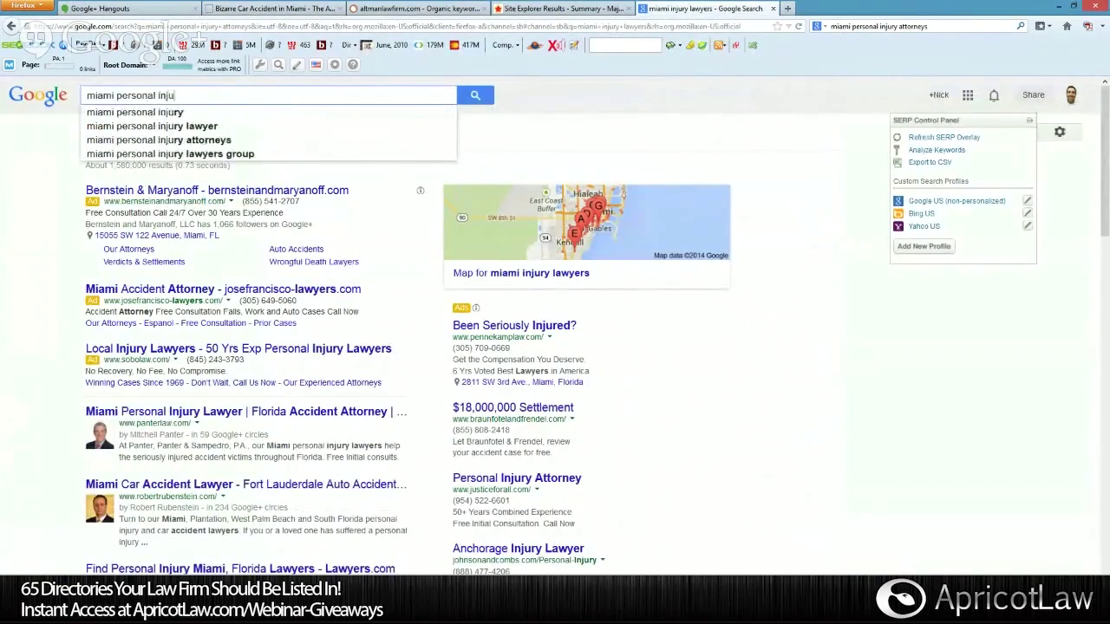
{"action": "type", "text": "ry lawyer"}
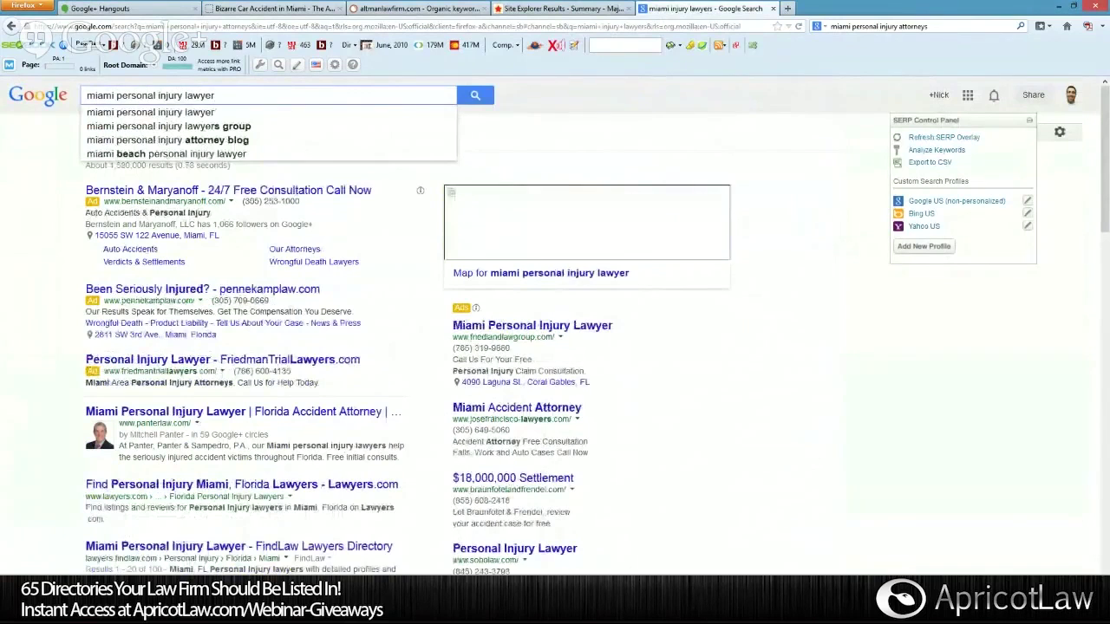
{"action": "key", "text": "Return"}
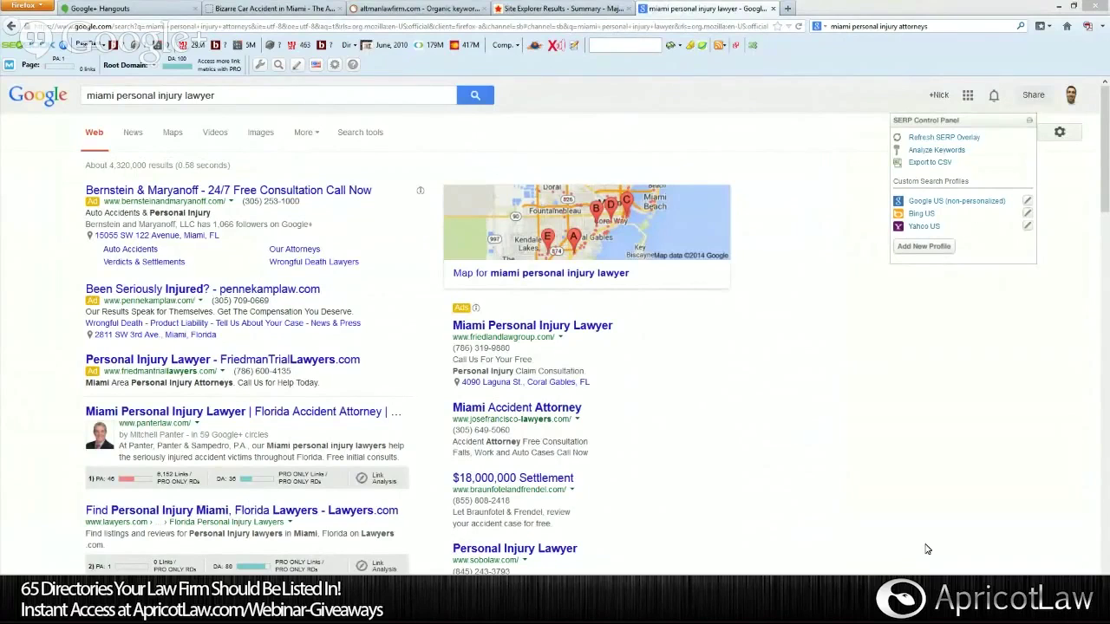
{"action": "scroll", "coordinate": [753, 432], "scroll_direction": "down", "scroll_amount": 3}
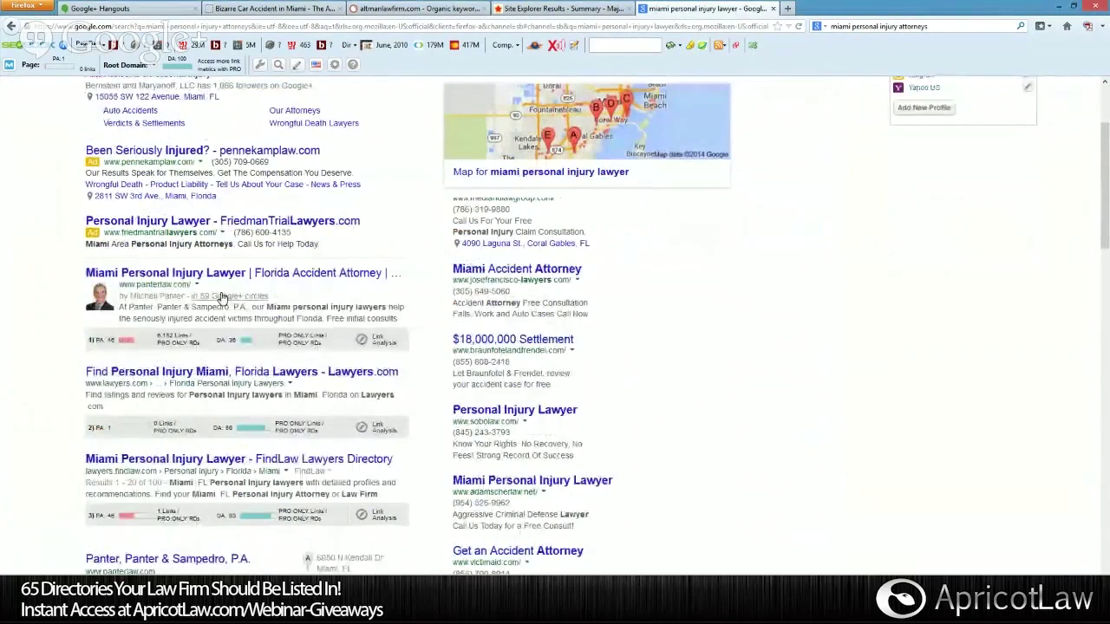
{"action": "left_click_drag", "start_coordinate": [120, 285], "coordinate": [194, 285]}
{"action": "key", "text": "ctrl+c"}
Visit the Panter, Panter & Sampedro homepage, then return to altmanlawfirm.com's Majestic summary.
{"action": "left_click", "coordinate": [165, 273]}
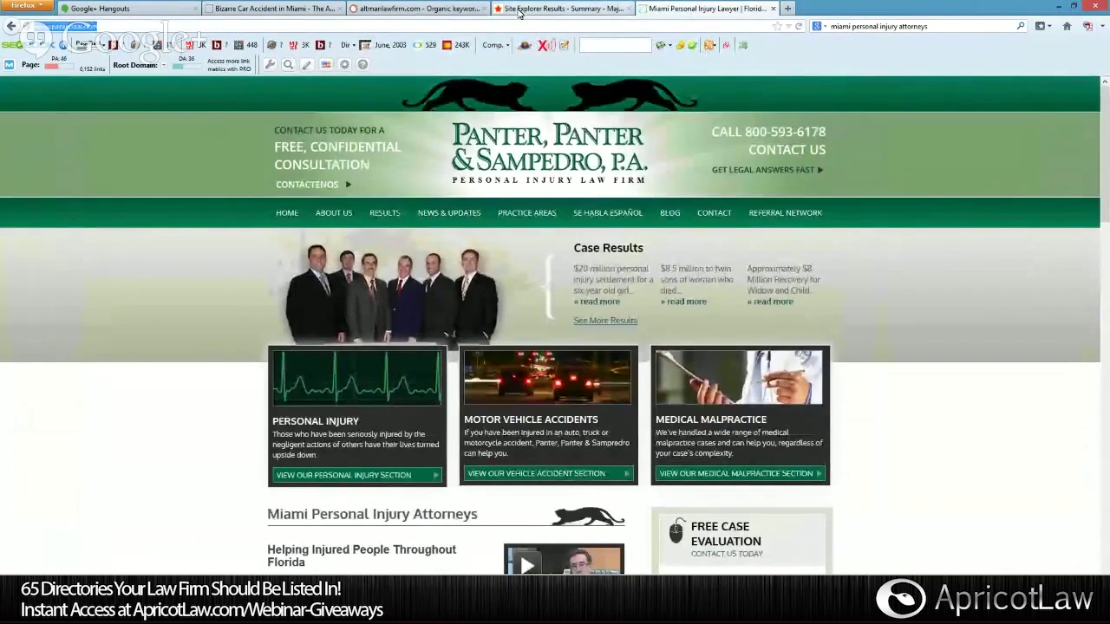
{"action": "left_click", "coordinate": [519, 13]}
{"action": "scroll", "coordinate": [510, 180], "scroll_direction": "up", "scroll_amount": 5}
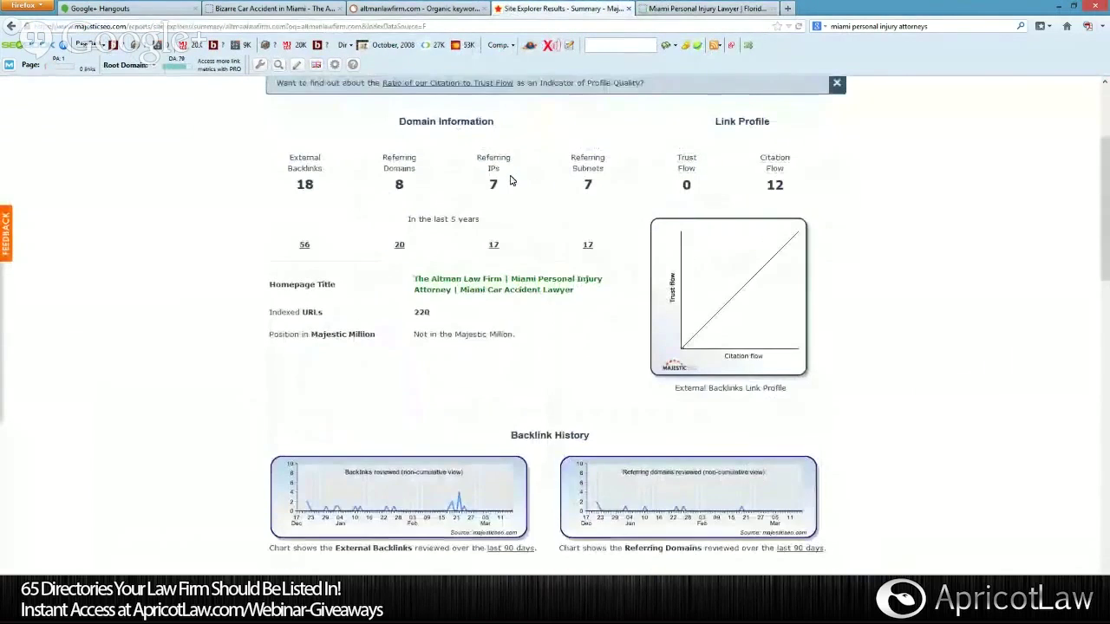
Replace altmanlawfirm.com with the pasted Panter URL in Site Explorer and run the lookup.
{"action": "scroll", "coordinate": [510, 179], "scroll_direction": "up", "scroll_amount": 3}
{"action": "left_click_drag", "start_coordinate": [364, 162], "coordinate": [237, 164]}
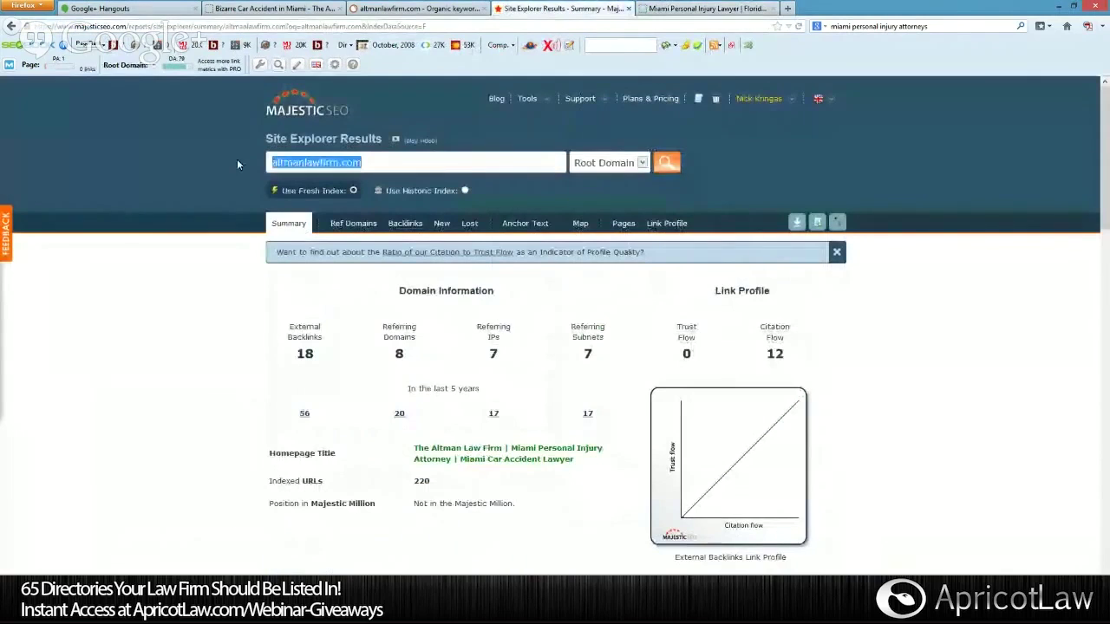
{"action": "key", "text": "ctrl+v"}
{"action": "key", "text": "Return"}
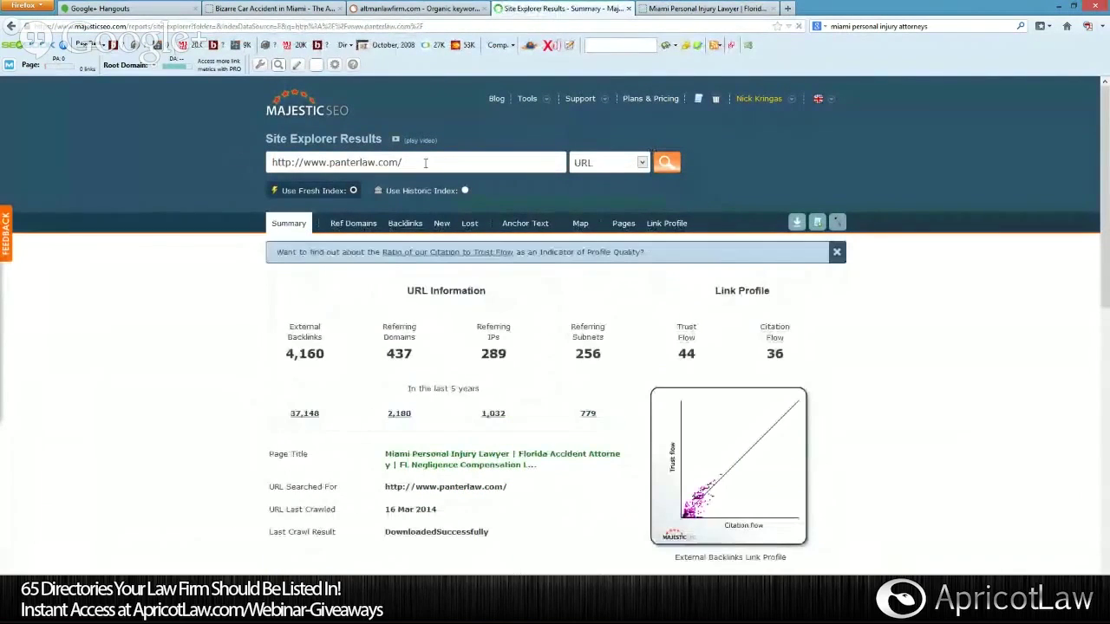
Switch the lookup scope to Root Domain and scroll down to the Anchor Text breakdown.
{"action": "left_click", "coordinate": [643, 163]}
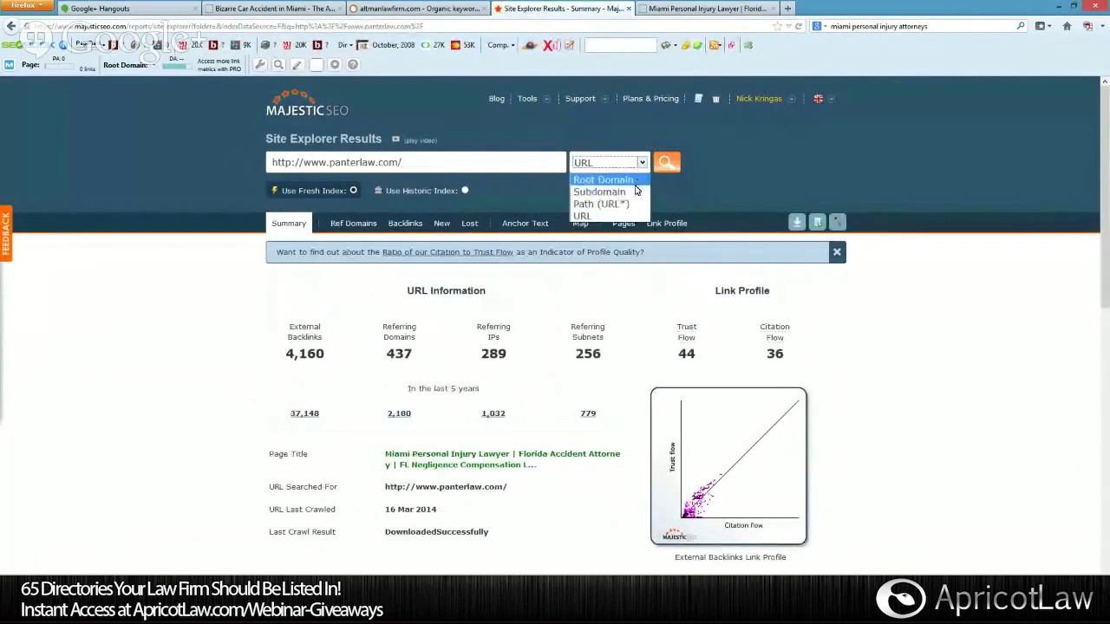
{"action": "left_click", "coordinate": [605, 180]}
{"action": "left_click", "coordinate": [664, 163]}
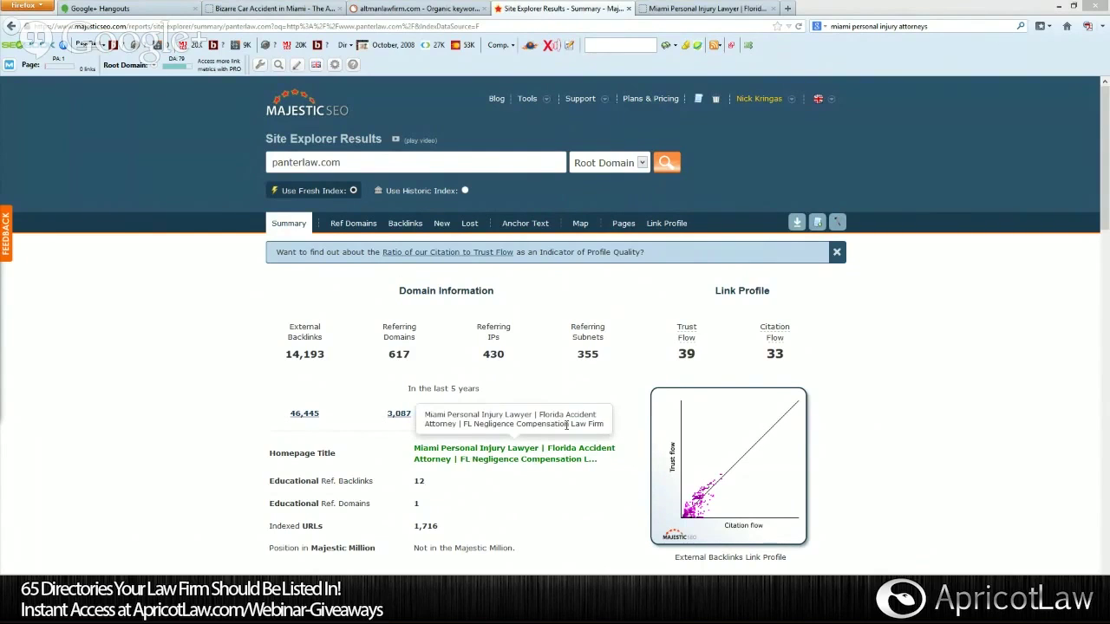
{"action": "scroll", "coordinate": [941, 458], "scroll_direction": "down", "scroll_amount": 3}
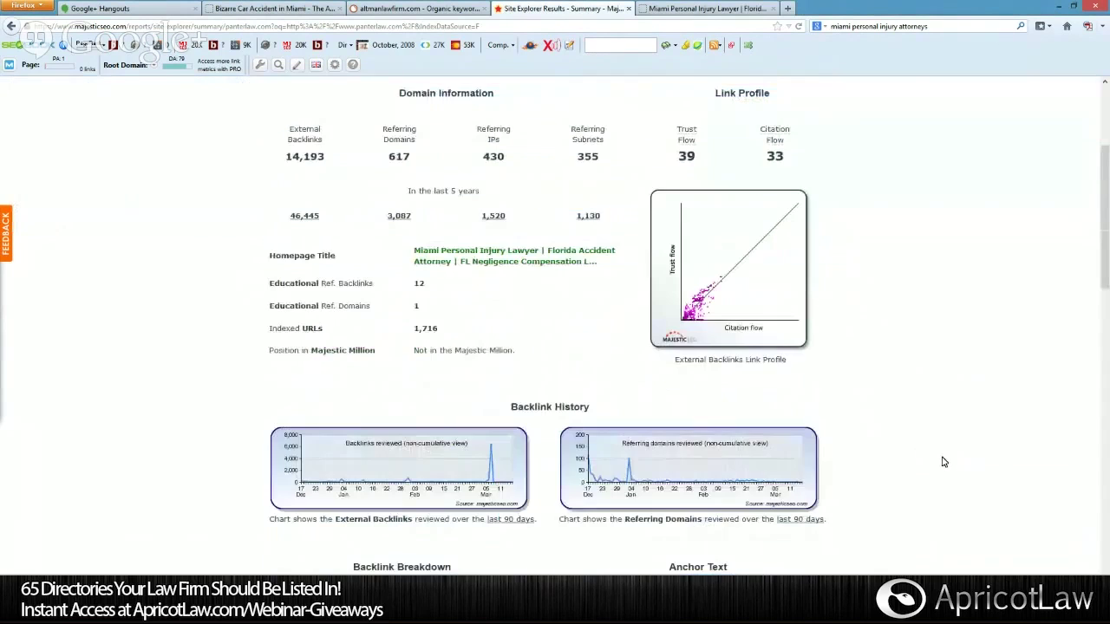
{"action": "scroll", "coordinate": [941, 458], "scroll_direction": "up", "scroll_amount": 3}
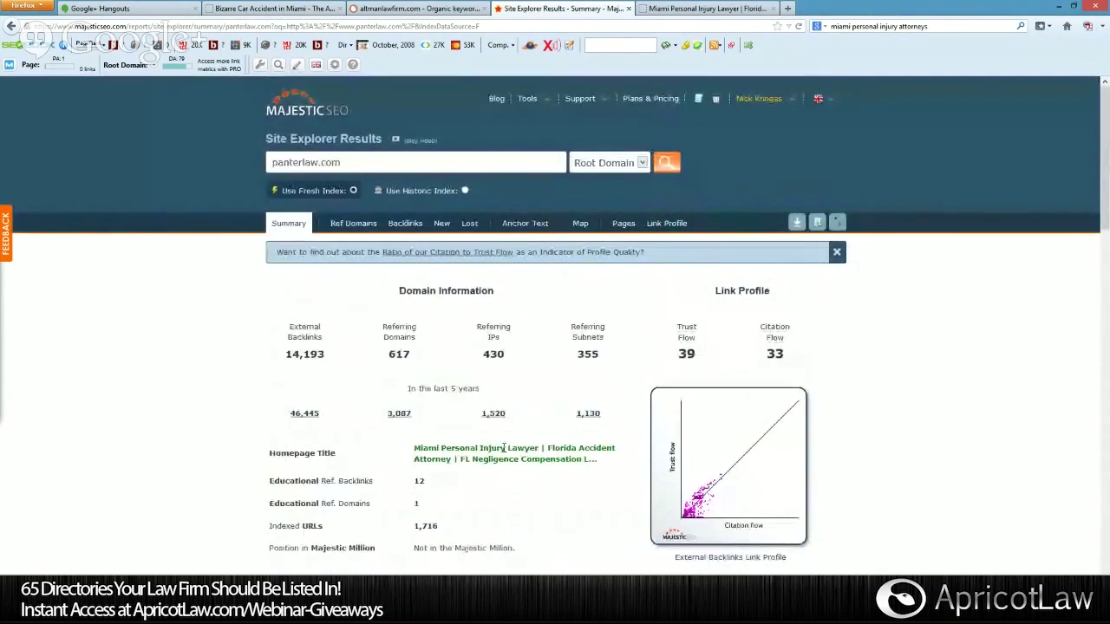
{"action": "scroll", "coordinate": [845, 347], "scroll_direction": "down", "scroll_amount": 7}
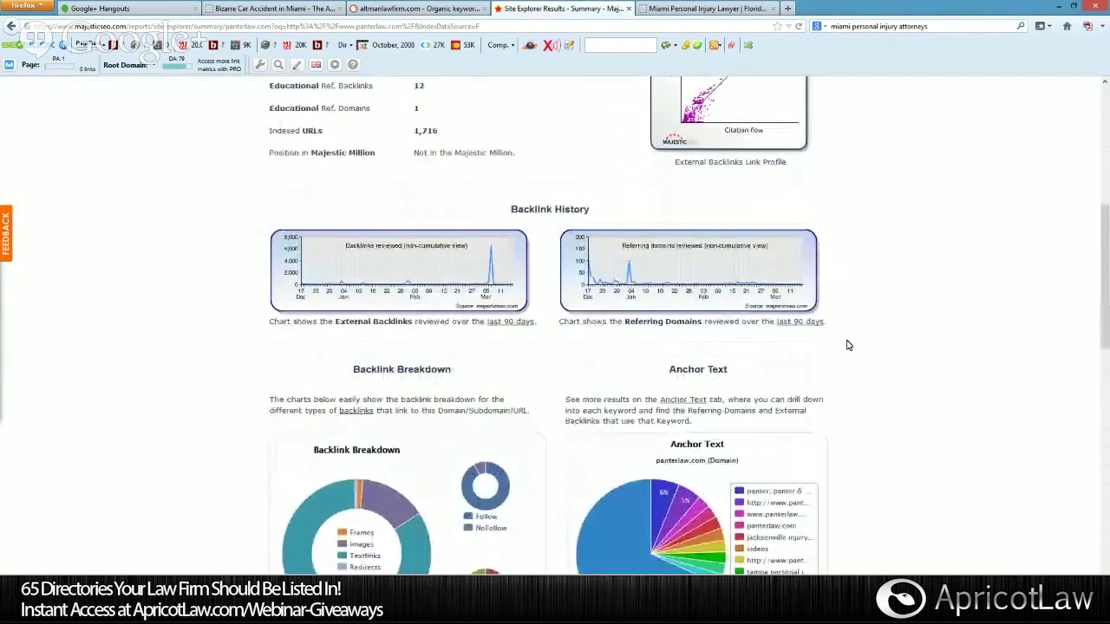
{"action": "mouse_move", "coordinate": [646, 293]}
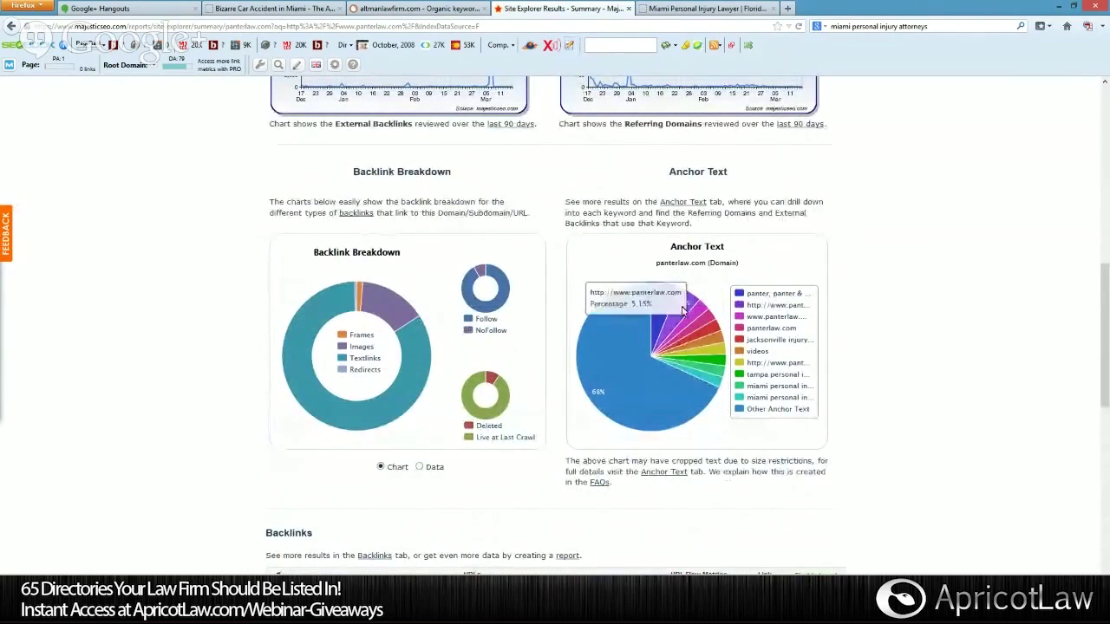
{"action": "mouse_move", "coordinate": [667, 312]}
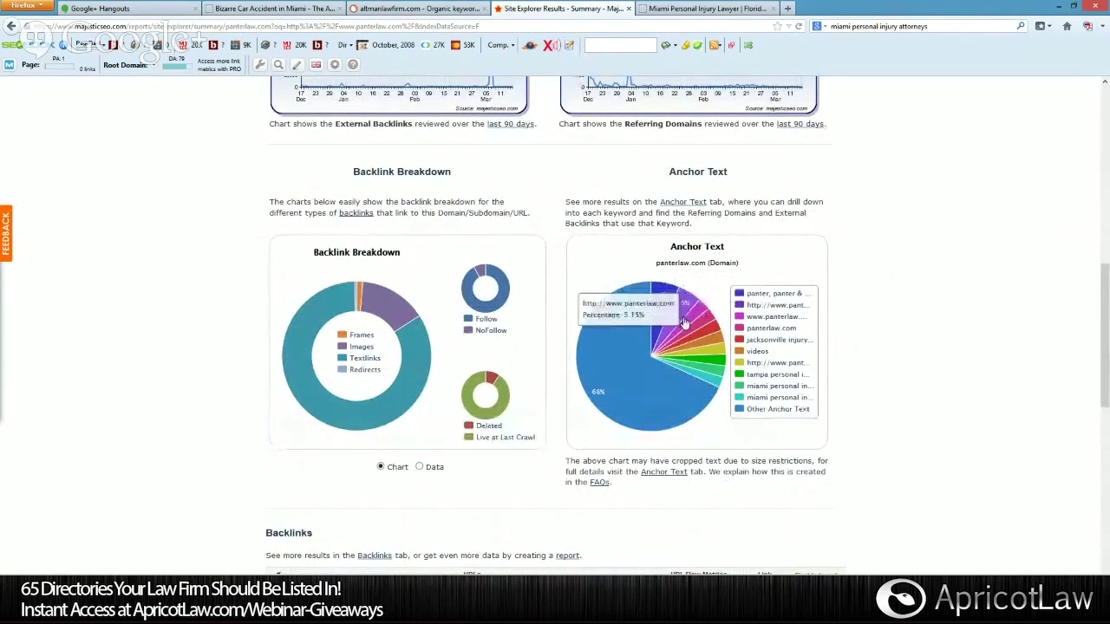
{"action": "mouse_move", "coordinate": [691, 333]}
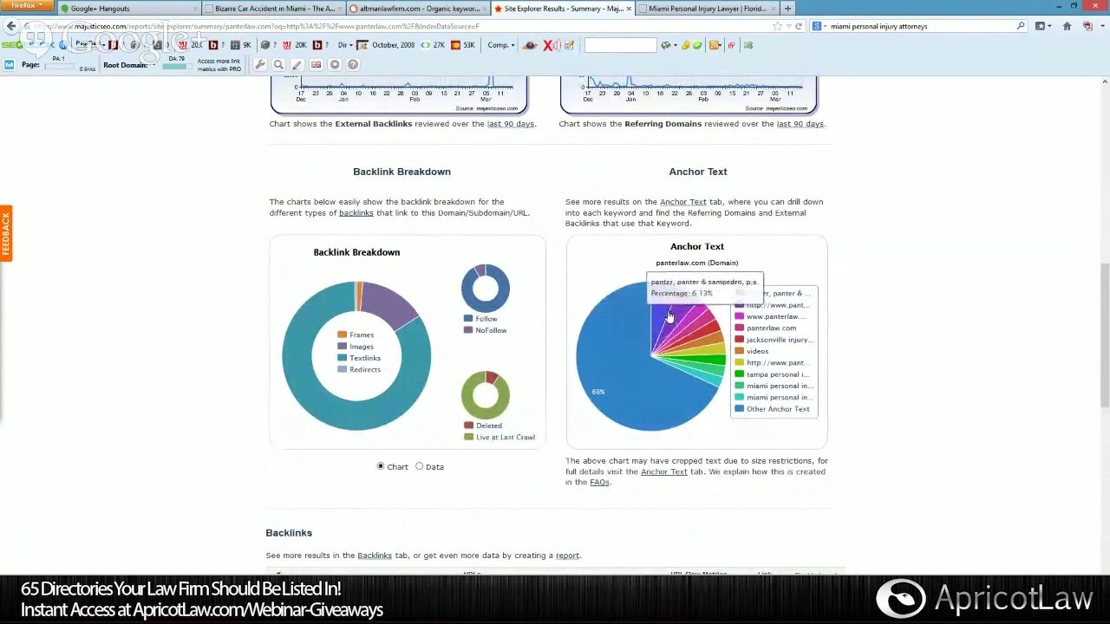
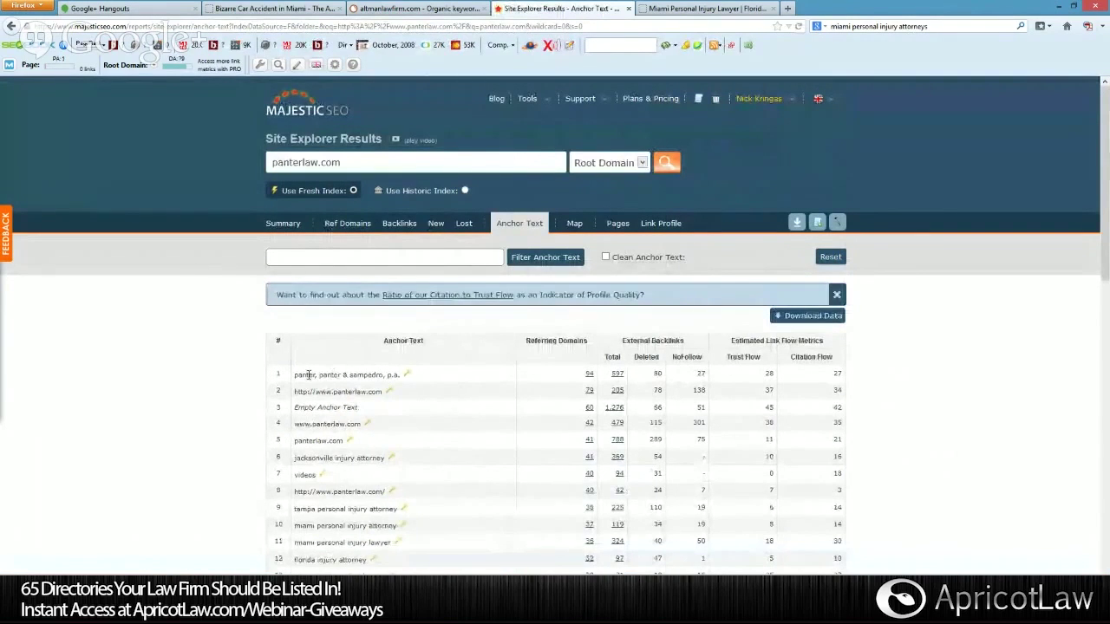
Highlight the row 9 anchor text 'tampa personal injury attorney', then switch to the law firm's homepage tab.
{"action": "scroll", "coordinate": [708, 384], "scroll_direction": "down", "scroll_amount": 1}
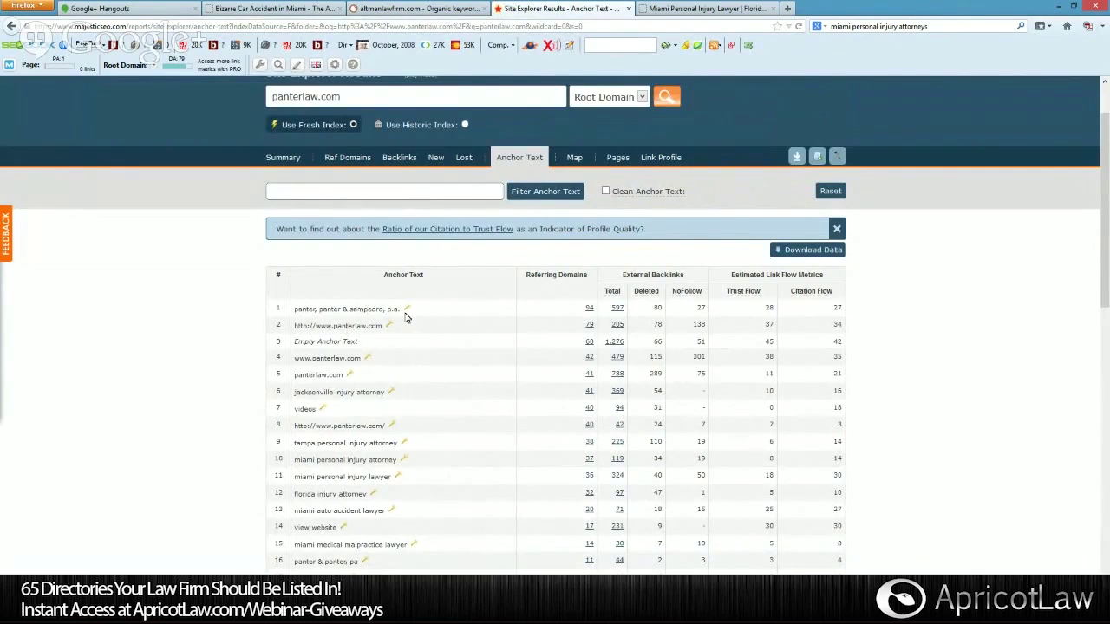
{"action": "scroll", "coordinate": [408, 317], "scroll_direction": "down", "scroll_amount": 1}
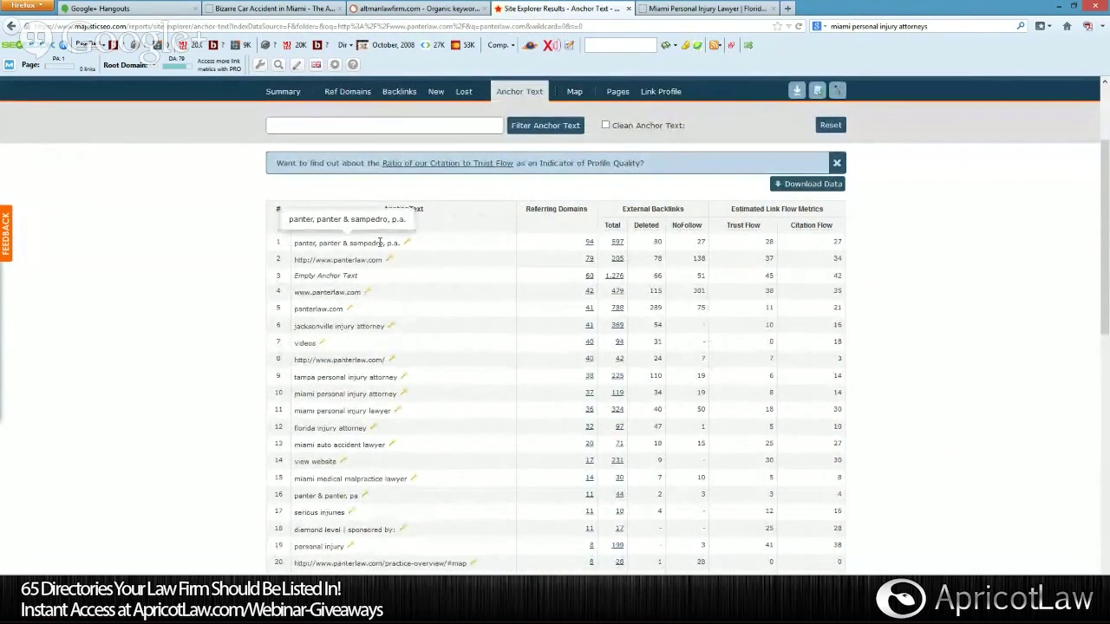
{"action": "scroll", "coordinate": [356, 371], "scroll_direction": "down", "scroll_amount": 1}
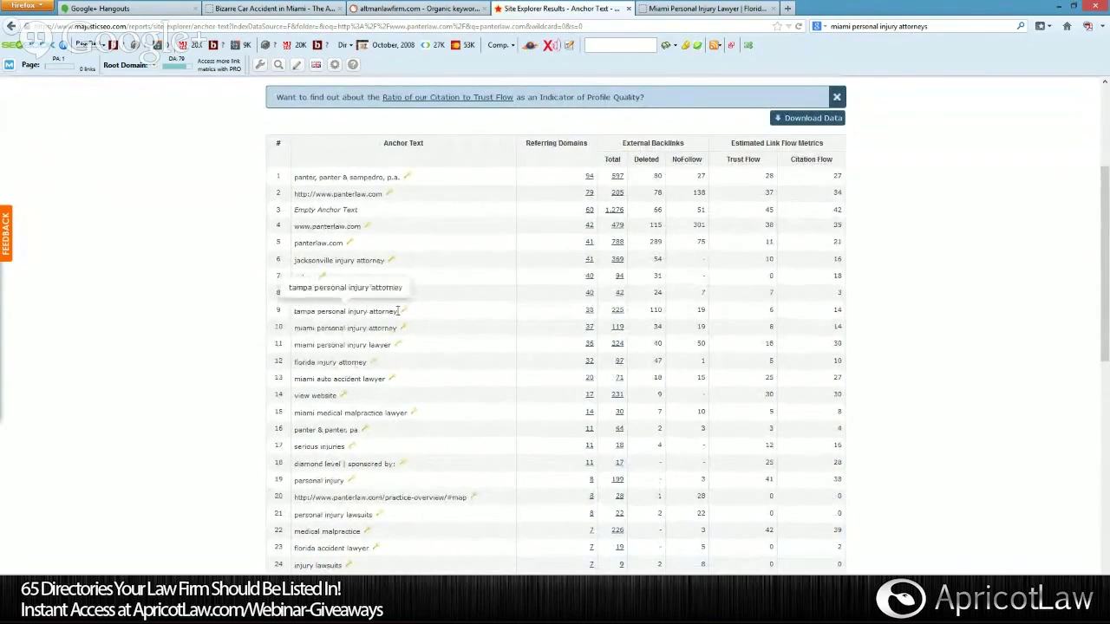
{"action": "left_click_drag", "start_coordinate": [383, 312], "coordinate": [303, 316]}
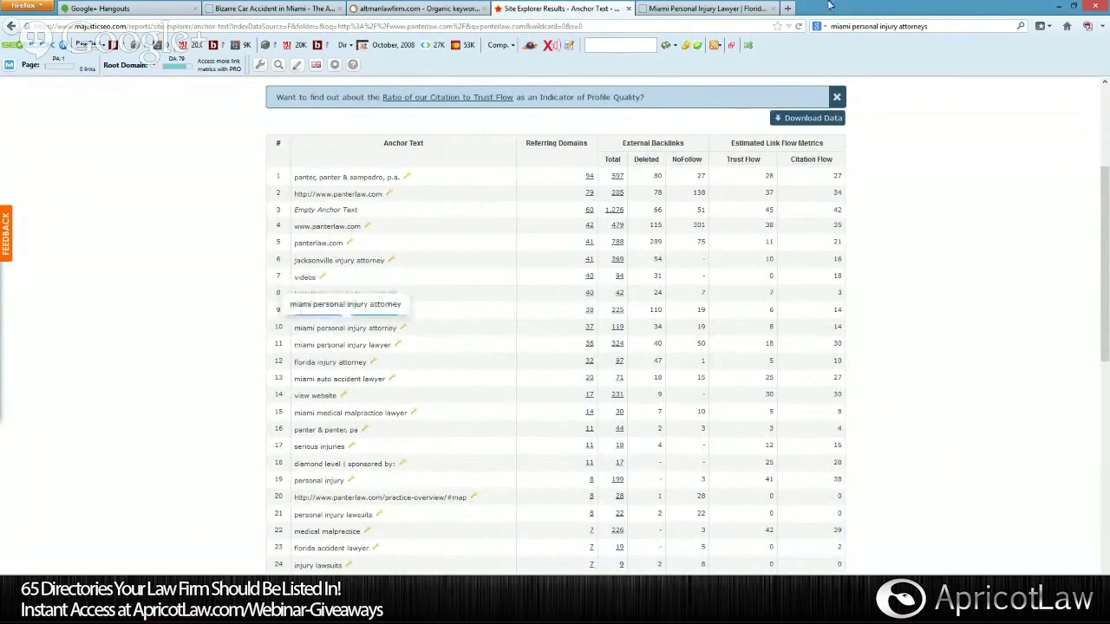
{"action": "left_click", "coordinate": [750, 9]}
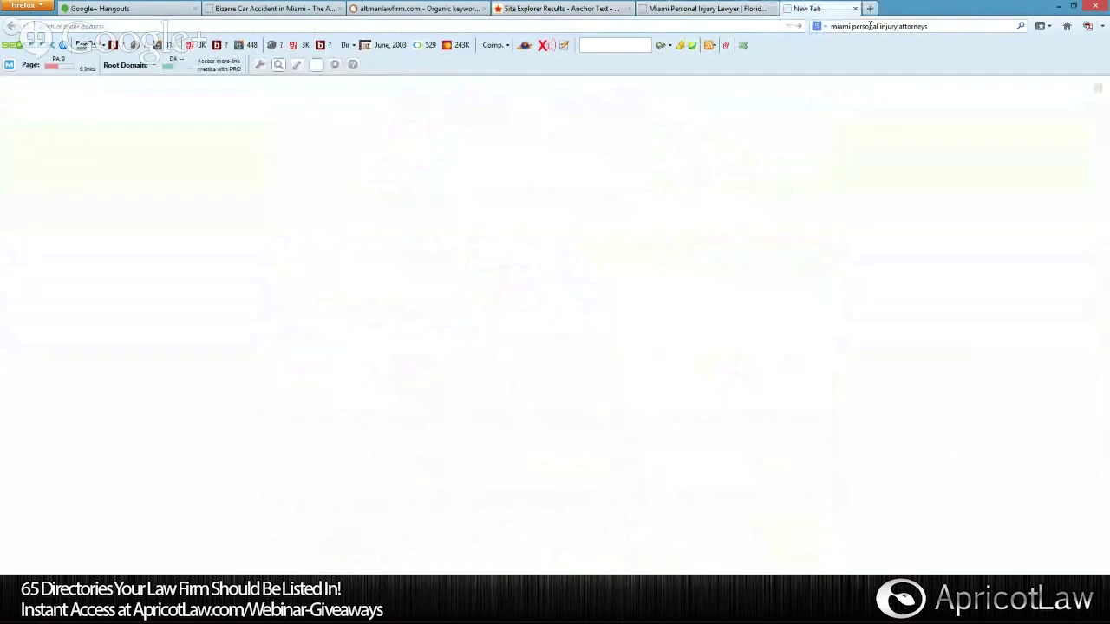
Search Google for 'tampa personal injury attorney' in a new tab.
{"action": "left_click", "coordinate": [787, 9]}
{"action": "left_click", "coordinate": [877, 26]}
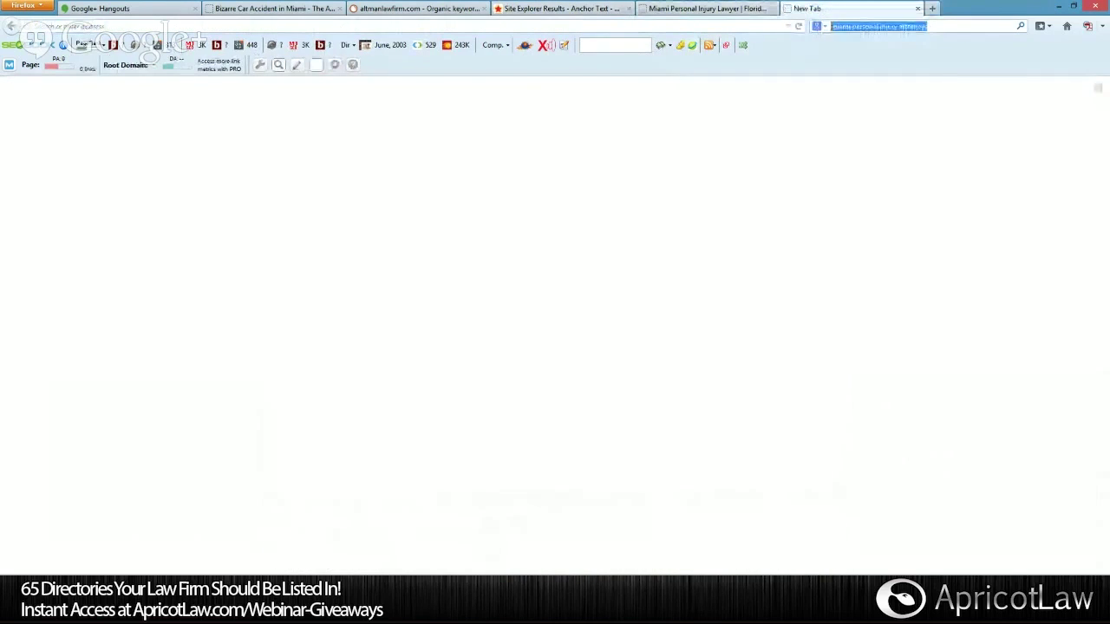
{"action": "key", "text": "BackSpace"}
{"action": "type", "text": "tamp"}
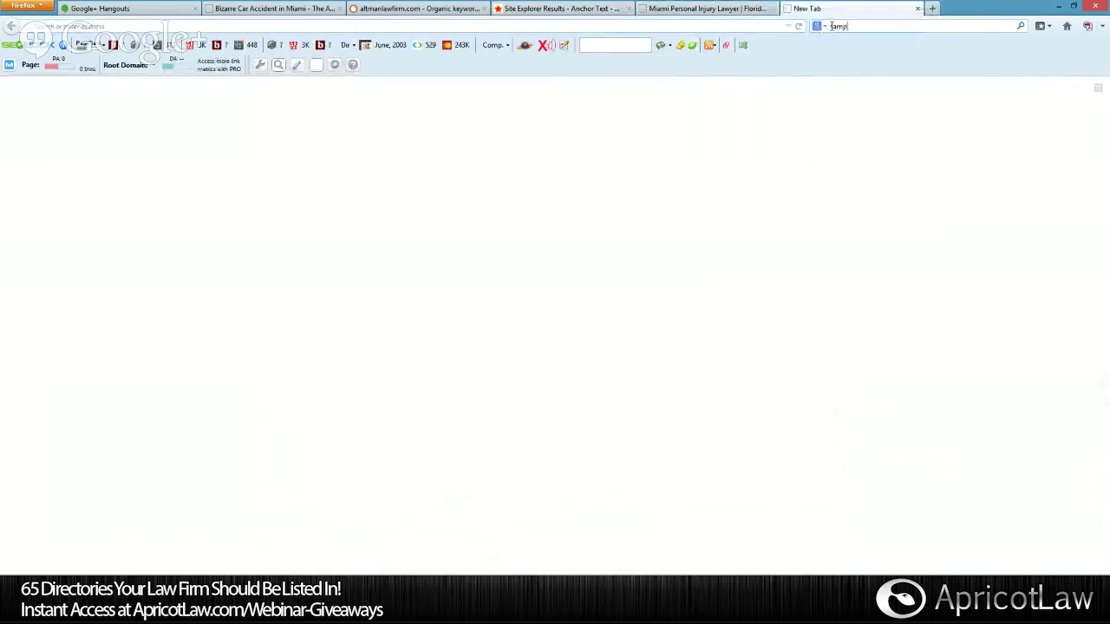
{"action": "type", "text": "a personal injury"}
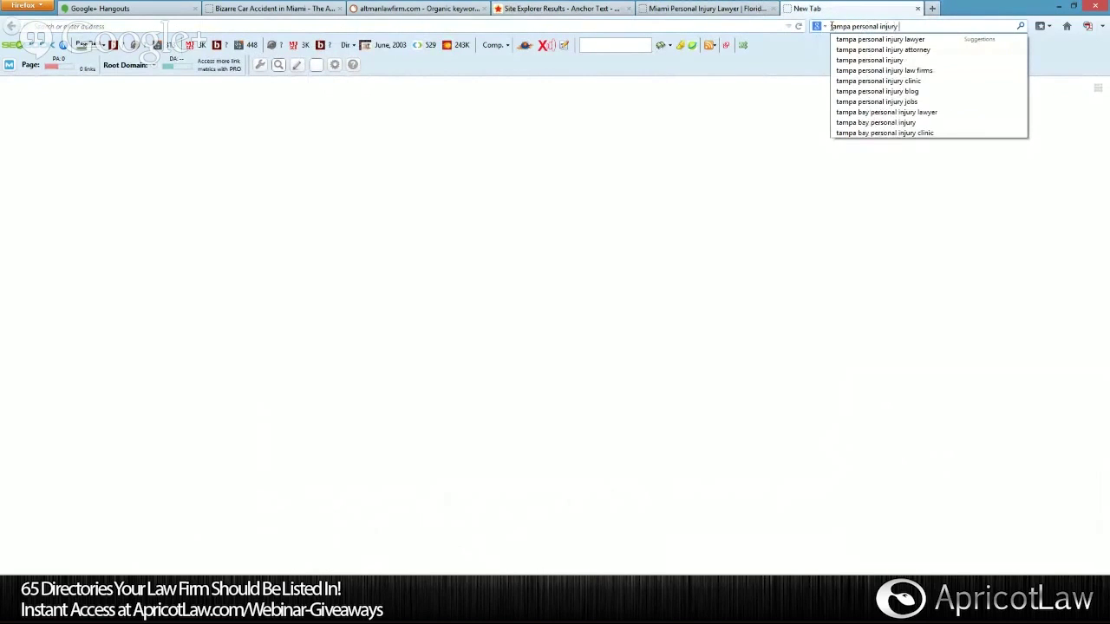
{"action": "type", "text": " attorney"}
{"action": "key", "text": "Return"}
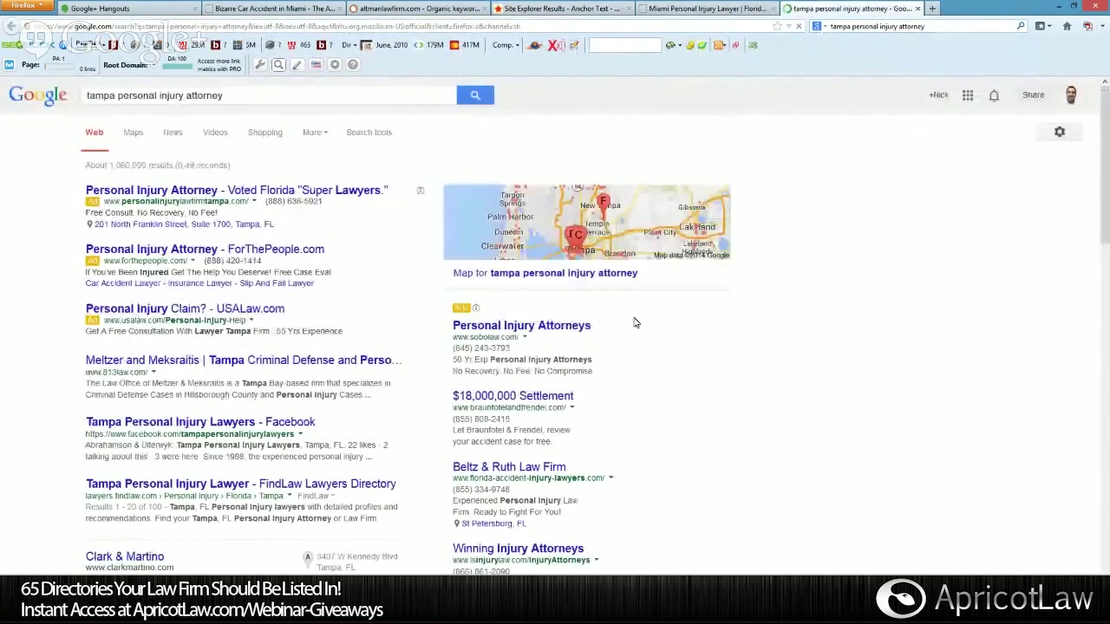
Browse to the second page of results, then return to the anchor text report.
{"action": "scroll", "coordinate": [634, 322], "scroll_direction": "down", "scroll_amount": 5}
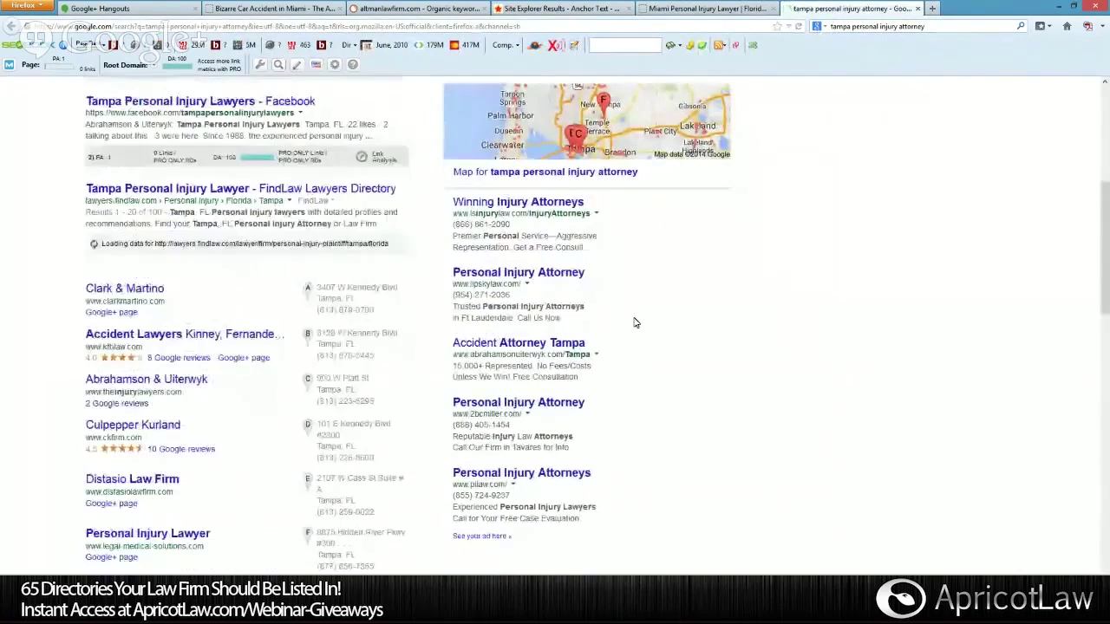
{"action": "scroll", "coordinate": [634, 322], "scroll_direction": "up", "scroll_amount": 3}
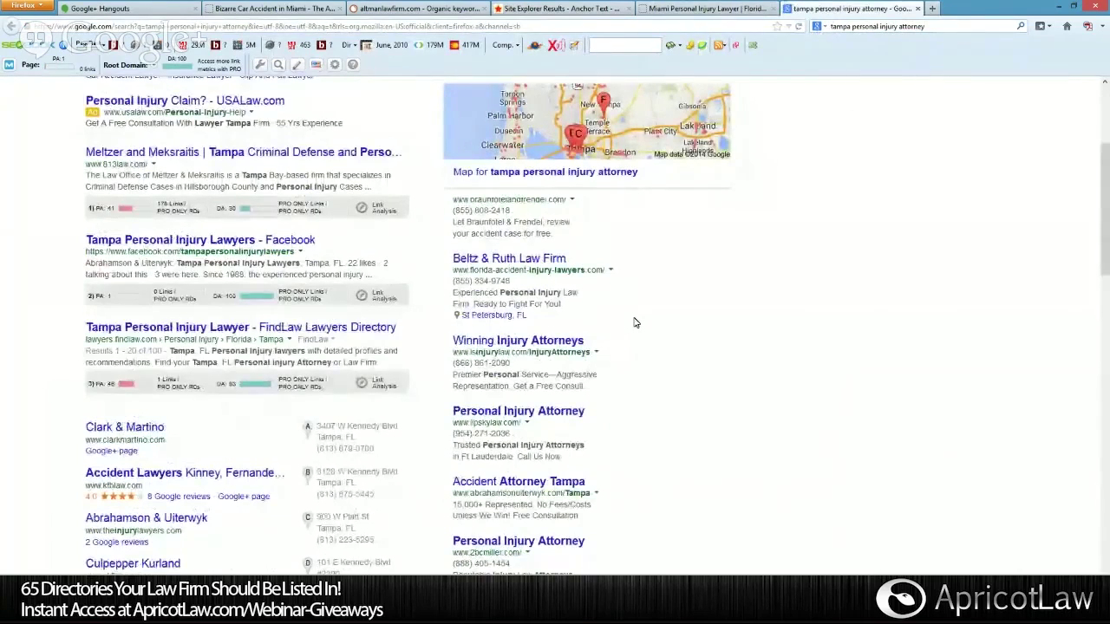
{"action": "scroll", "coordinate": [633, 322], "scroll_direction": "down", "scroll_amount": 10}
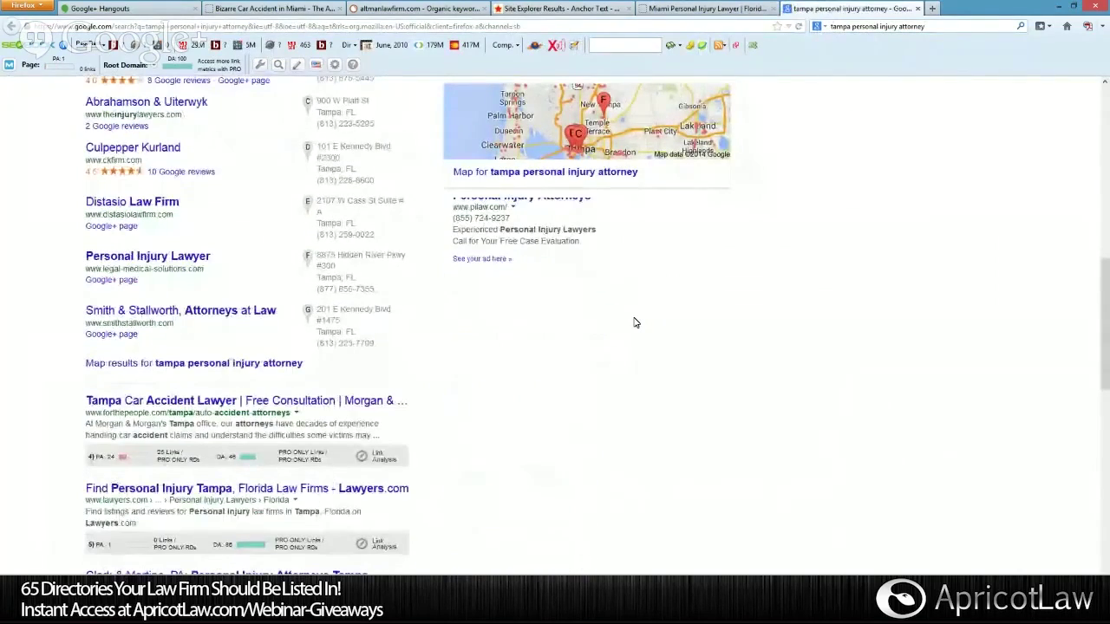
{"action": "scroll", "coordinate": [633, 323], "scroll_direction": "down", "scroll_amount": 7}
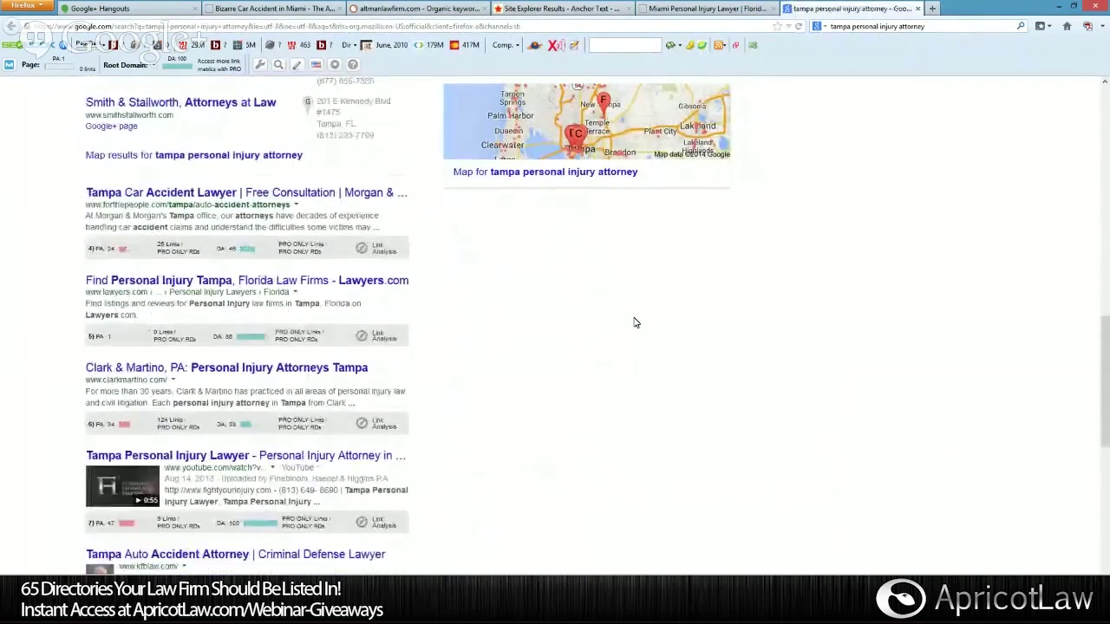
{"action": "scroll", "coordinate": [634, 323], "scroll_direction": "down", "scroll_amount": 10}
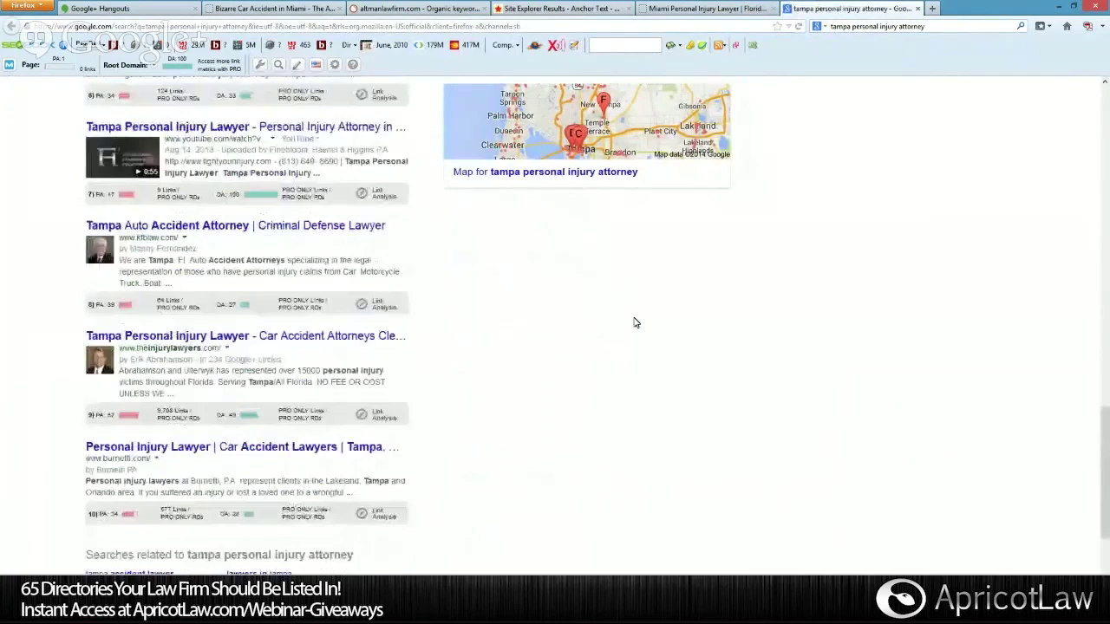
{"action": "left_click", "coordinate": [337, 536]}
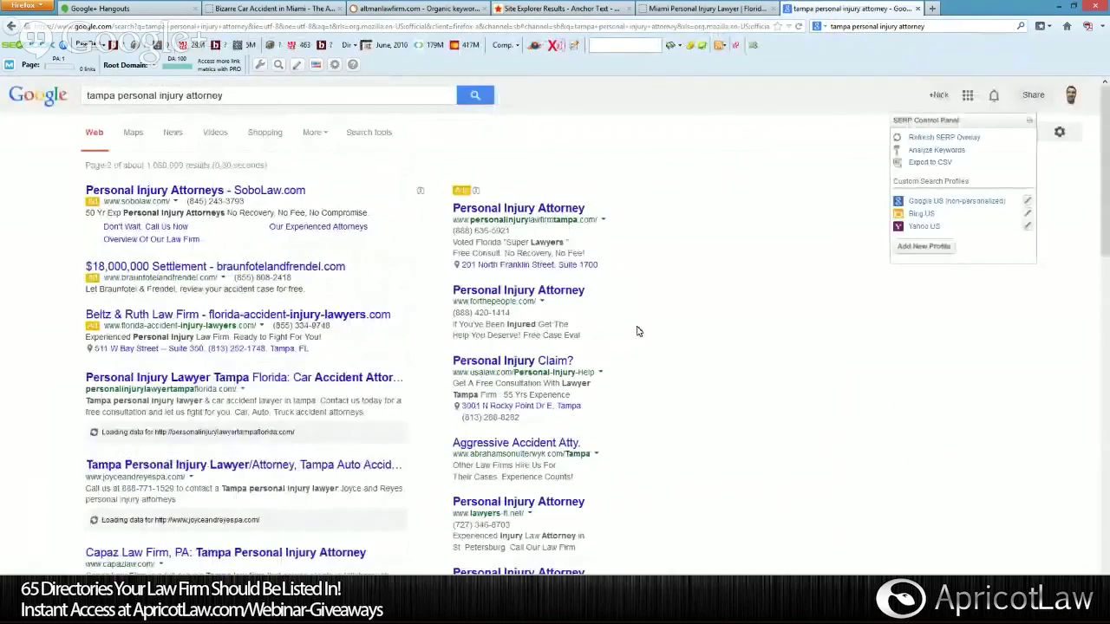
{"action": "scroll", "coordinate": [639, 338], "scroll_direction": "down", "scroll_amount": 3}
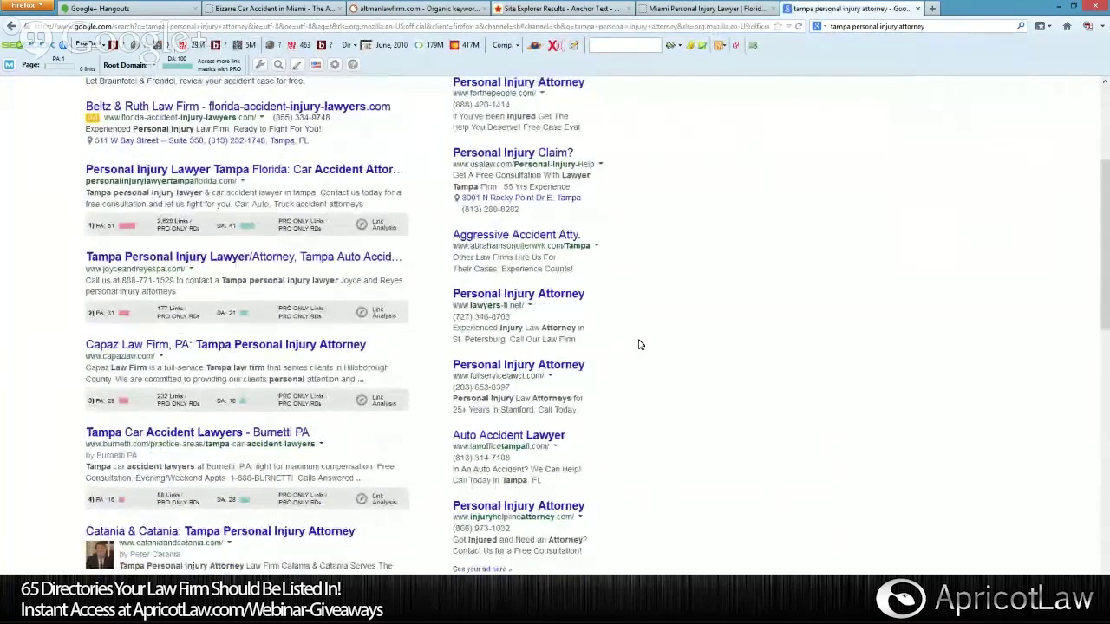
{"action": "scroll", "coordinate": [638, 345], "scroll_direction": "down", "scroll_amount": 6}
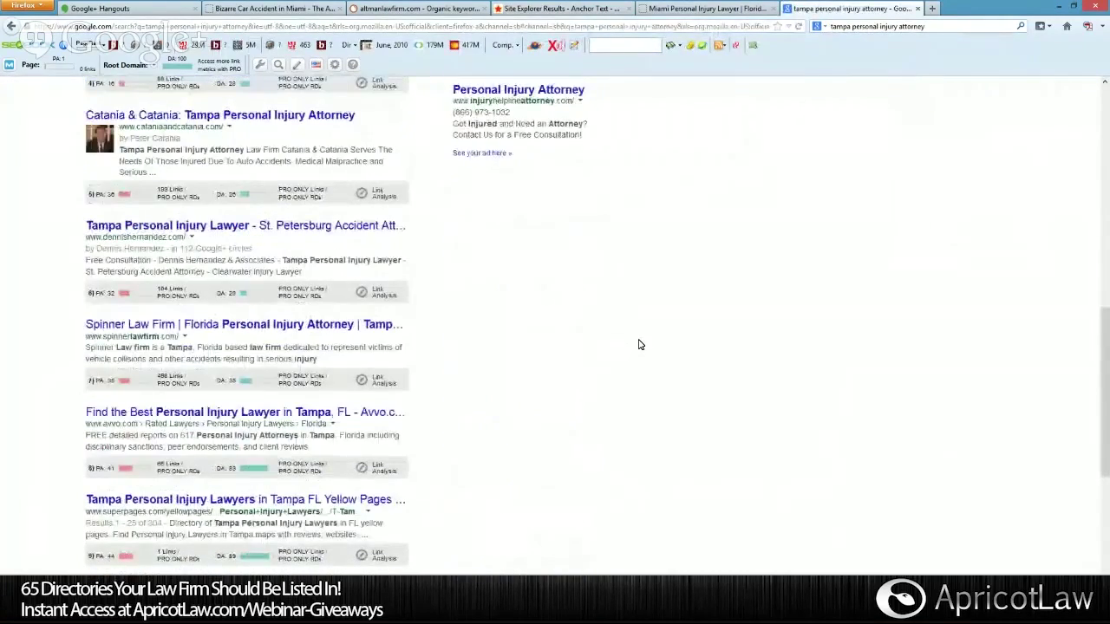
{"action": "scroll", "coordinate": [623, 338], "scroll_direction": "down", "scroll_amount": 2}
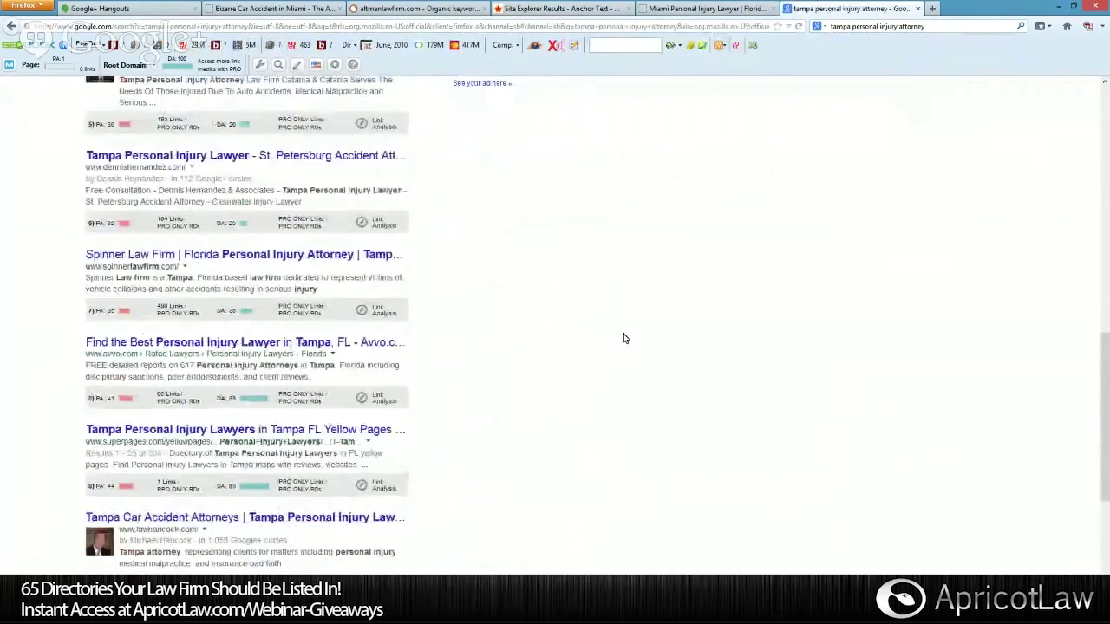
{"action": "scroll", "coordinate": [622, 339], "scroll_direction": "up", "scroll_amount": 12}
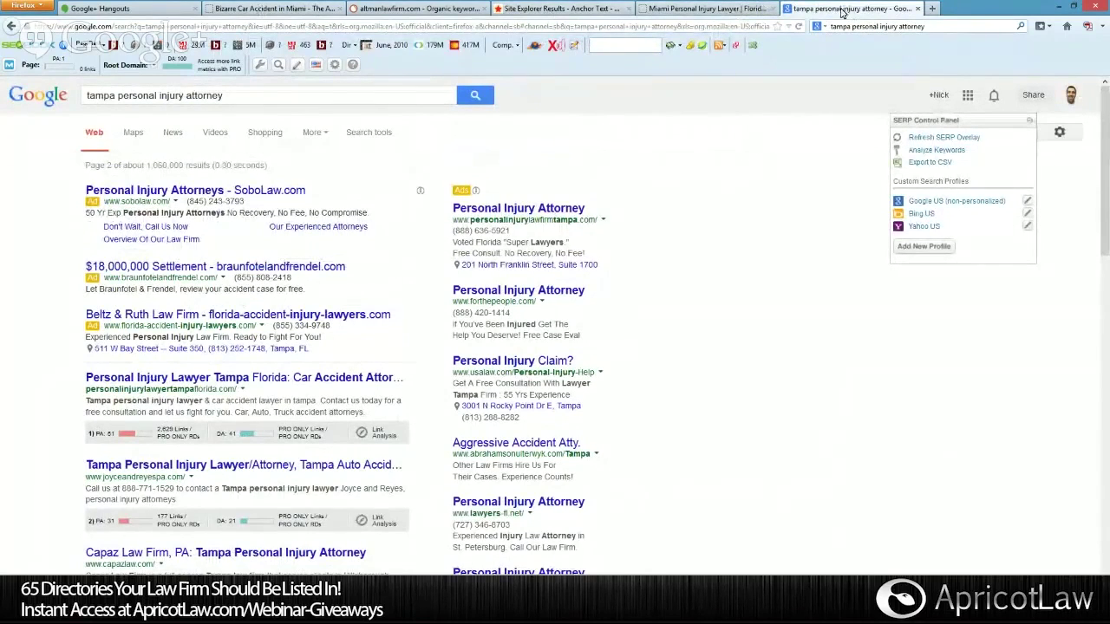
{"action": "left_click", "coordinate": [560, 8]}
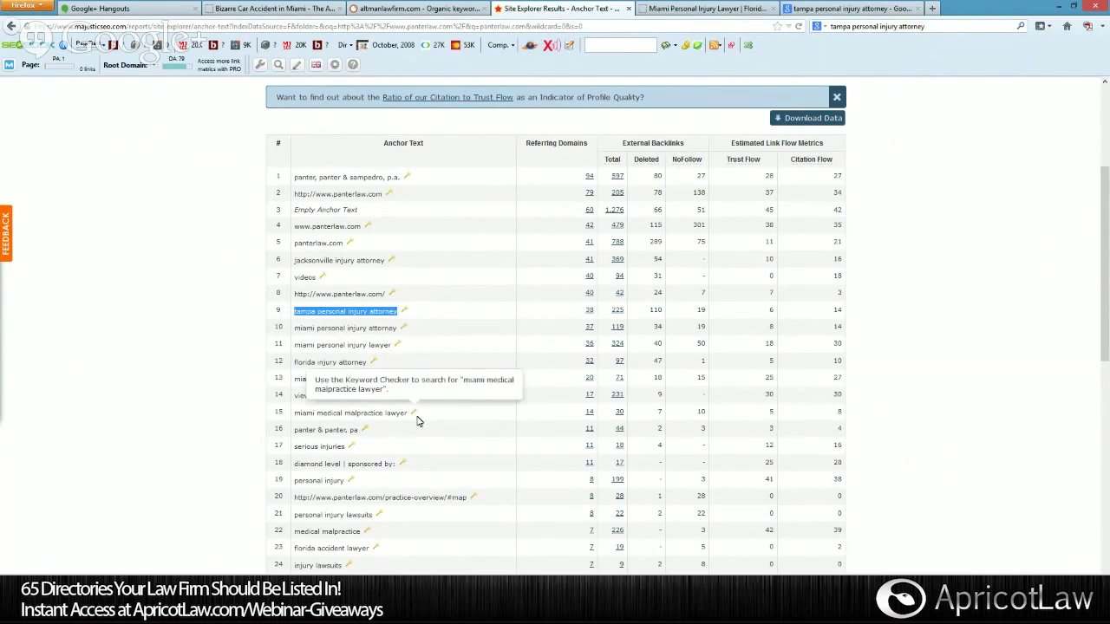
Highlight the row 10 anchor text 'miami personal injury attorney', then switch to the law firm's homepage tab.
{"action": "left_click_drag", "start_coordinate": [296, 329], "coordinate": [392, 329]}
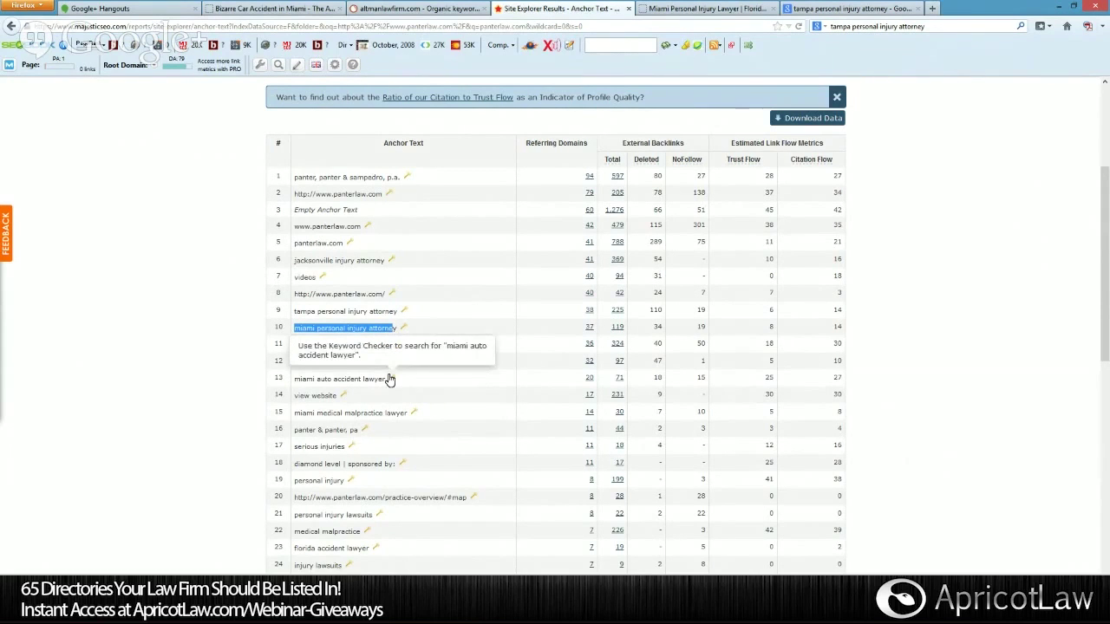
{"action": "scroll", "coordinate": [389, 379], "scroll_direction": "down", "scroll_amount": 3}
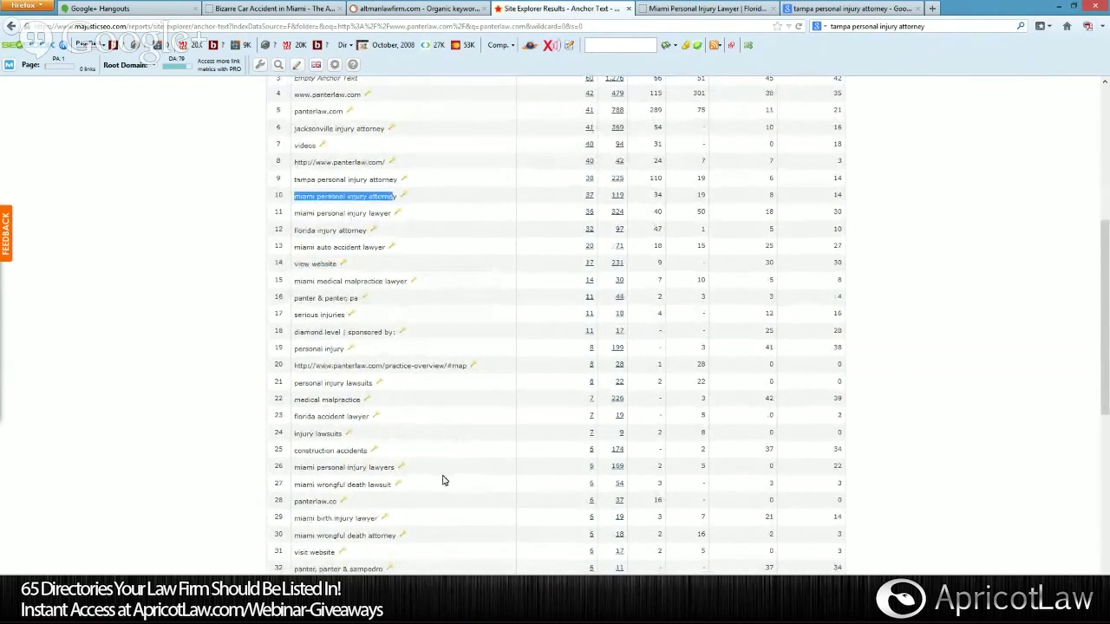
{"action": "scroll", "coordinate": [442, 481], "scroll_direction": "up", "scroll_amount": 8}
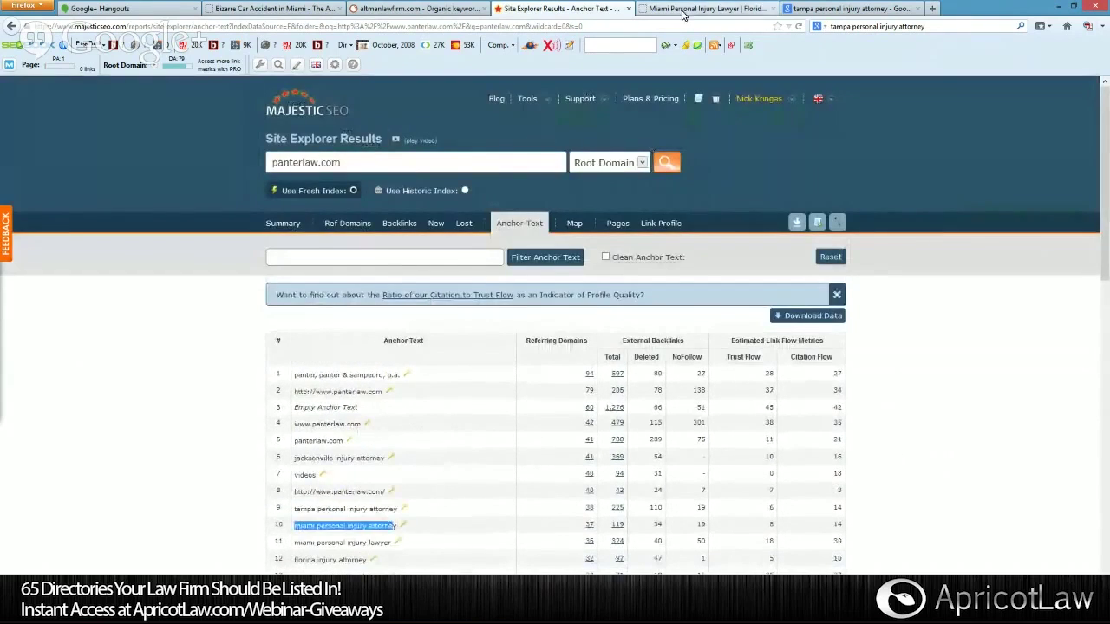
{"action": "left_click", "coordinate": [693, 9]}
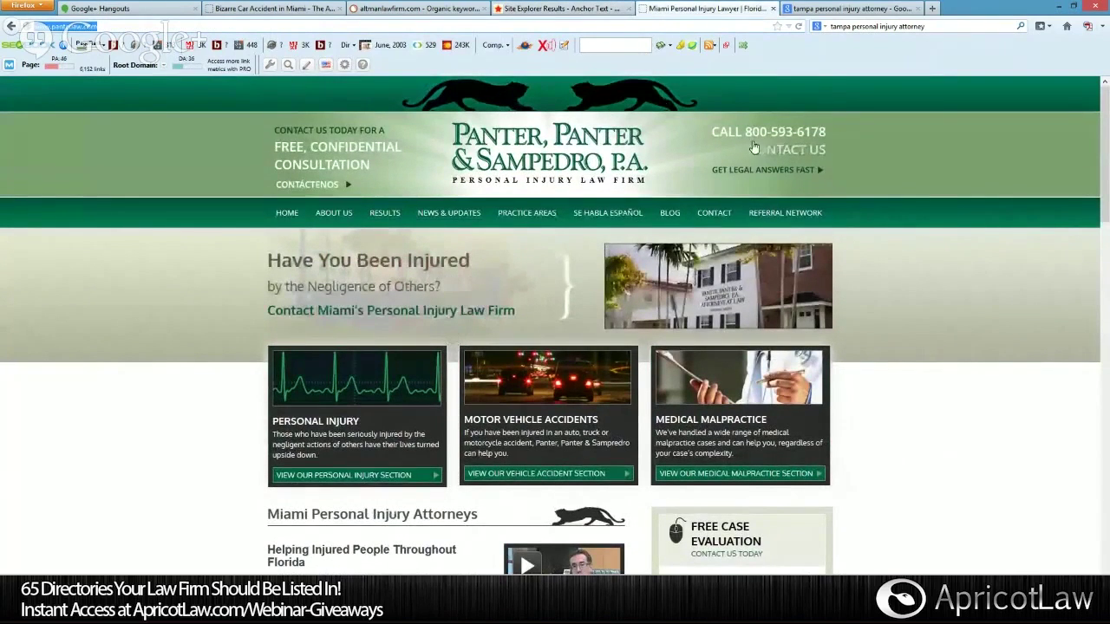
Select the 'Miami Personal Injury Attorneys' heading on the panterlaw.com homepage.
{"action": "mouse_move", "coordinate": [807, 213]}
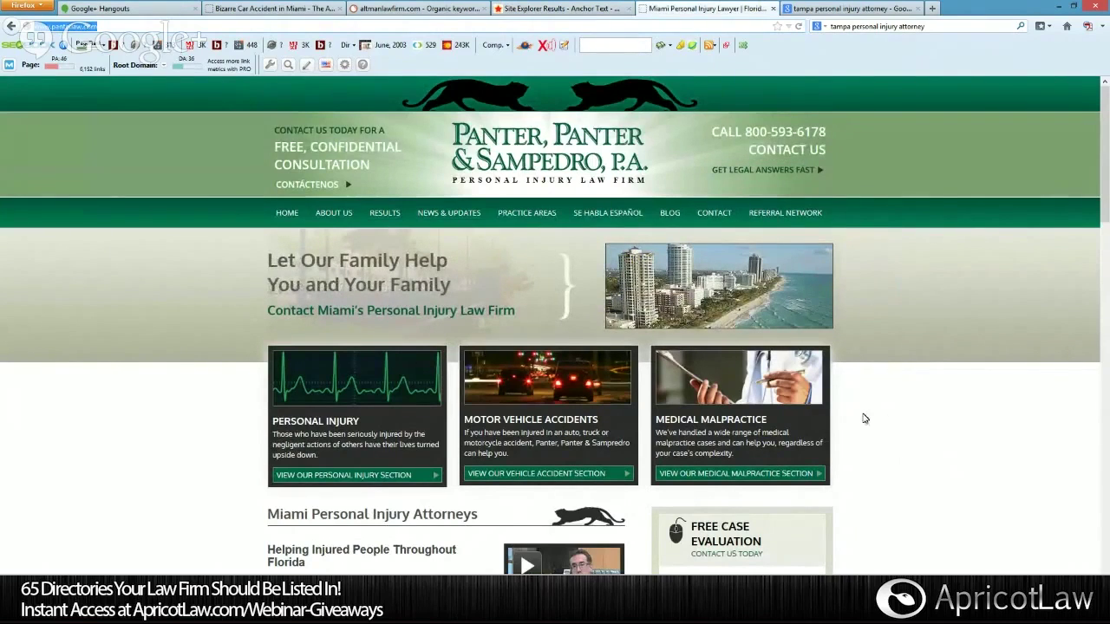
{"action": "scroll", "coordinate": [863, 419], "scroll_direction": "down", "scroll_amount": 3}
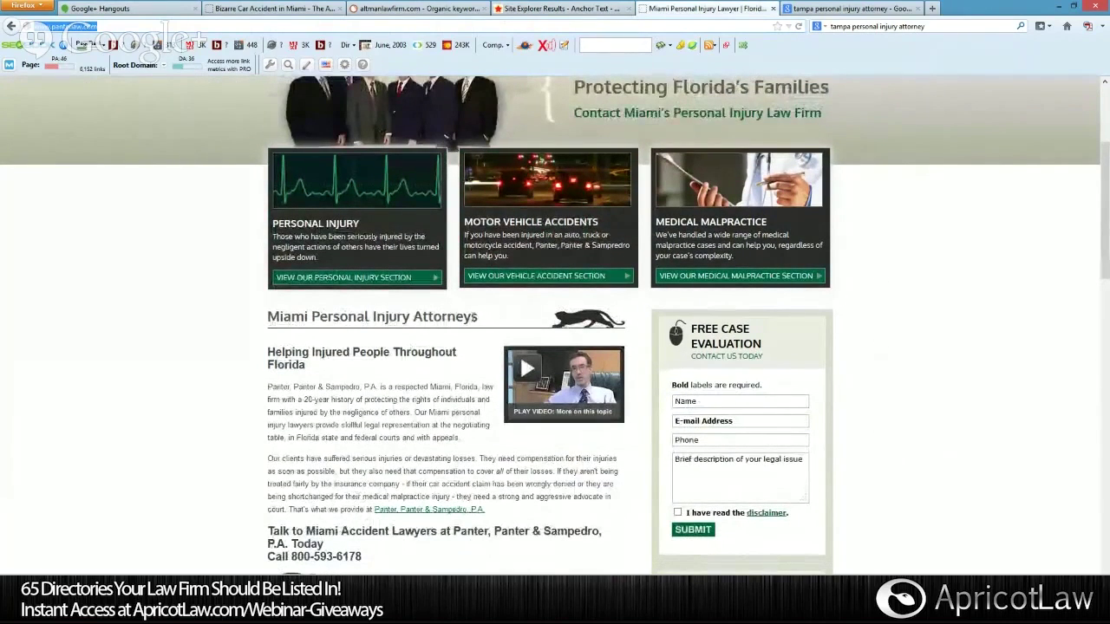
{"action": "left_click_drag", "start_coordinate": [481, 322], "coordinate": [268, 317]}
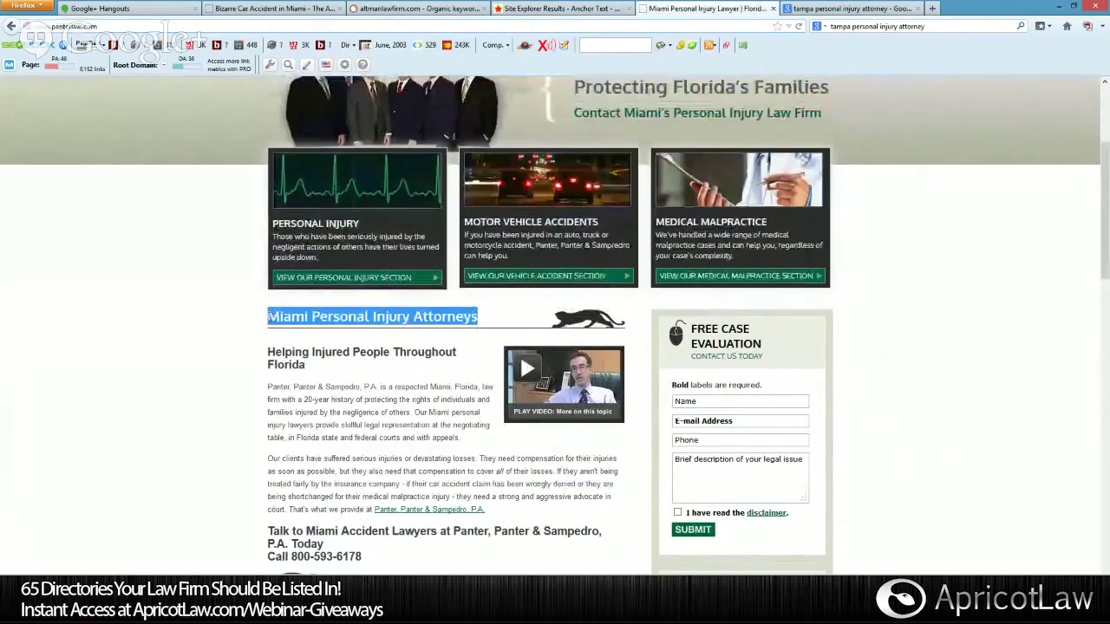
Inspect the heading in the Inspector, revealing an h1 styled 24px Oxygen, and collapse it.
{"action": "right_click", "coordinate": [379, 321]}
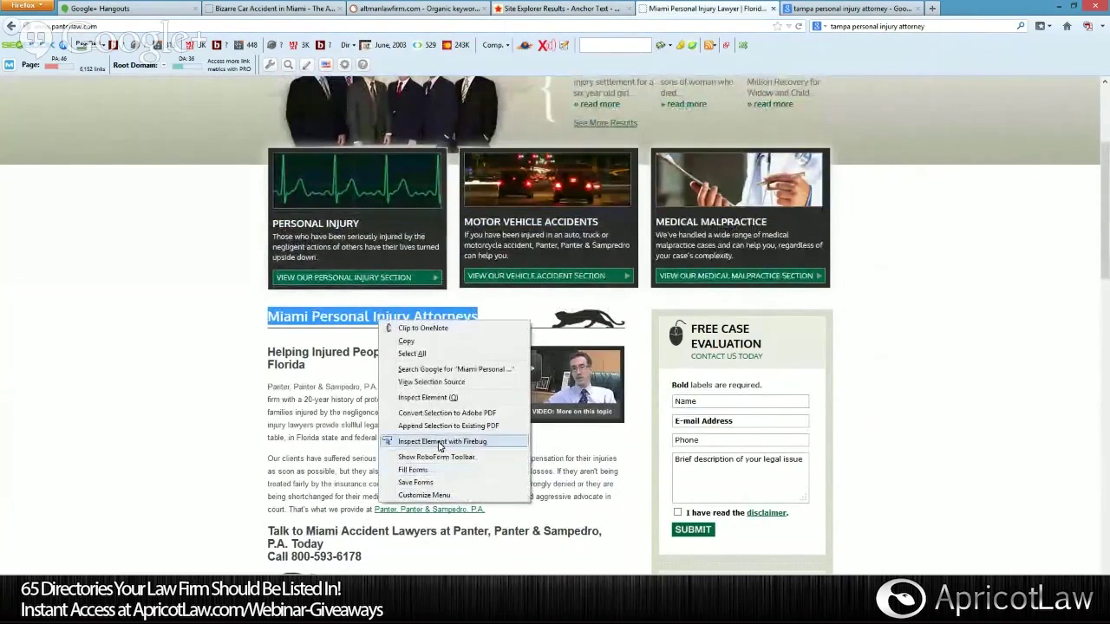
{"action": "left_click", "coordinate": [434, 399]}
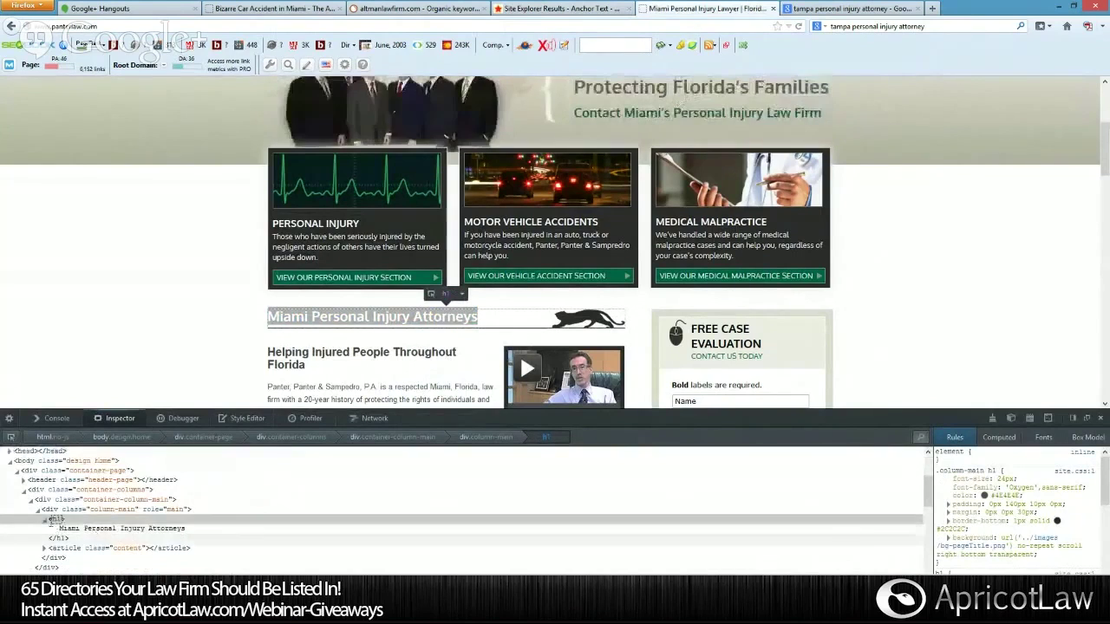
{"action": "left_click", "coordinate": [46, 520]}
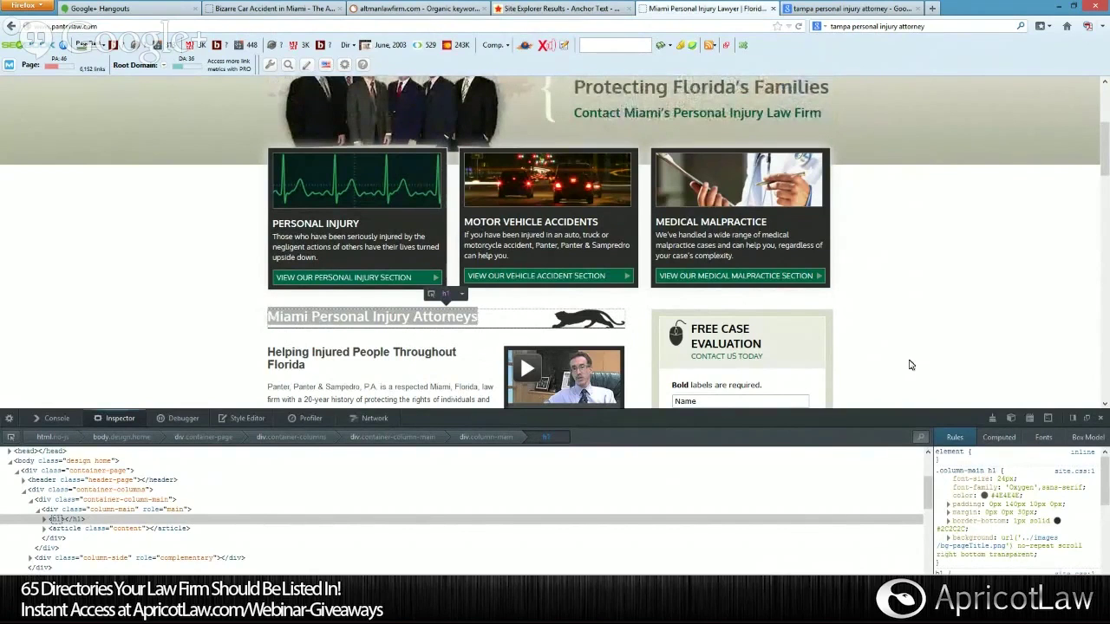
Close the Inspector and open the Wrongful Death category of the firm's blog.
{"action": "left_click", "coordinate": [1101, 418]}
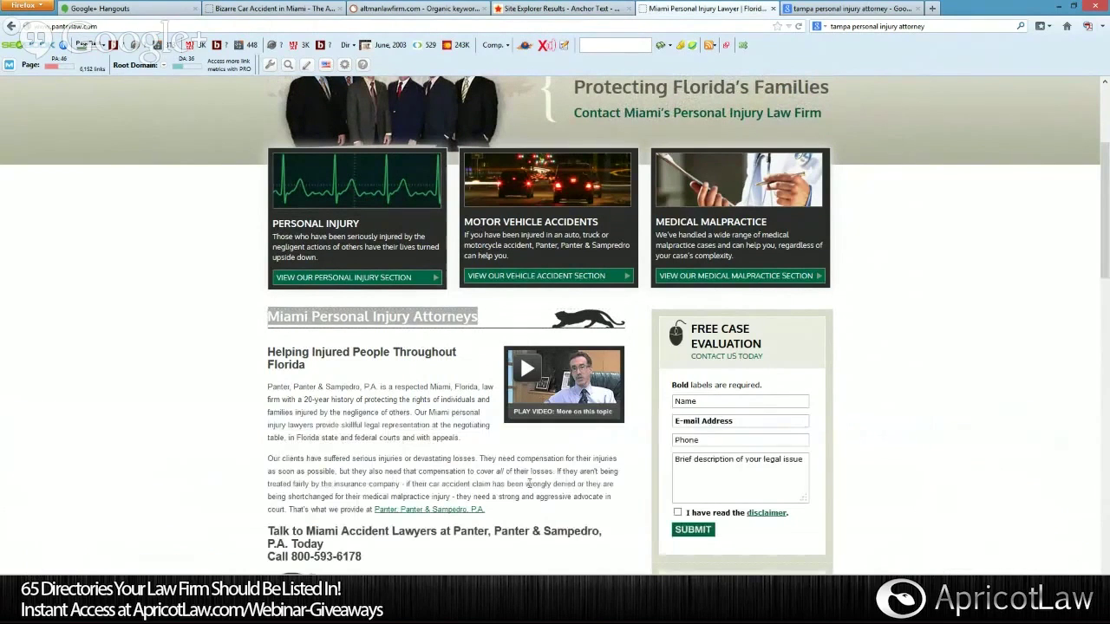
{"action": "scroll", "coordinate": [399, 457], "scroll_direction": "down", "scroll_amount": 2}
{"action": "scroll", "coordinate": [399, 457], "scroll_direction": "down", "scroll_amount": 4}
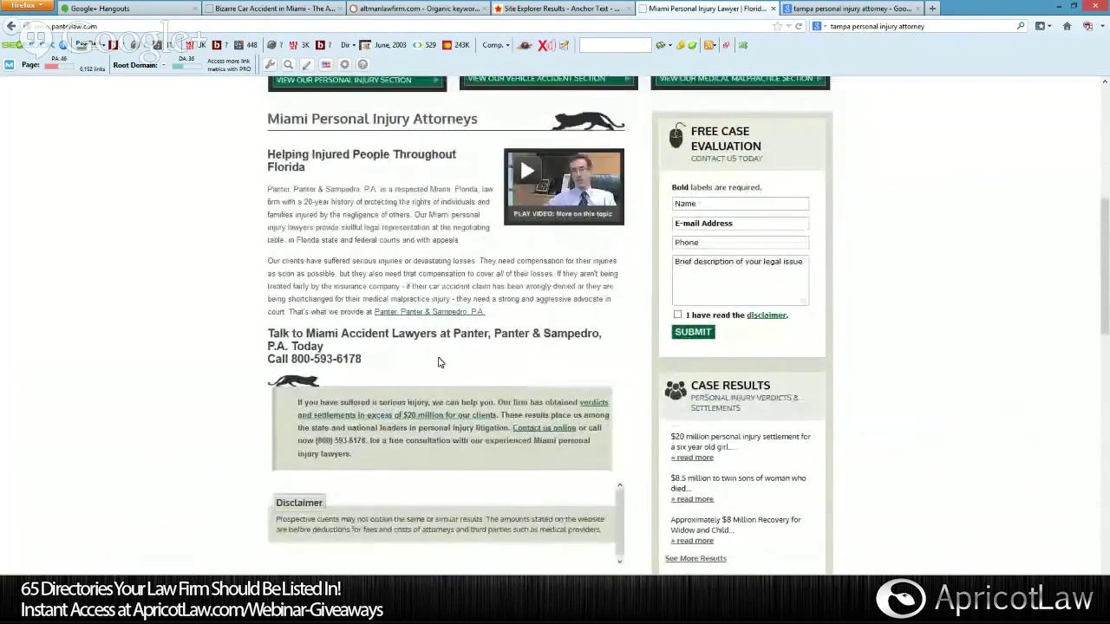
{"action": "scroll", "coordinate": [434, 416], "scroll_direction": "down", "scroll_amount": 9}
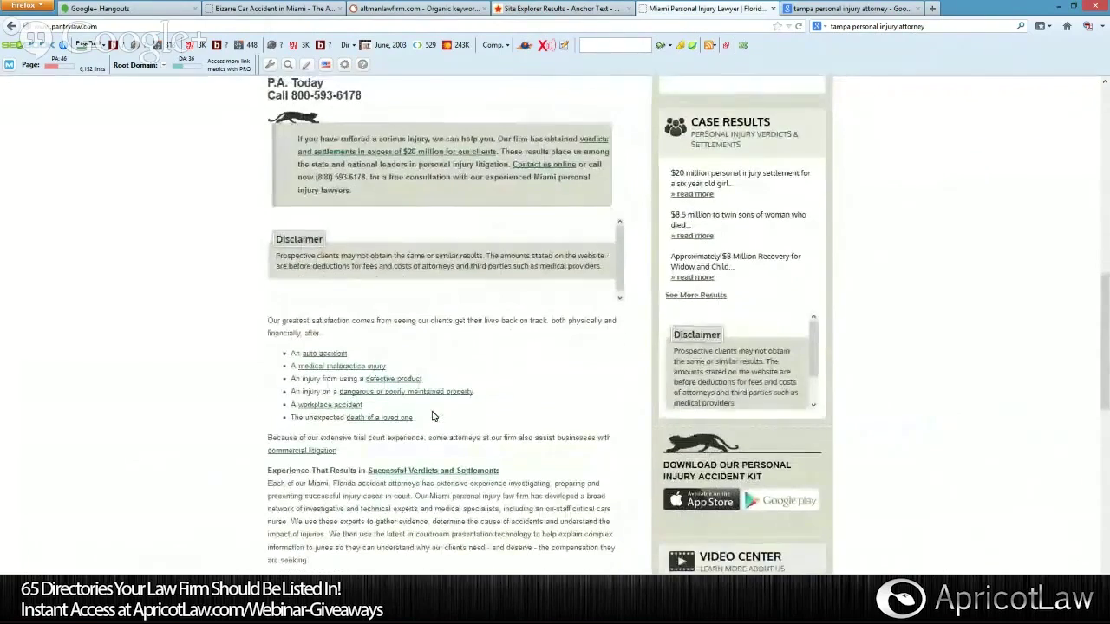
{"action": "scroll", "coordinate": [434, 416], "scroll_direction": "down", "scroll_amount": 5}
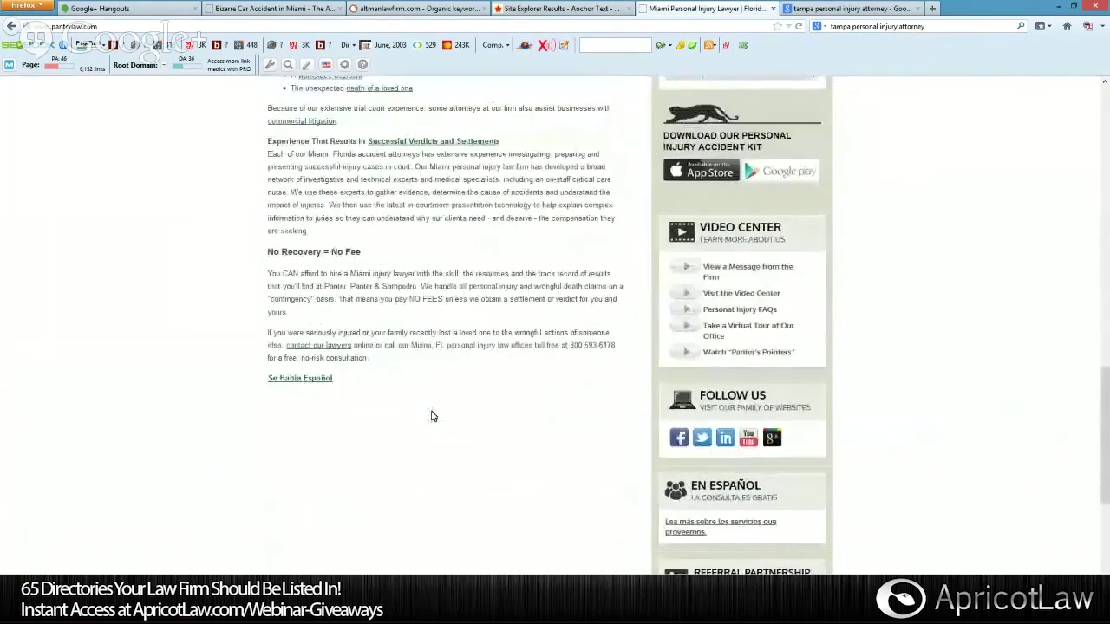
{"action": "scroll", "coordinate": [347, 421], "scroll_direction": "up", "scroll_amount": 6}
{"action": "scroll", "coordinate": [425, 406], "scroll_direction": "up", "scroll_amount": 7}
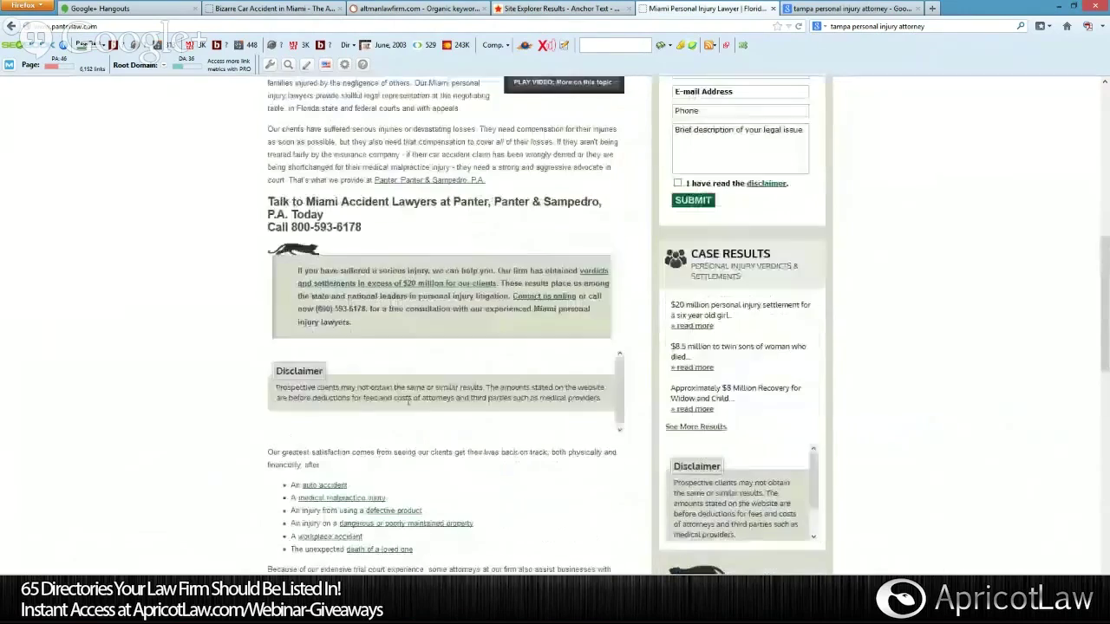
{"action": "scroll", "coordinate": [438, 452], "scroll_direction": "up", "scroll_amount": 7}
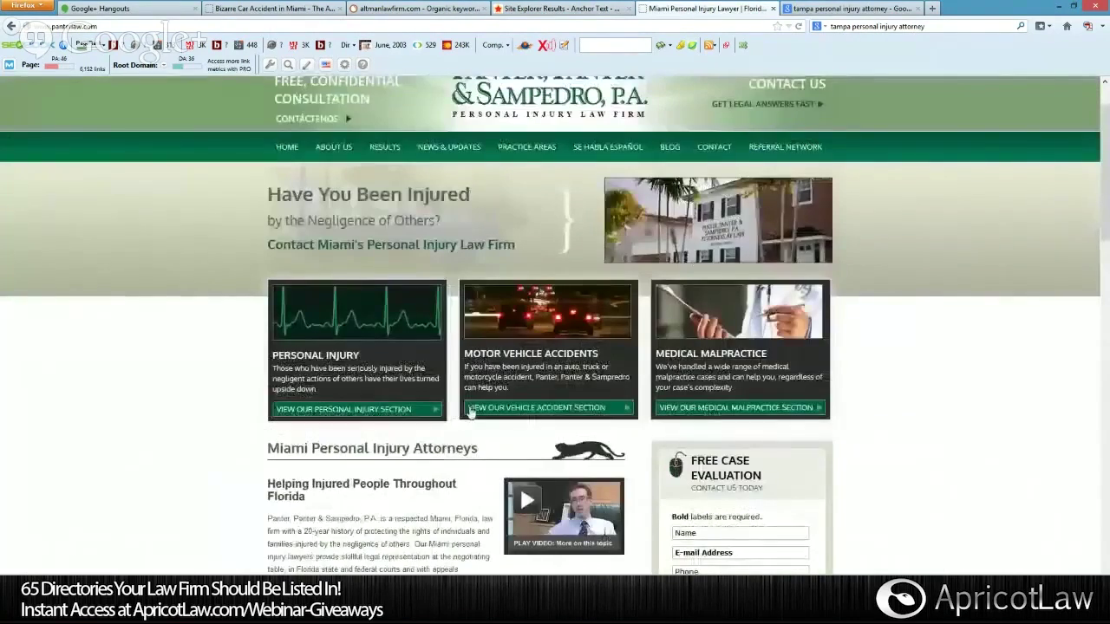
{"action": "mouse_move", "coordinate": [674, 154]}
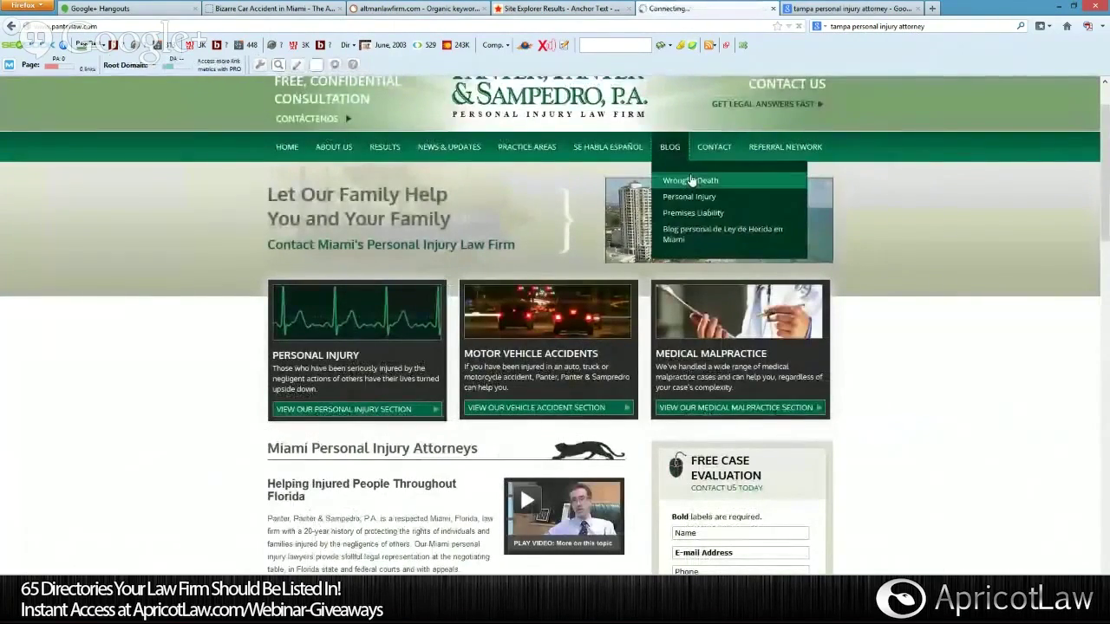
{"action": "left_click", "coordinate": [691, 180]}
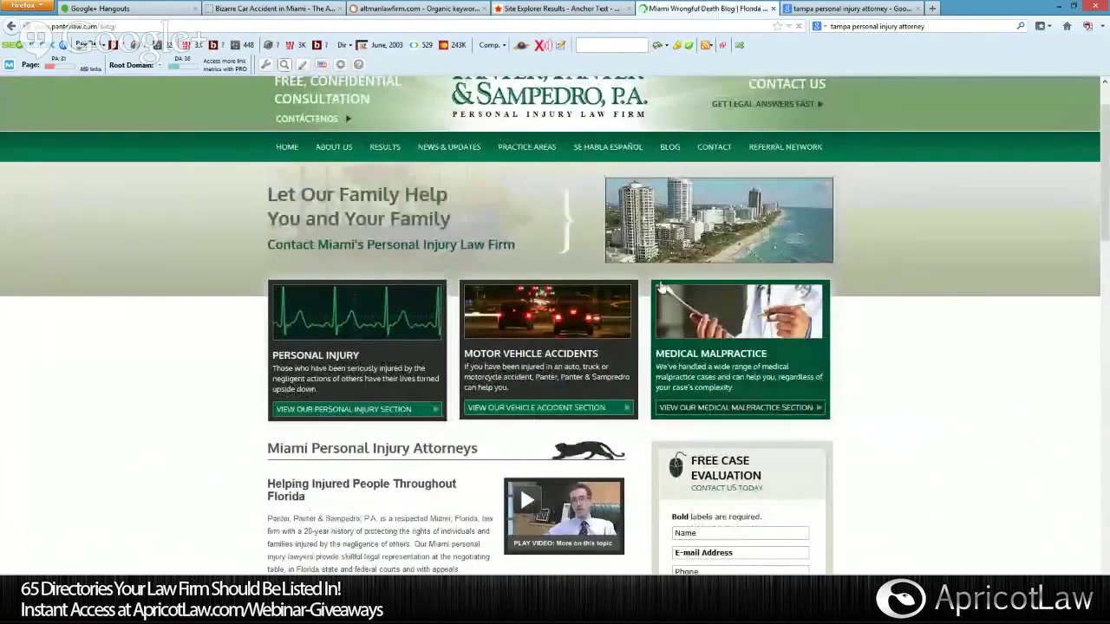
Open the post 'Man dies in motorcycle accident caused by drunk driver'.
{"action": "scroll", "coordinate": [914, 422], "scroll_direction": "down", "scroll_amount": 3}
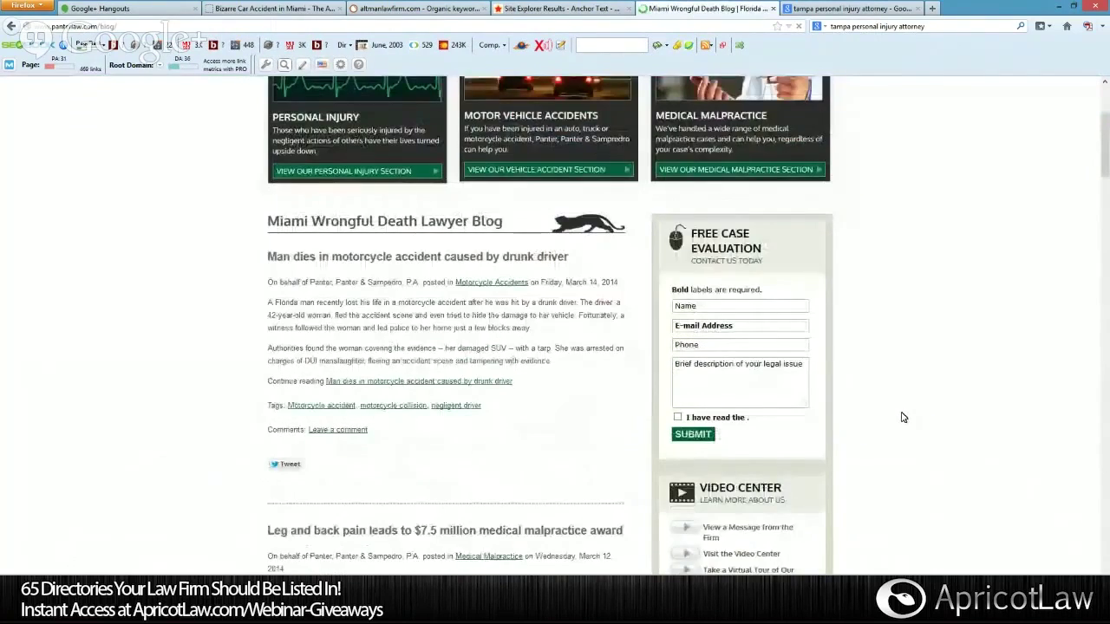
{"action": "scroll", "coordinate": [903, 418], "scroll_direction": "down", "scroll_amount": 2}
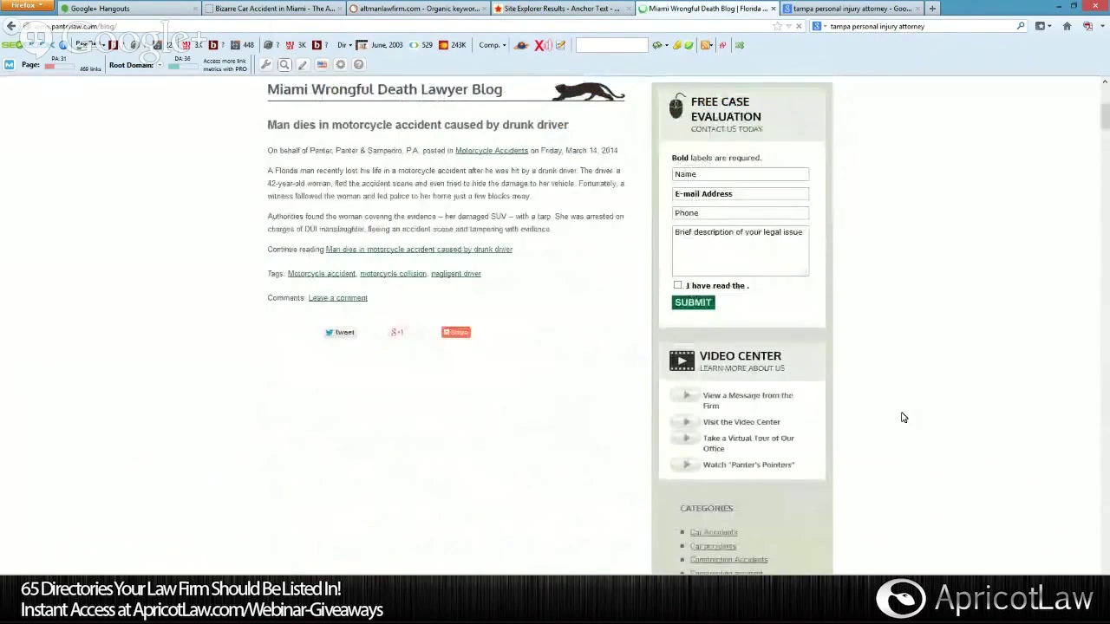
{"action": "left_click", "coordinate": [422, 251]}
{"action": "scroll", "coordinate": [440, 208], "scroll_direction": "down", "scroll_amount": 1}
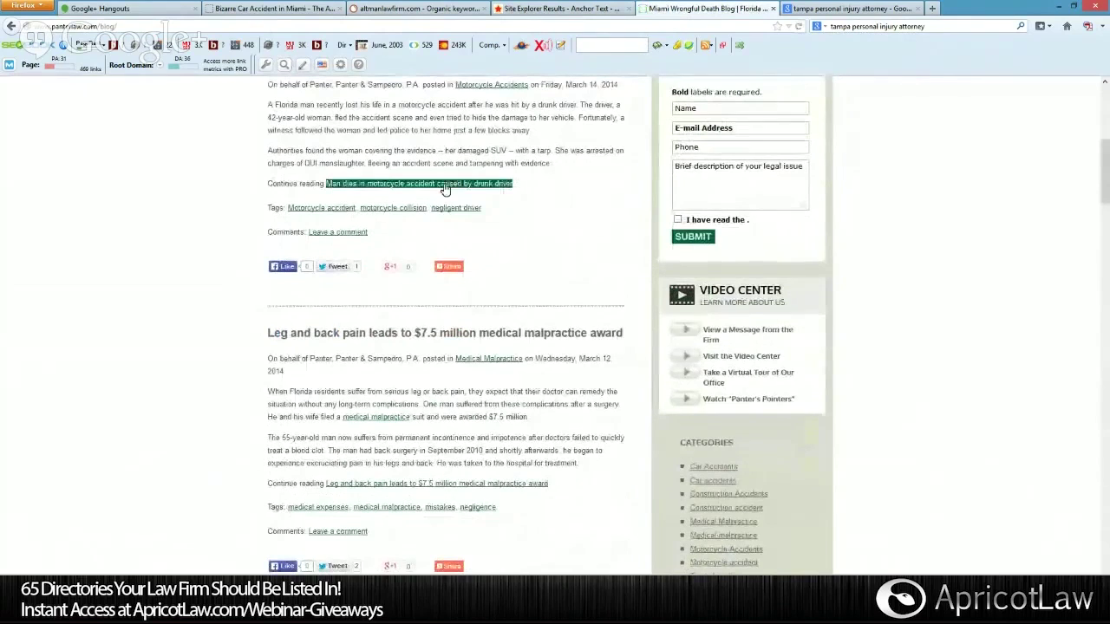
{"action": "left_click", "coordinate": [444, 190]}
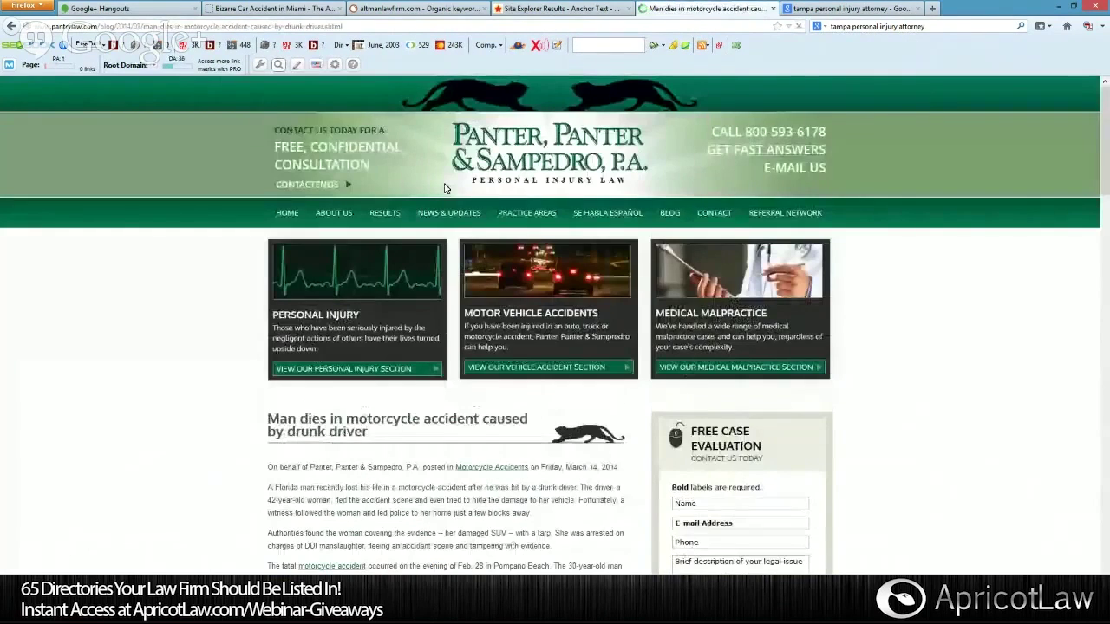
Read the post, highlight its BSO/CBS Miami source link, and scroll to the Recent Posts list.
{"action": "scroll", "coordinate": [936, 449], "scroll_direction": "down", "scroll_amount": 5}
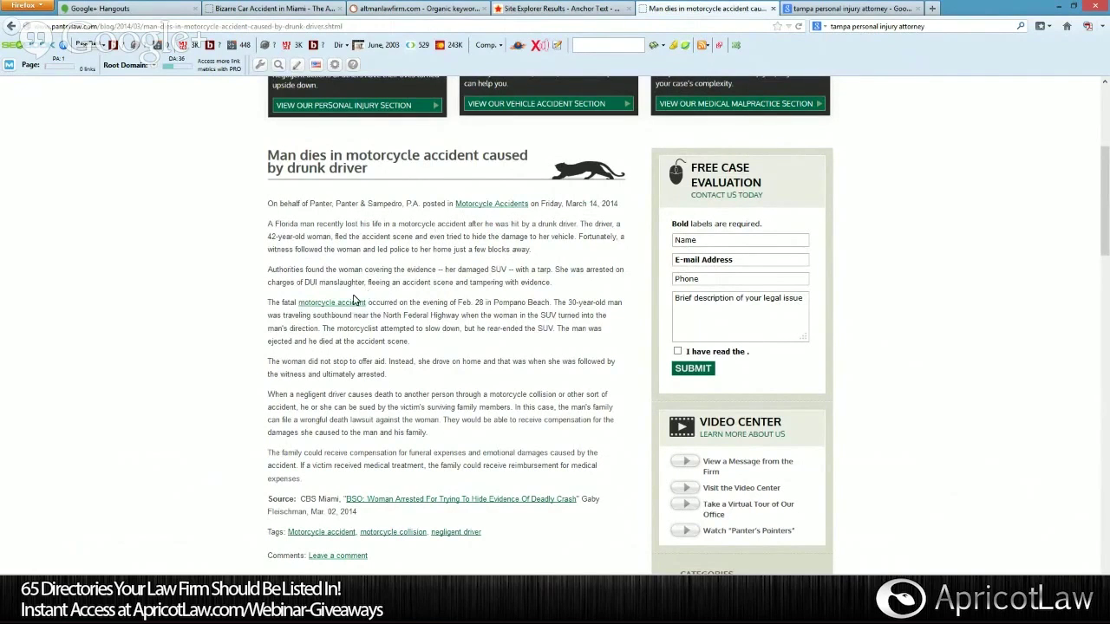
{"action": "scroll", "coordinate": [353, 301], "scroll_direction": "down", "scroll_amount": 5}
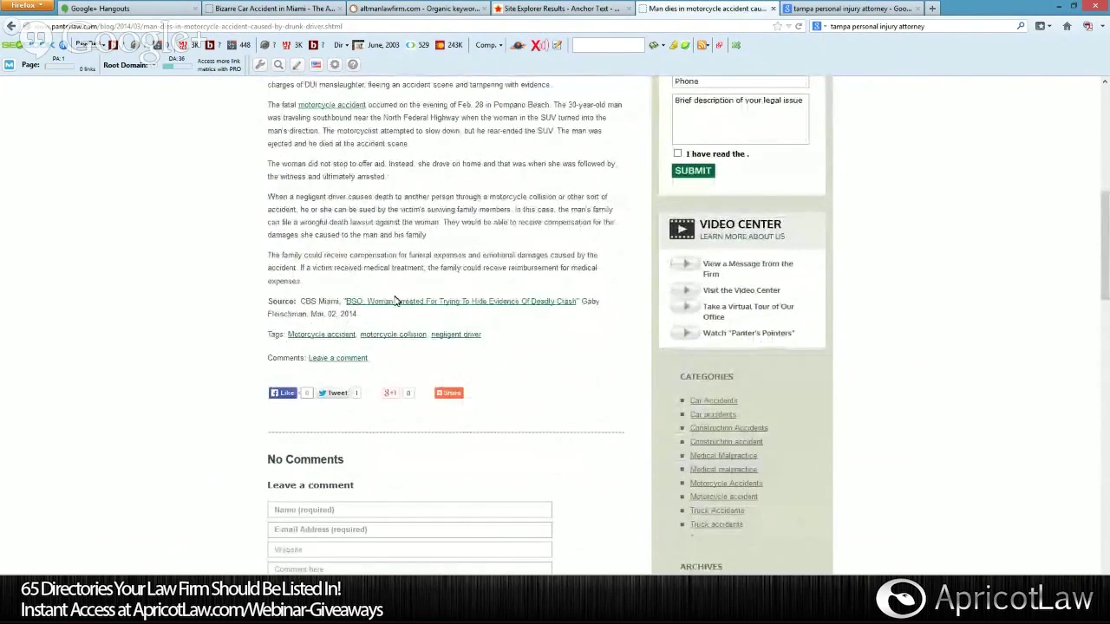
{"action": "left_click_drag", "start_coordinate": [345, 301], "coordinate": [577, 302]}
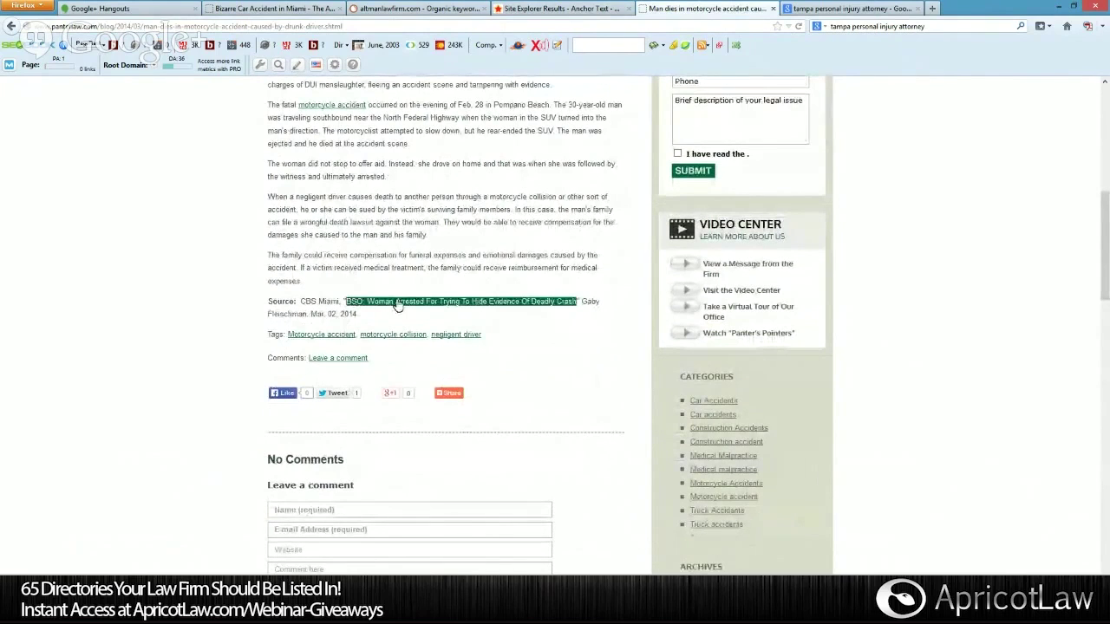
{"action": "left_click_drag", "start_coordinate": [397, 305], "coordinate": [527, 306]}
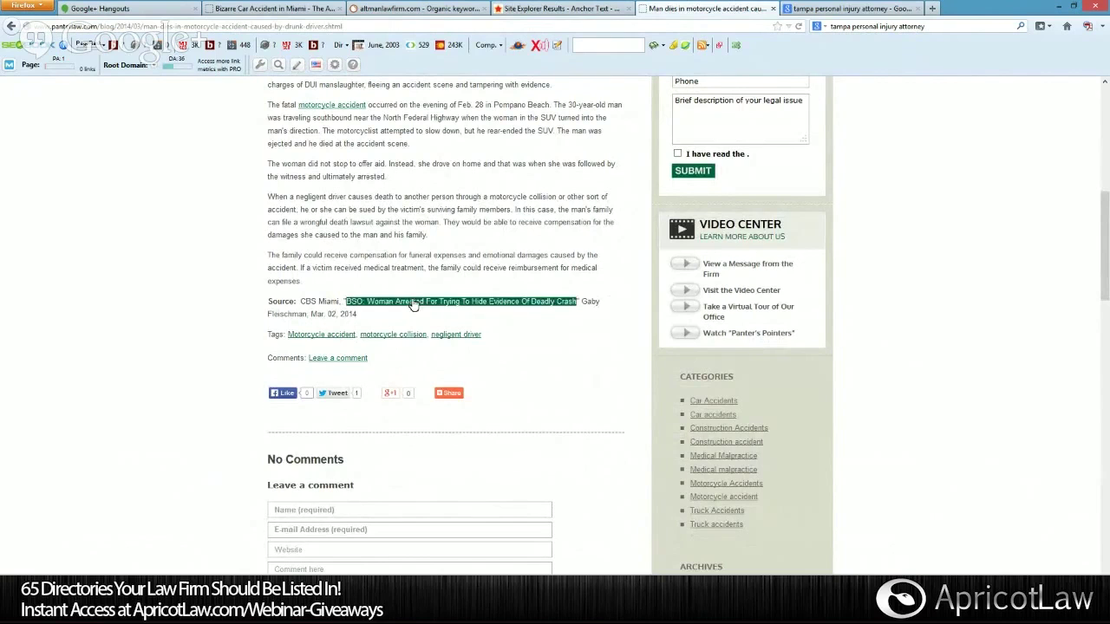
{"action": "scroll", "coordinate": [451, 337], "scroll_direction": "up", "scroll_amount": 3}
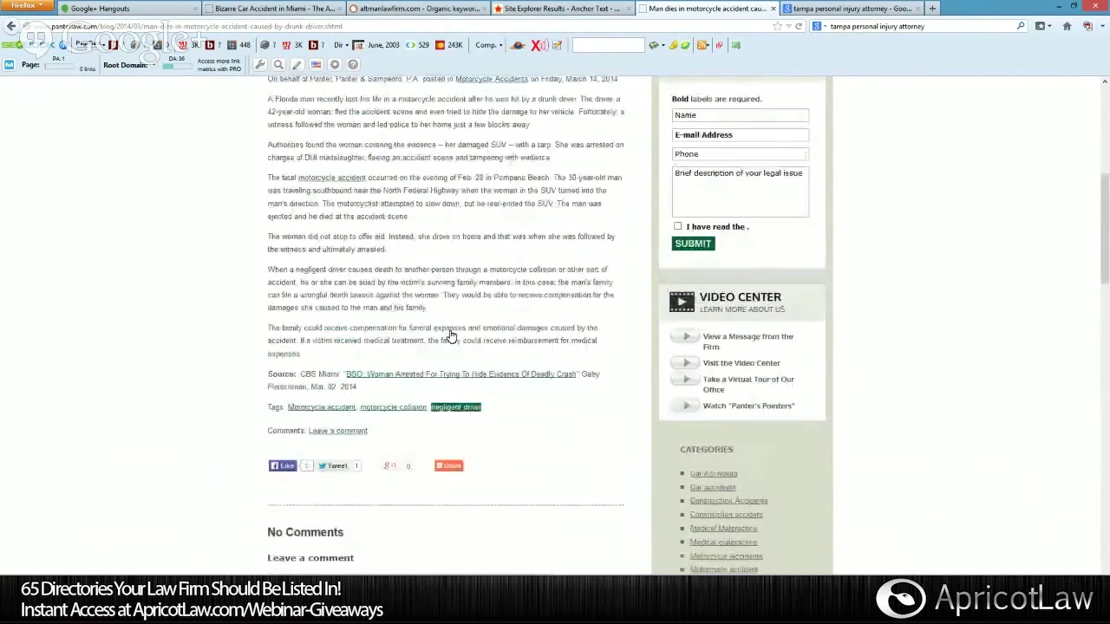
{"action": "scroll", "coordinate": [451, 332], "scroll_direction": "down", "scroll_amount": 6}
{"action": "scroll", "coordinate": [616, 325], "scroll_direction": "down", "scroll_amount": 5}
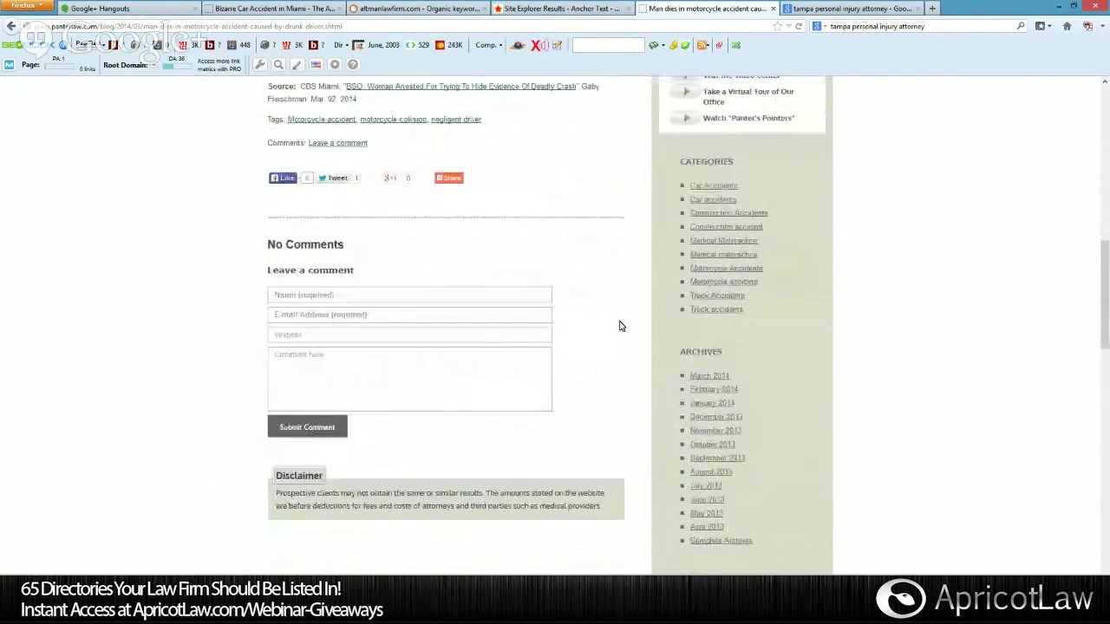
{"action": "scroll", "coordinate": [620, 326], "scroll_direction": "down", "scroll_amount": 4}
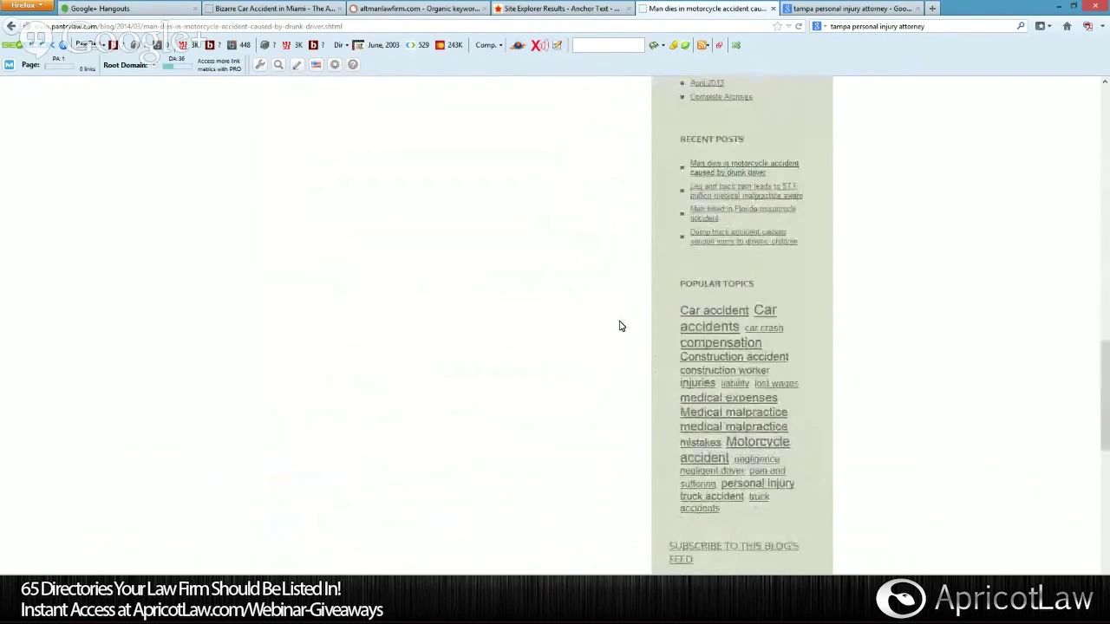
{"action": "left_click", "coordinate": [796, 193]}
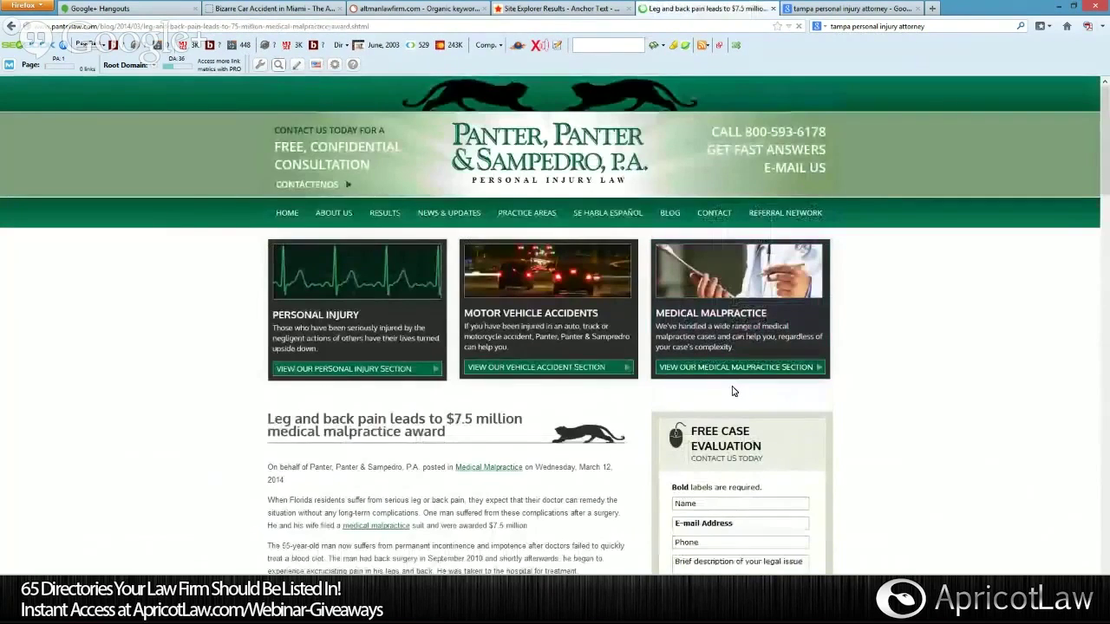
{"action": "scroll", "coordinate": [733, 391], "scroll_direction": "down", "scroll_amount": 1}
{"action": "scroll", "coordinate": [667, 375], "scroll_direction": "down", "scroll_amount": 4}
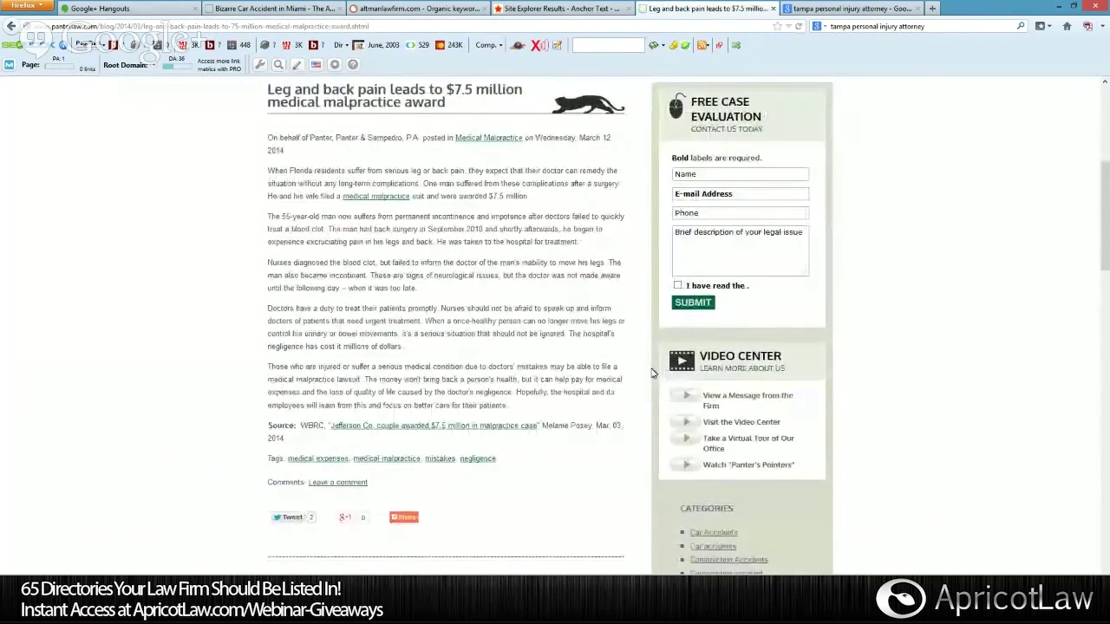
{"action": "left_click_drag", "start_coordinate": [332, 426], "coordinate": [538, 426]}
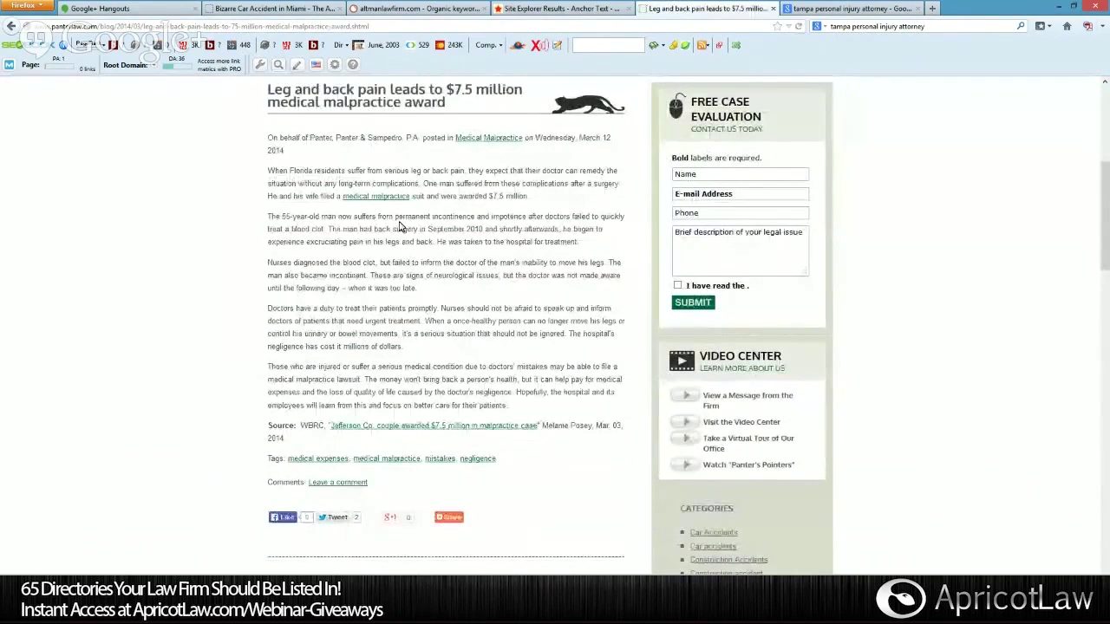
{"action": "left_click_drag", "start_coordinate": [343, 196], "coordinate": [409, 196]}
{"action": "left_click_drag", "start_coordinate": [455, 138], "coordinate": [478, 141]}
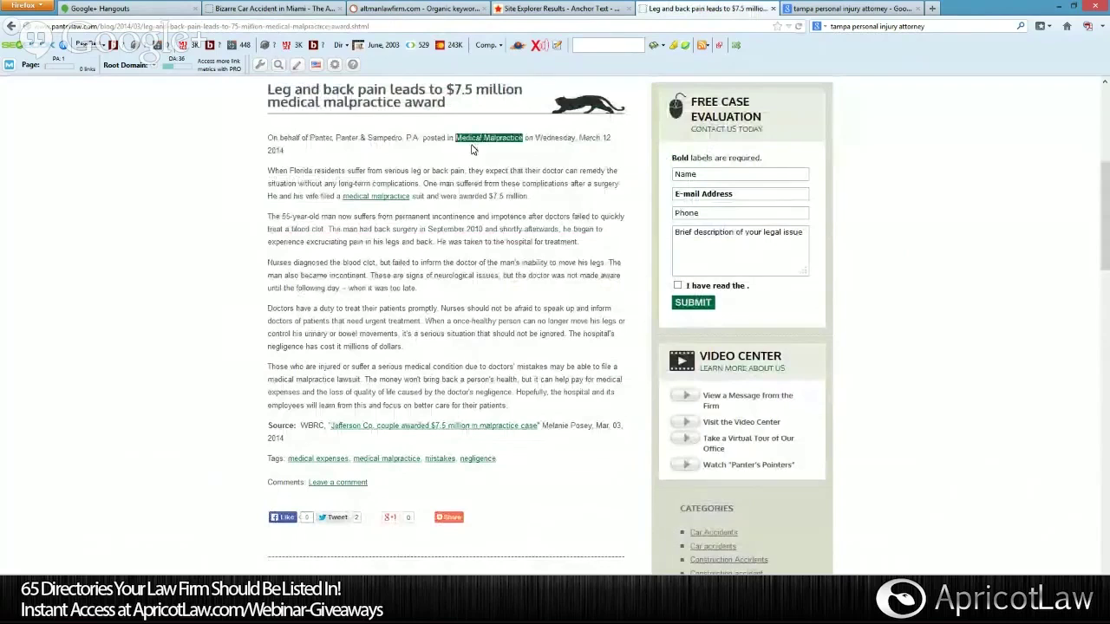
{"action": "left_click", "coordinate": [484, 136]}
{"action": "left_click_drag", "start_coordinate": [342, 196], "coordinate": [409, 196]}
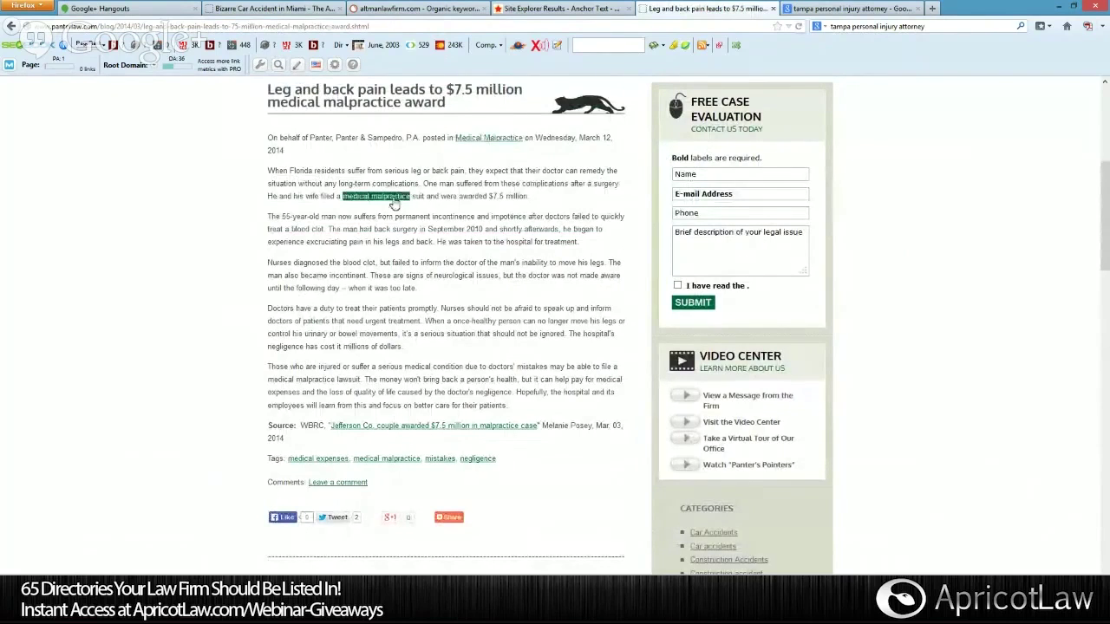
{"action": "left_click", "coordinate": [461, 161]}
{"action": "left_click_drag", "start_coordinate": [455, 138], "coordinate": [479, 144]}
{"action": "left_click", "coordinate": [480, 143]}
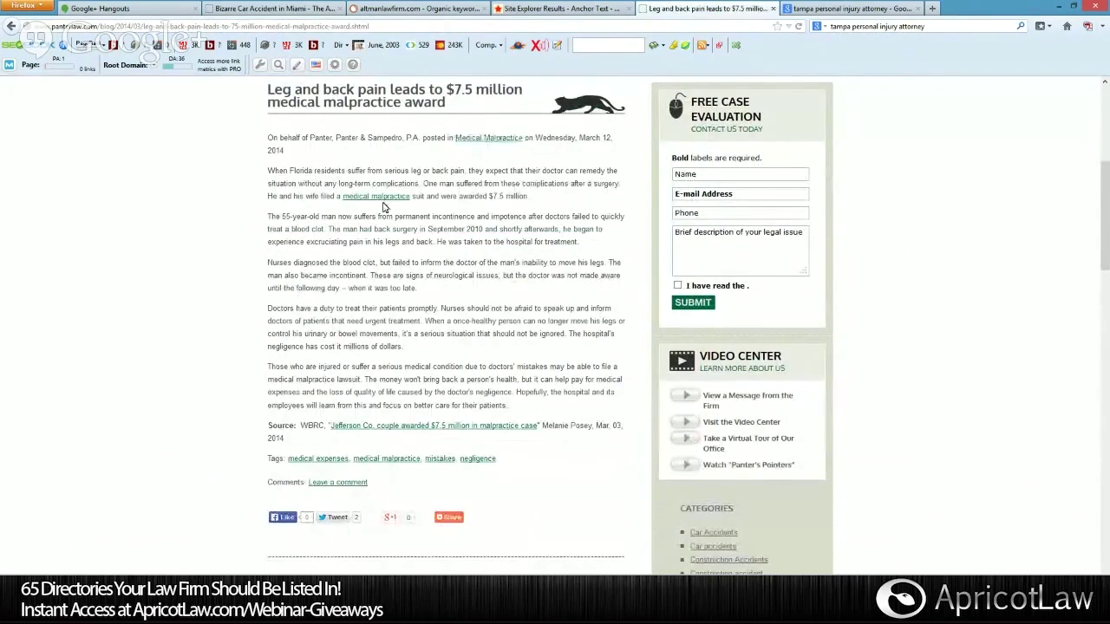
{"action": "double_click", "coordinate": [382, 201]}
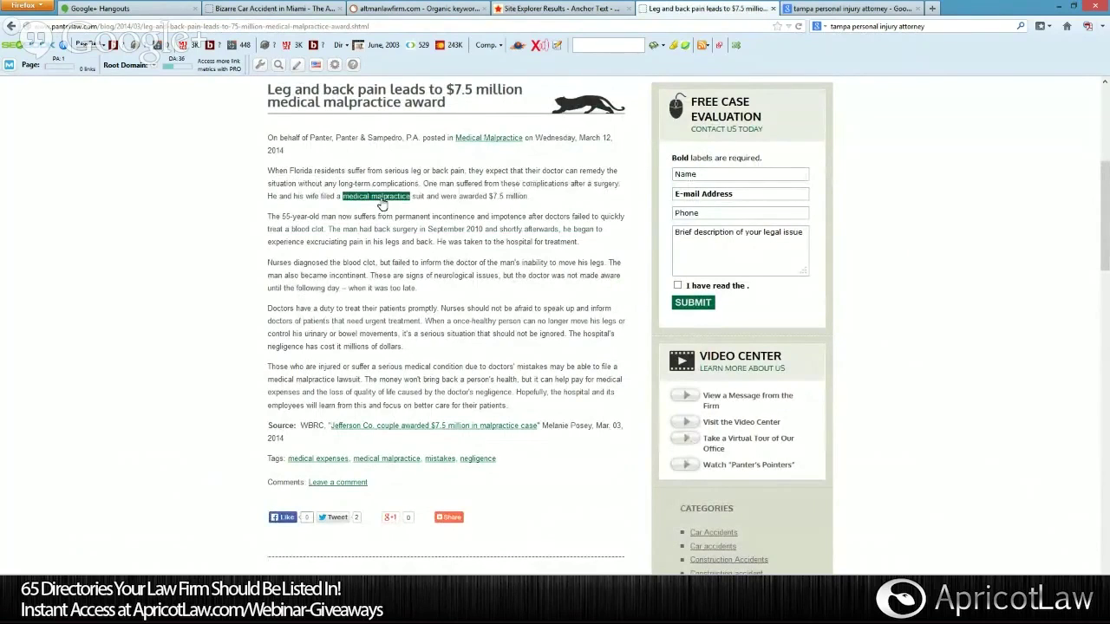
{"action": "left_click", "coordinate": [461, 159]}
{"action": "left_click_drag", "start_coordinate": [457, 138], "coordinate": [523, 140]}
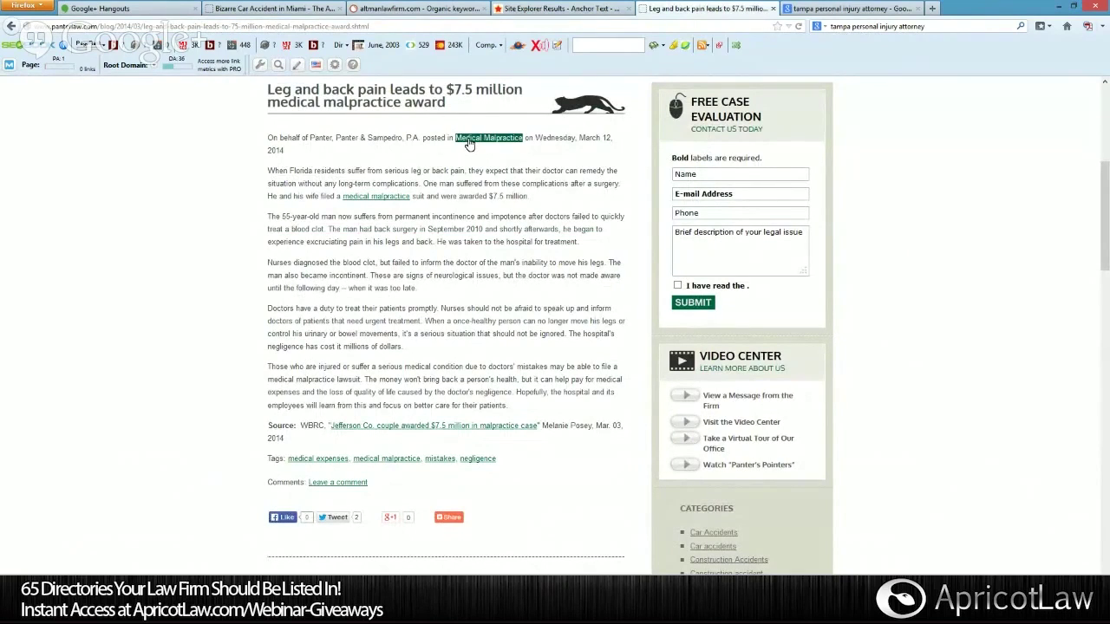
{"action": "left_click", "coordinate": [468, 199]}
{"action": "left_click_drag", "start_coordinate": [482, 426], "coordinate": [488, 431]}
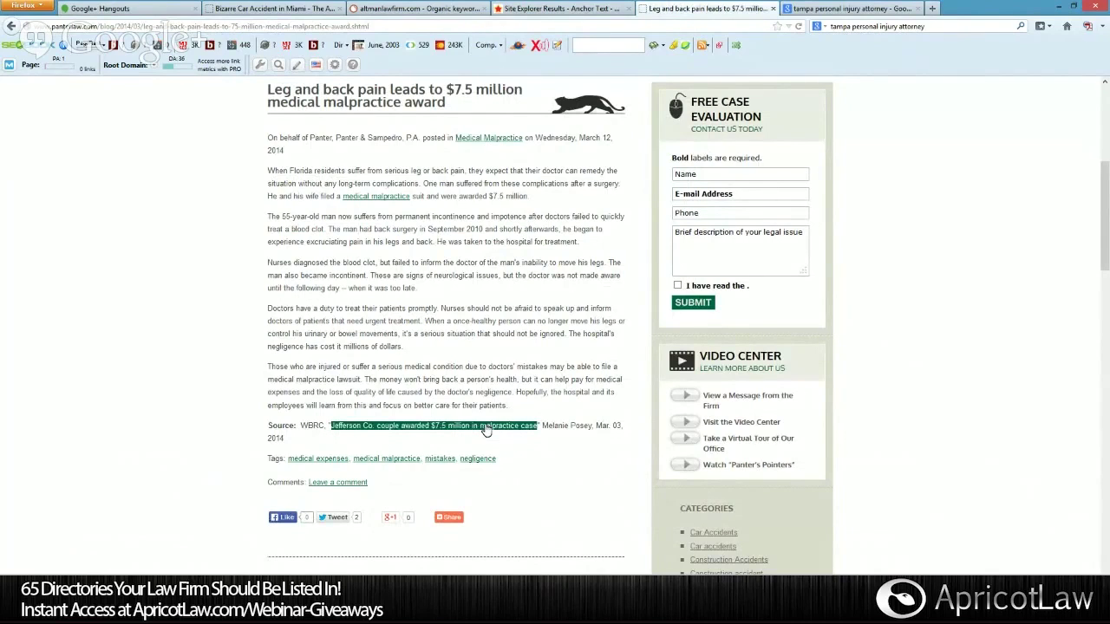
{"action": "left_click", "coordinate": [373, 468]}
{"action": "scroll", "coordinate": [621, 477], "scroll_direction": "down", "scroll_amount": 3}
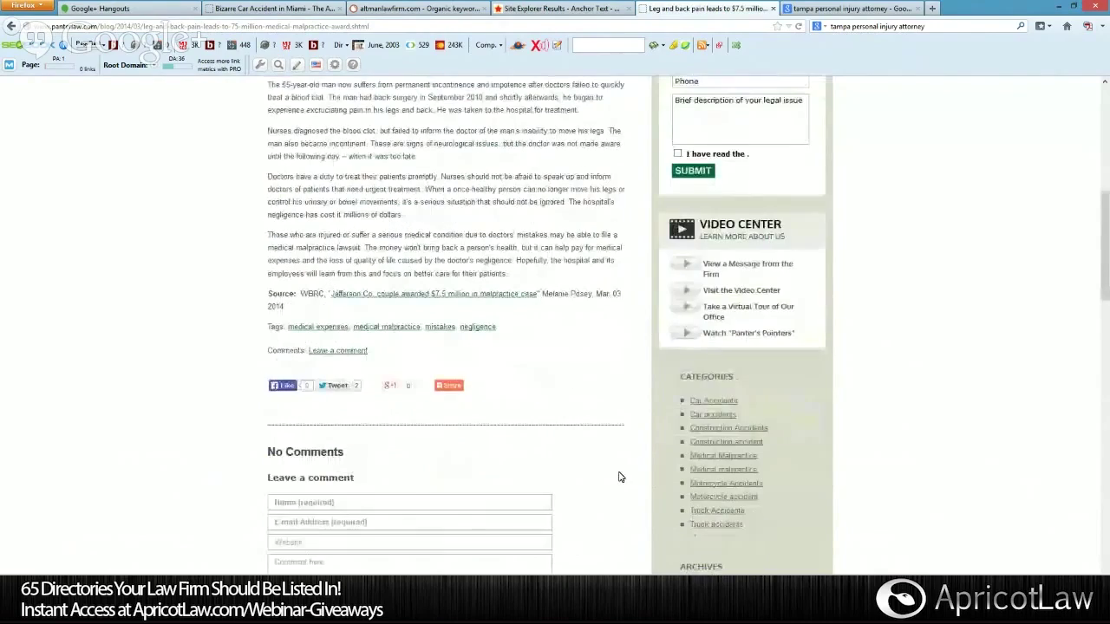
{"action": "scroll", "coordinate": [619, 477], "scroll_direction": "up", "scroll_amount": 3}
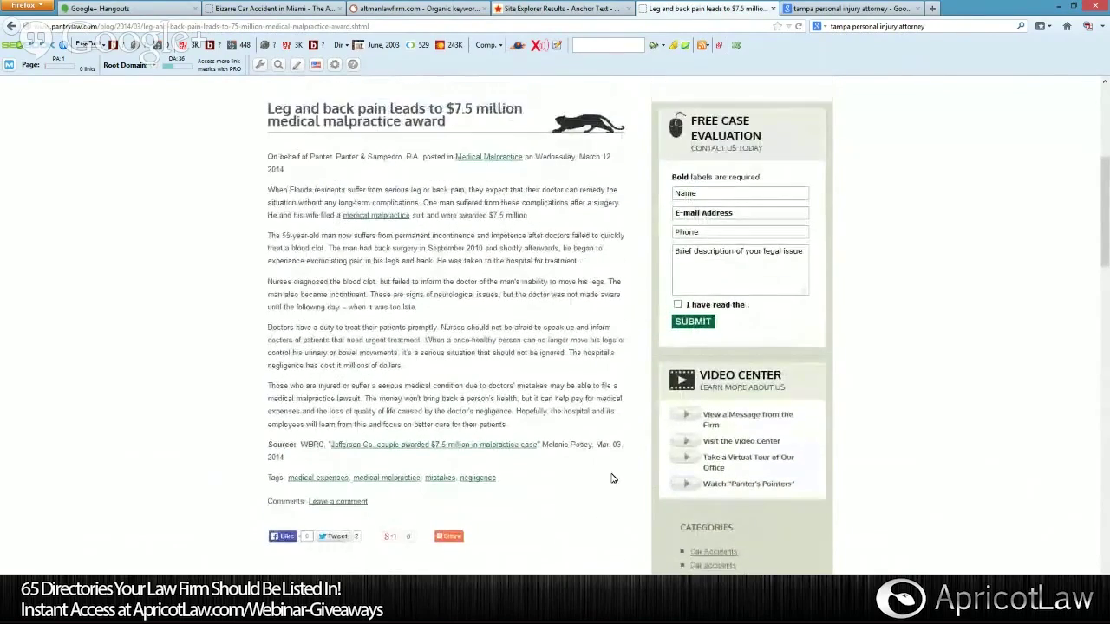
{"action": "scroll", "coordinate": [611, 478], "scroll_direction": "up", "scroll_amount": 3}
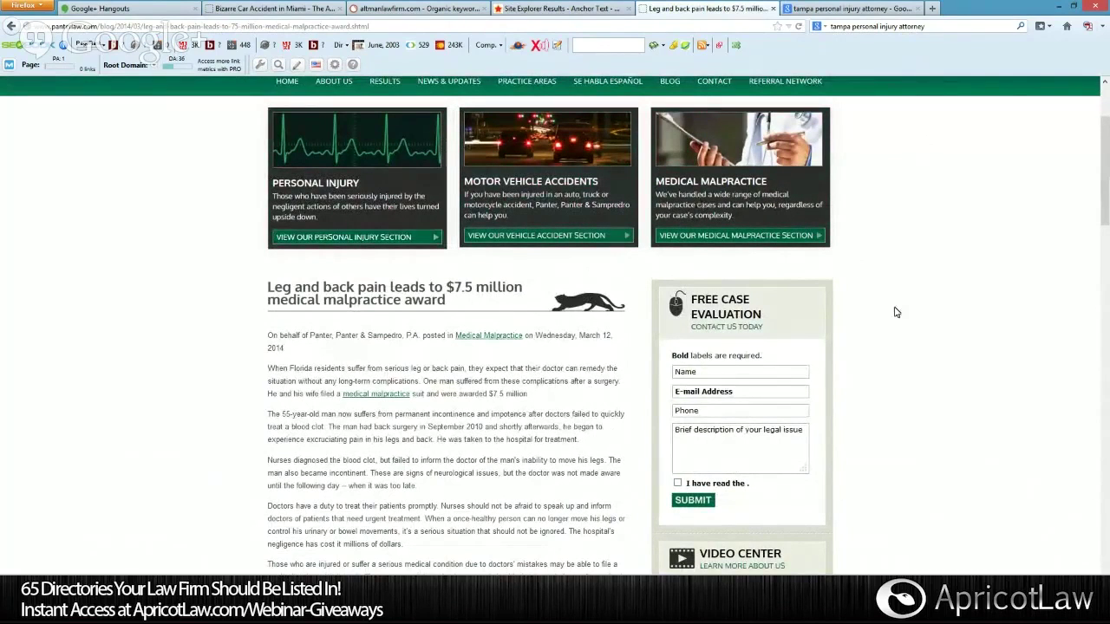
{"action": "scroll", "coordinate": [896, 313], "scroll_direction": "up", "scroll_amount": 3}
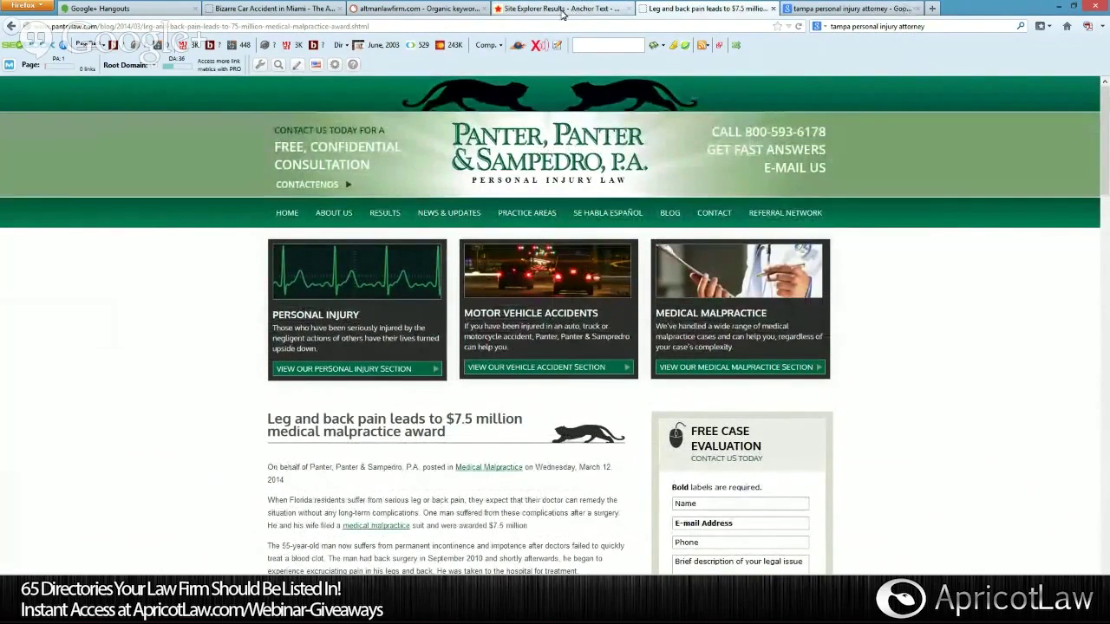
{"action": "left_click", "coordinate": [395, 8]}
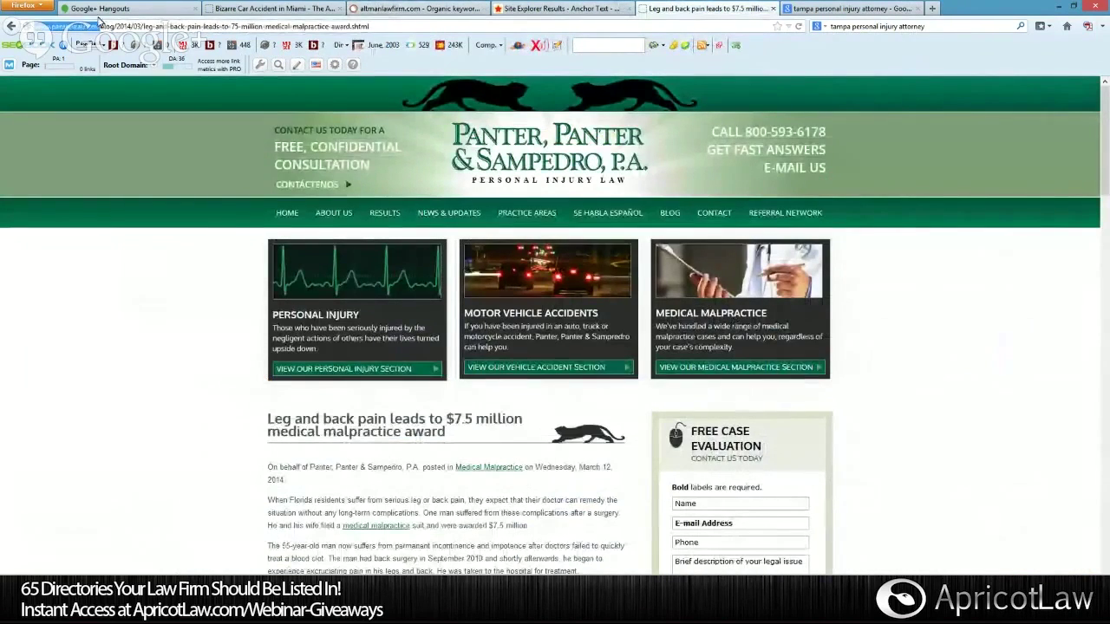
Run a SEMrush domain search for panterlaw.com.
{"action": "left_click", "coordinate": [468, 9]}
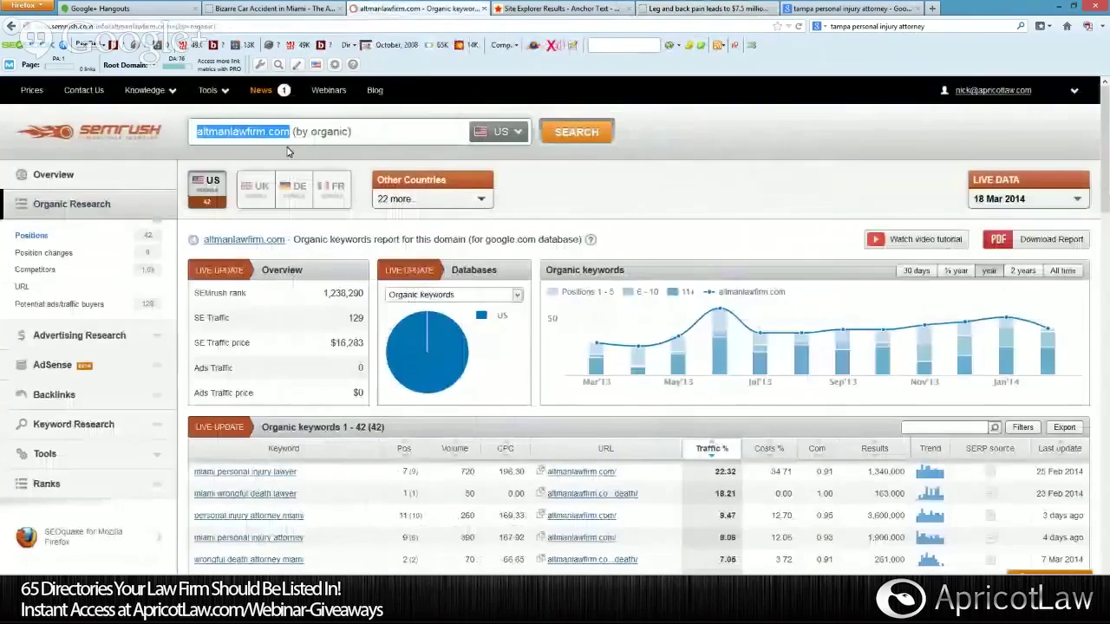
{"action": "type", "text": "http://www.panterlaw.com/"}
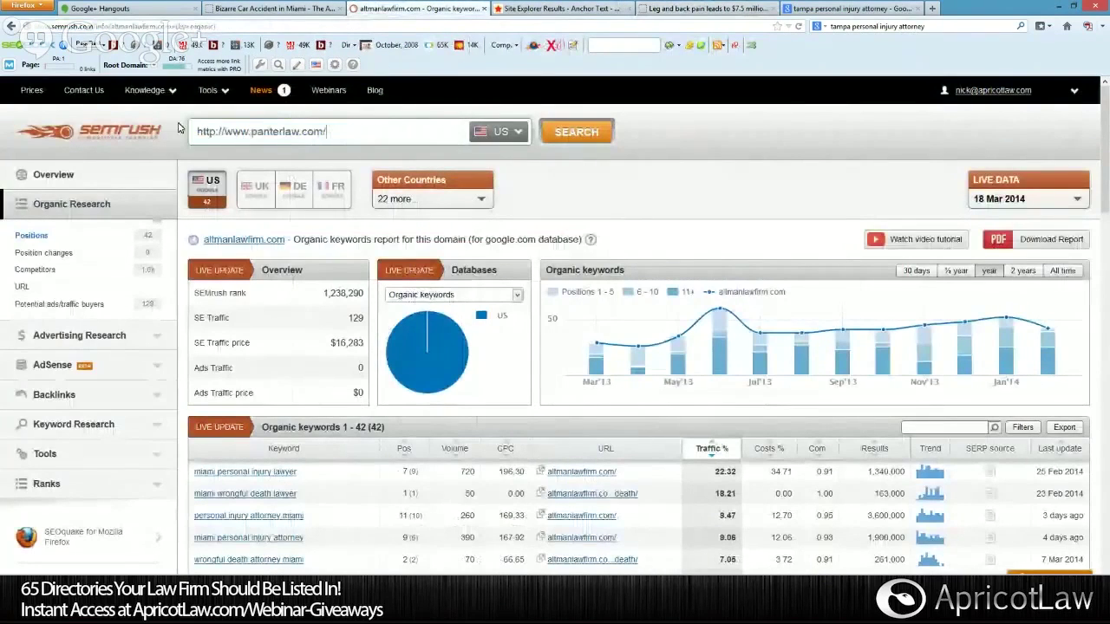
{"action": "key", "text": "BackSpace"}
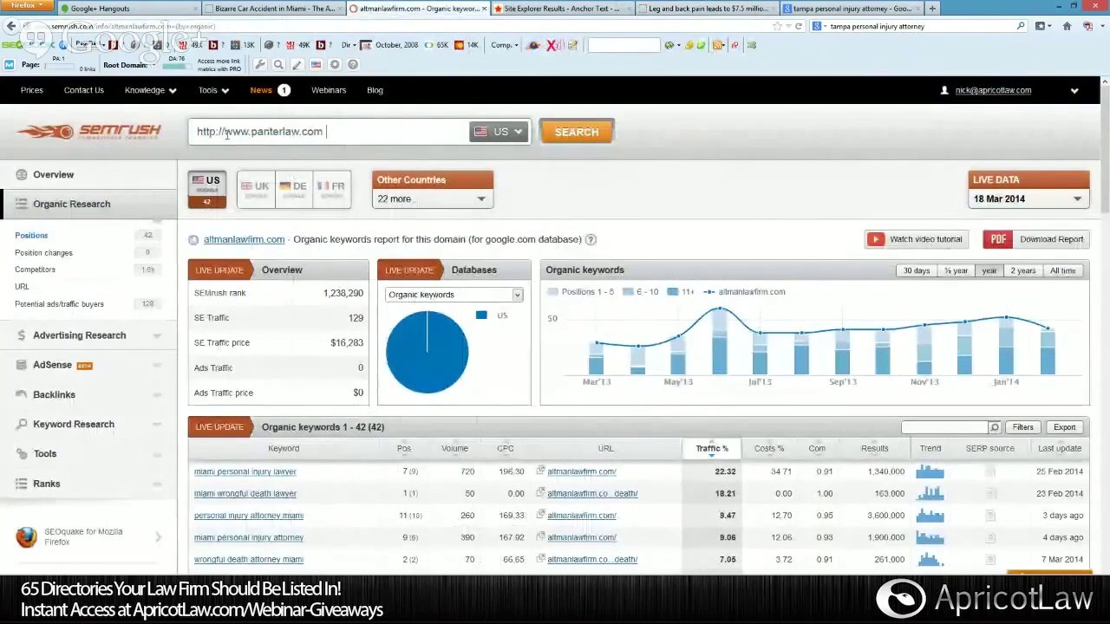
{"action": "key", "text": "Home"}
{"action": "key", "text": "Delete"}
{"action": "key", "text": "Delete"}
{"action": "key", "text": "Delete"}
{"action": "key", "text": "Delete"}
{"action": "key", "text": "Delete"}
{"action": "key", "text": "Delete"}
{"action": "key", "text": "Delete"}
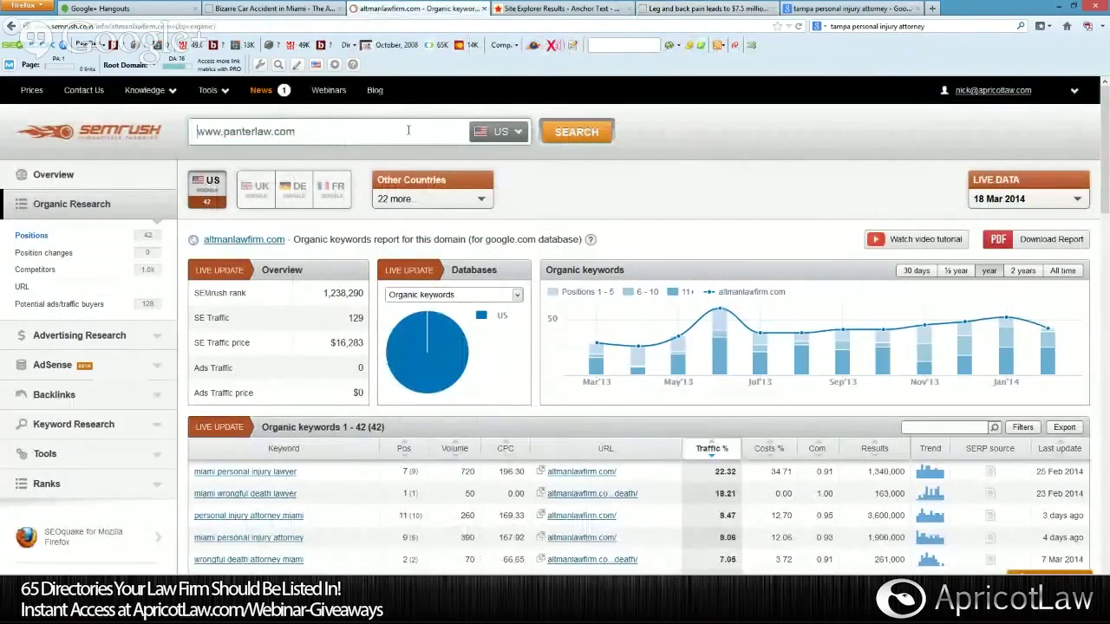
{"action": "left_click", "coordinate": [561, 135]}
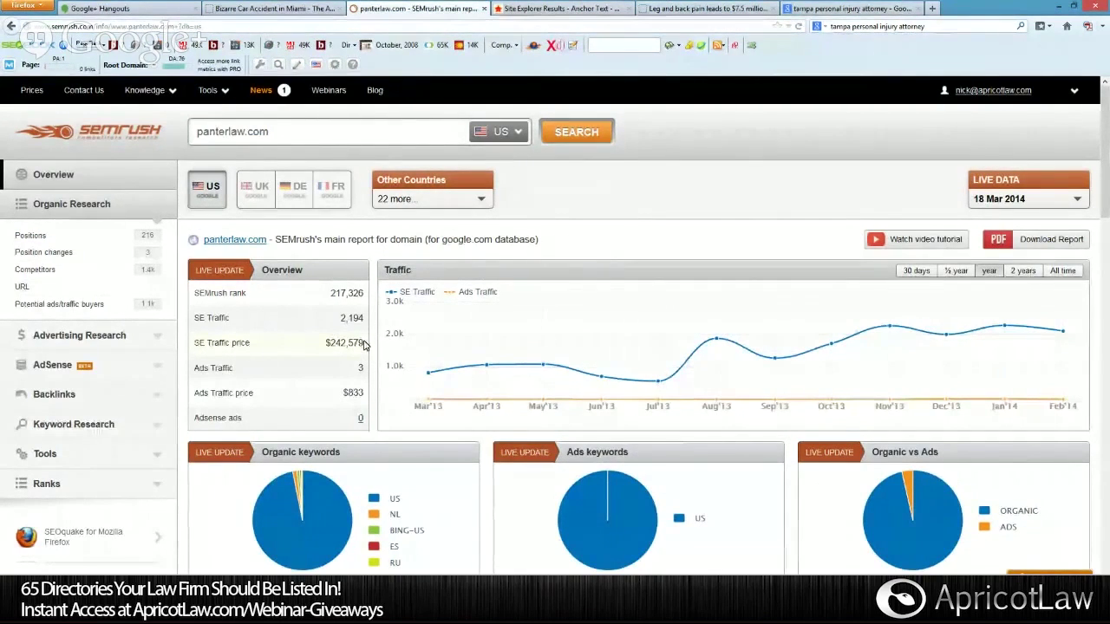
Review the overview's traffic trend and top organic keywords, then open the full Organic keywords report.
{"action": "mouse_move", "coordinate": [284, 344]}
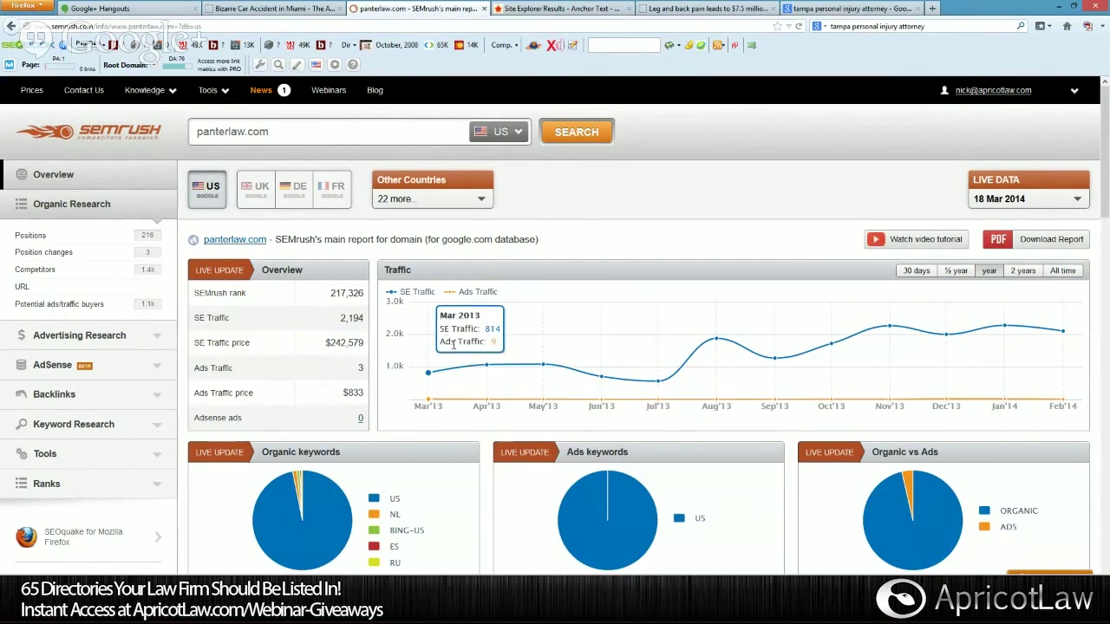
{"action": "scroll", "coordinate": [364, 242], "scroll_direction": "down", "scroll_amount": 2}
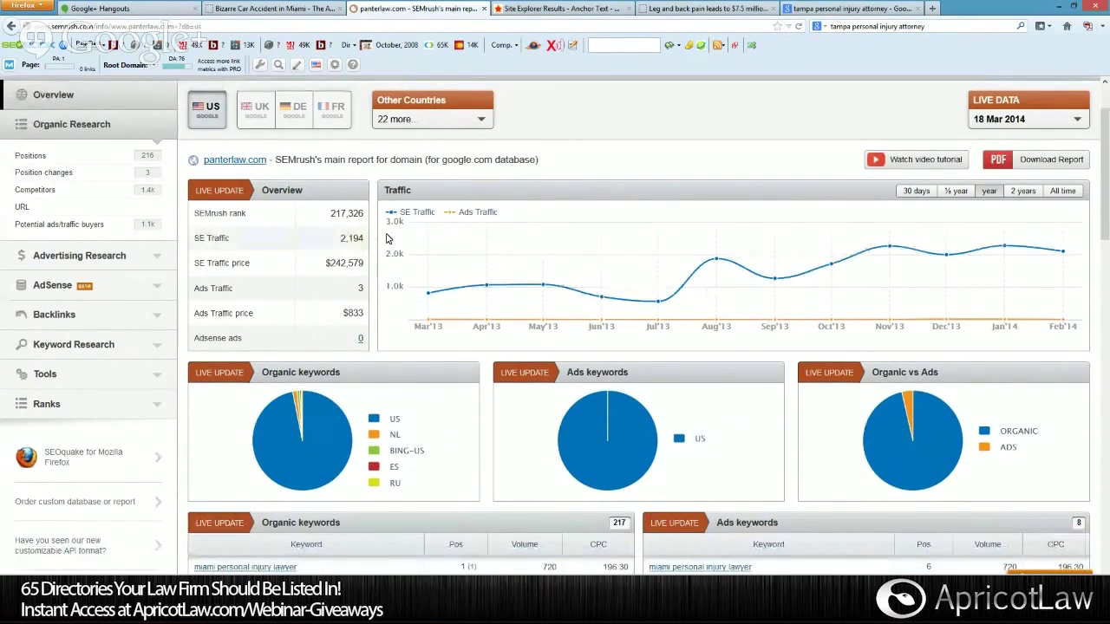
{"action": "scroll", "coordinate": [417, 247], "scroll_direction": "down", "scroll_amount": 3}
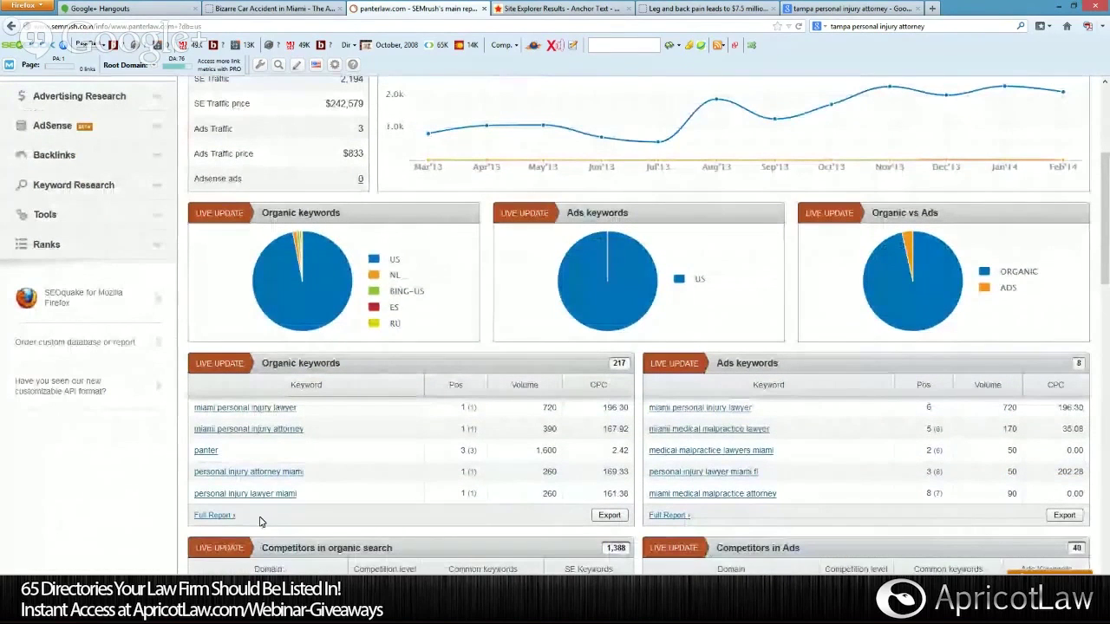
{"action": "left_click", "coordinate": [217, 516]}
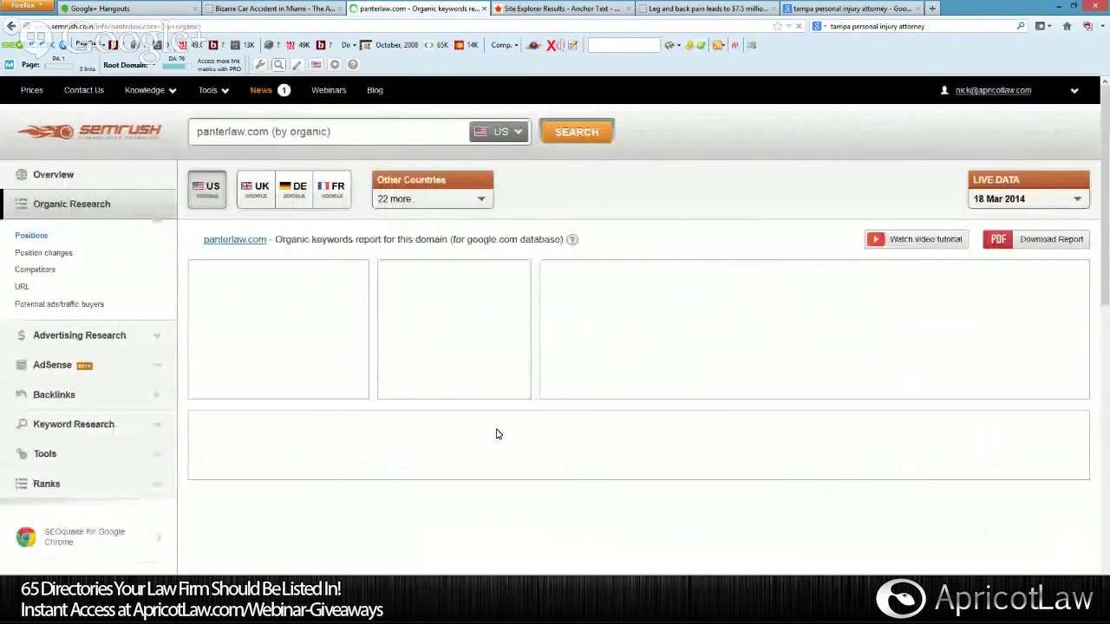
Scroll to the keyword table showing keywords 1–100 of 217, topped by 'miami personal injury lawyer'.
{"action": "scroll", "coordinate": [496, 433], "scroll_direction": "down", "scroll_amount": 1}
{"action": "scroll", "coordinate": [496, 433], "scroll_direction": "down", "scroll_amount": 1}
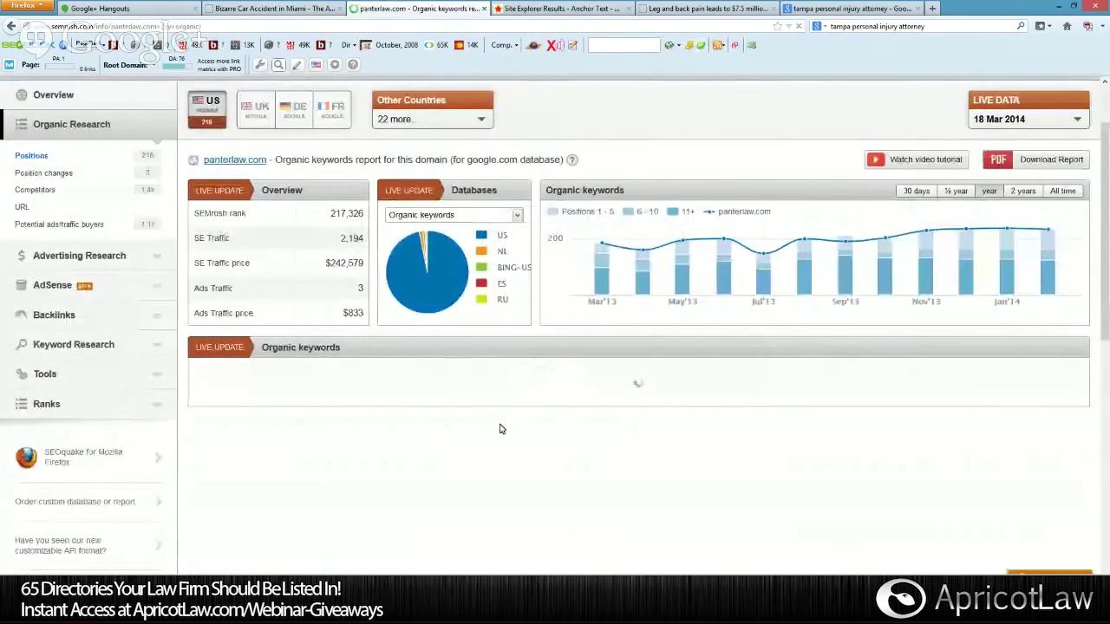
{"action": "scroll", "coordinate": [499, 429], "scroll_direction": "down", "scroll_amount": 2}
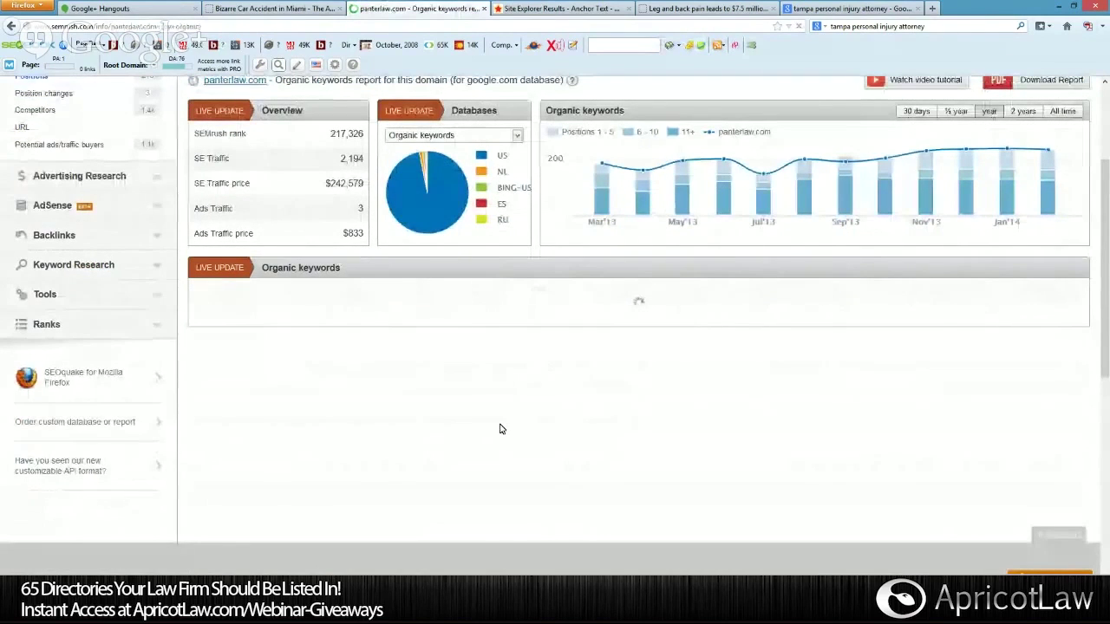
{"action": "scroll", "coordinate": [500, 428], "scroll_direction": "down", "scroll_amount": 2}
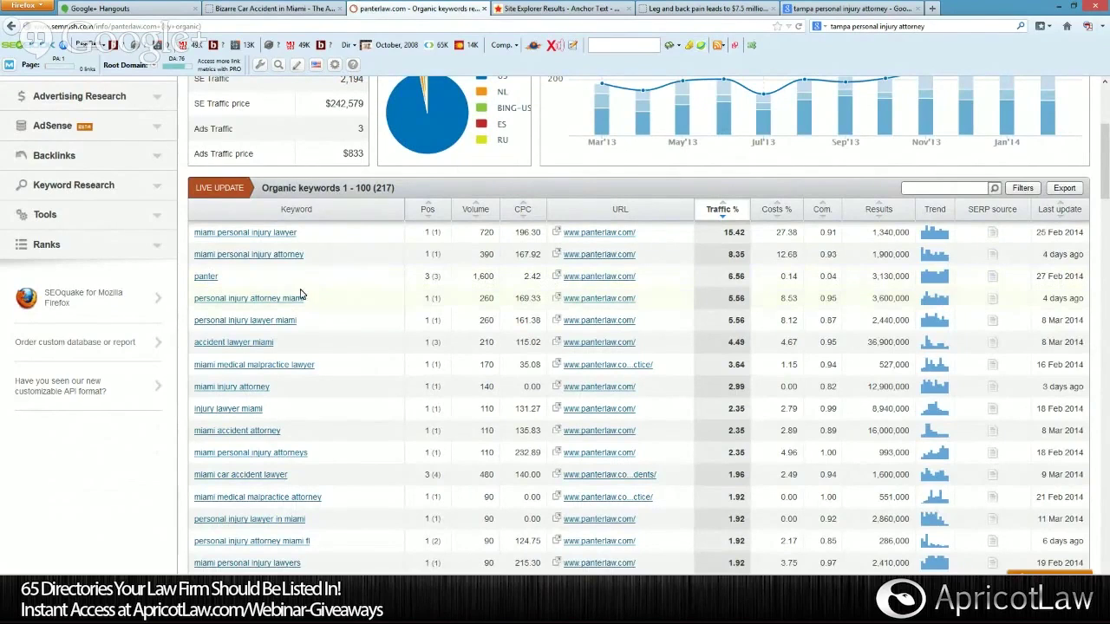
{"action": "left_click_drag", "start_coordinate": [206, 275], "coordinate": [199, 285]}
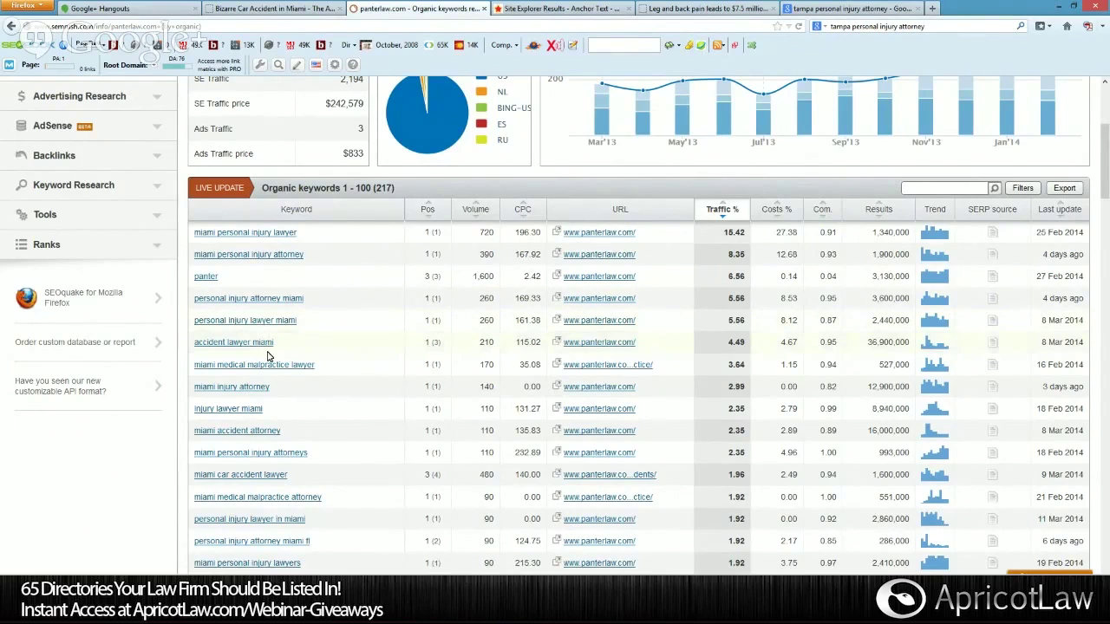
{"action": "scroll", "coordinate": [260, 343], "scroll_direction": "down", "scroll_amount": 2}
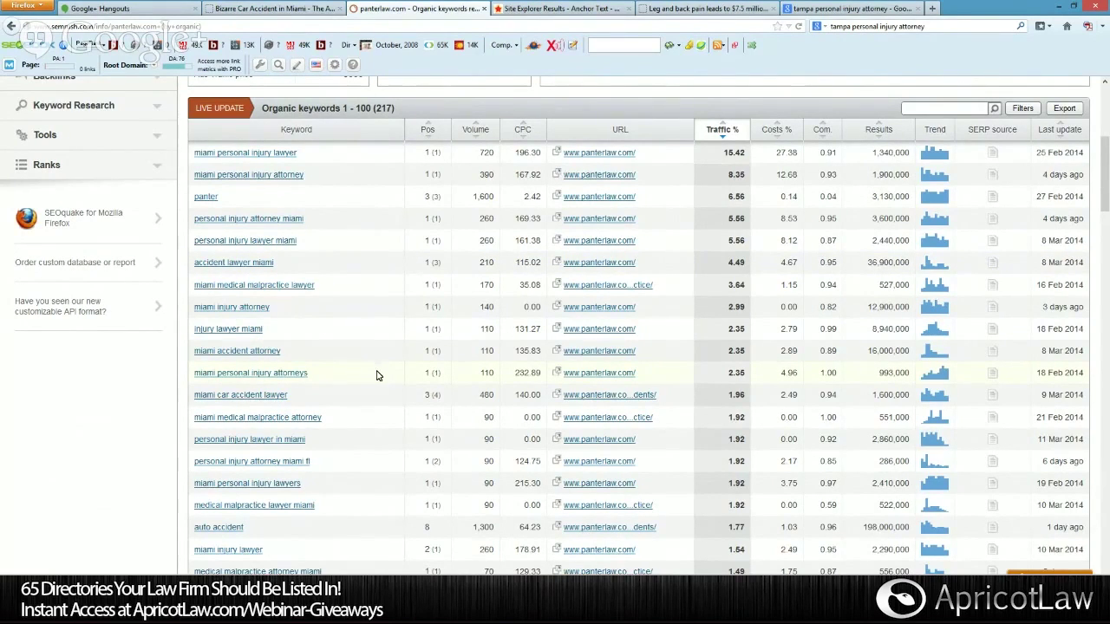
{"action": "scroll", "coordinate": [376, 375], "scroll_direction": "down", "scroll_amount": 3}
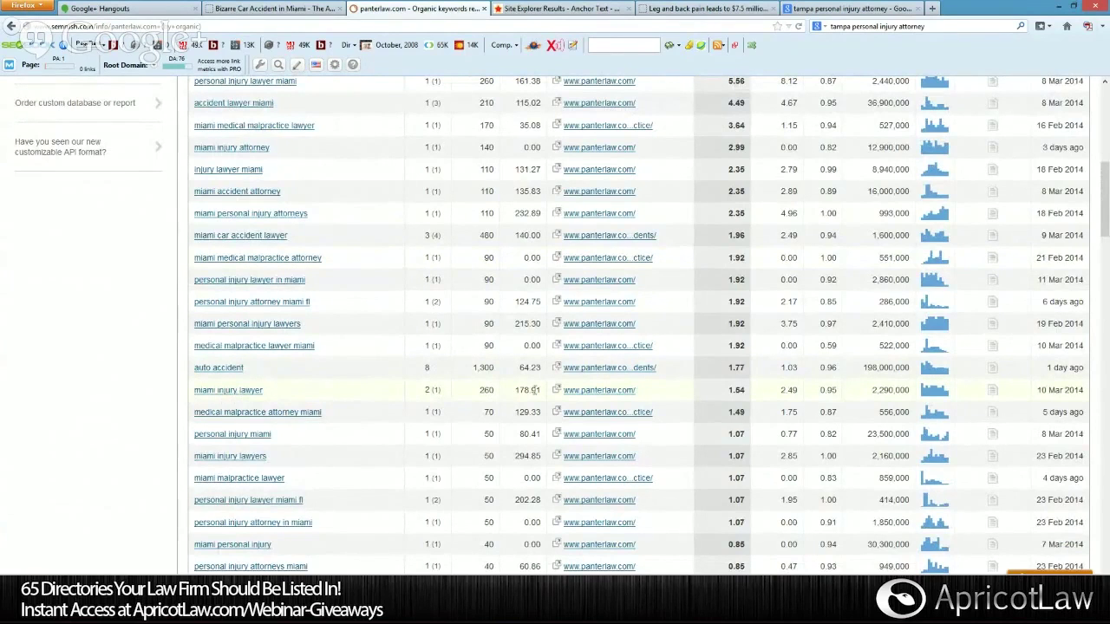
{"action": "scroll", "coordinate": [488, 392], "scroll_direction": "down", "scroll_amount": 5}
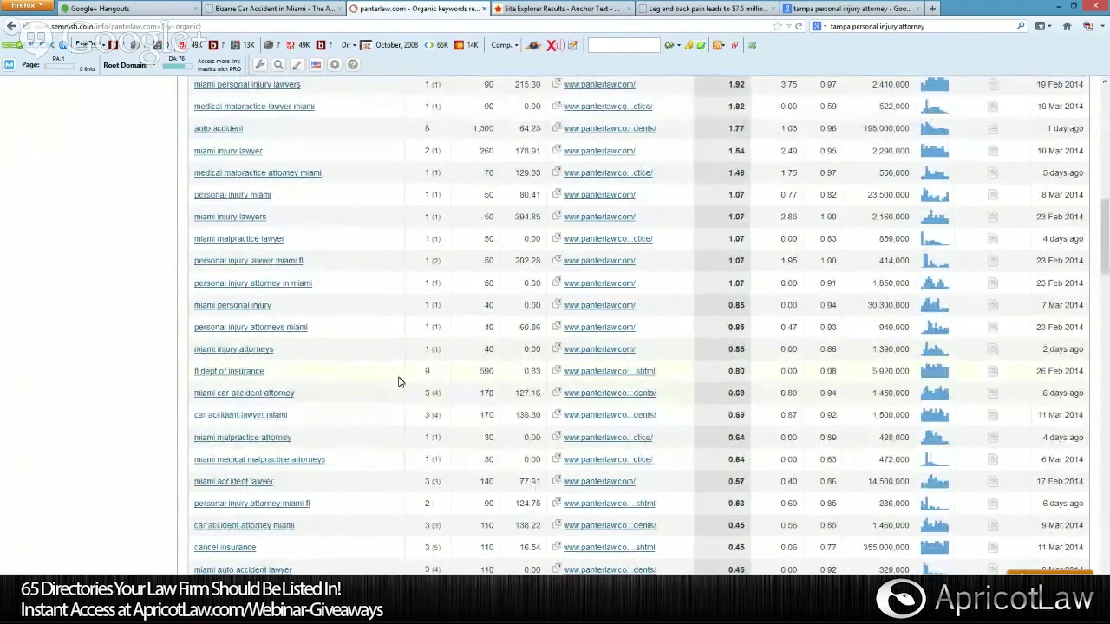
{"action": "scroll", "coordinate": [352, 380], "scroll_direction": "down", "scroll_amount": 3}
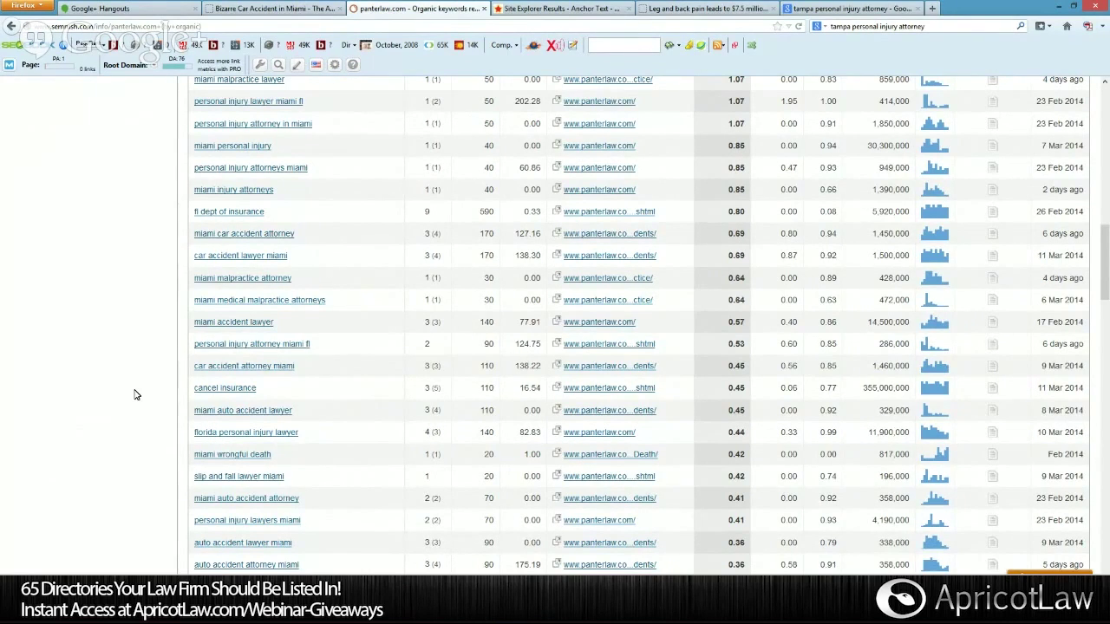
{"action": "scroll", "coordinate": [134, 395], "scroll_direction": "down", "scroll_amount": 2}
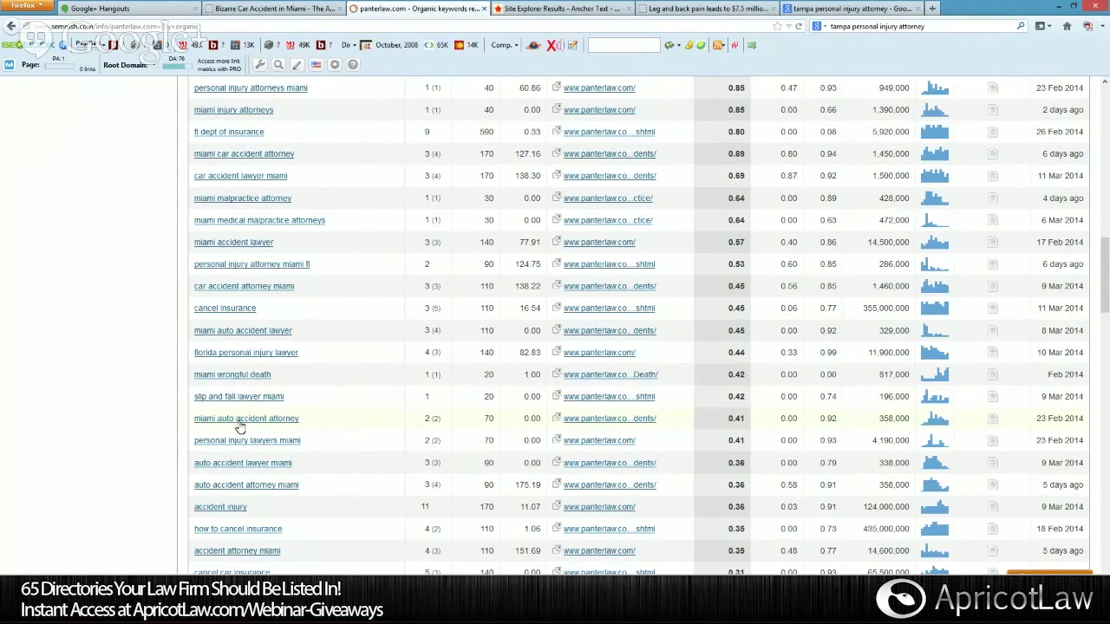
{"action": "scroll", "coordinate": [241, 426], "scroll_direction": "down", "scroll_amount": 1}
{"action": "scroll", "coordinate": [240, 427], "scroll_direction": "down", "scroll_amount": 1}
{"action": "scroll", "coordinate": [280, 385], "scroll_direction": "down", "scroll_amount": 2}
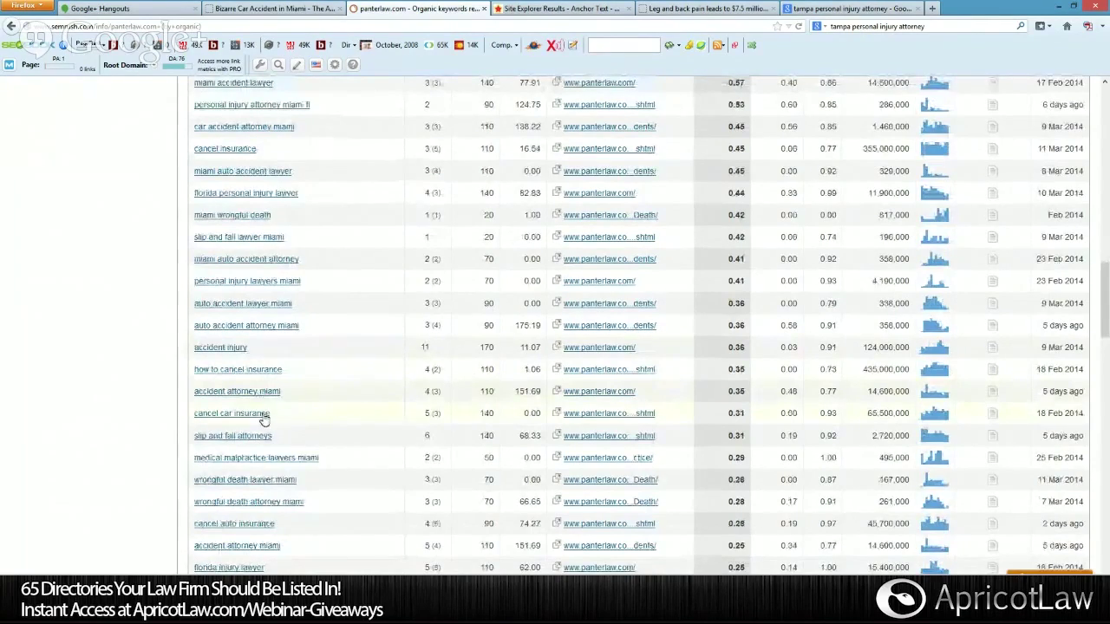
{"action": "scroll", "coordinate": [265, 419], "scroll_direction": "down", "scroll_amount": 2}
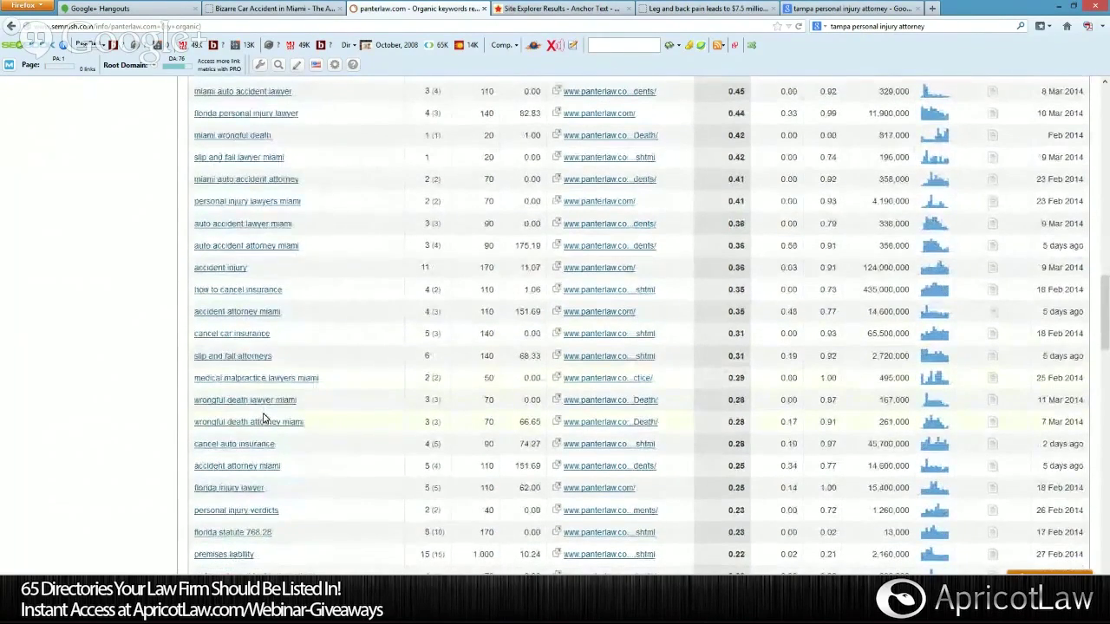
{"action": "scroll", "coordinate": [264, 420], "scroll_direction": "down", "scroll_amount": 2}
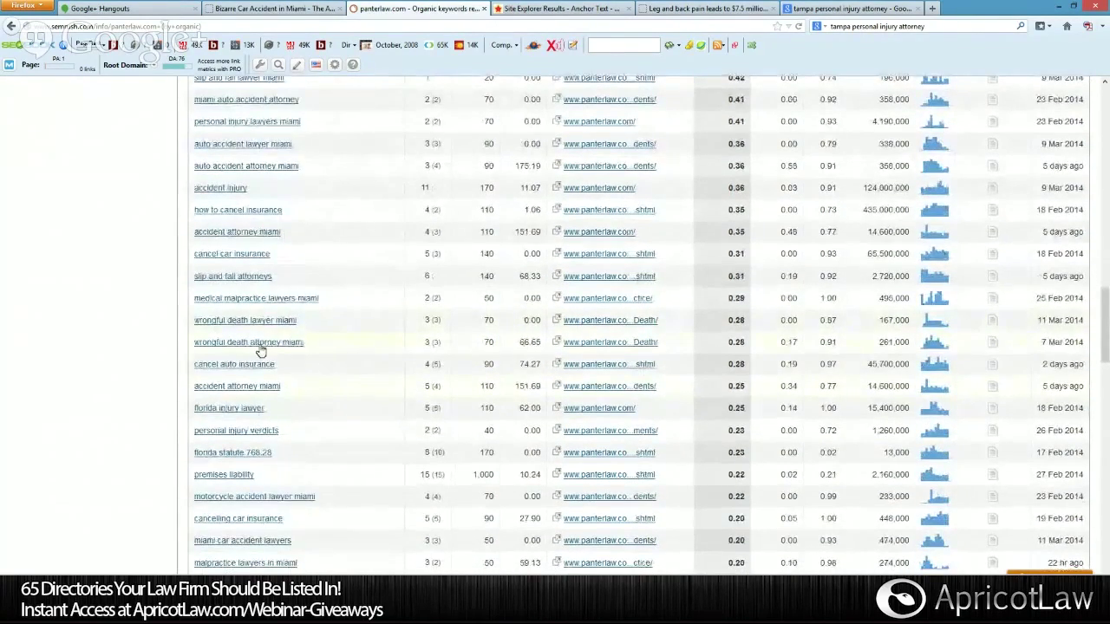
{"action": "scroll", "coordinate": [256, 378], "scroll_direction": "down", "scroll_amount": 2}
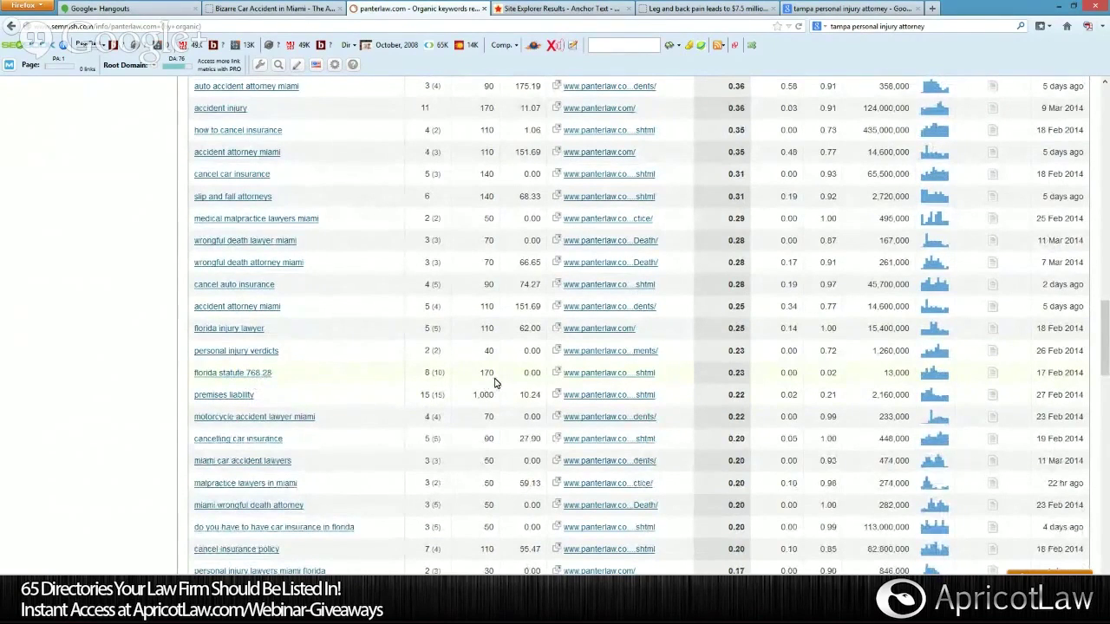
{"action": "left_click_drag", "start_coordinate": [496, 381], "coordinate": [475, 382]}
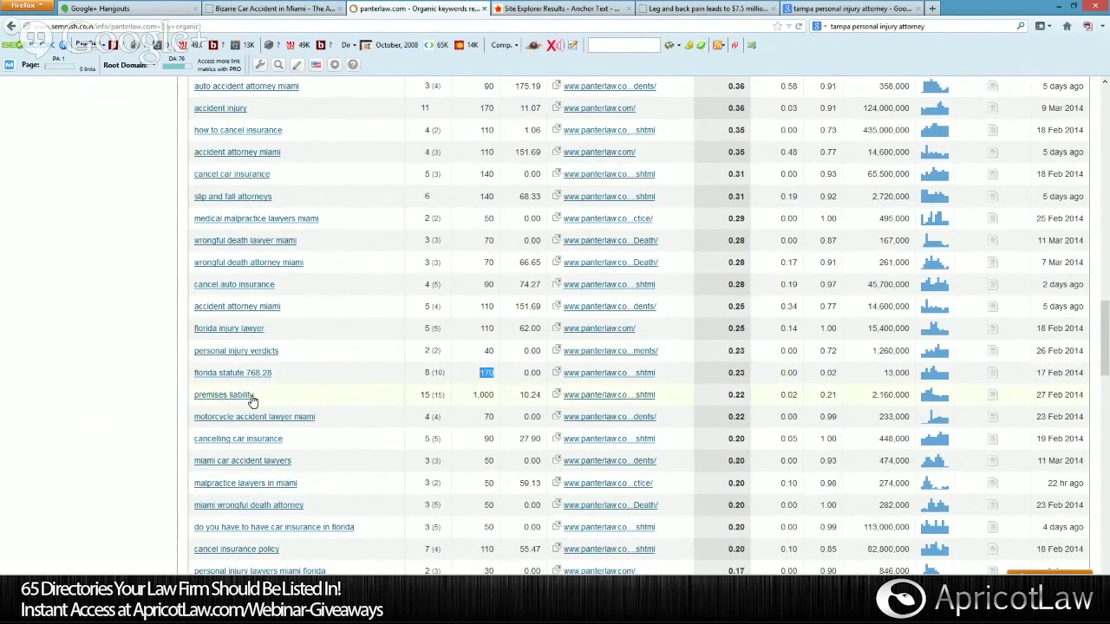
{"action": "scroll", "coordinate": [269, 422], "scroll_direction": "down", "scroll_amount": 3}
{"action": "scroll", "coordinate": [269, 421], "scroll_direction": "down", "scroll_amount": 2}
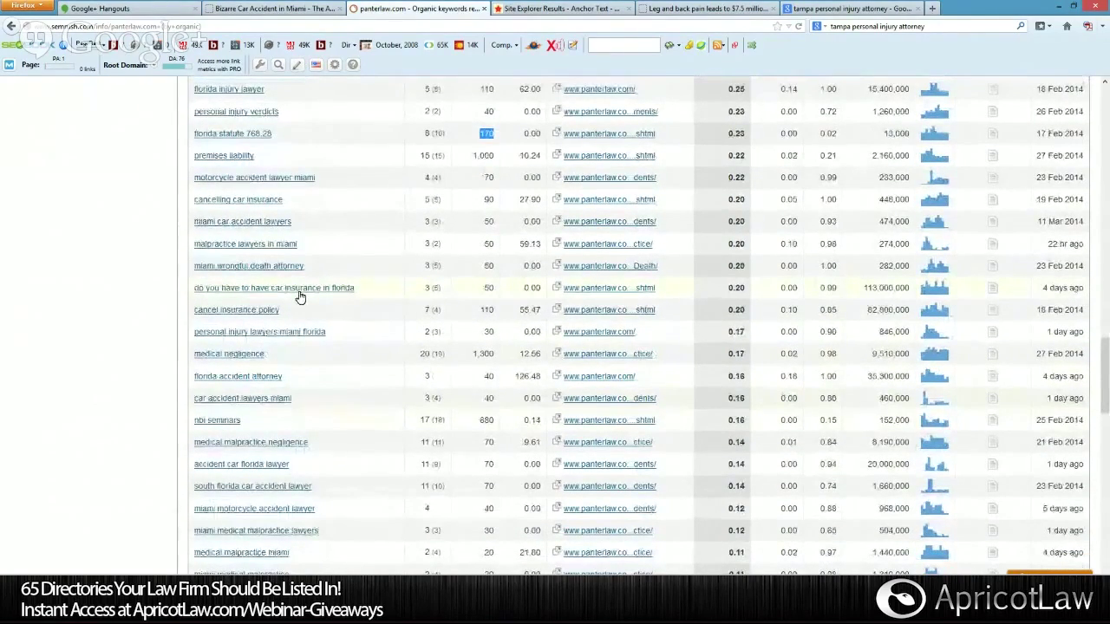
{"action": "scroll", "coordinate": [299, 298], "scroll_direction": "down", "scroll_amount": 2}
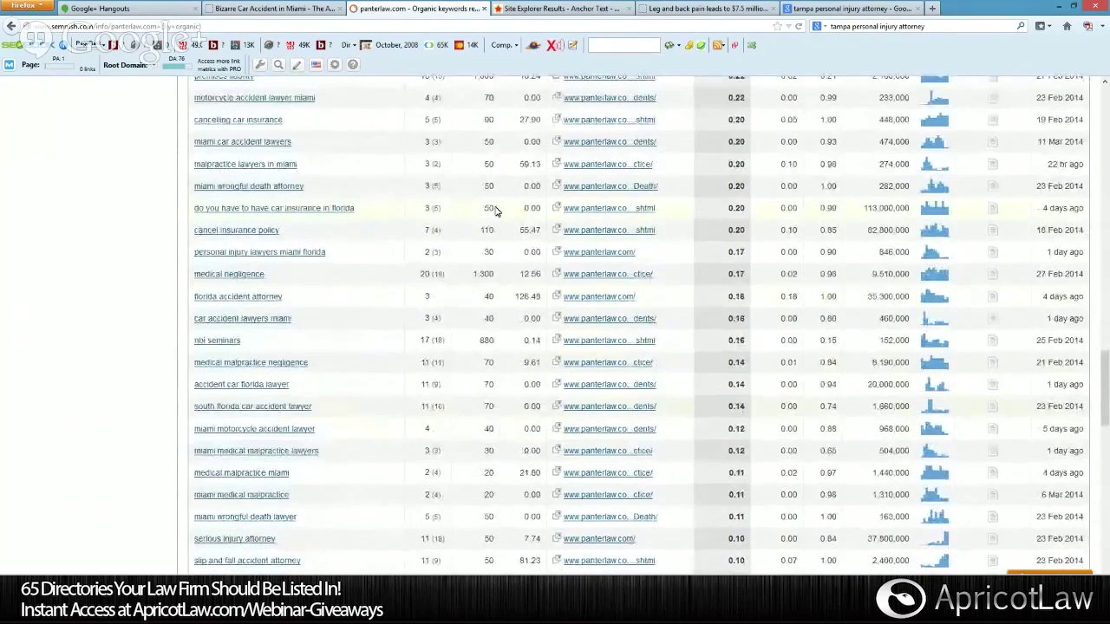
{"action": "scroll", "coordinate": [417, 281], "scroll_direction": "down", "scroll_amount": 2}
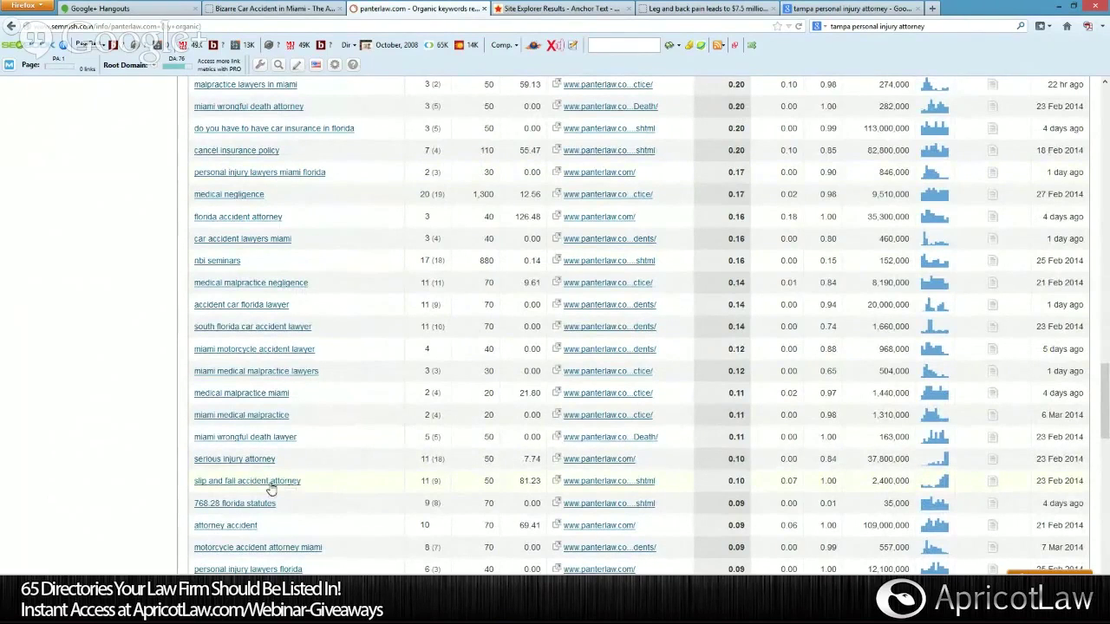
{"action": "scroll", "coordinate": [286, 488], "scroll_direction": "down", "scroll_amount": 2}
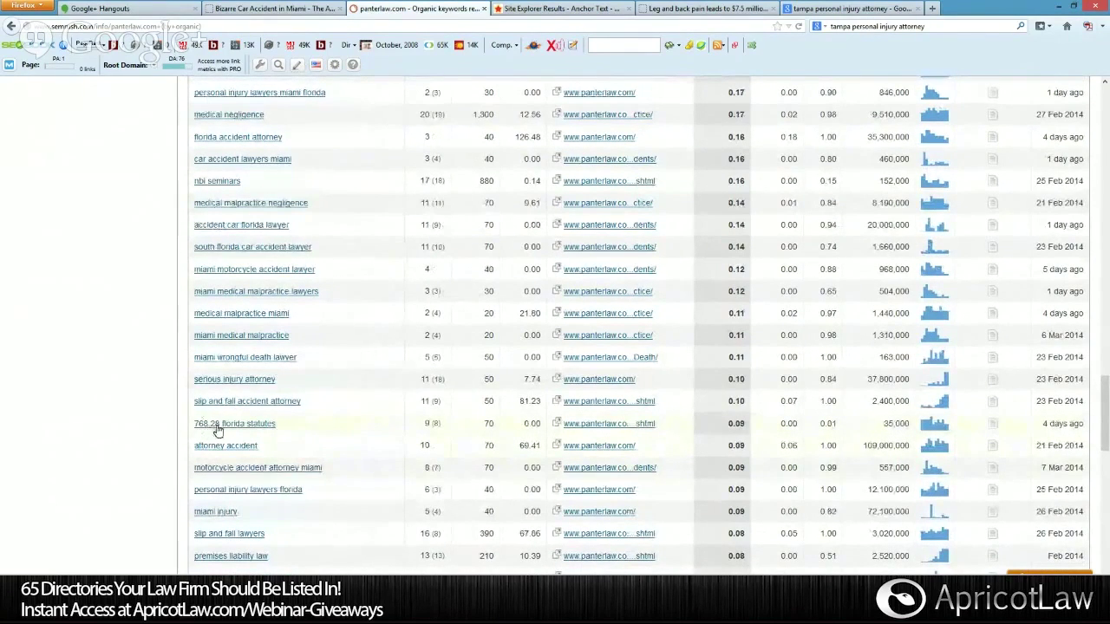
{"action": "scroll", "coordinate": [274, 432], "scroll_direction": "down", "scroll_amount": 1}
{"action": "scroll", "coordinate": [274, 432], "scroll_direction": "down", "scroll_amount": 5}
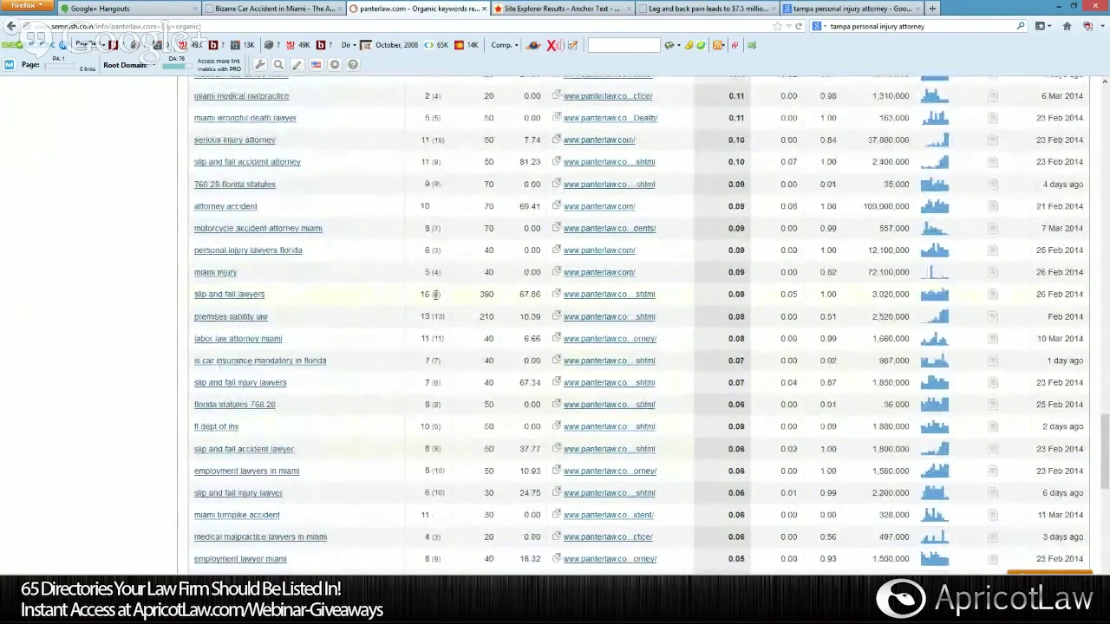
{"action": "scroll", "coordinate": [248, 327], "scroll_direction": "down", "scroll_amount": 2}
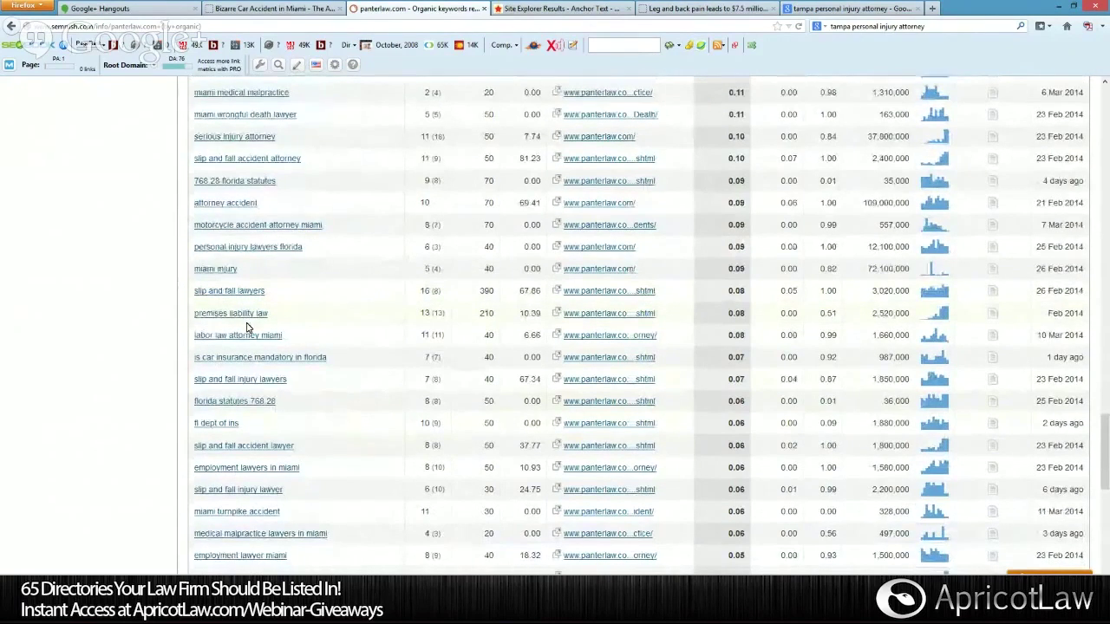
{"action": "scroll", "coordinate": [247, 327], "scroll_direction": "down", "scroll_amount": 2}
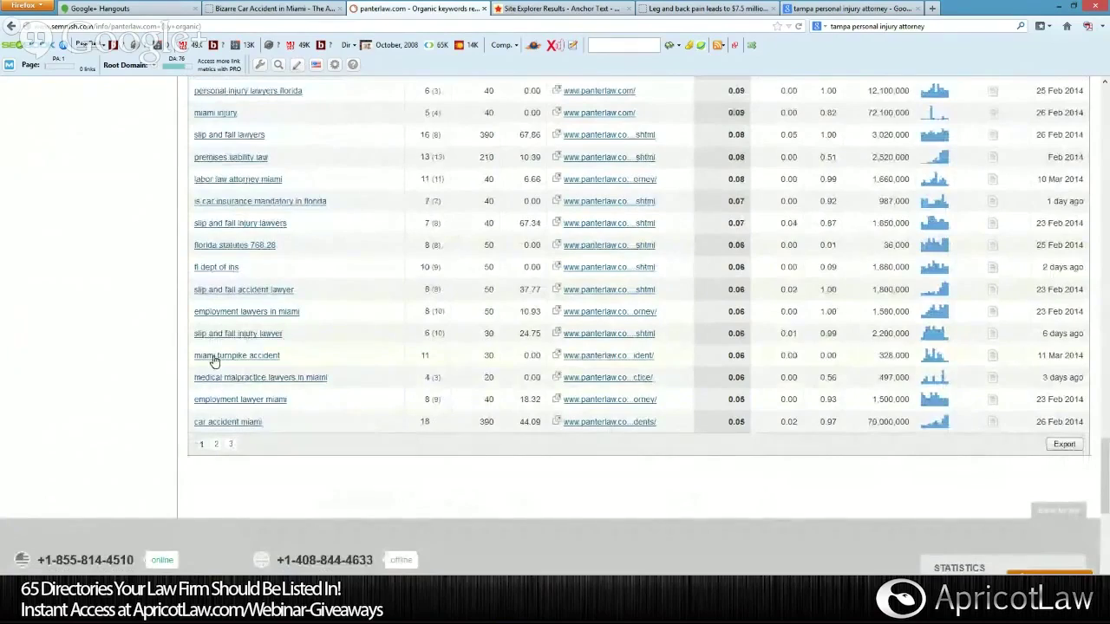
{"action": "scroll", "coordinate": [216, 347], "scroll_direction": "up", "scroll_amount": 10}
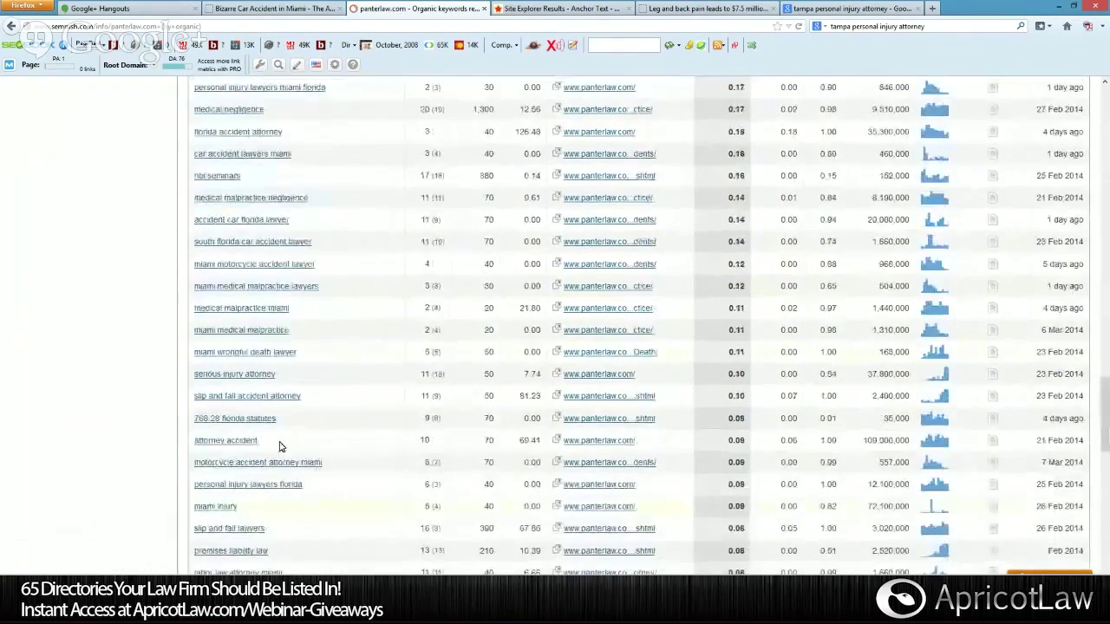
{"action": "scroll", "coordinate": [279, 447], "scroll_direction": "up", "scroll_amount": 2}
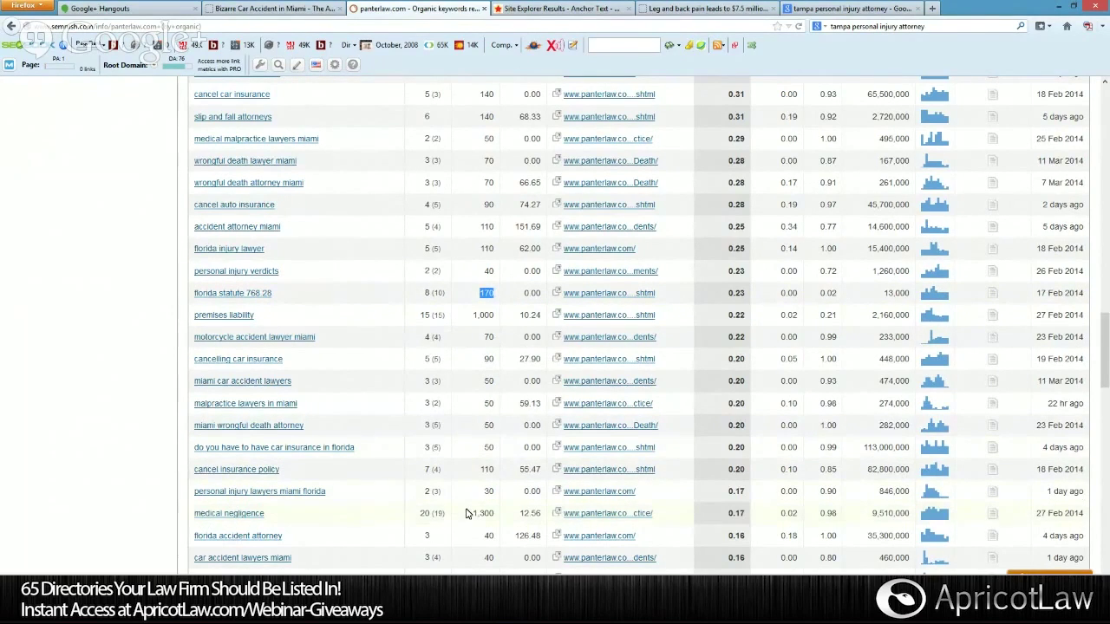
{"action": "scroll", "coordinate": [466, 515], "scroll_direction": "down", "scroll_amount": 2}
{"action": "scroll", "coordinate": [466, 514], "scroll_direction": "down", "scroll_amount": 10}
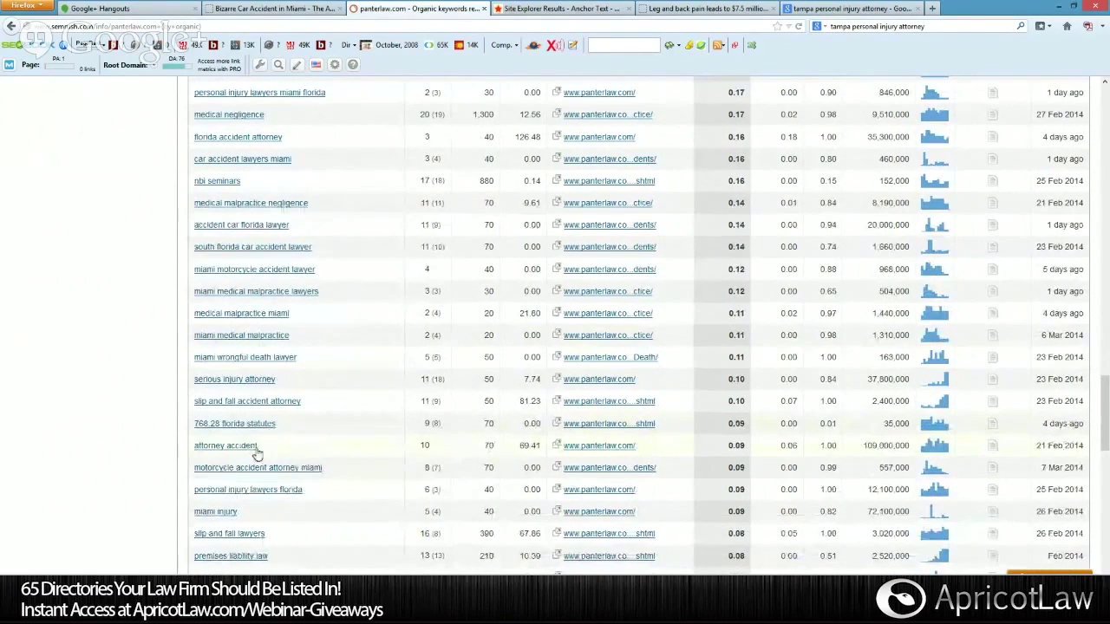
{"action": "scroll", "coordinate": [269, 462], "scroll_direction": "down", "scroll_amount": 2}
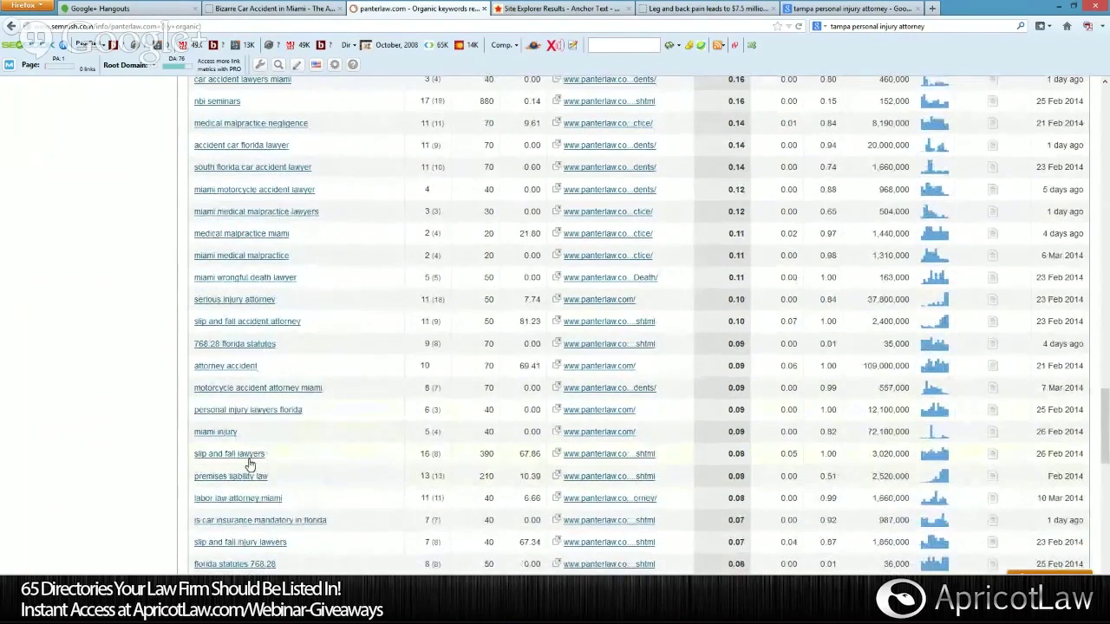
{"action": "scroll", "coordinate": [252, 469], "scroll_direction": "down", "scroll_amount": 8}
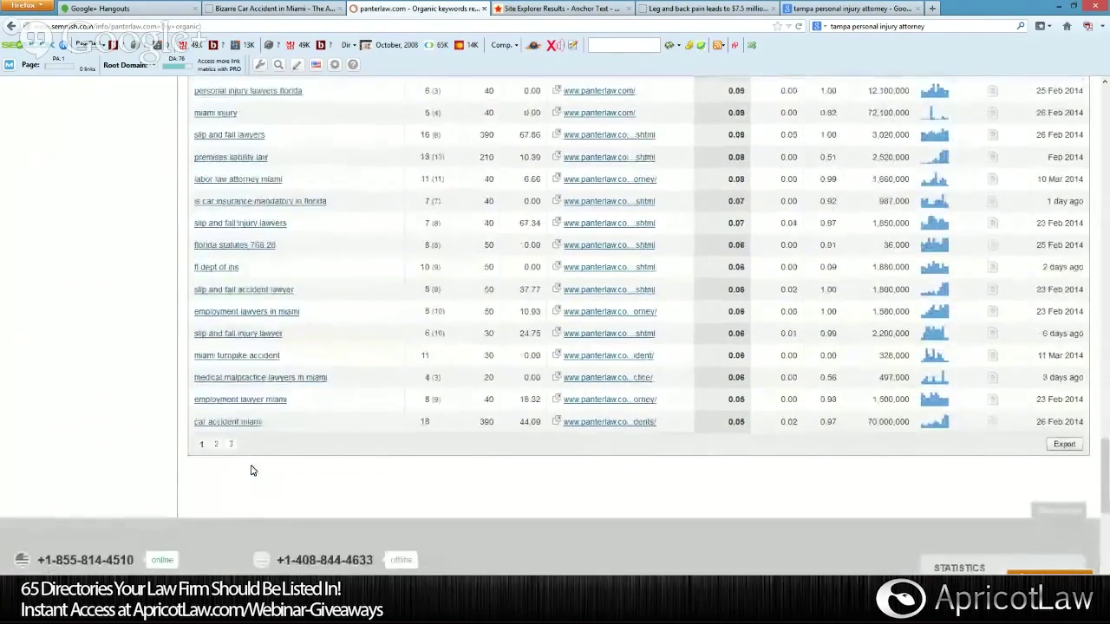
Go to page 3 of the organic keywords (rows 201–217) and scroll through it.
{"action": "left_click", "coordinate": [231, 445]}
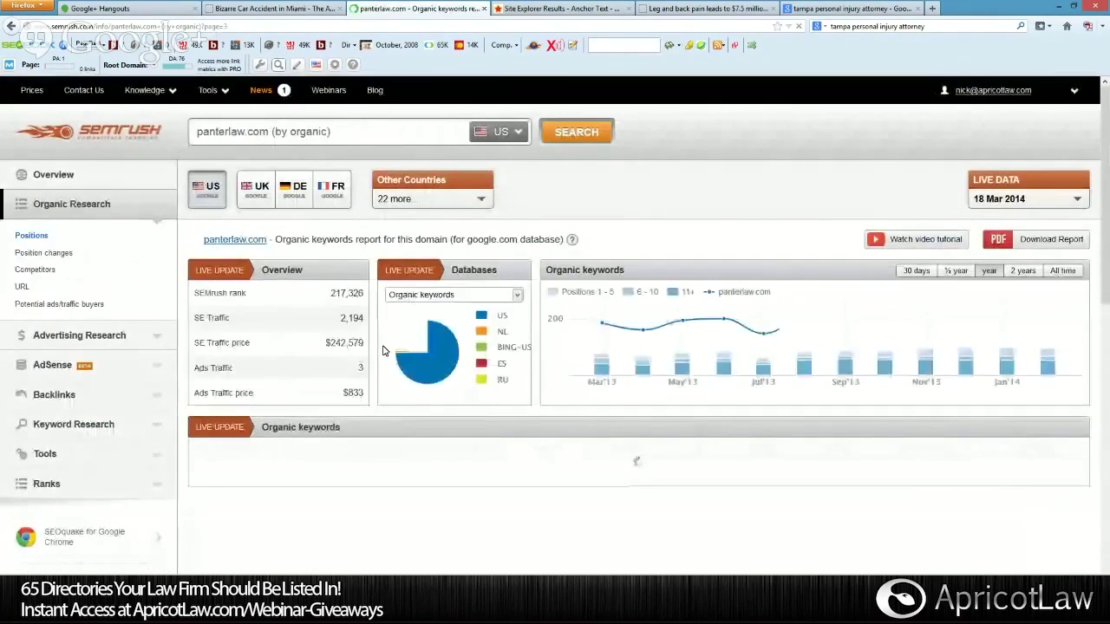
{"action": "scroll", "coordinate": [384, 350], "scroll_direction": "down", "scroll_amount": 2}
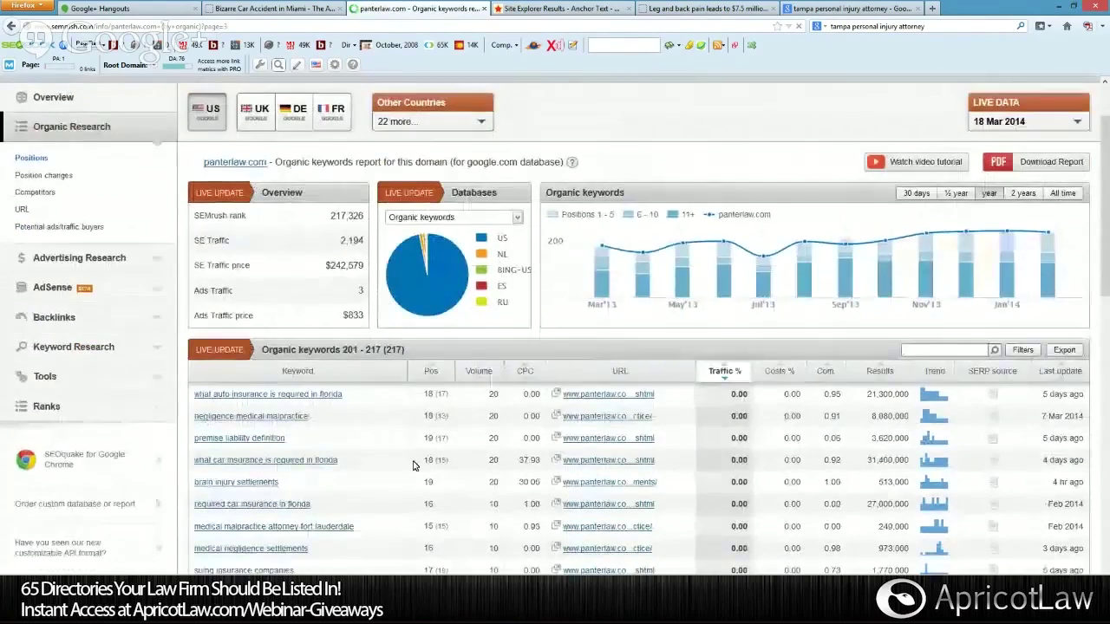
{"action": "scroll", "coordinate": [399, 460], "scroll_direction": "down", "scroll_amount": 8}
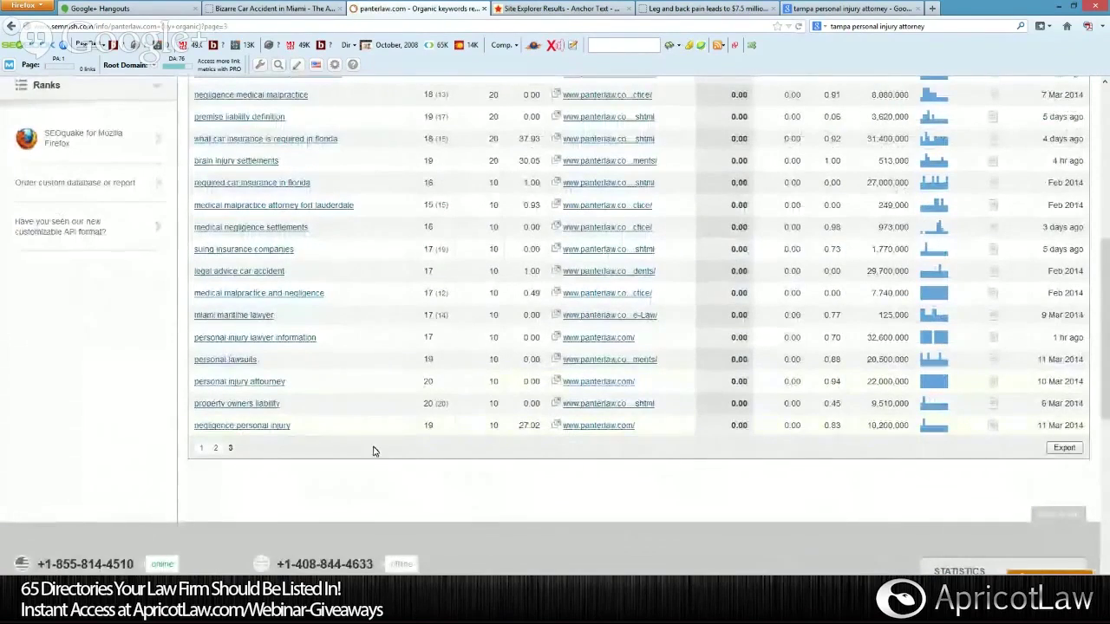
{"action": "scroll", "coordinate": [375, 449], "scroll_direction": "up", "scroll_amount": 4}
{"action": "scroll", "coordinate": [375, 449], "scroll_direction": "up", "scroll_amount": 6}
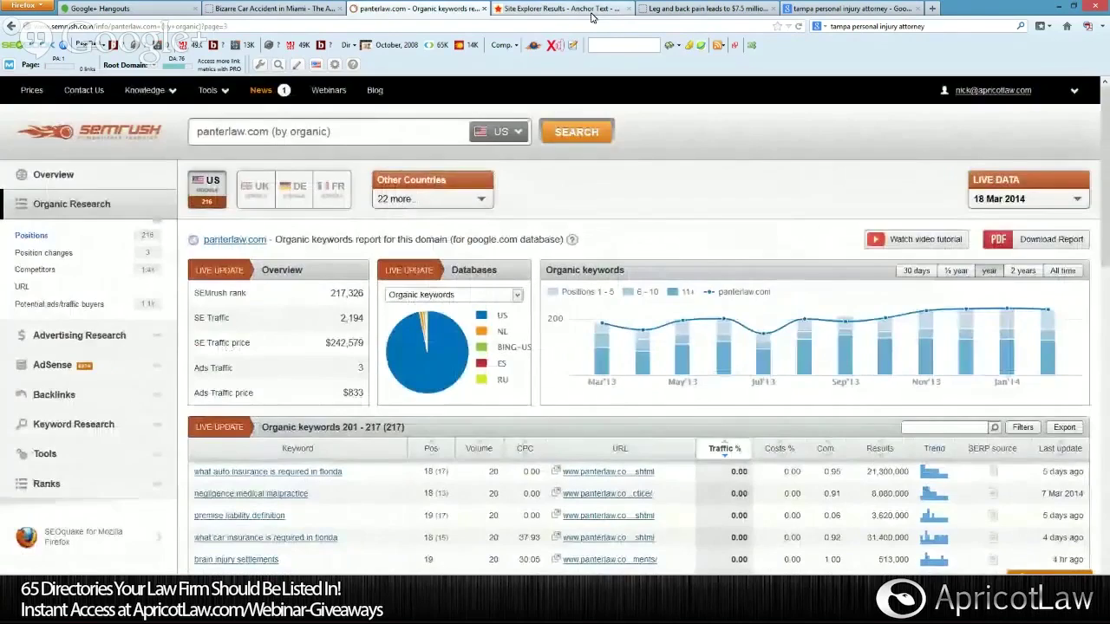
List panterlaw.com's Majestic backlinks and open the top miamipersonalinjuryattorneysblog.com source in a new tab.
{"action": "left_click", "coordinate": [593, 12]}
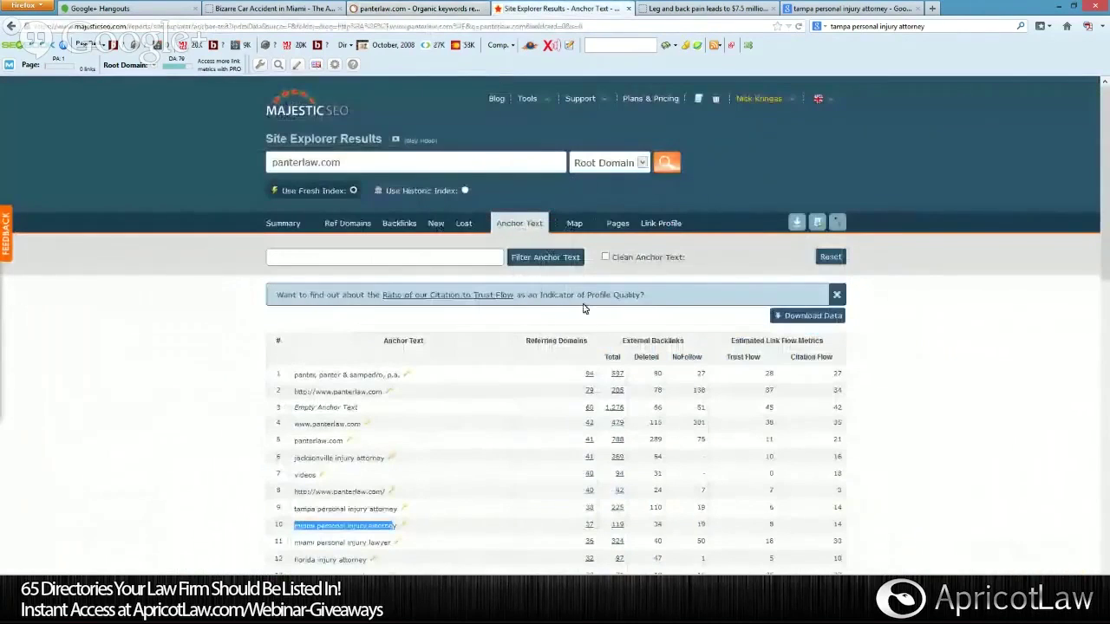
{"action": "left_click", "coordinate": [400, 225]}
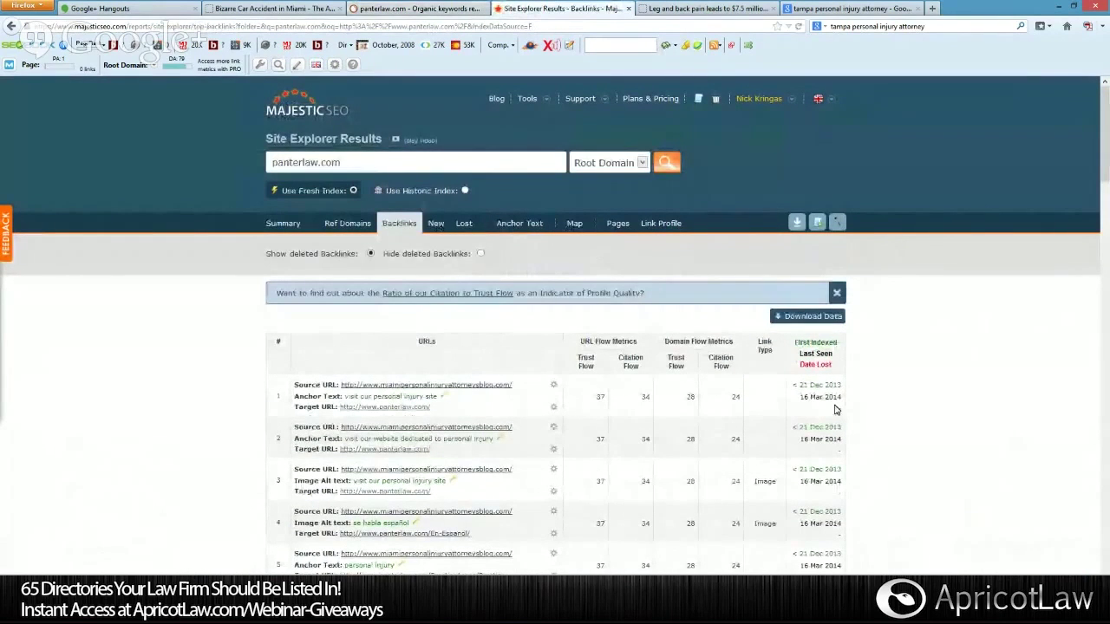
{"action": "scroll", "coordinate": [836, 412], "scroll_direction": "down", "scroll_amount": 1}
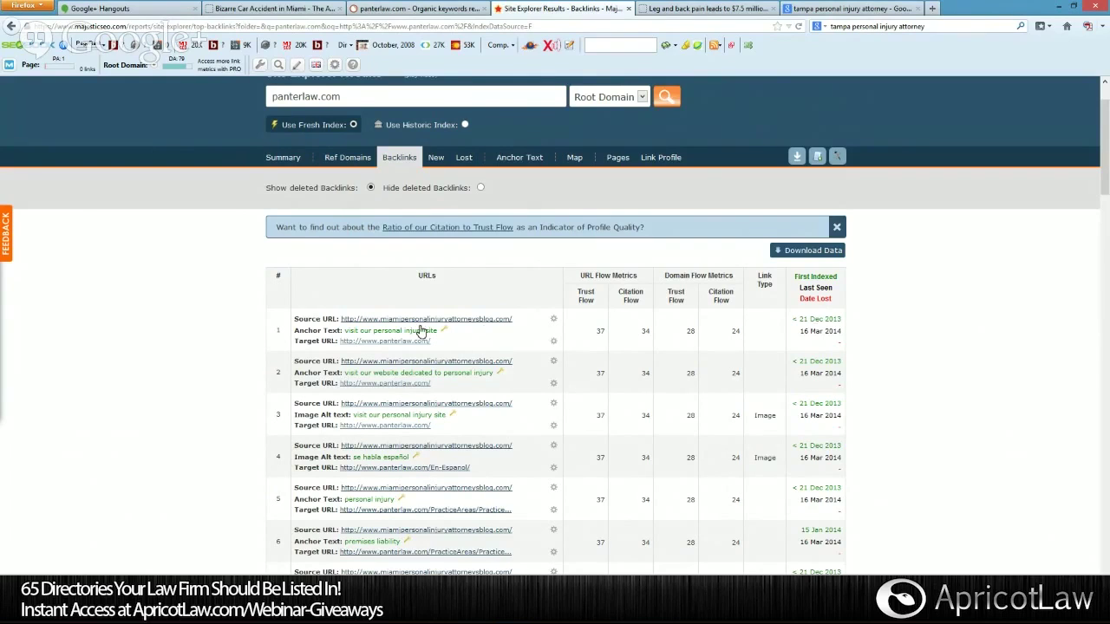
{"action": "right_click", "coordinate": [486, 323]}
{"action": "left_click", "coordinate": [522, 329]}
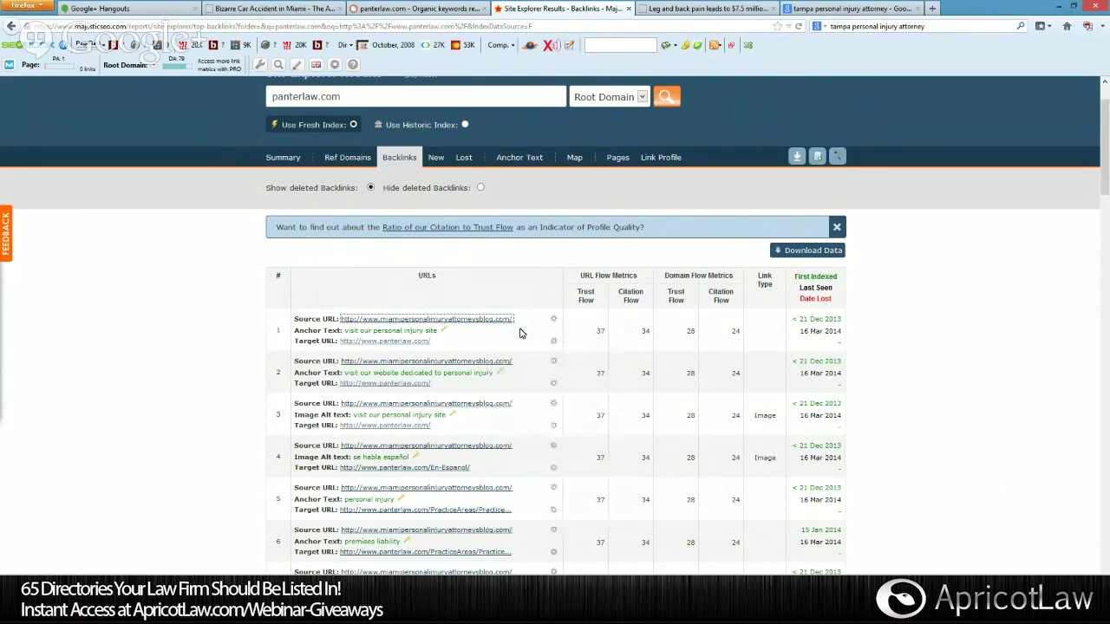
View the Miami Personal Injury Law Blog and browse its malpractice, DUI crash and boating posts.
{"action": "left_click", "coordinate": [682, 15]}
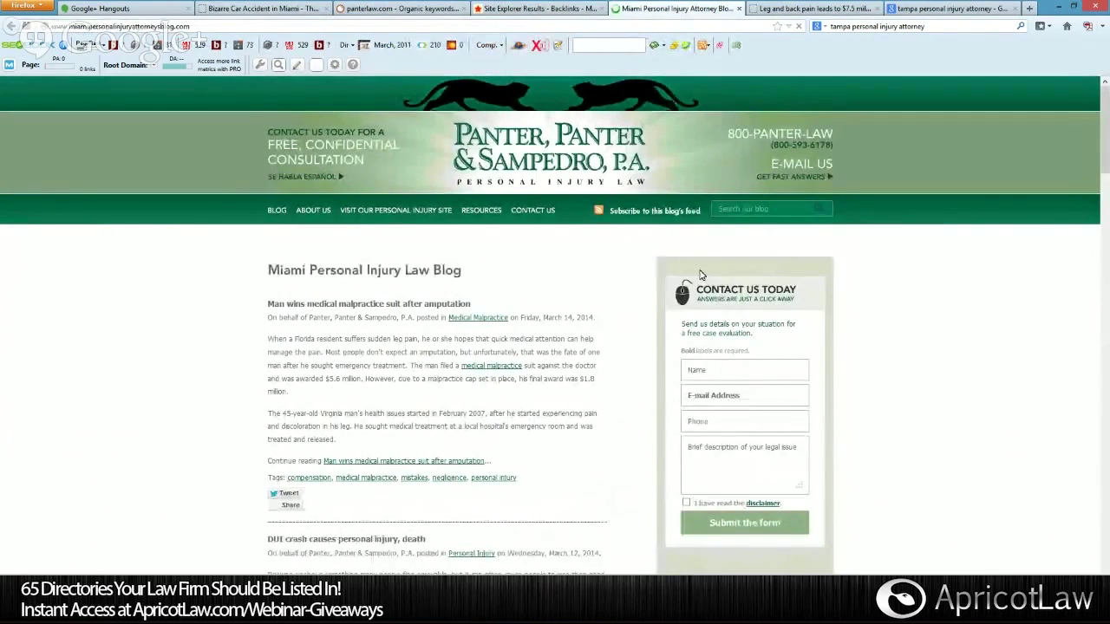
{"action": "scroll", "coordinate": [624, 275], "scroll_direction": "down", "scroll_amount": 2}
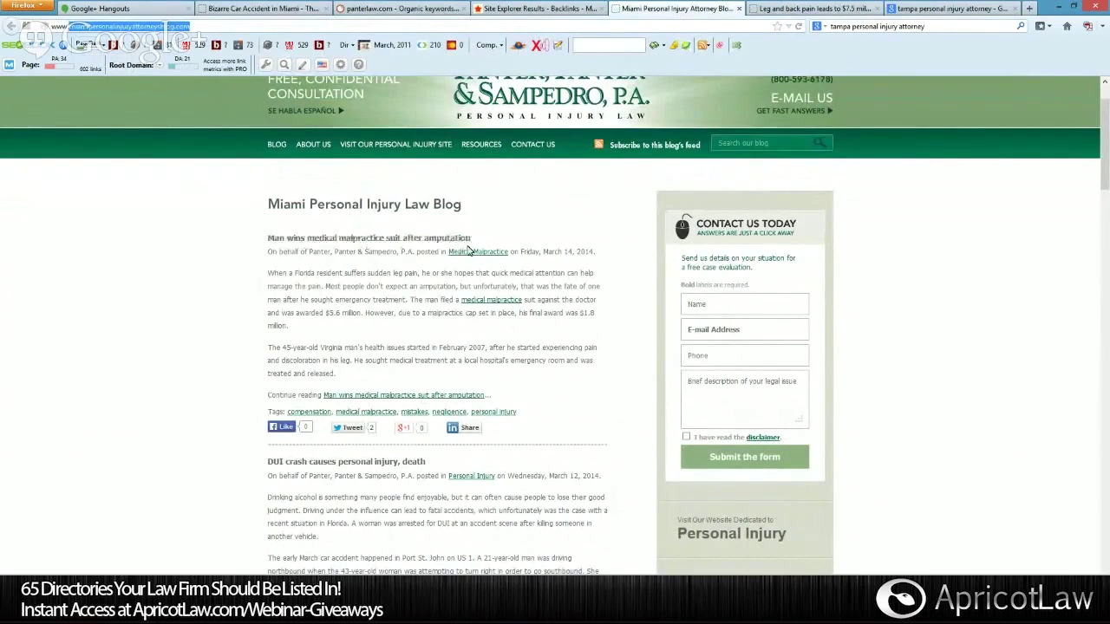
{"action": "scroll", "coordinate": [611, 268], "scroll_direction": "down", "scroll_amount": 3}
{"action": "scroll", "coordinate": [611, 268], "scroll_direction": "up", "scroll_amount": 3}
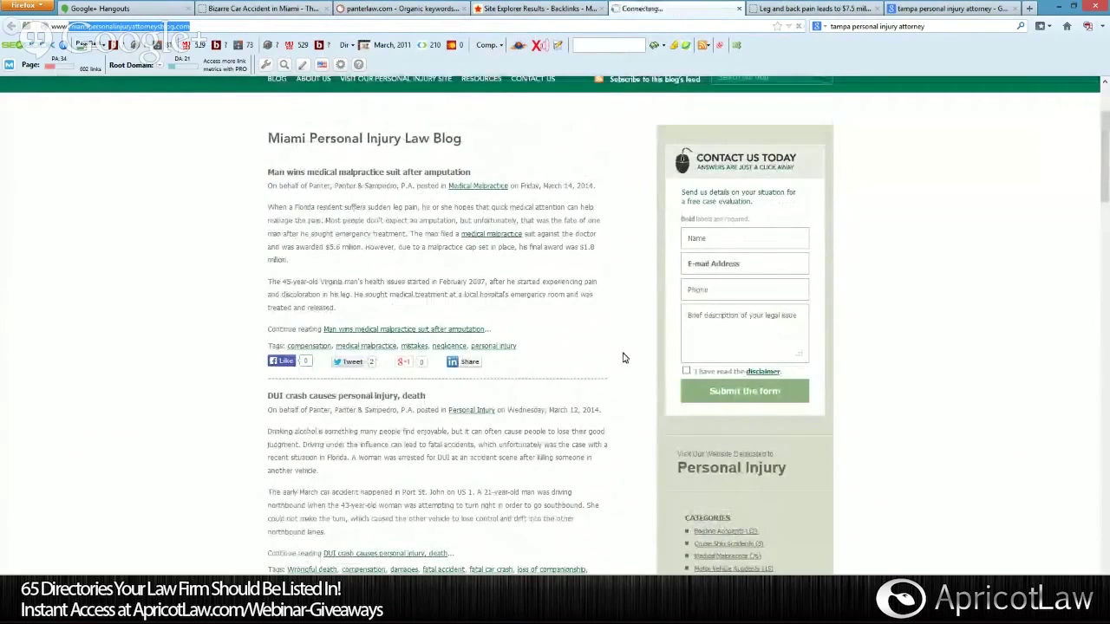
{"action": "scroll", "coordinate": [490, 238], "scroll_direction": "down", "scroll_amount": 3}
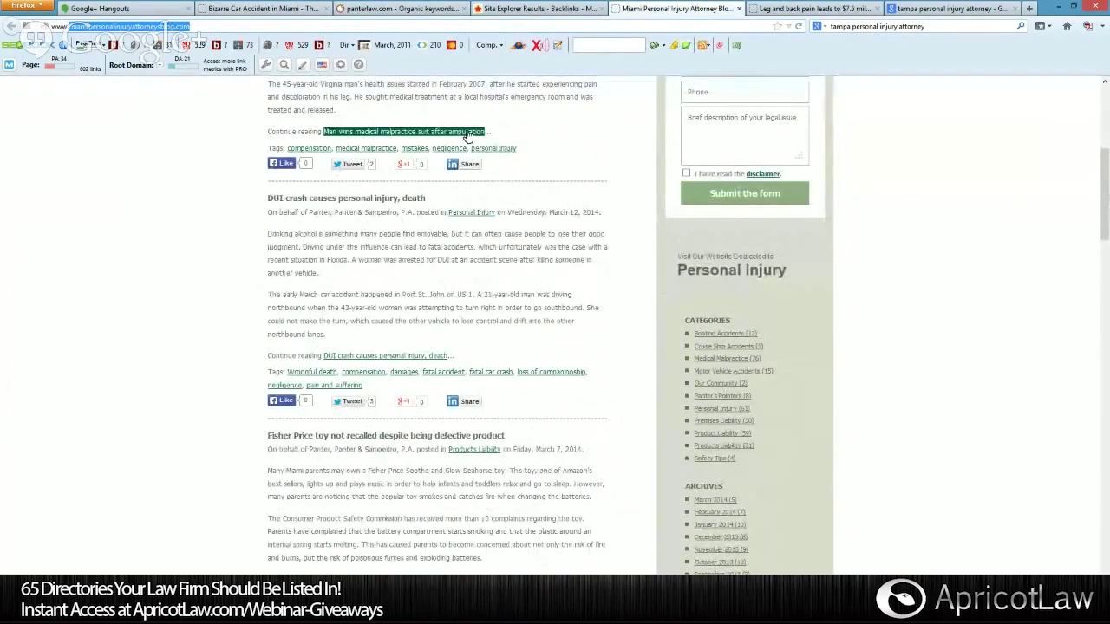
{"action": "scroll", "coordinate": [468, 136], "scroll_direction": "up", "scroll_amount": 3}
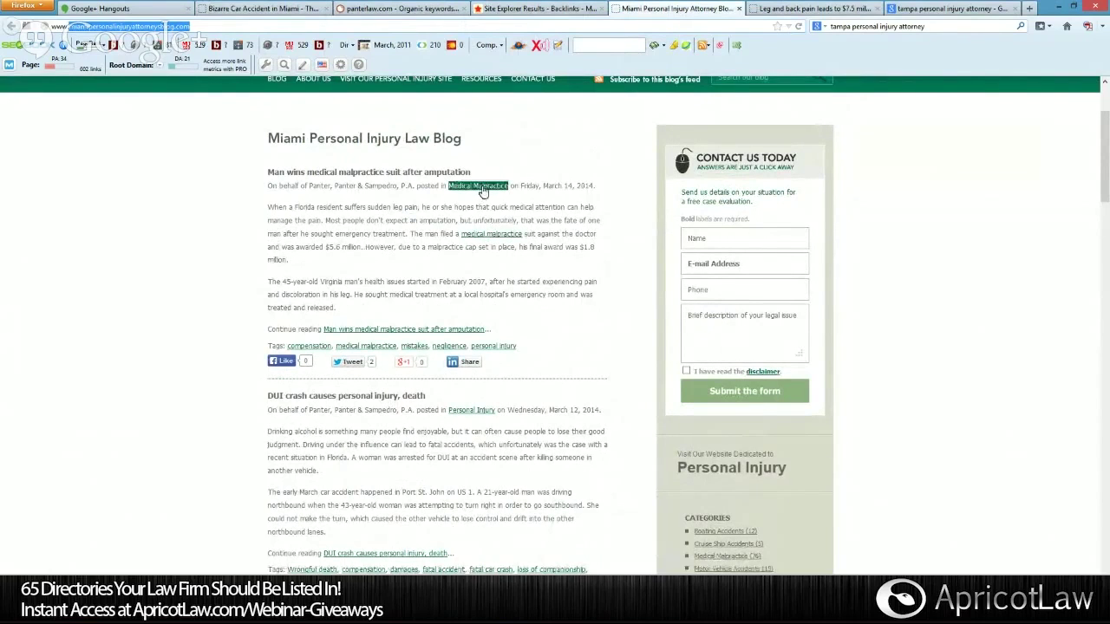
{"action": "scroll", "coordinate": [494, 252], "scroll_direction": "down", "scroll_amount": 8}
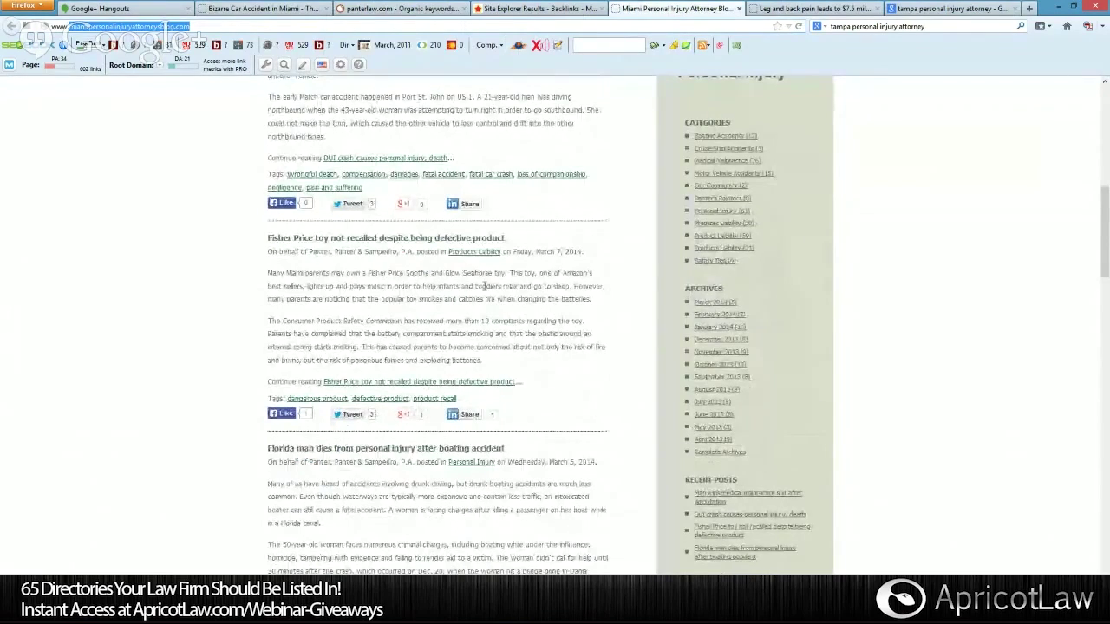
{"action": "scroll", "coordinate": [490, 344], "scroll_direction": "down", "scroll_amount": 4}
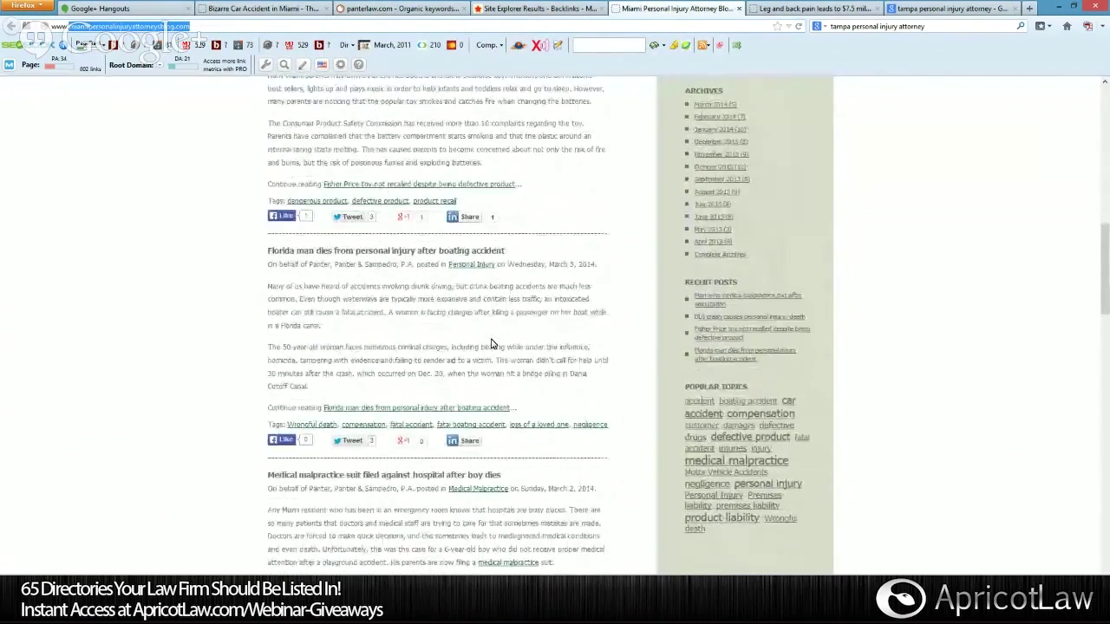
{"action": "scroll", "coordinate": [491, 345], "scroll_direction": "up", "scroll_amount": 20}
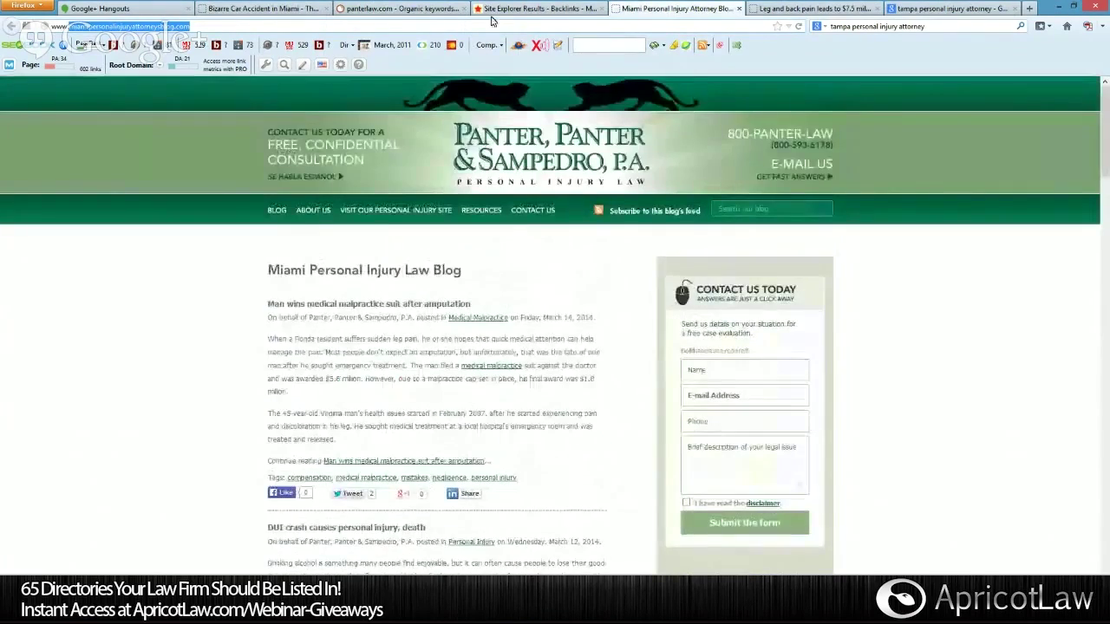
Return to the Majestic backlinks table and scroll to the youtube.com/panterlaw NoFollow and findlaw.com links.
{"action": "key", "text": "ctrl+shift+Tab"}
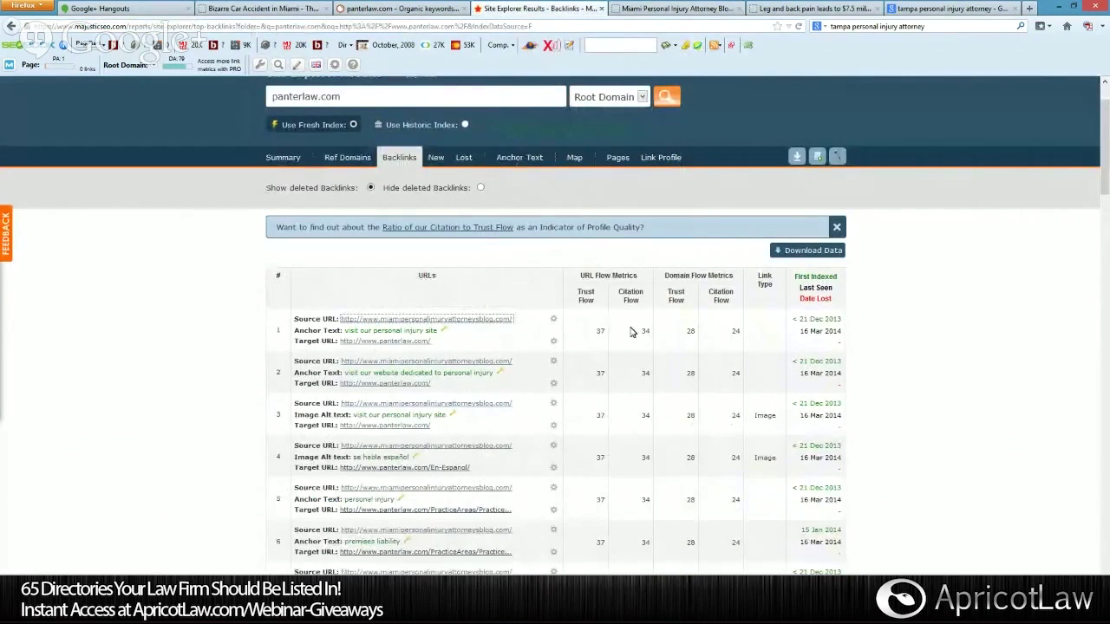
{"action": "scroll", "coordinate": [460, 365], "scroll_direction": "down", "scroll_amount": 3}
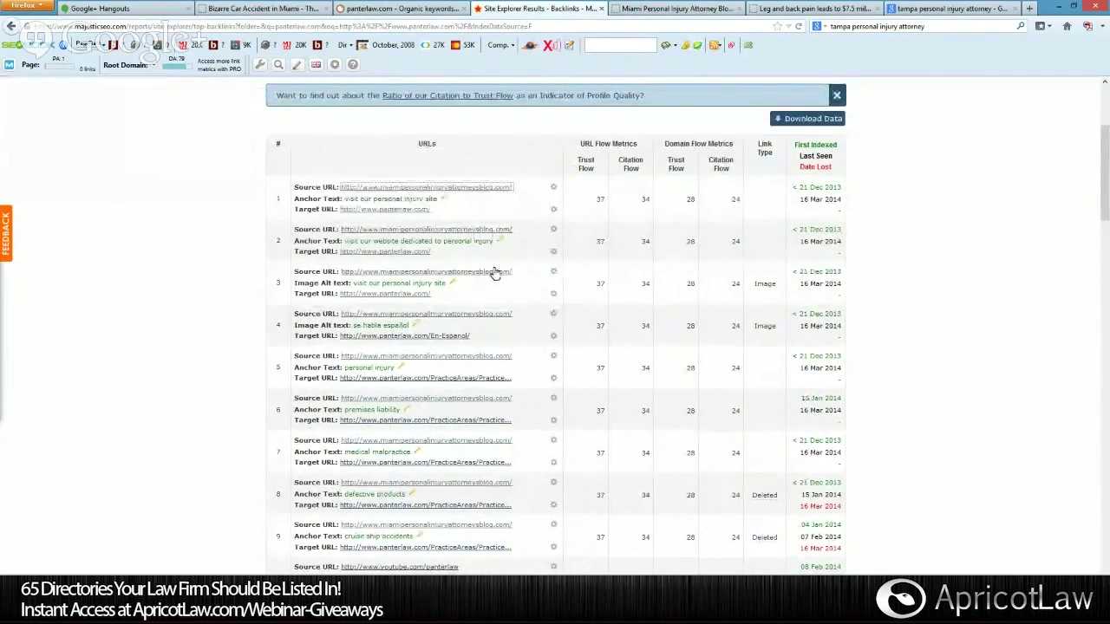
{"action": "scroll", "coordinate": [540, 367], "scroll_direction": "down", "scroll_amount": 2}
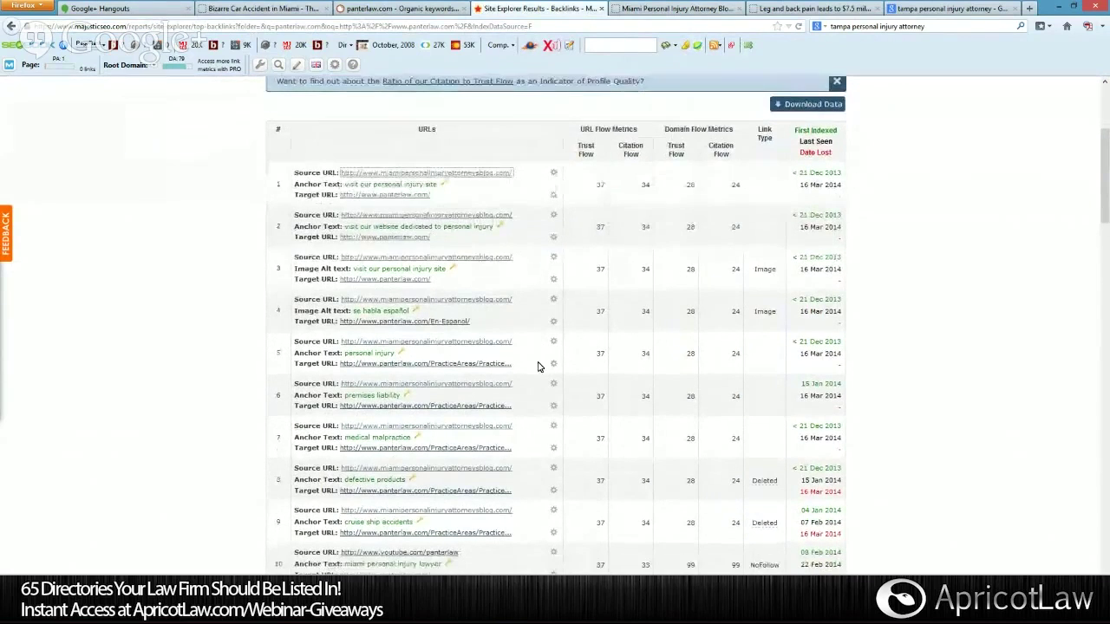
{"action": "scroll", "coordinate": [537, 366], "scroll_direction": "down", "scroll_amount": 1}
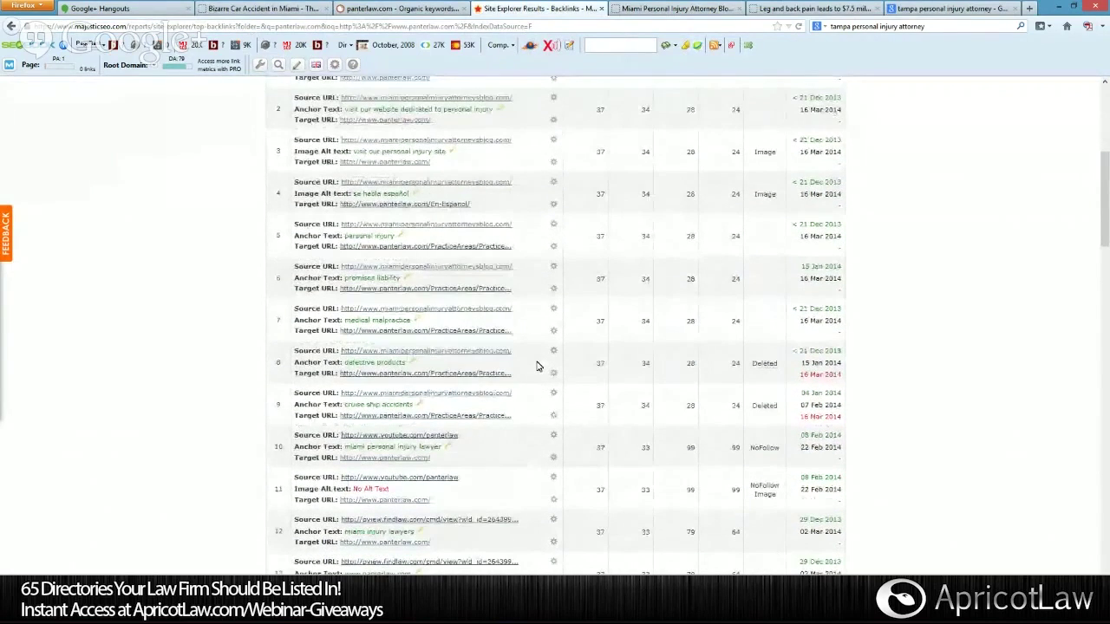
{"action": "scroll", "coordinate": [537, 366], "scroll_direction": "down", "scroll_amount": 1}
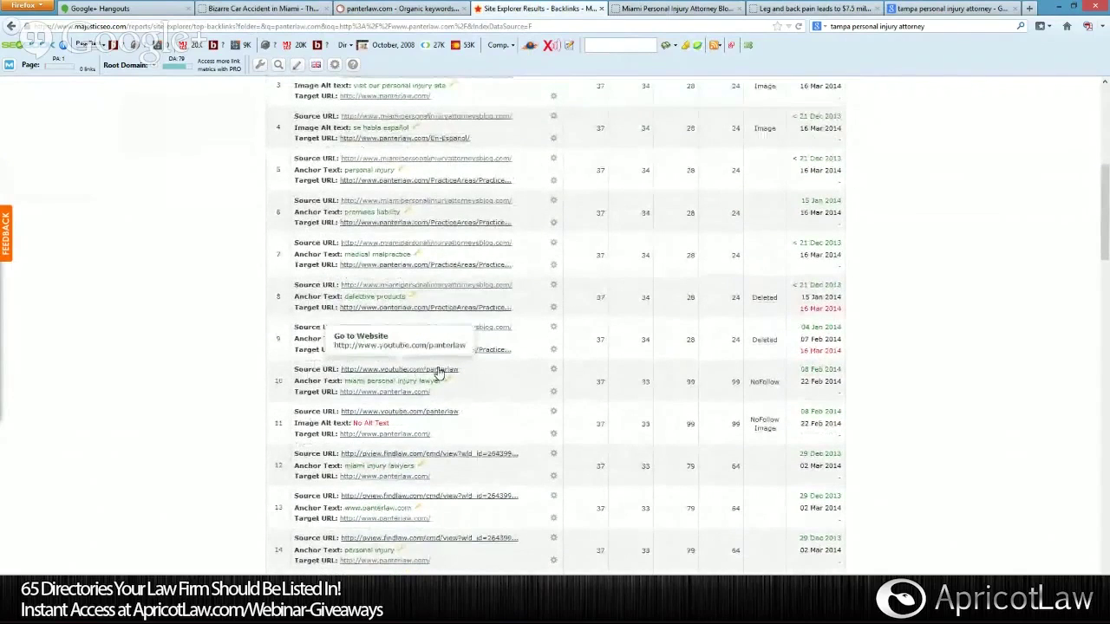